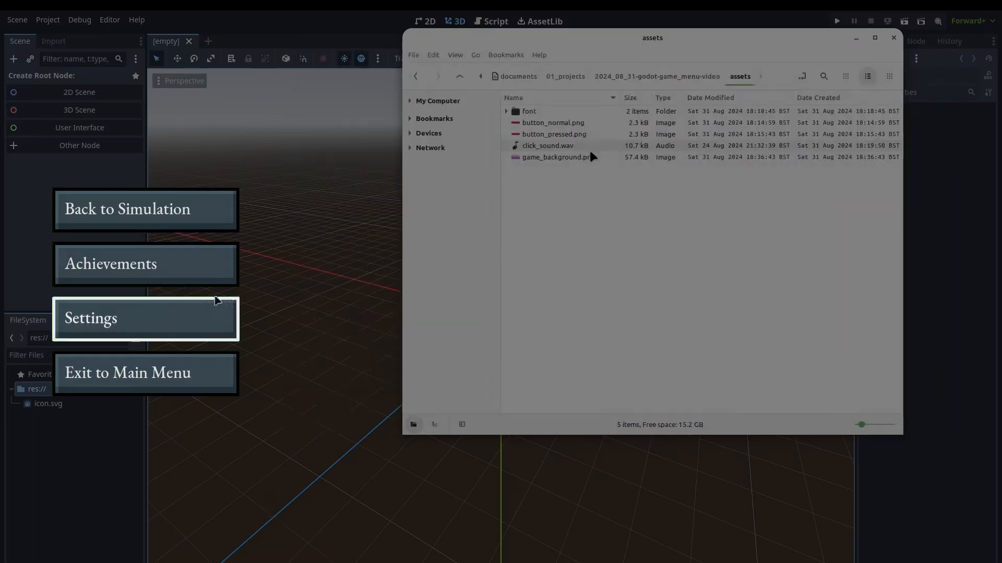
Copy all downloaded asset files into the project and create an 'assets' folder in res://
{"action": "key", "text": "ctrl+a"}
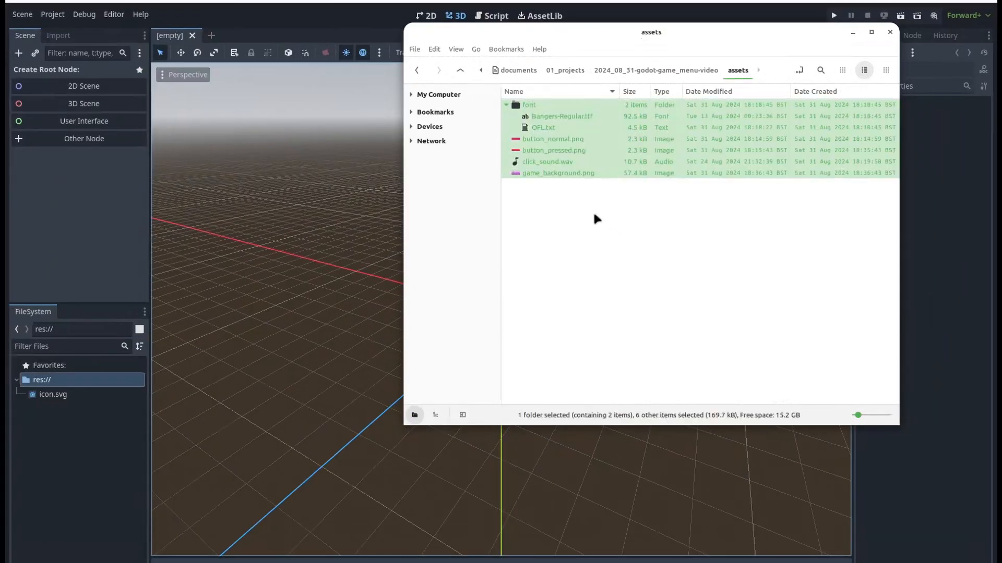
{"action": "left_click_drag", "start_coordinate": [552, 151], "coordinate": [94, 416]}
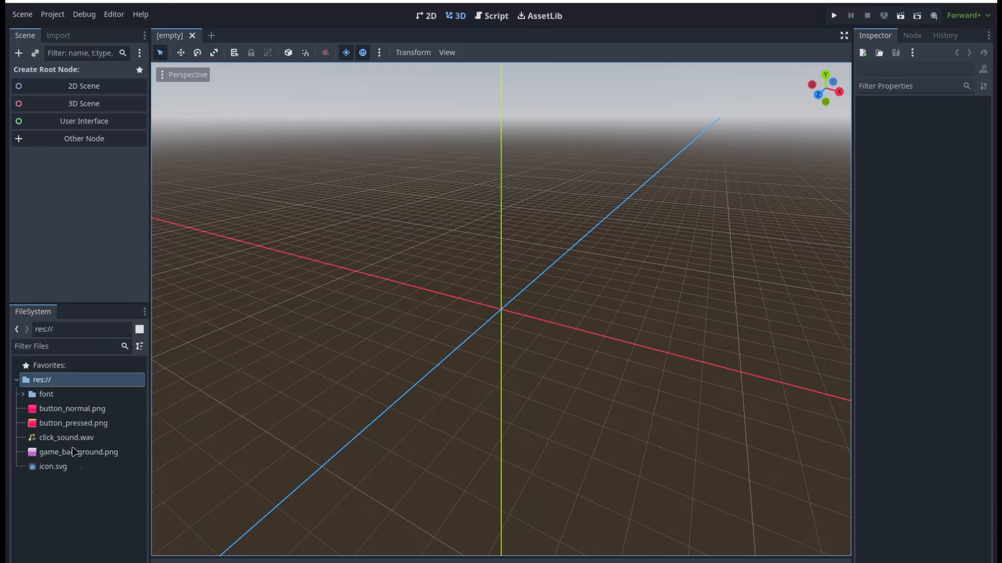
{"action": "right_click", "coordinate": [50, 384]}
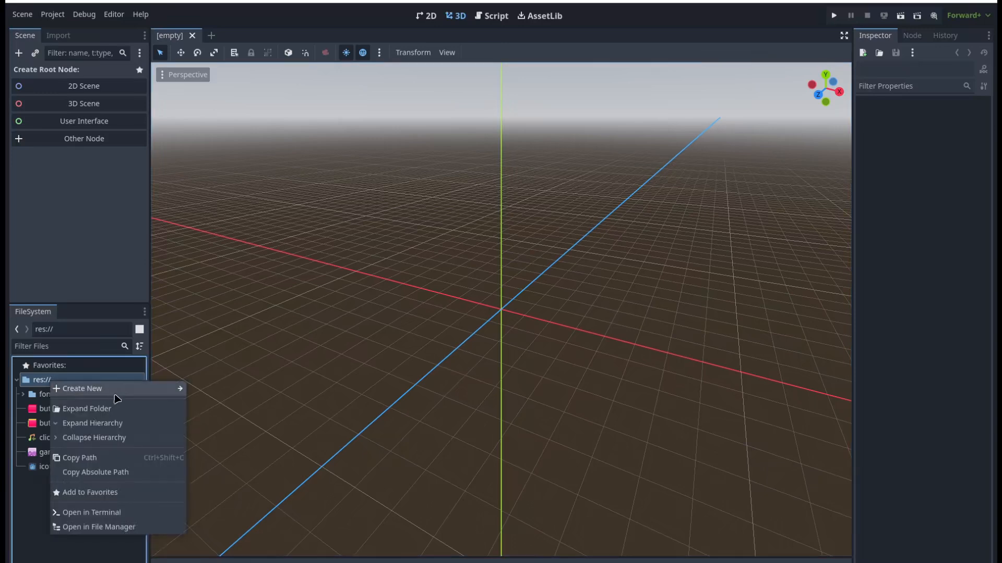
{"action": "mouse_move", "coordinate": [156, 389]}
{"action": "left_click", "coordinate": [206, 392]}
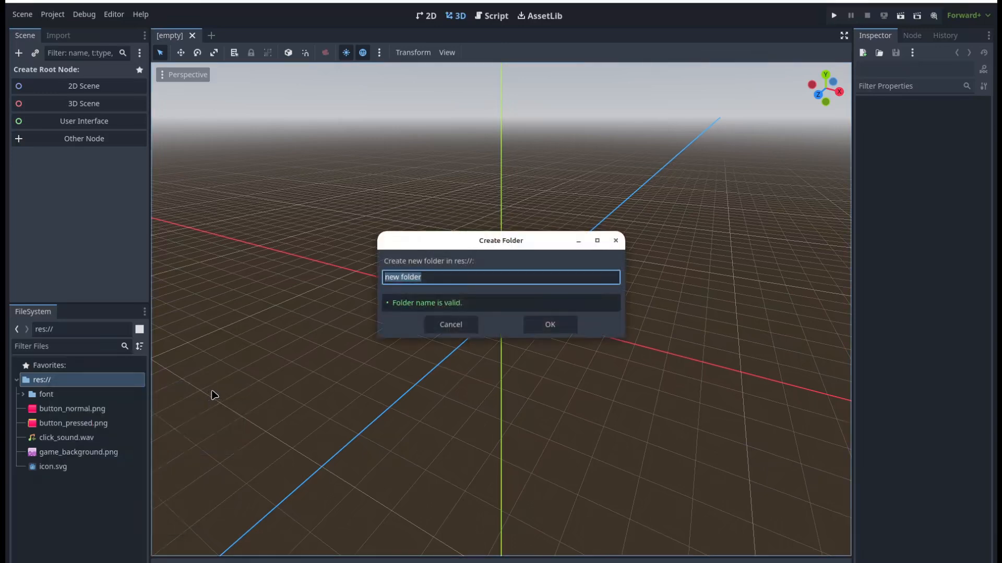
{"action": "type", "text": "assets"}
{"action": "key", "text": "Return"}
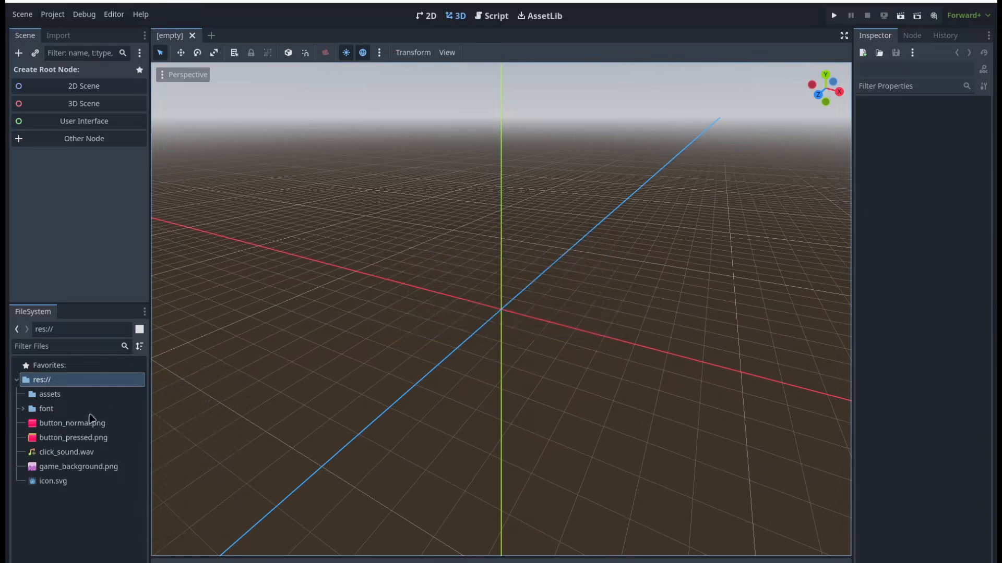
Move the font folder, button images, click sound and game_background.png into the assets folder
{"action": "left_click", "coordinate": [88, 409]}
{"action": "left_click", "coordinate": [77, 467], "text": "shift"}
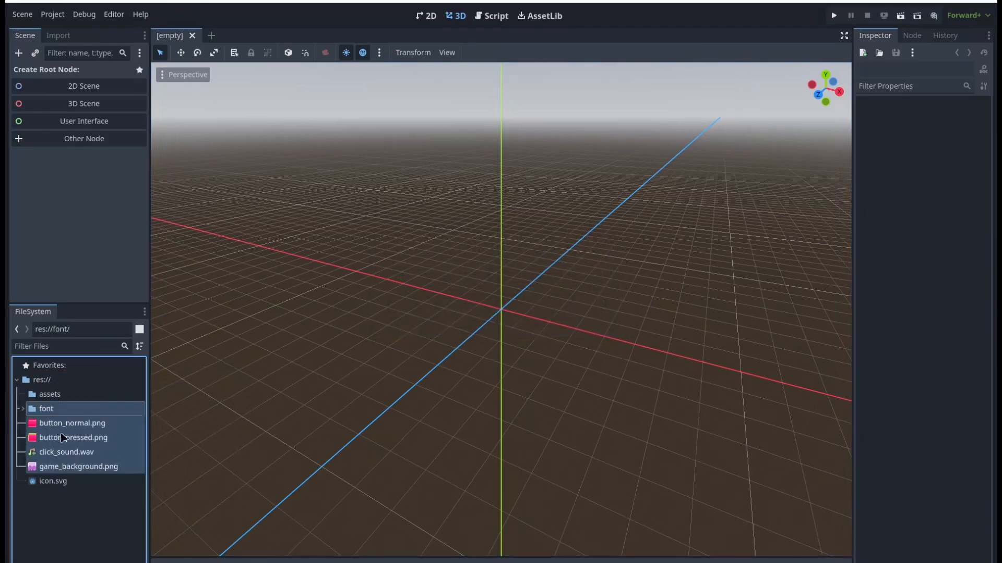
{"action": "left_click_drag", "start_coordinate": [61, 437], "coordinate": [52, 397]}
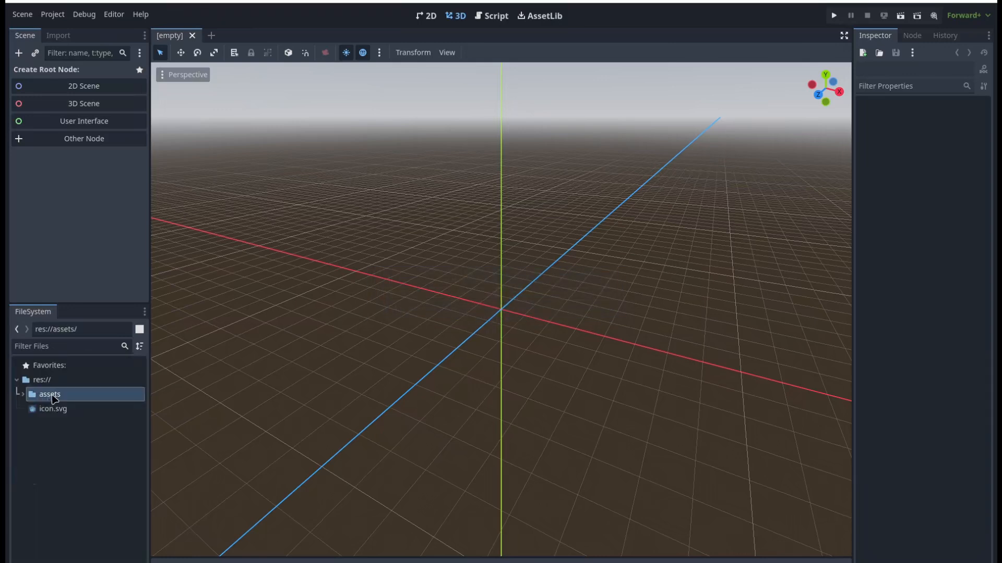
{"action": "left_click", "coordinate": [20, 396]}
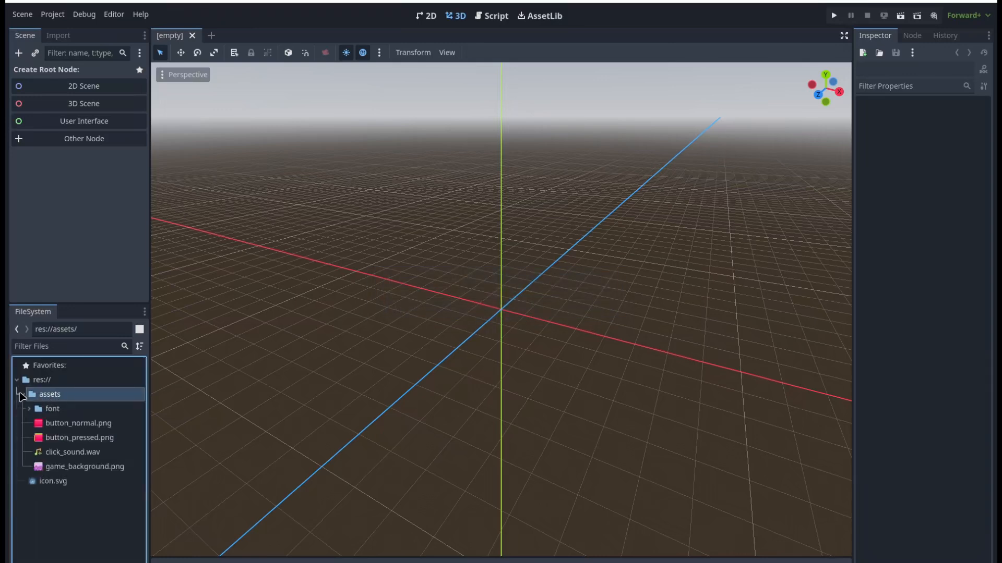
{"action": "left_click", "coordinate": [78, 510]}
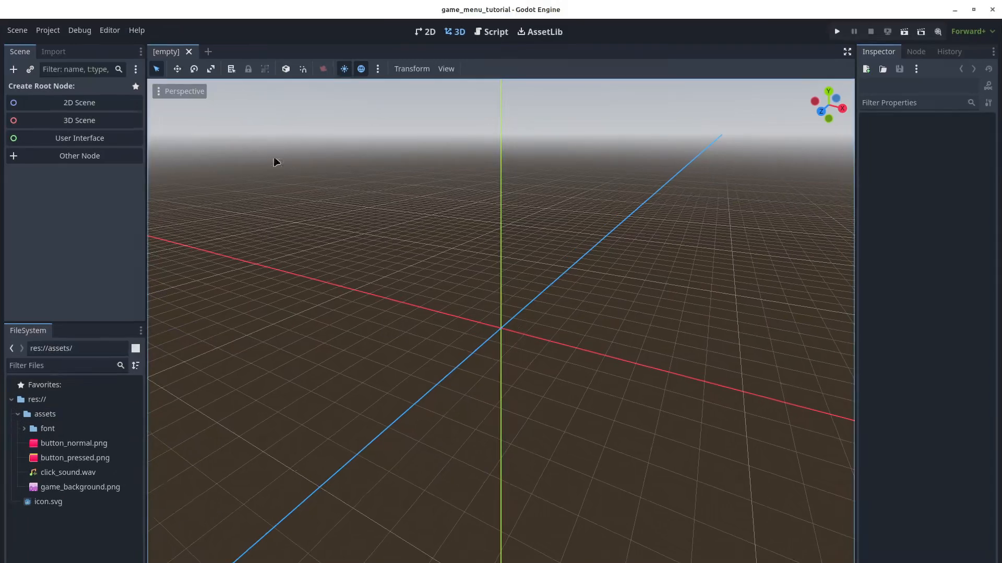
In Project Settings > Display > Window, set Viewport Width 1920 and Viewport Height 1080
{"action": "left_click", "coordinate": [47, 31]}
{"action": "left_click", "coordinate": [64, 46]}
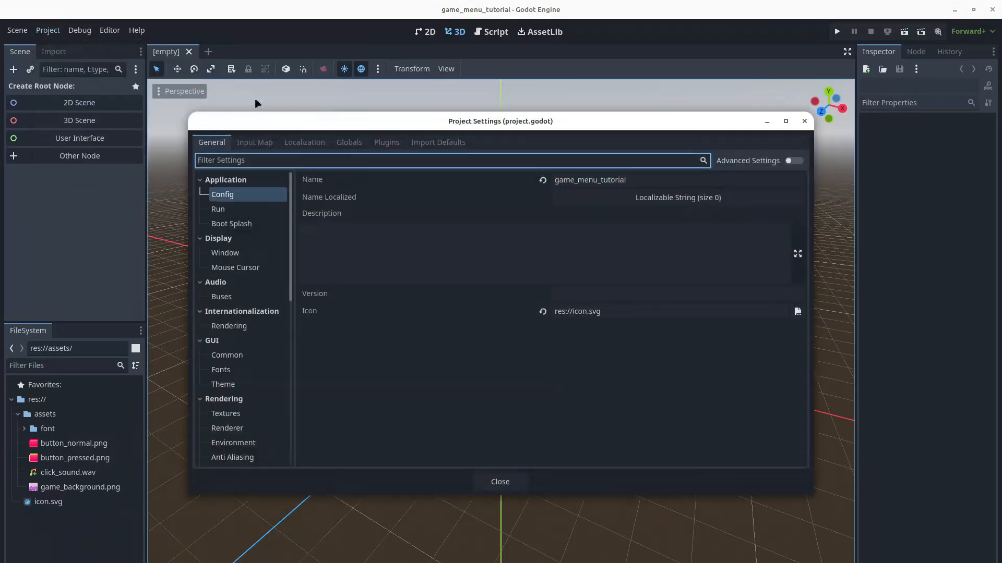
{"action": "left_click", "coordinate": [232, 254]}
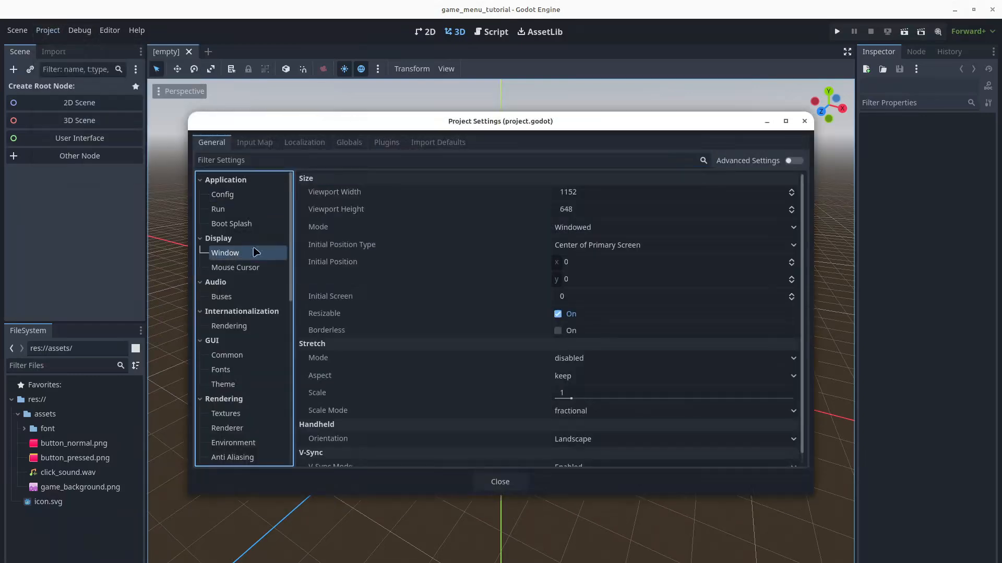
{"action": "left_click", "coordinate": [633, 195]}
{"action": "type", "text": "1920"}
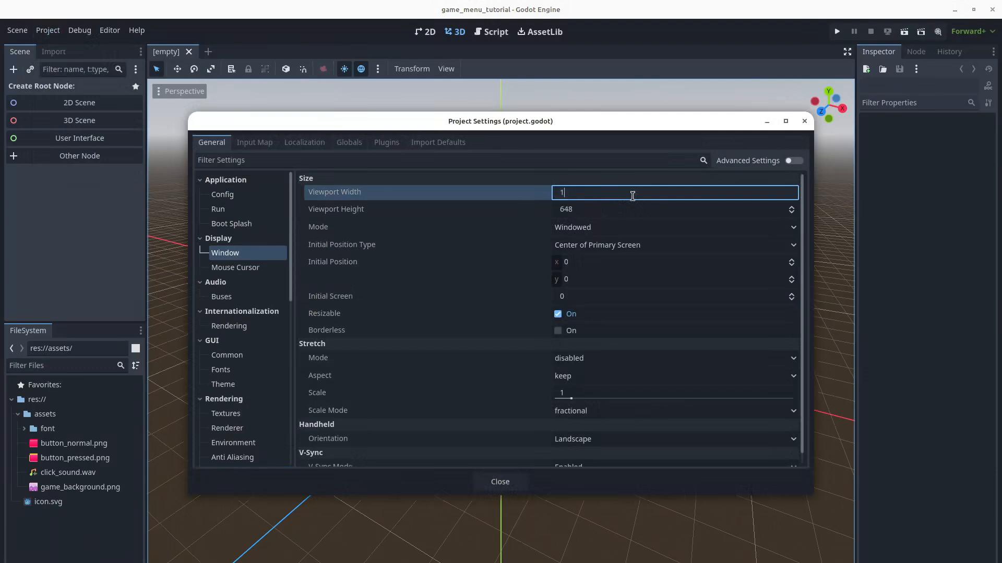
{"action": "key", "text": "Tab"}
{"action": "type", "text": "108"}
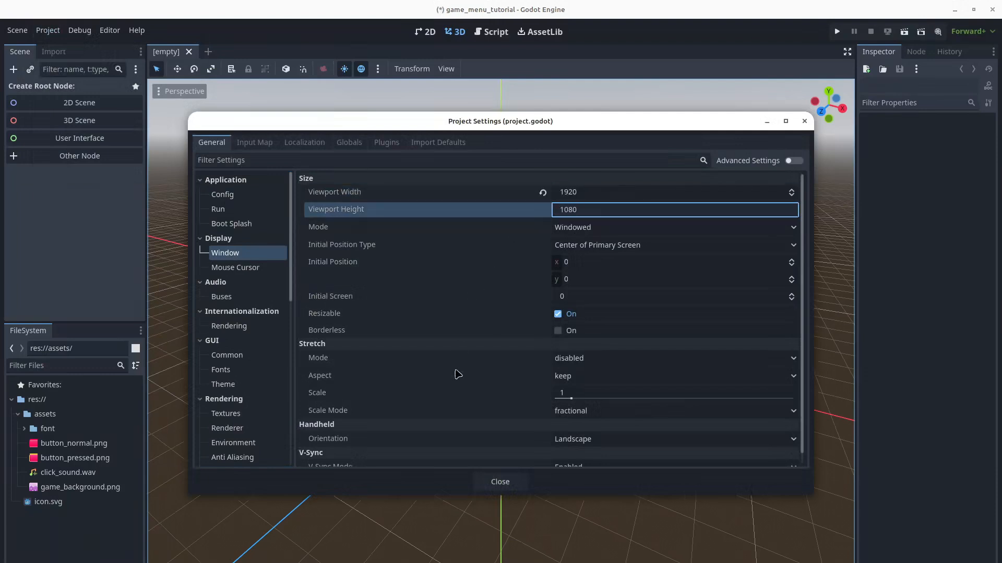
{"action": "left_click", "coordinate": [497, 483]}
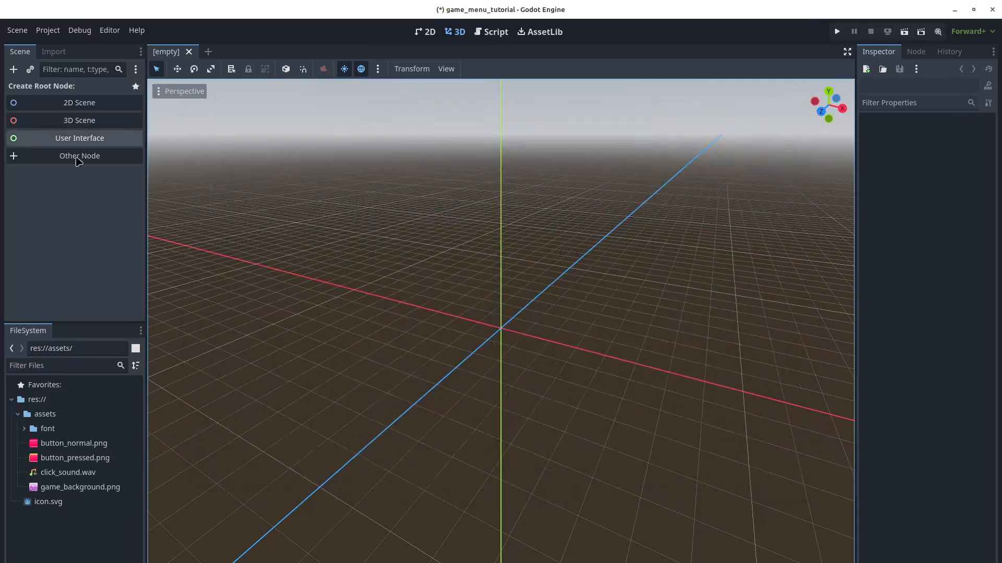
Create a plain Node as the scene root and rename it 'Root'
{"action": "left_click", "coordinate": [77, 162]}
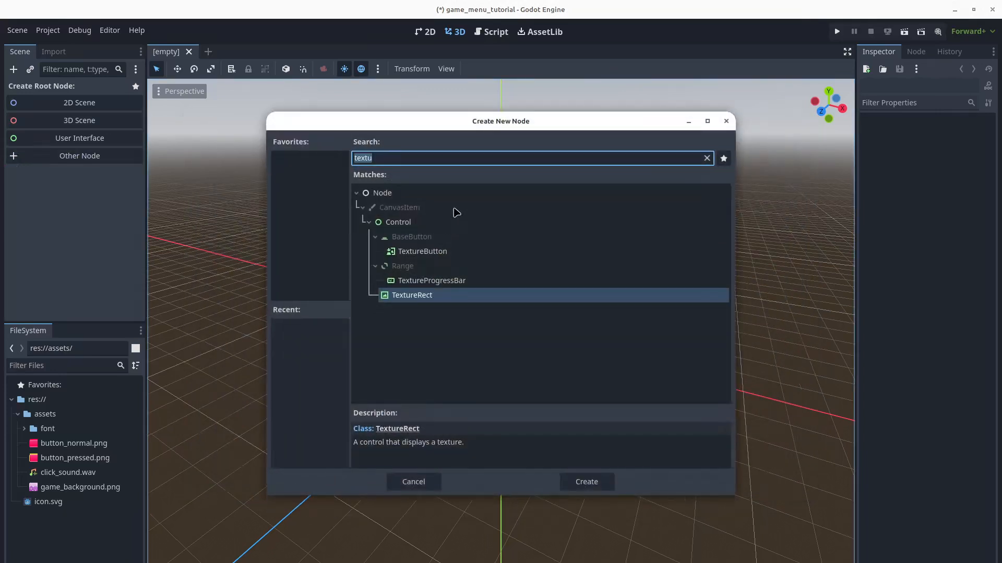
{"action": "key", "text": "BackSpace"}
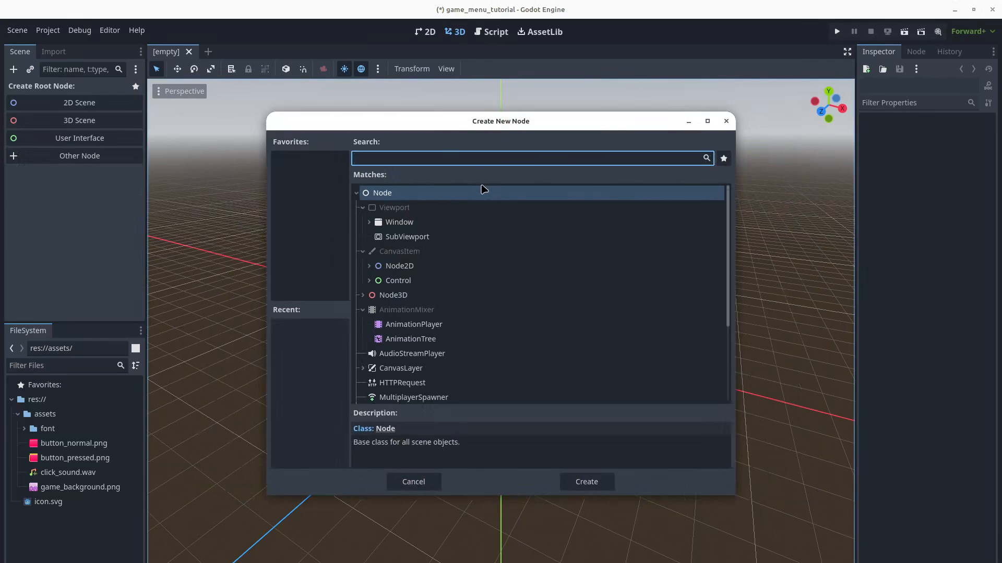
{"action": "double_click", "coordinate": [482, 189]}
{"action": "double_click", "coordinate": [62, 90]}
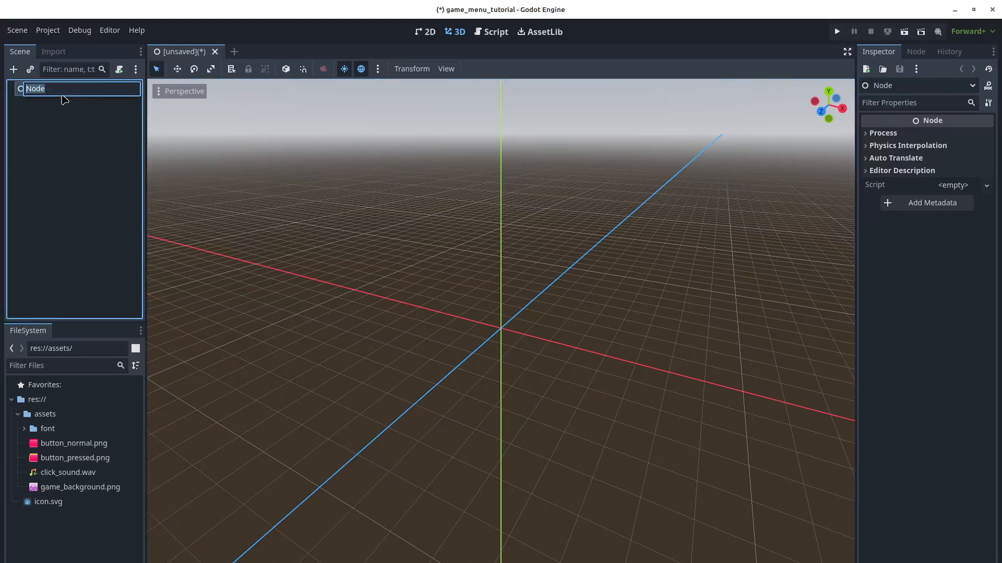
{"action": "type", "text": "Root"}
{"action": "key", "text": "Return"}
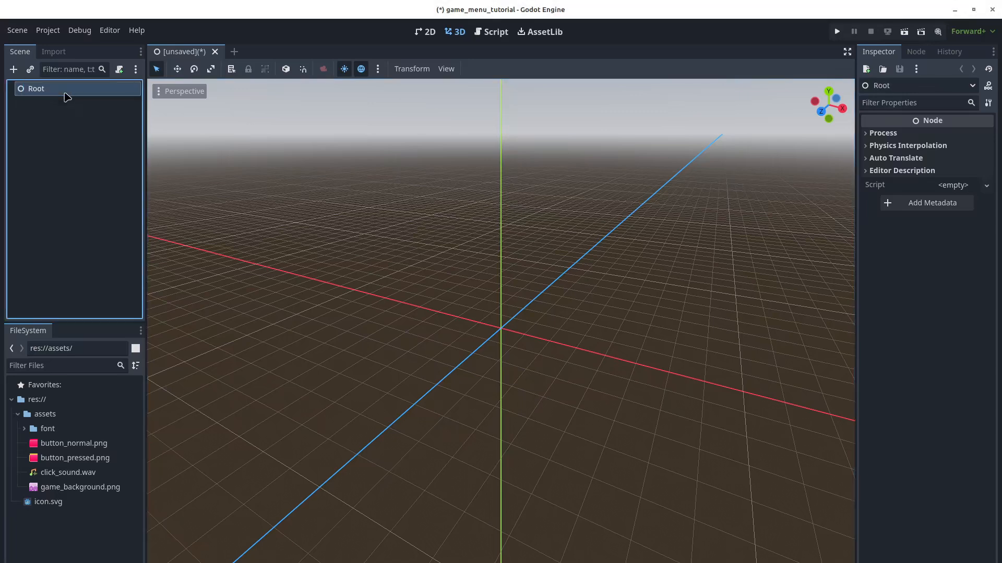
Add a TextureRect as a child node of Root
{"action": "right_click", "coordinate": [78, 87]}
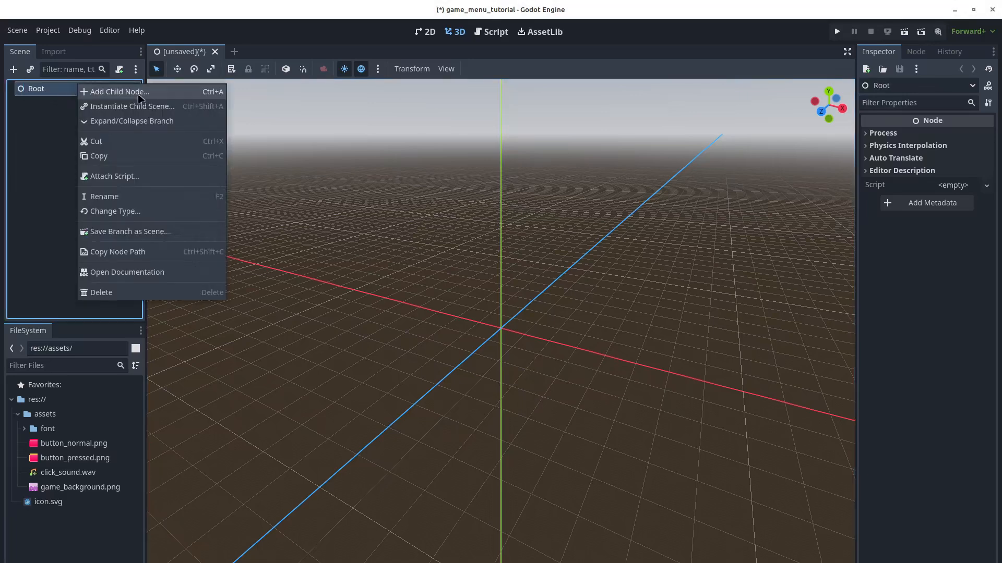
{"action": "left_click", "coordinate": [105, 92]}
{"action": "type", "text": "text"}
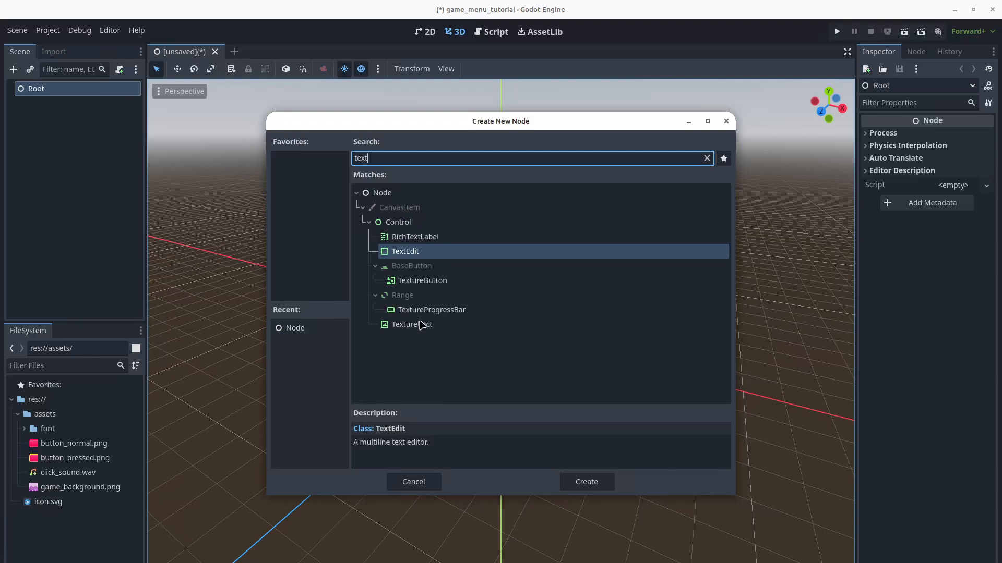
{"action": "double_click", "coordinate": [421, 325]}
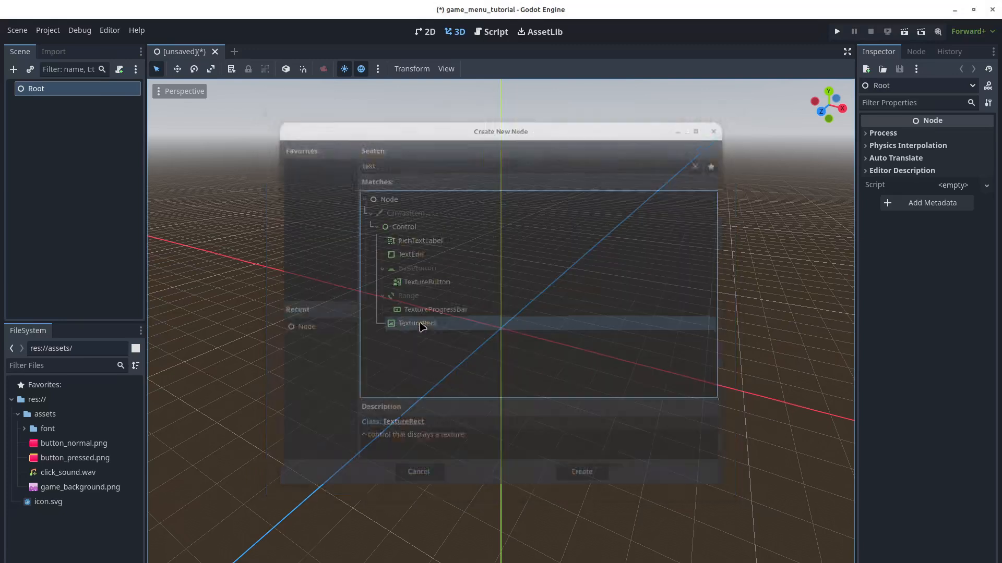
{"action": "scroll", "coordinate": [313, 188], "scroll_direction": "down", "scroll_amount": 3}
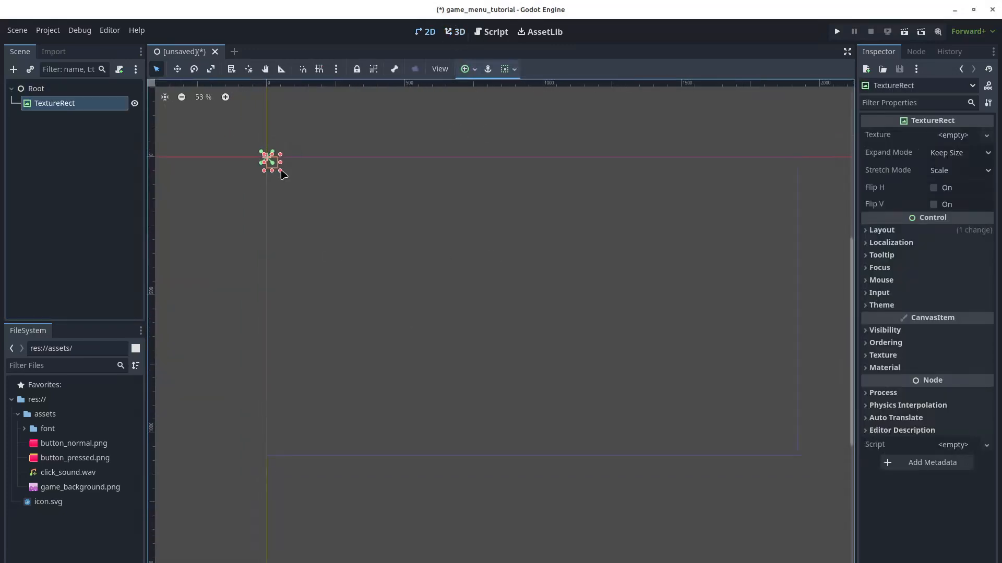
Apply the Full Rect anchor preset so the TextureRect fills the viewport
{"action": "left_click", "coordinate": [505, 69]}
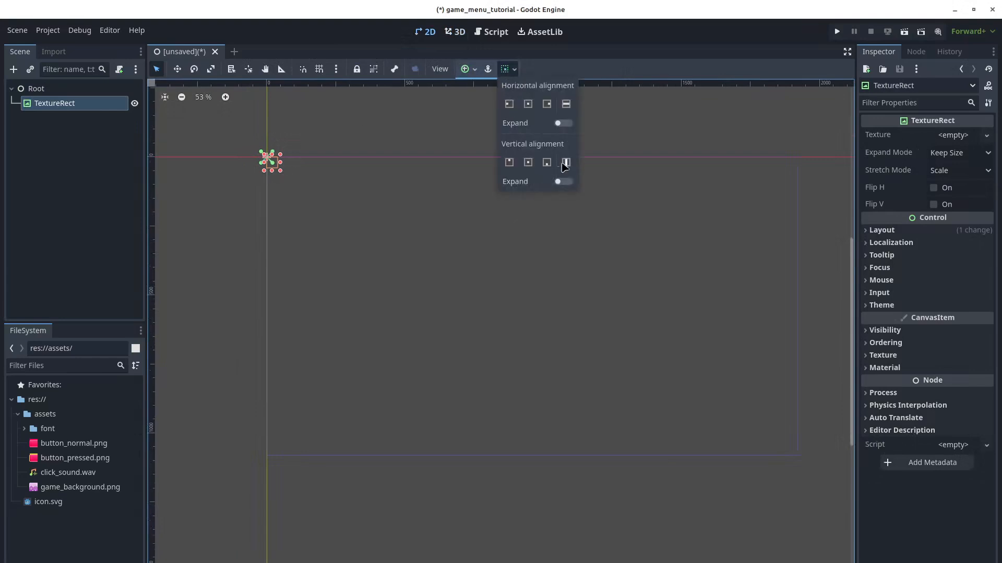
{"action": "left_click", "coordinate": [466, 69]}
{"action": "left_click", "coordinate": [466, 69]}
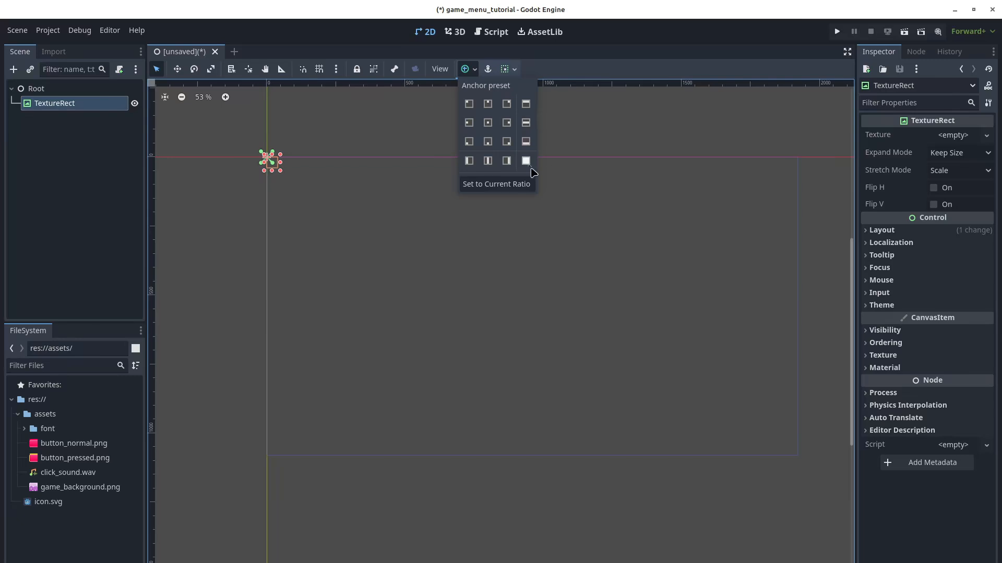
{"action": "left_click", "coordinate": [526, 160]}
{"action": "left_click", "coordinate": [226, 204]}
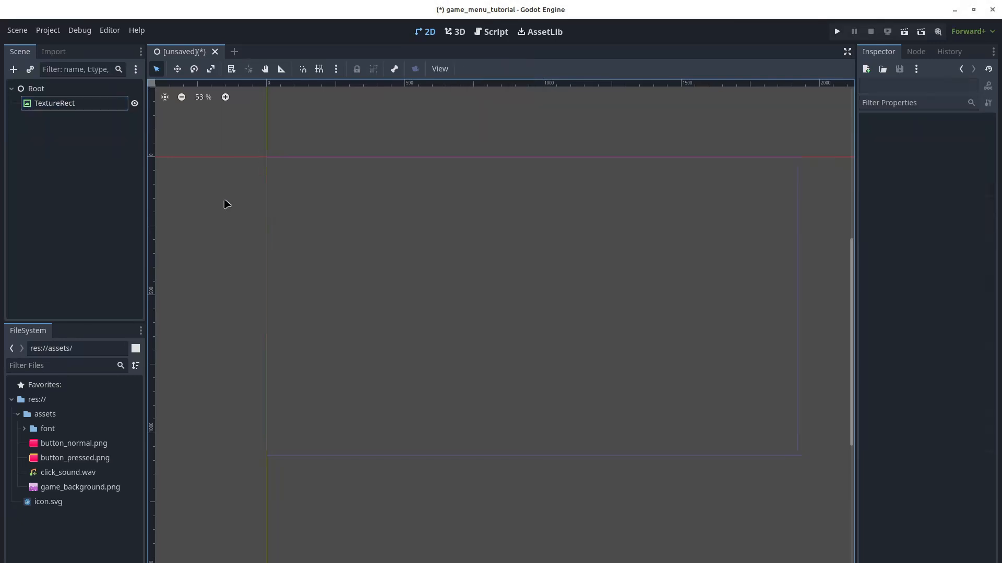
{"action": "left_click", "coordinate": [109, 107]}
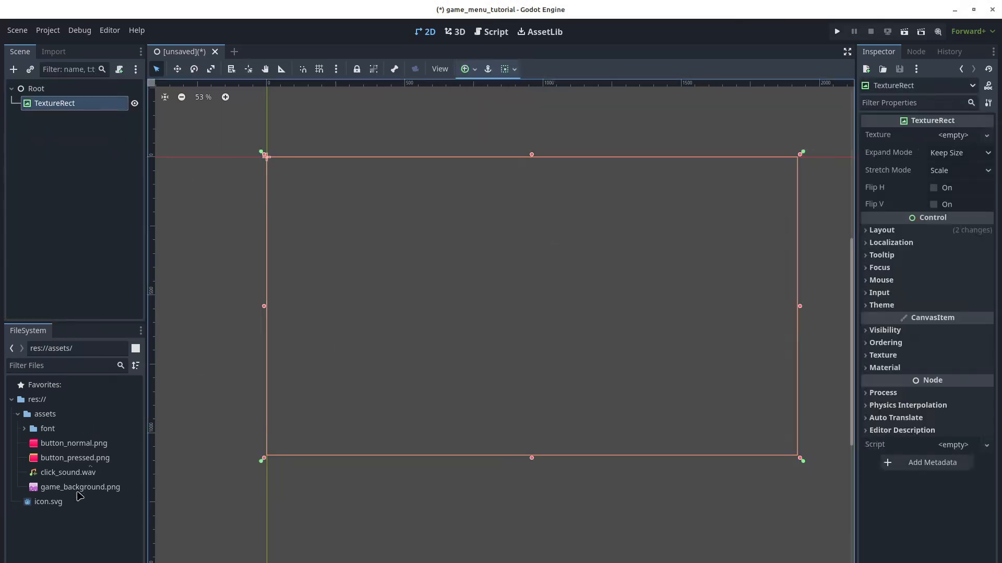
Set game_background.png as the TextureRect's texture and save the scene as root.tscn
{"action": "left_click", "coordinate": [79, 488]}
{"action": "left_click_drag", "start_coordinate": [81, 489], "coordinate": [945, 134]}
{"action": "left_click", "coordinate": [579, 118]}
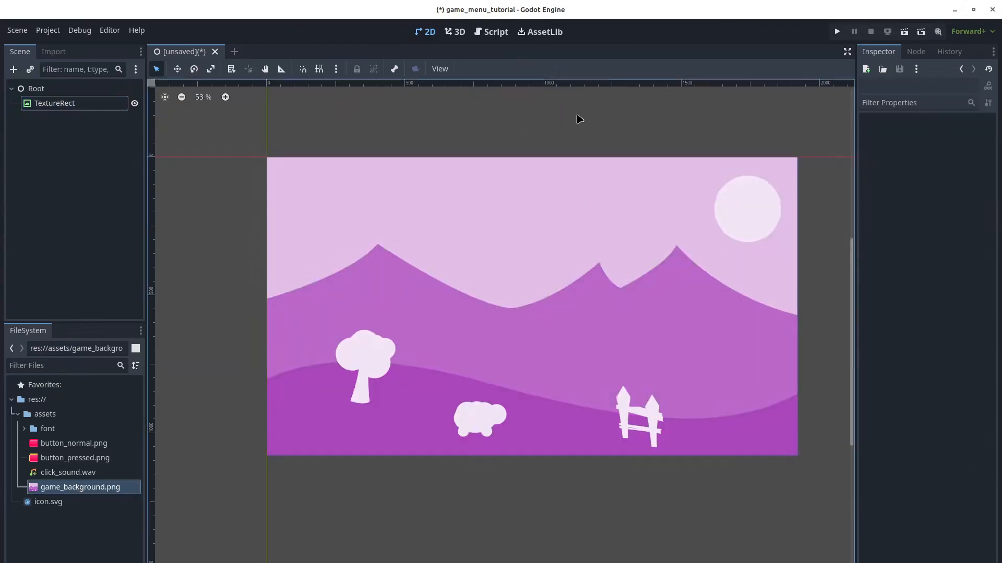
{"action": "key", "text": "ctrl+s"}
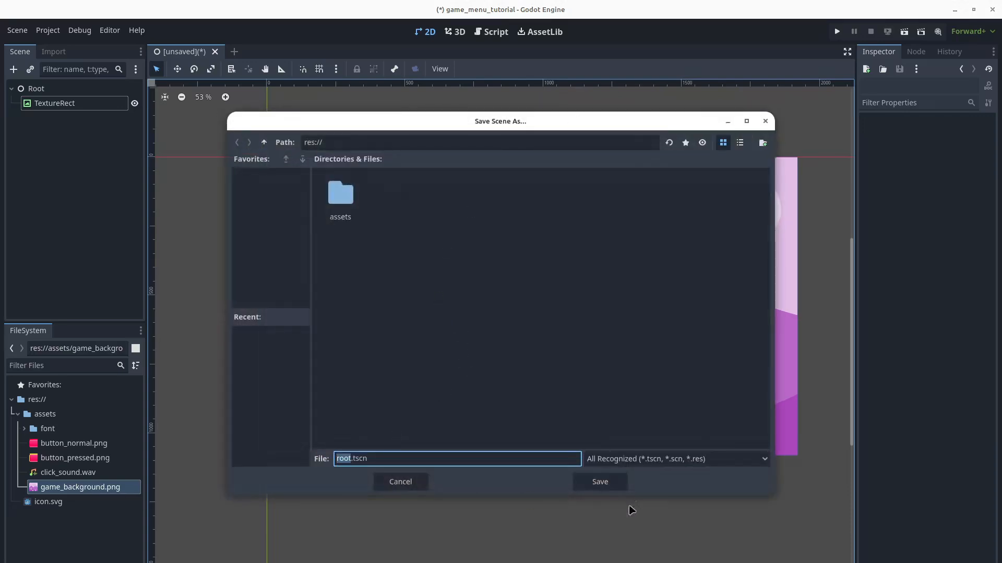
{"action": "left_click", "coordinate": [600, 482]}
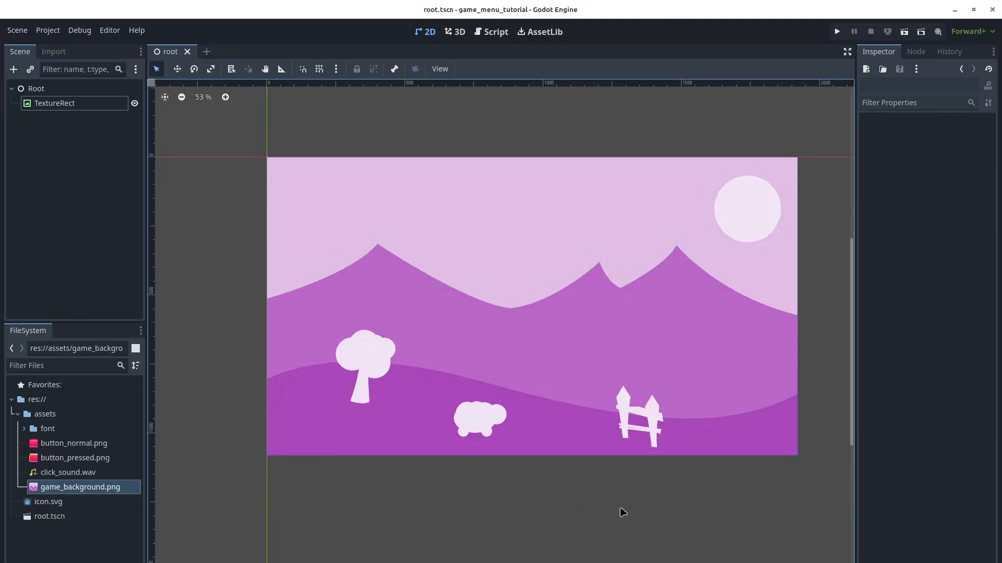
Create a new Theme resource named gui.tres in res:// and enlarge its editor panel
{"action": "left_click", "coordinate": [25, 430]}
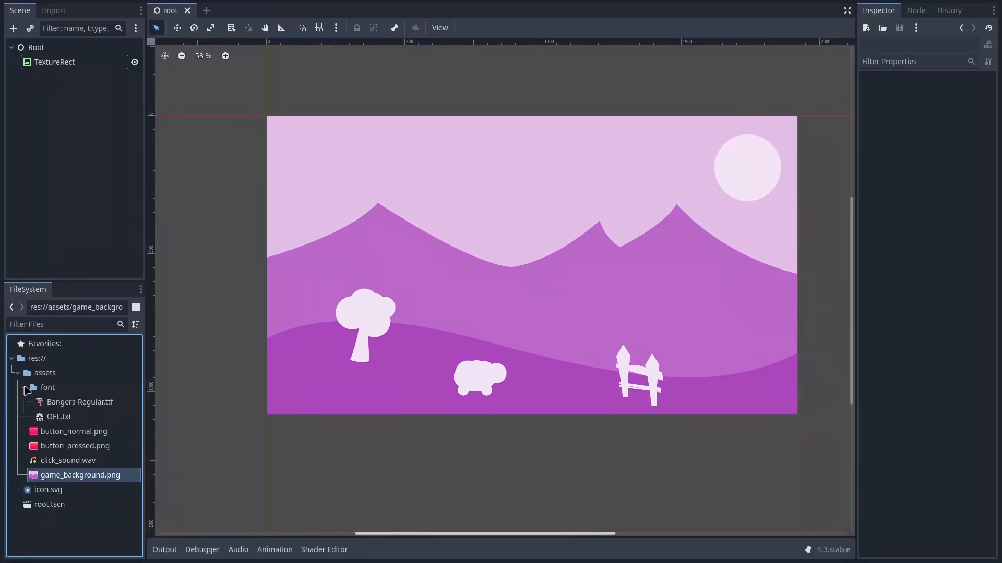
{"action": "left_click", "coordinate": [25, 388]}
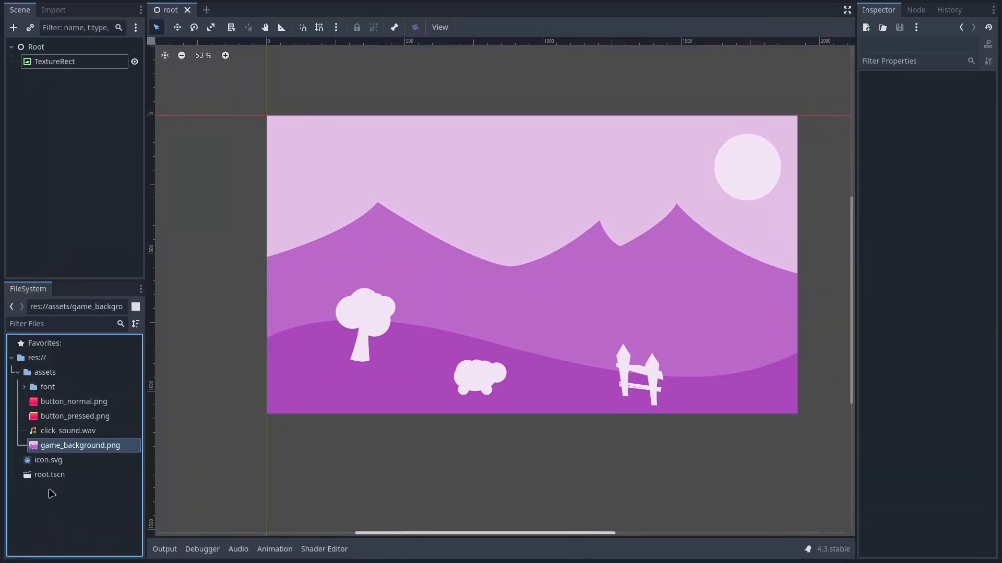
{"action": "right_click", "coordinate": [51, 493]}
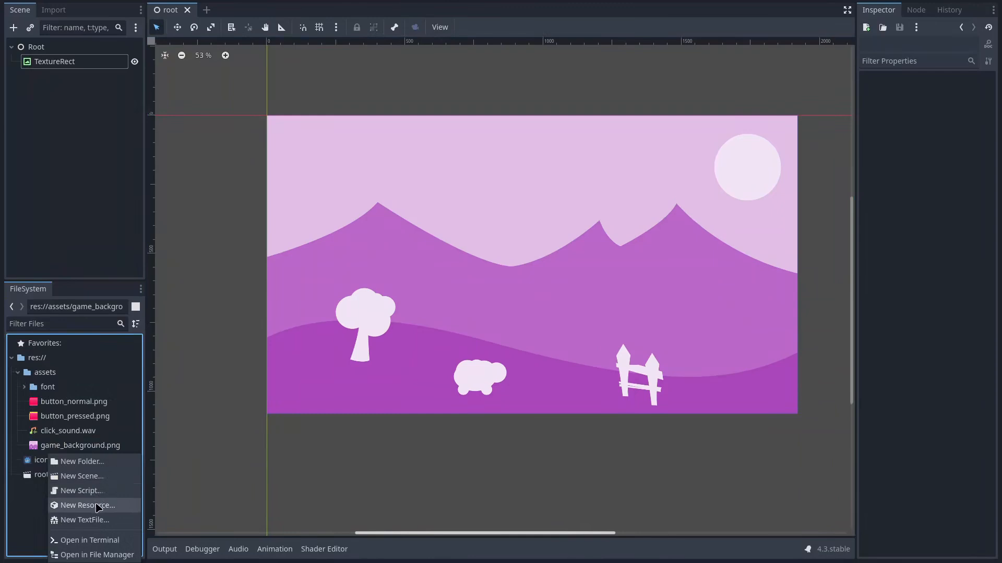
{"action": "left_click", "coordinate": [98, 507]}
{"action": "type", "text": "the"}
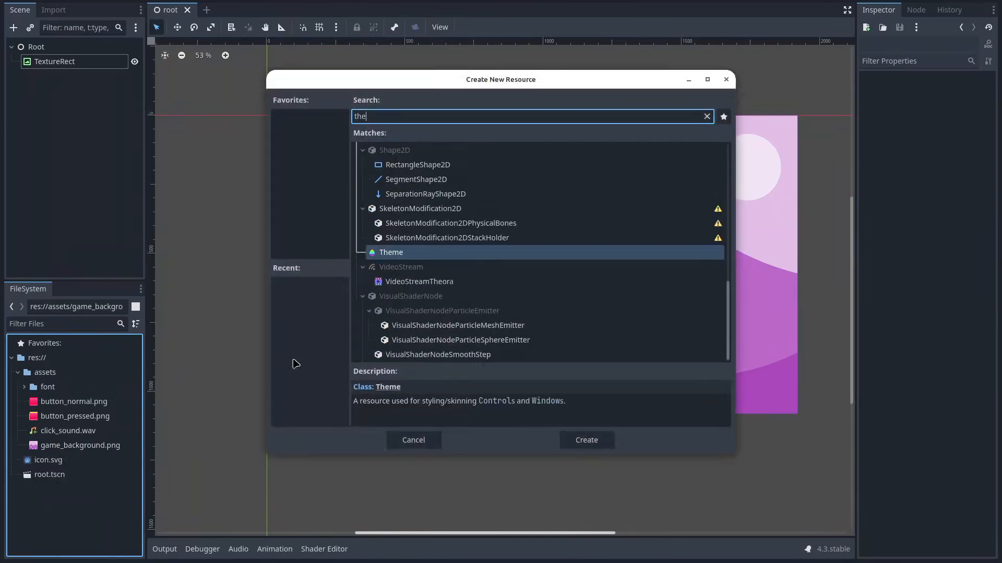
{"action": "left_click", "coordinate": [400, 256]}
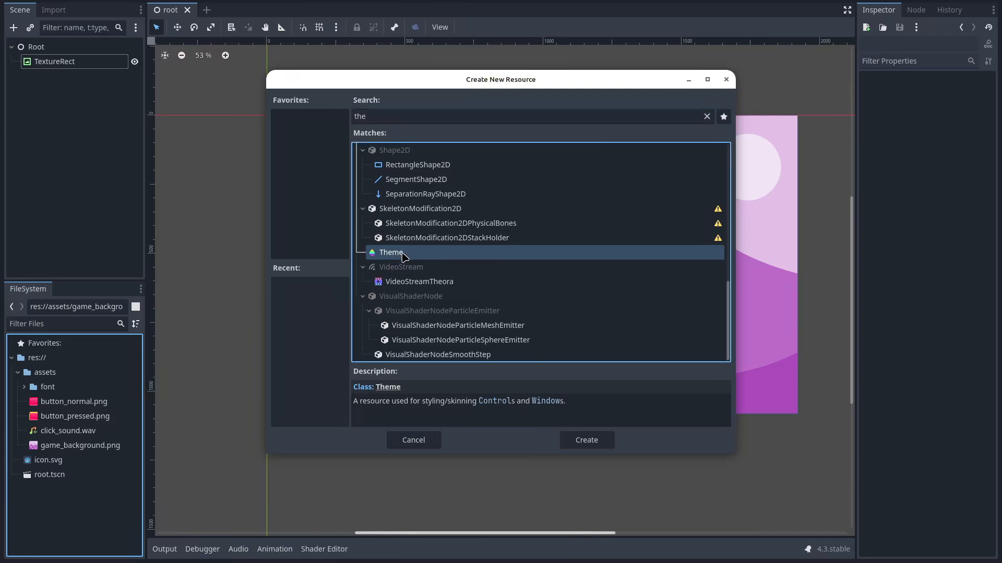
{"action": "double_click", "coordinate": [405, 256]}
{"action": "type", "text": "gui.tres"}
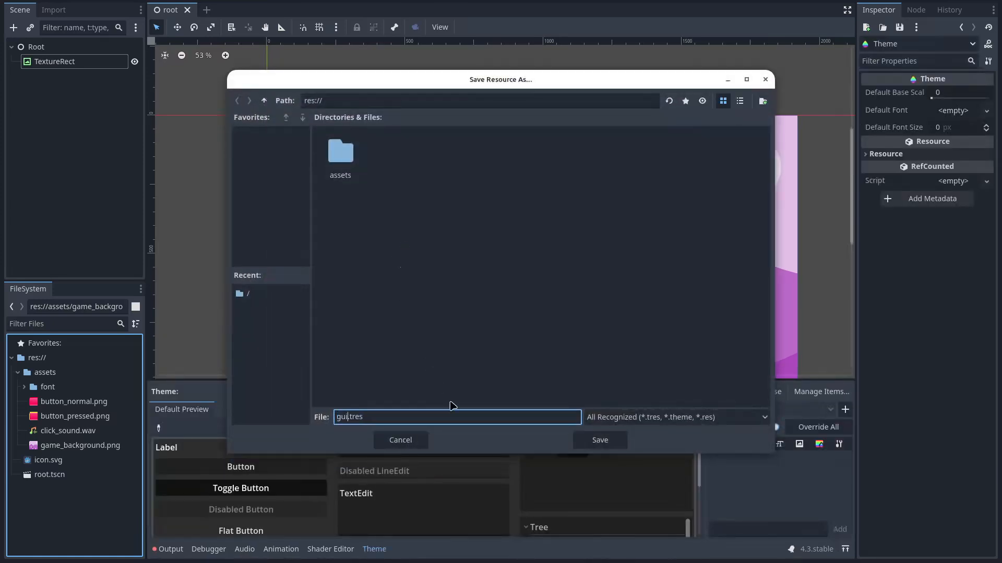
{"action": "left_click", "coordinate": [600, 442]}
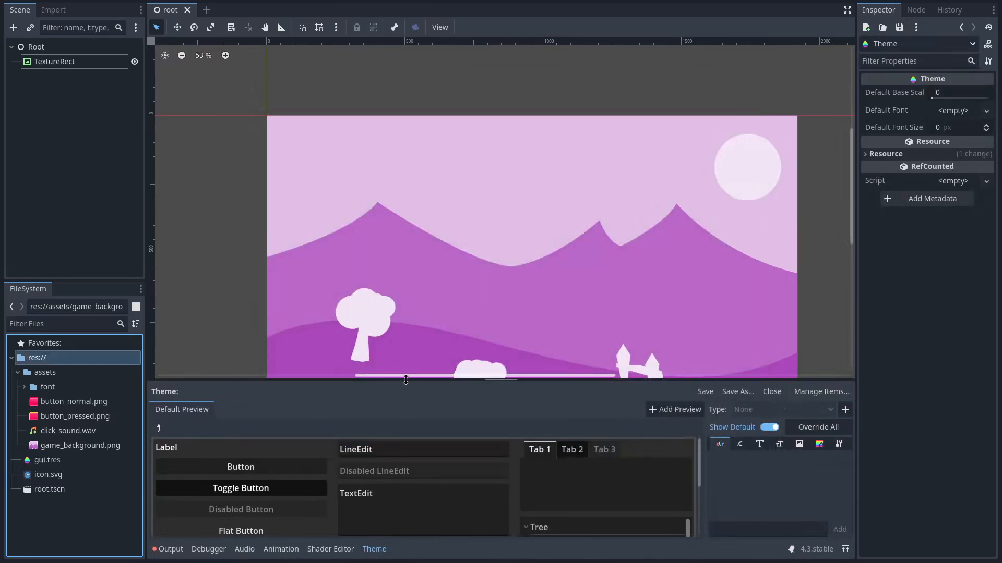
{"action": "left_click_drag", "start_coordinate": [405, 380], "coordinate": [414, 264]}
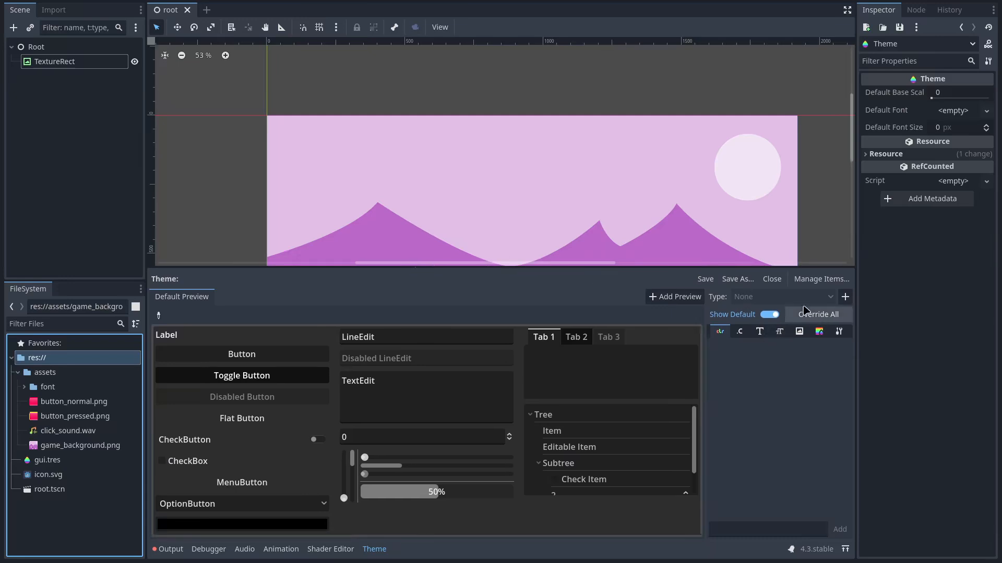
Add Button as a type in the gui theme and show its StyleBox entries
{"action": "left_click", "coordinate": [827, 299]}
{"action": "left_click", "coordinate": [844, 296]}
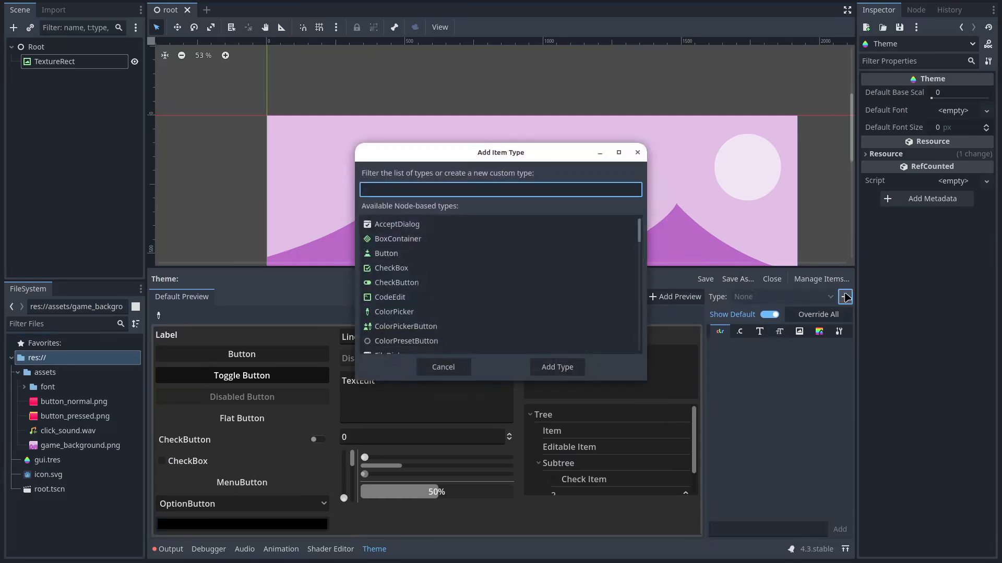
{"action": "type", "text": "butt"}
{"action": "double_click", "coordinate": [416, 226]}
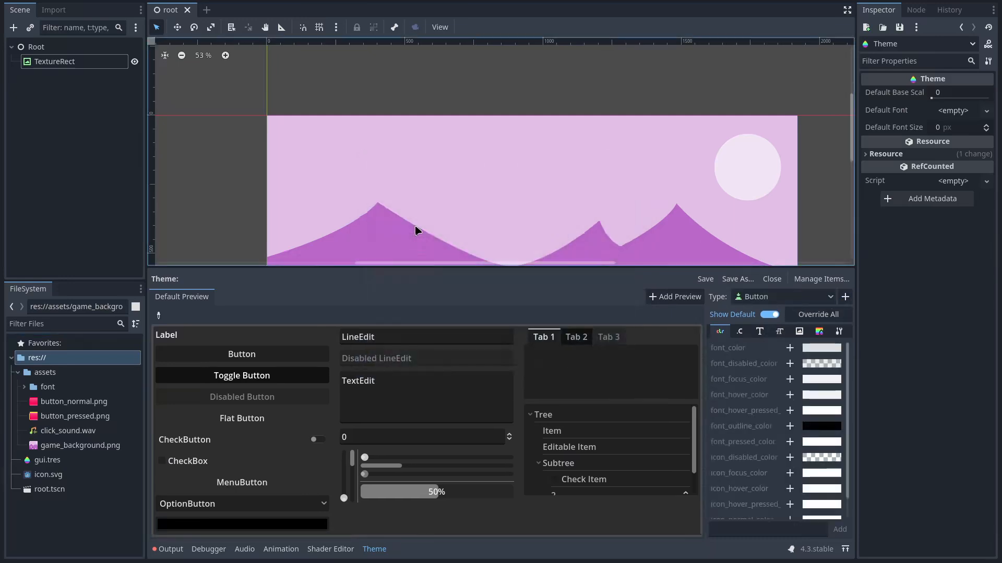
{"action": "left_click", "coordinate": [821, 330]}
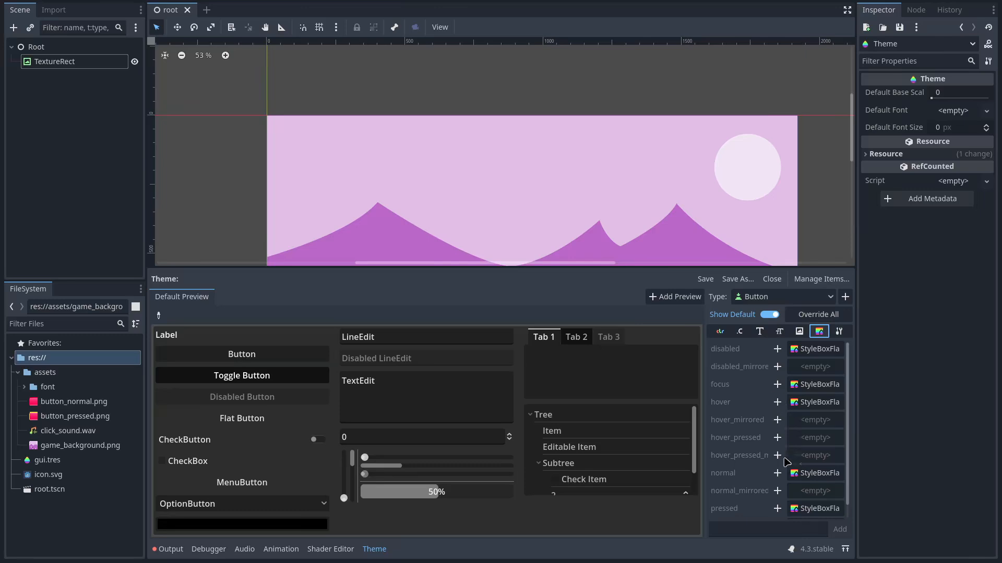
Override the Button normal style with a StyleBoxTexture using button_normal.png
{"action": "left_click", "coordinate": [777, 473]}
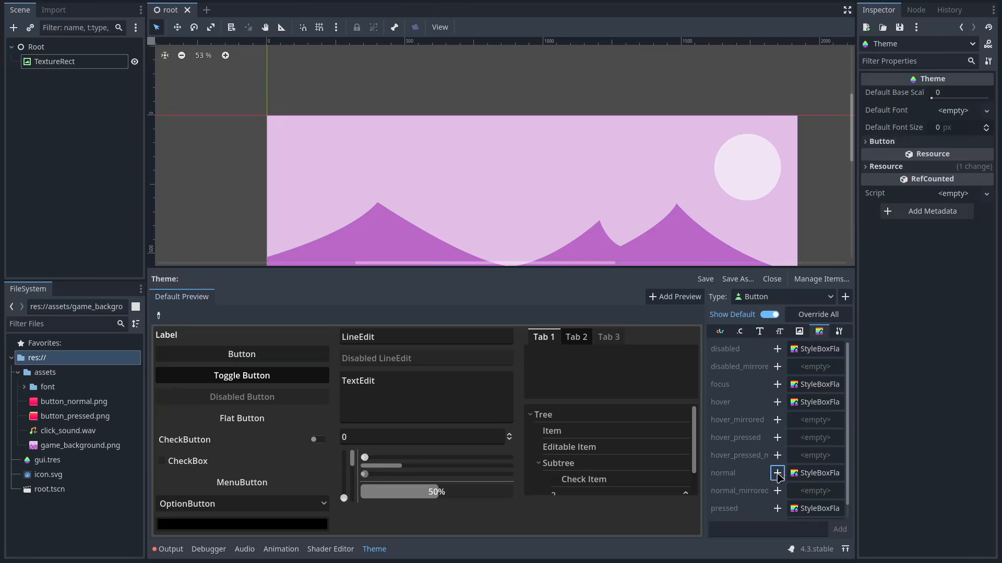
{"action": "left_click", "coordinate": [827, 474]}
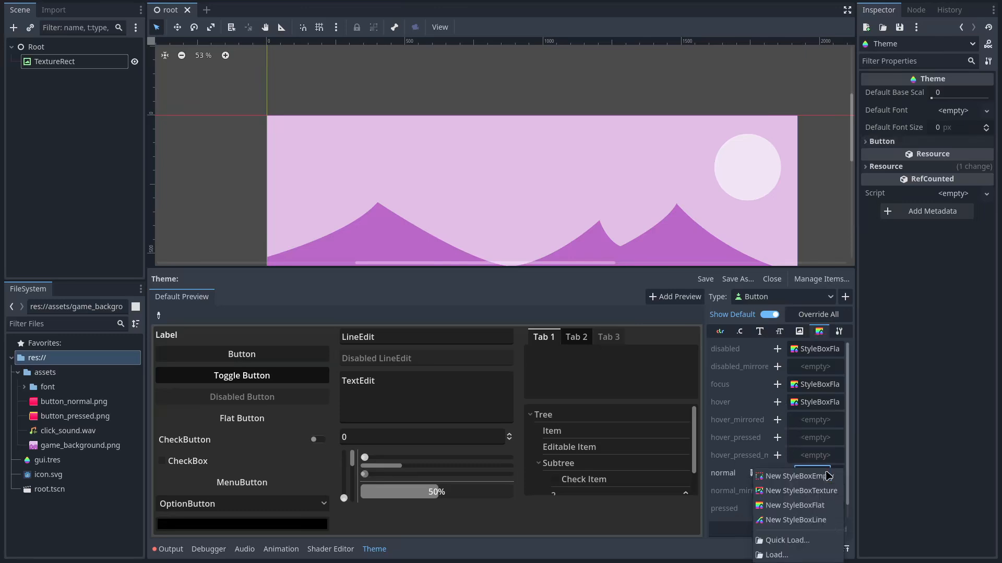
{"action": "left_click", "coordinate": [828, 497]}
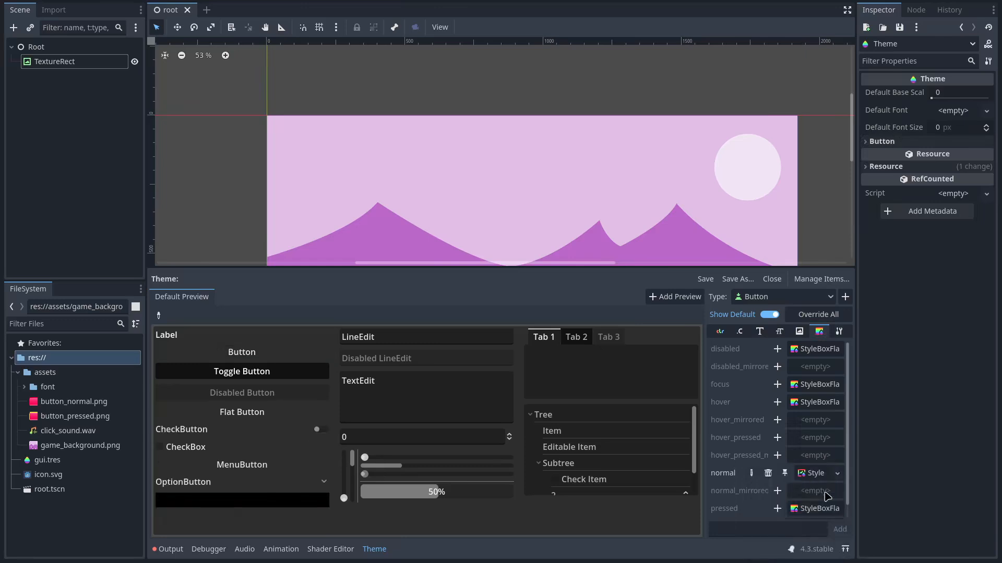
{"action": "left_click", "coordinate": [821, 475]}
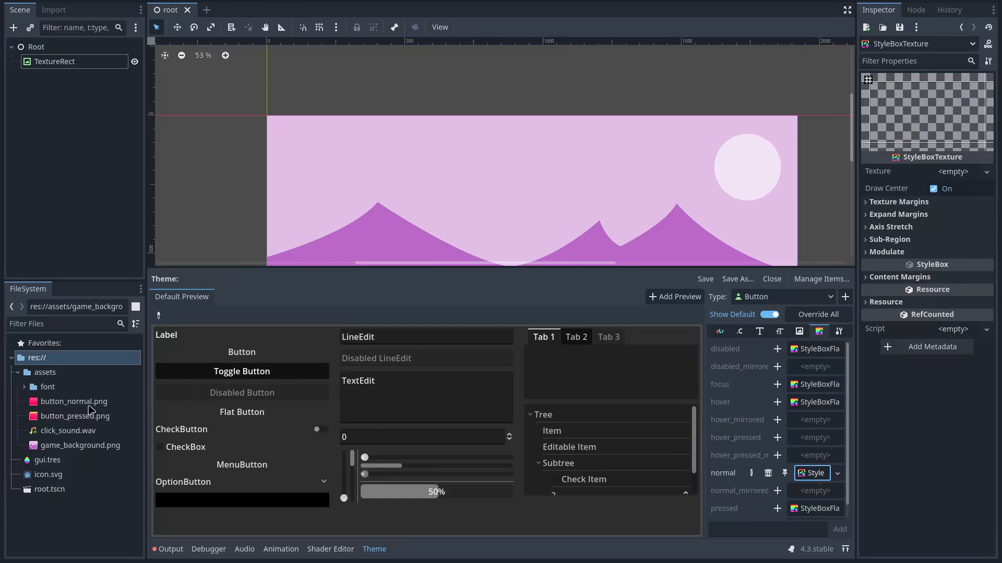
{"action": "left_click_drag", "start_coordinate": [78, 401], "coordinate": [952, 172]}
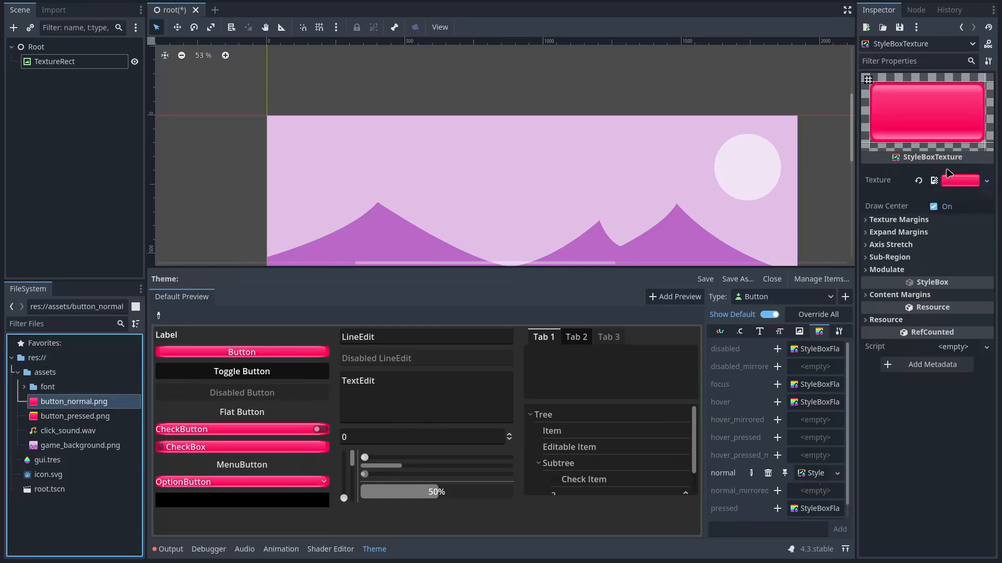
{"action": "scroll", "coordinate": [599, 185], "scroll_direction": "down", "scroll_amount": 2}
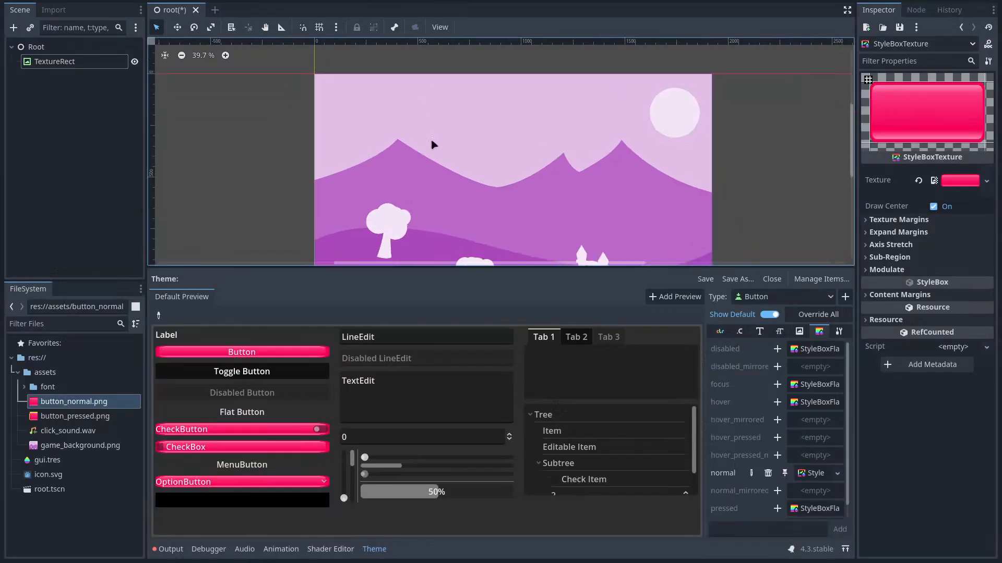
{"action": "scroll", "coordinate": [473, 181], "scroll_direction": "up", "scroll_amount": 1}
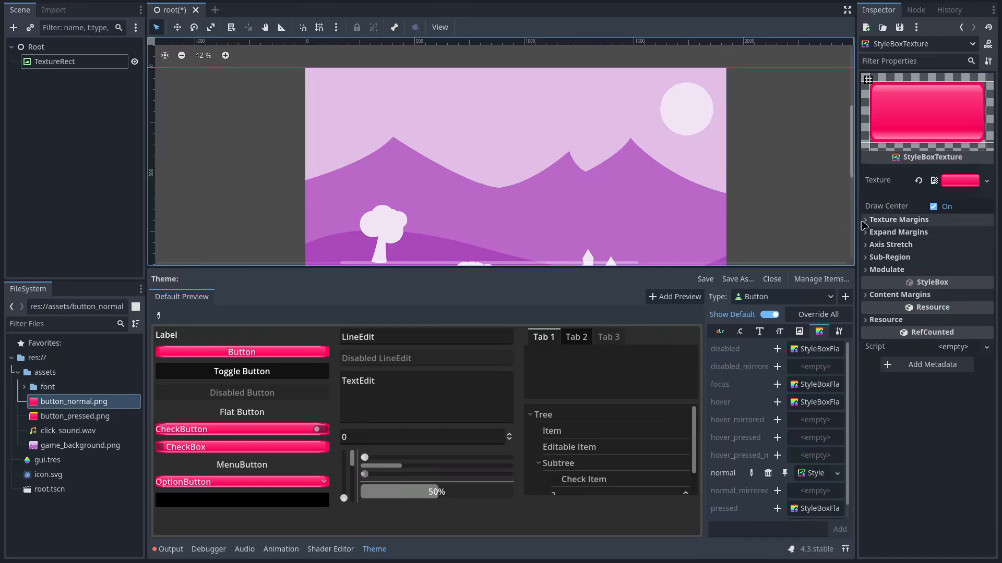
{"action": "left_click", "coordinate": [881, 220]}
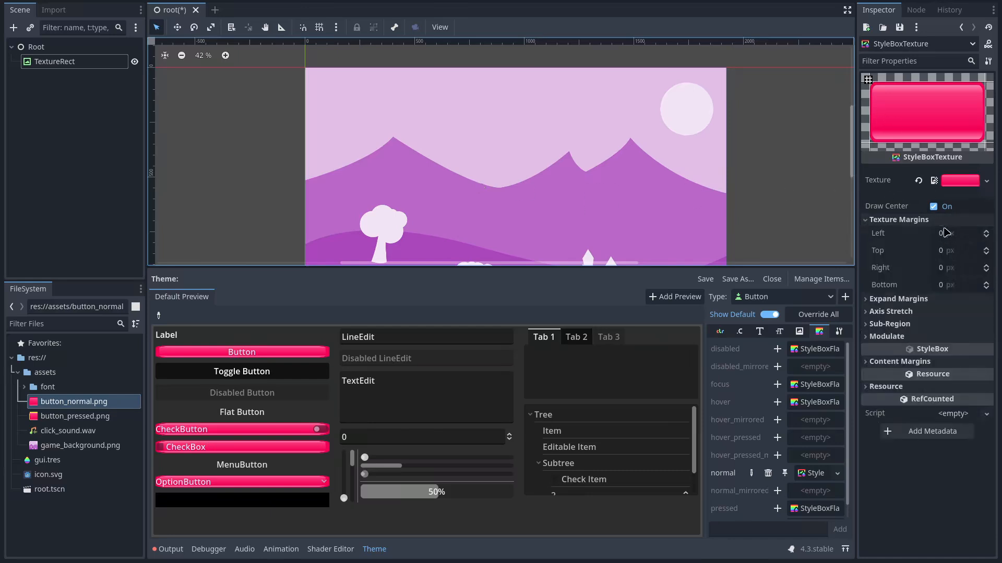
Set the normal style's Left, Top, Right and Bottom texture margins to 25 px
{"action": "left_click_drag", "start_coordinate": [943, 230], "coordinate": [961, 253]}
{"action": "left_click", "coordinate": [944, 252]}
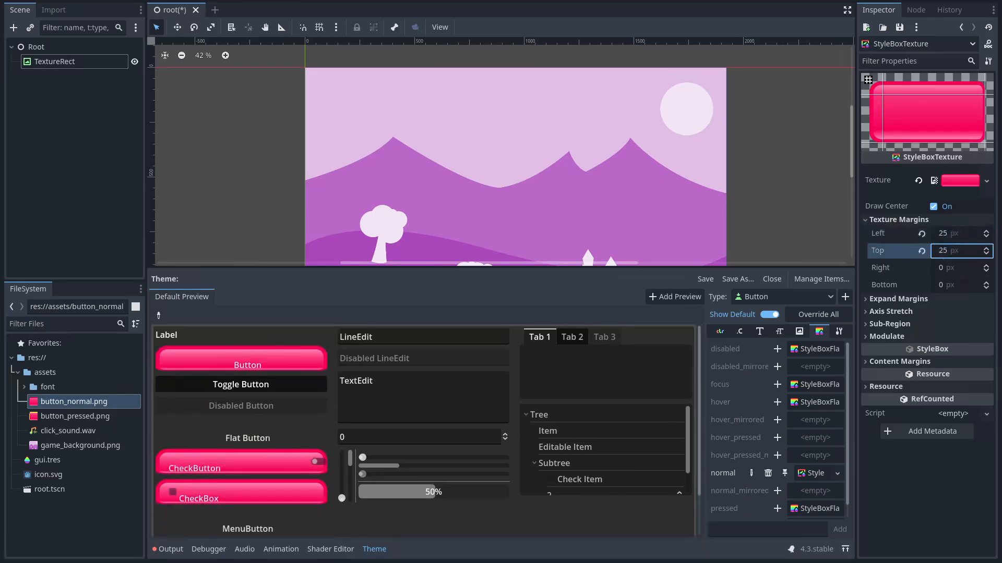
{"action": "left_click", "coordinate": [940, 271]}
{"action": "type", "text": "25"}
{"action": "key", "text": "Return"}
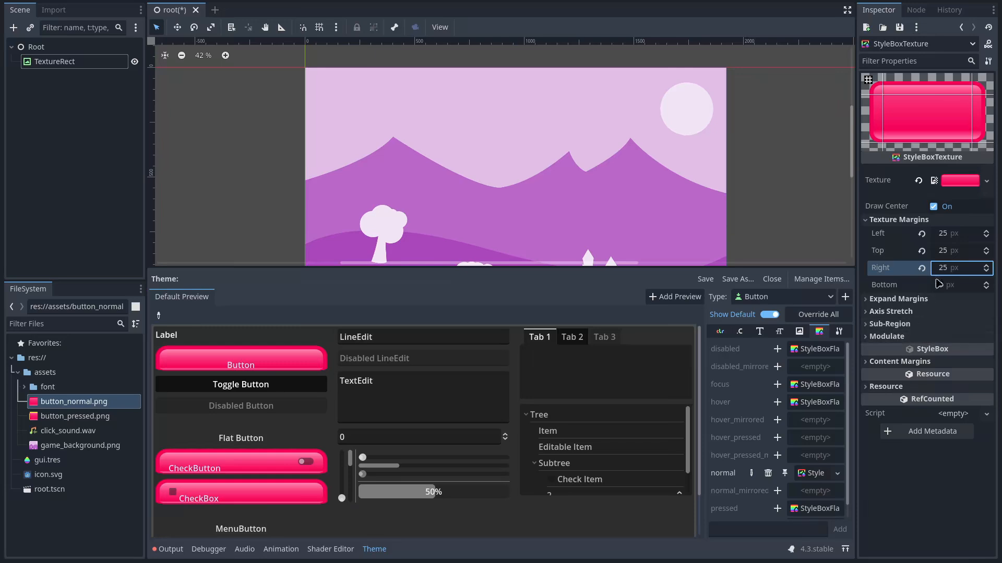
{"action": "left_click", "coordinate": [941, 285]}
{"action": "type", "text": "25"}
{"action": "key", "text": "Return"}
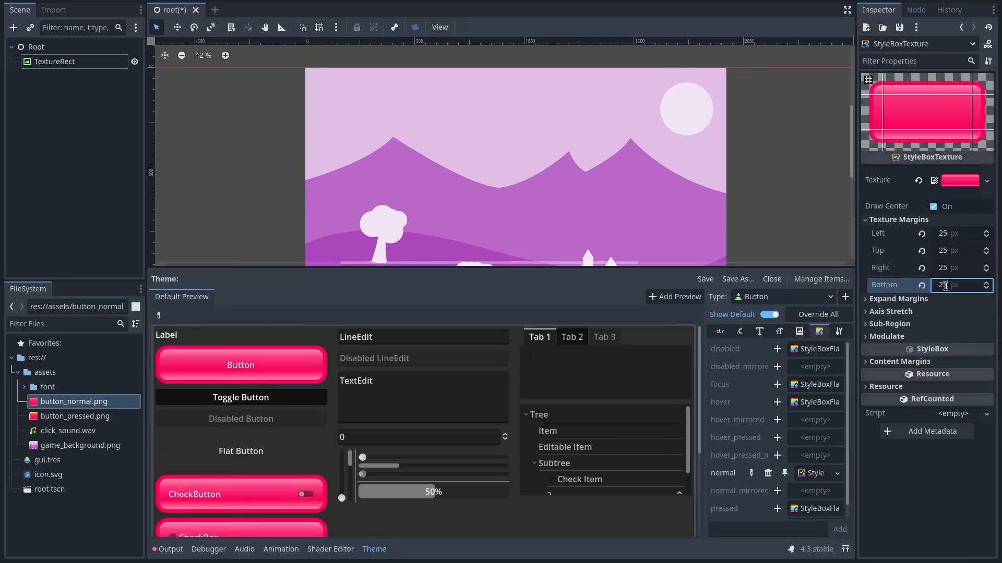
{"action": "key", "text": "Escape"}
Override the Button hover style with a StyleBoxTexture using button_pressed.png
{"action": "left_click", "coordinate": [777, 402]}
{"action": "left_click", "coordinate": [803, 407]}
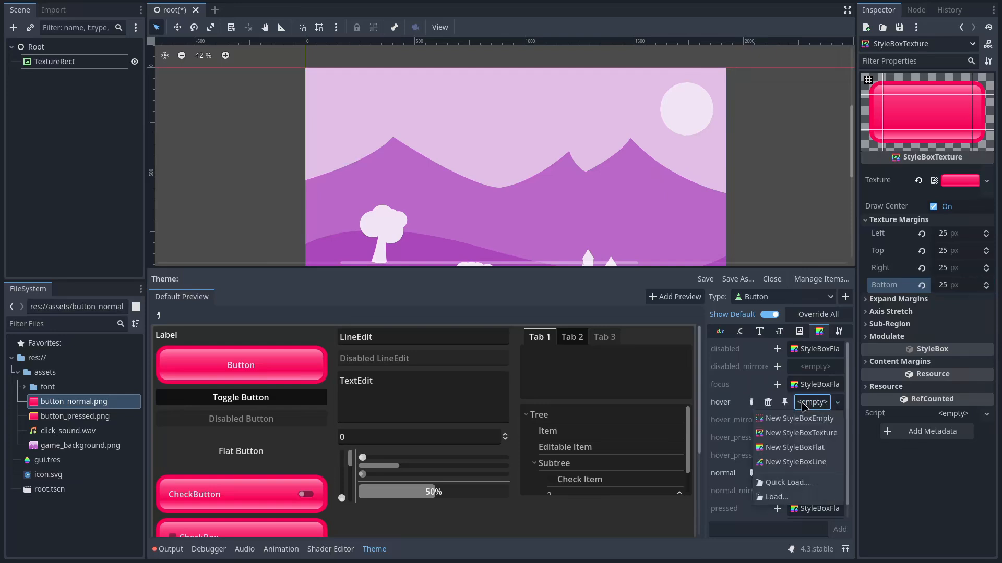
{"action": "left_click", "coordinate": [804, 442]}
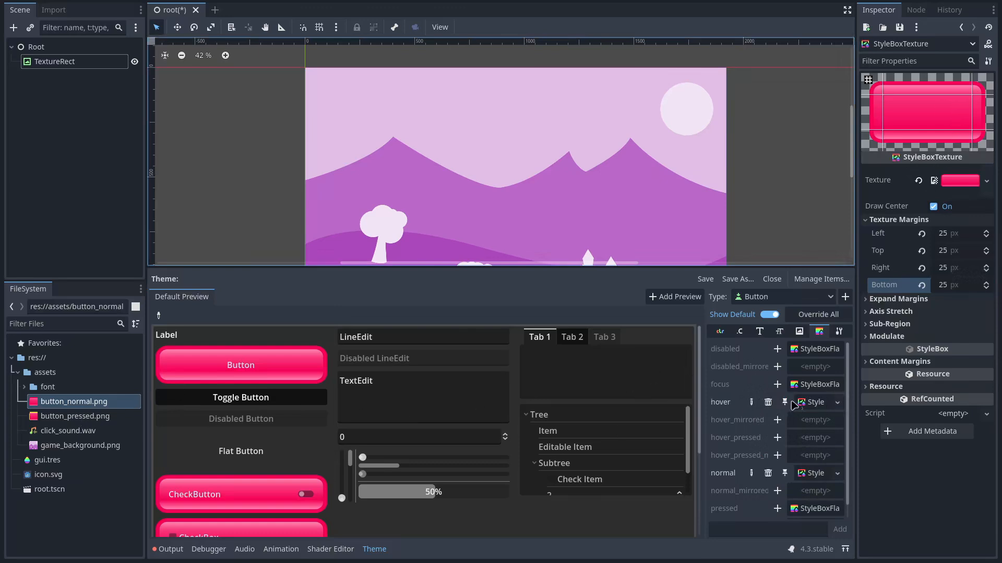
{"action": "left_click", "coordinate": [813, 404]}
{"action": "left_click_drag", "start_coordinate": [57, 417], "coordinate": [963, 177]}
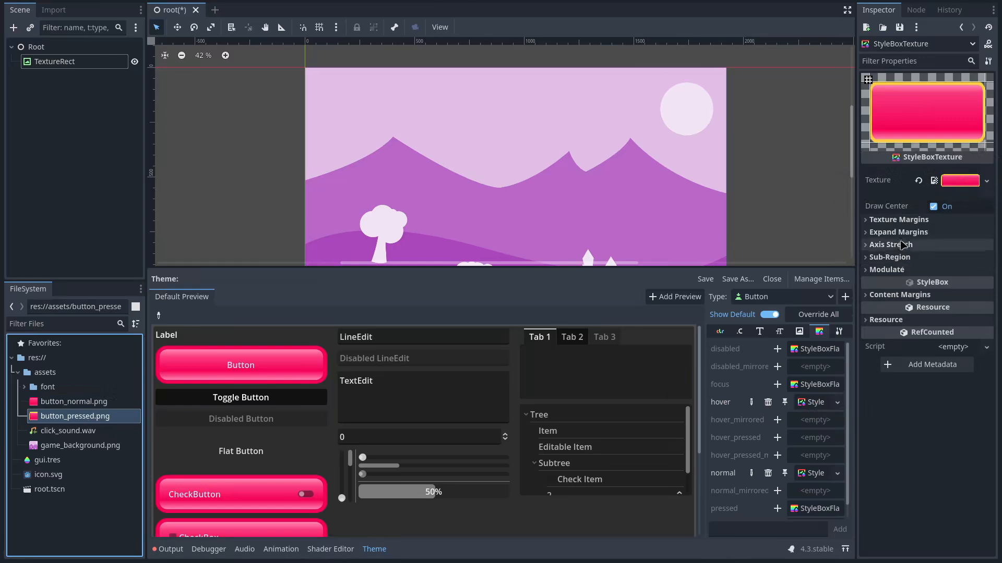
Set the hover style's texture margins to 25 px on all four sides
{"action": "left_click", "coordinate": [947, 220]}
{"action": "left_click", "coordinate": [949, 236]}
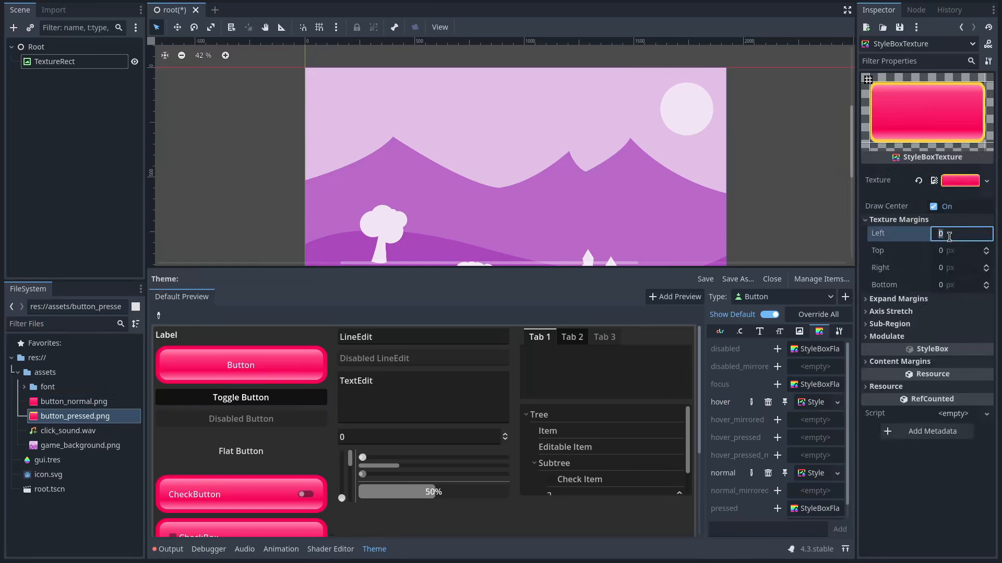
{"action": "type", "text": "25"}
{"action": "key", "text": "Tab"}
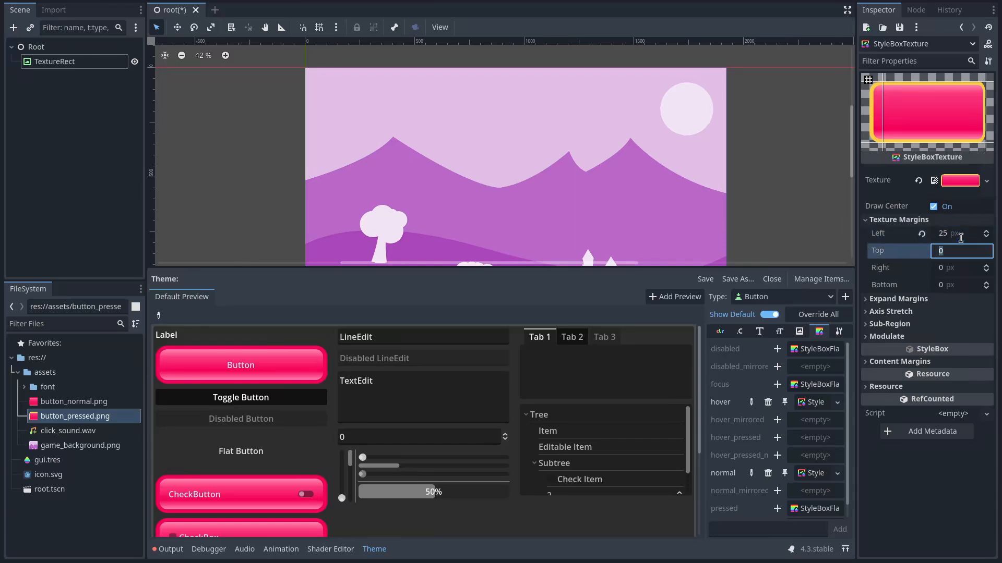
{"action": "key", "text": "Tab"}
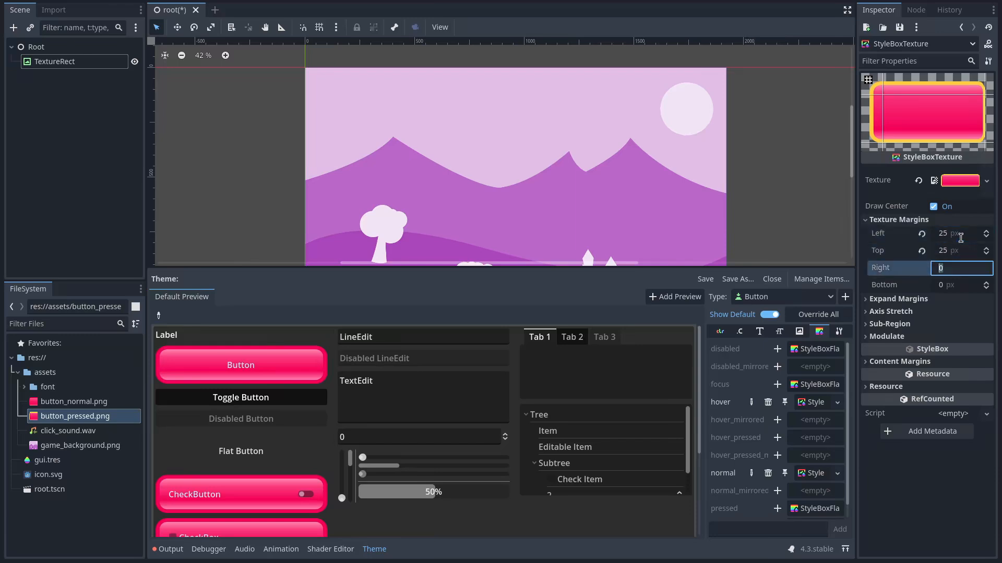
{"action": "type", "text": "25"}
{"action": "key", "text": "Return"}
{"action": "key", "text": "Tab"}
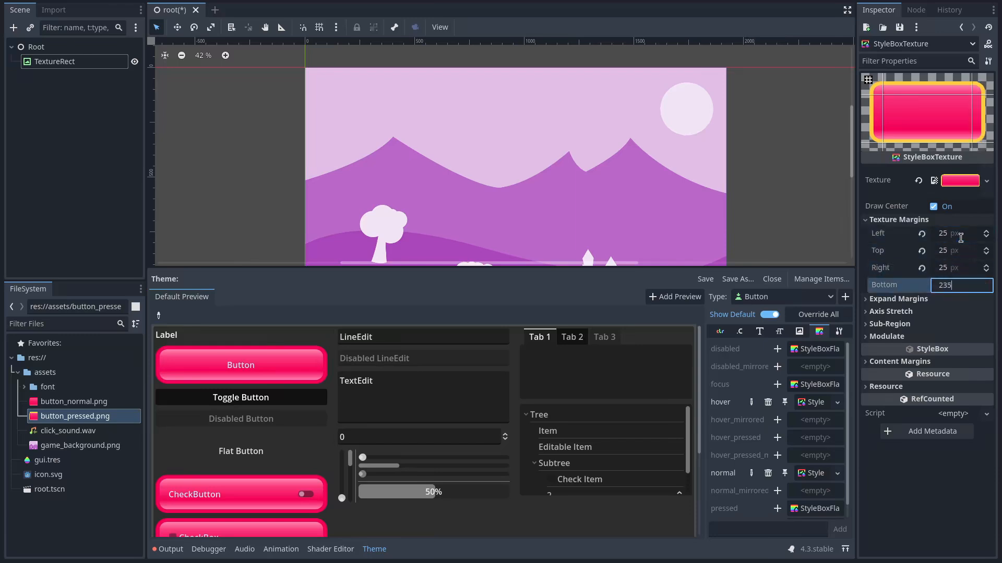
{"action": "type", "text": "25"}
{"action": "key", "text": "Return"}
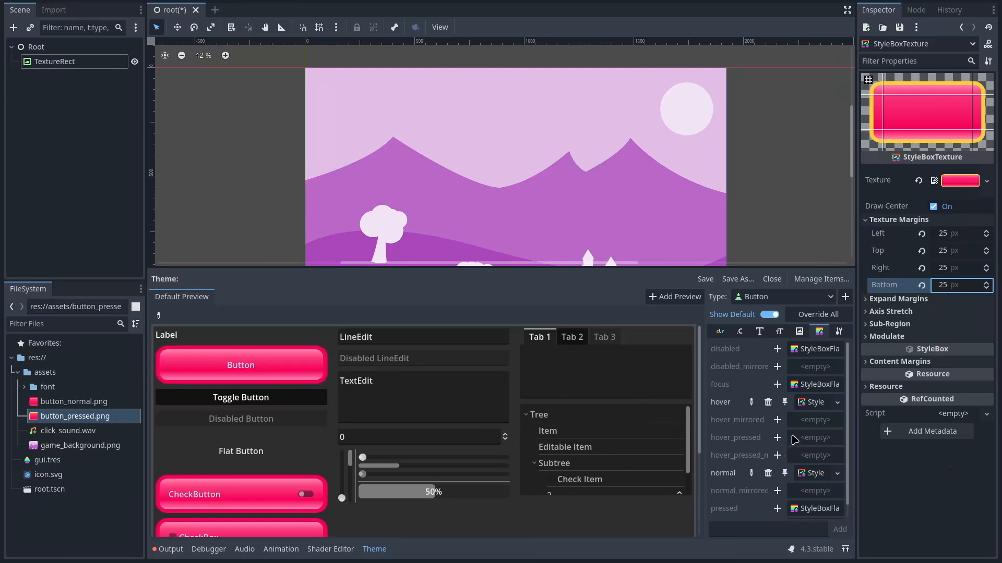
Reuse the hover style for the pressed state and check it on the toggle button
{"action": "left_click", "coordinate": [778, 509]}
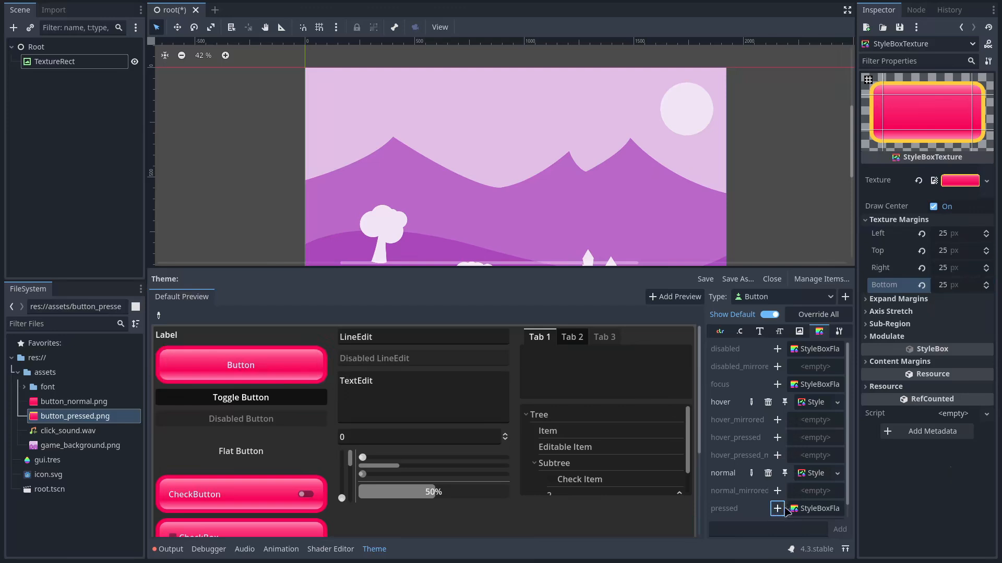
{"action": "left_click_drag", "start_coordinate": [812, 402], "coordinate": [816, 508]}
{"action": "left_click", "coordinate": [250, 397]}
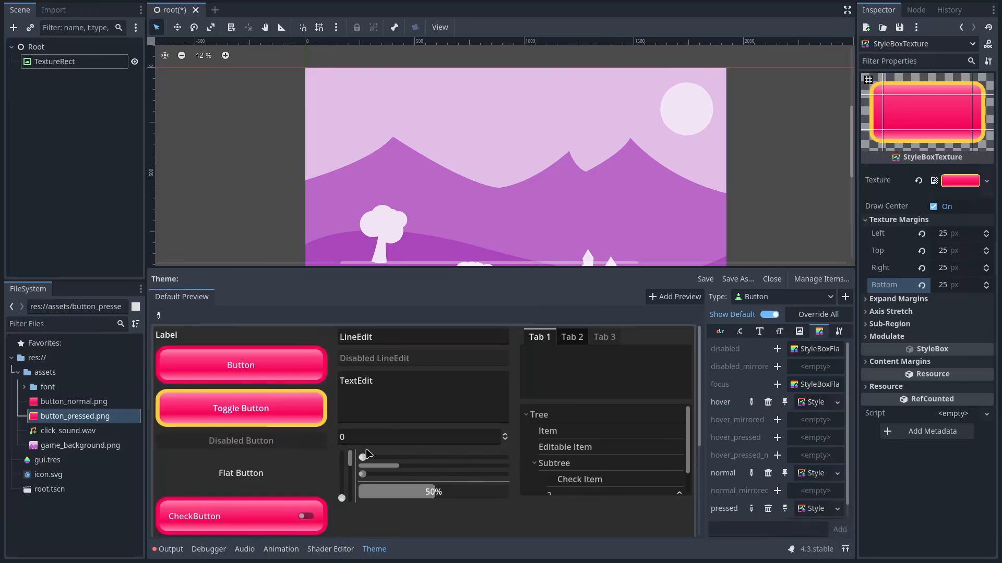
{"action": "left_click", "coordinate": [760, 326]}
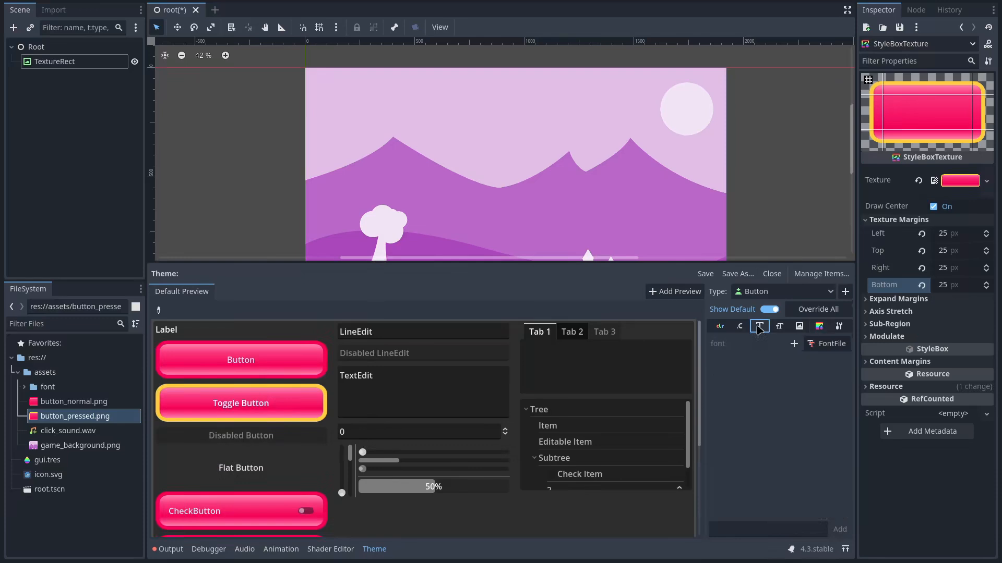
Override the Button font with Bangers-Regular.ttf
{"action": "left_click", "coordinate": [793, 343]}
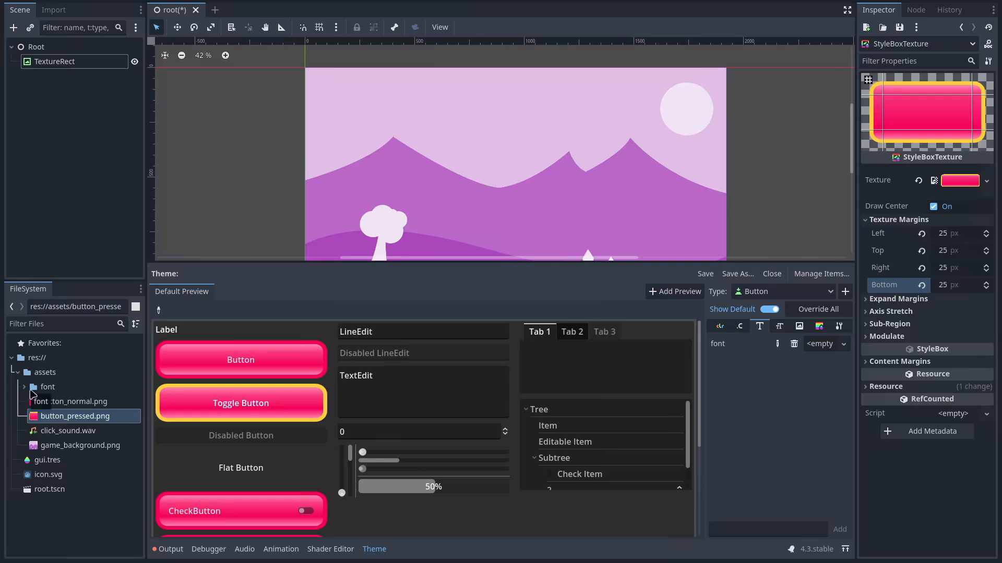
{"action": "left_click", "coordinate": [24, 387]}
{"action": "left_click_drag", "start_coordinate": [78, 401], "coordinate": [817, 351]}
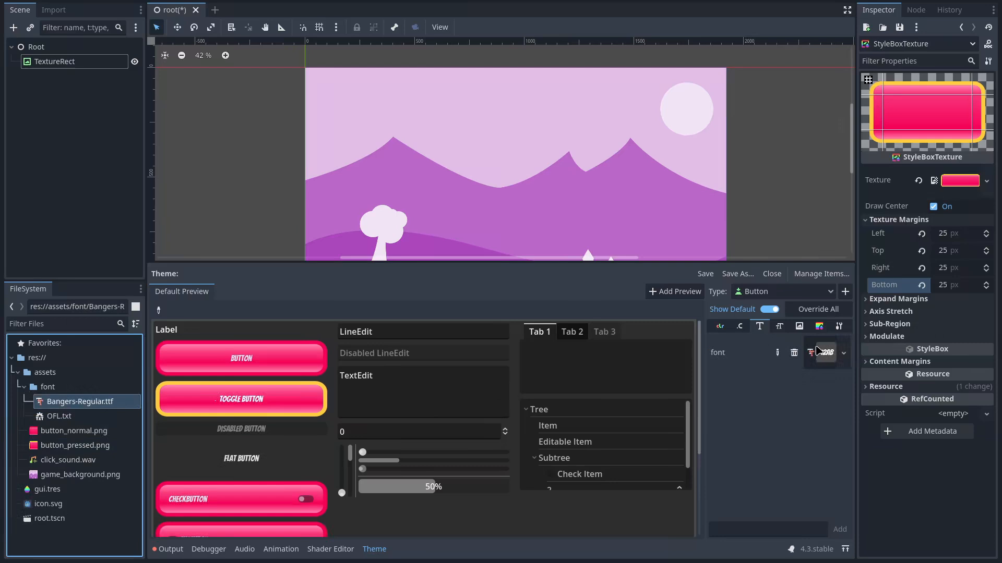
Override the Button font_size and set it to 32 after trying 48
{"action": "left_click", "coordinate": [739, 327]}
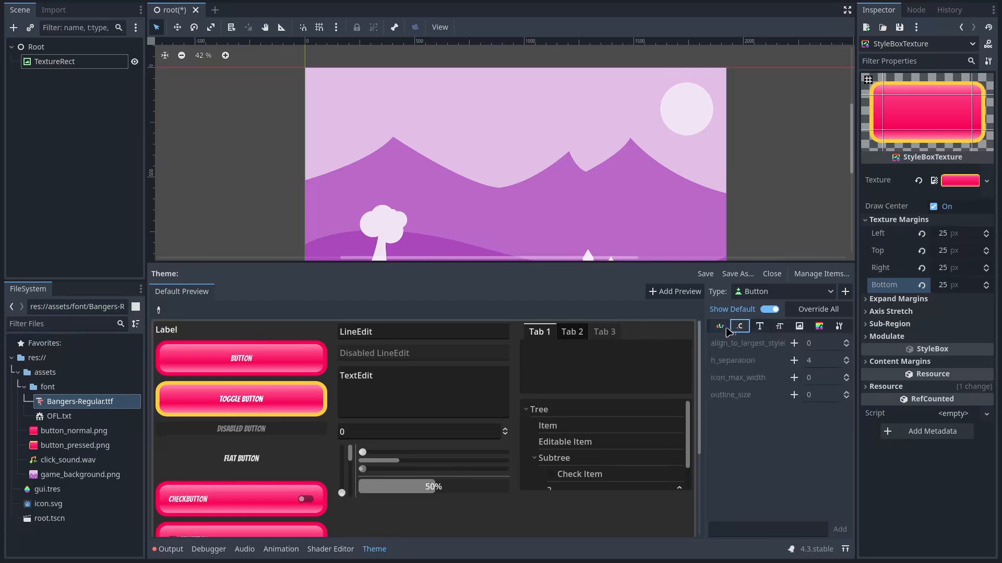
{"action": "left_click", "coordinate": [777, 328]}
{"action": "left_click", "coordinate": [810, 342]}
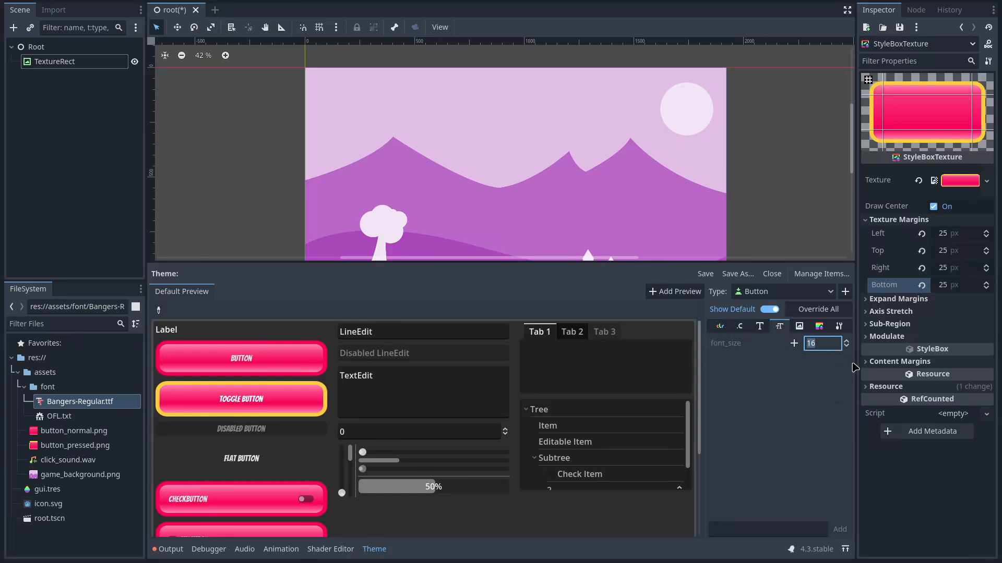
{"action": "left_click", "coordinate": [794, 343]}
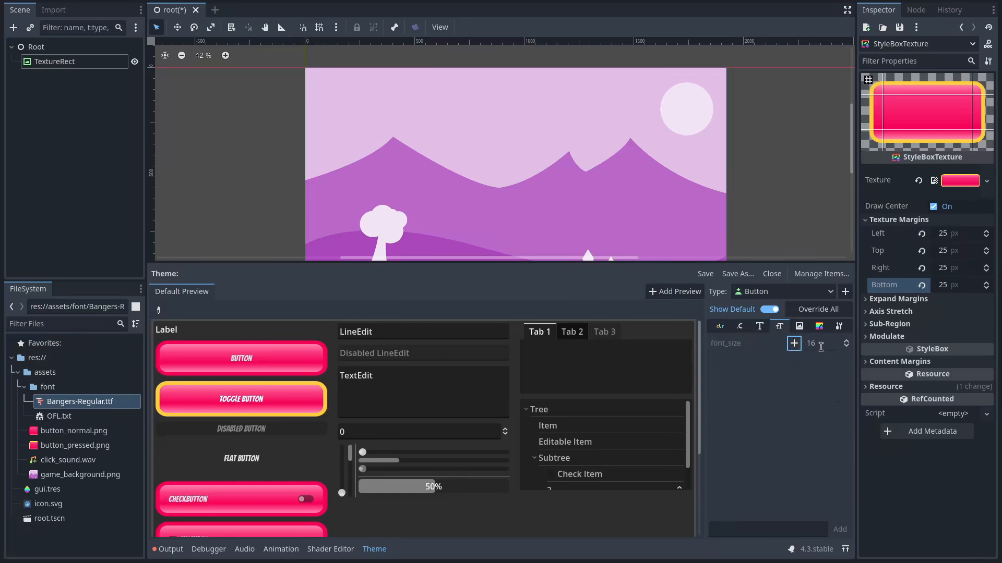
{"action": "left_click", "coordinate": [822, 344]}
{"action": "key", "text": "Return"}
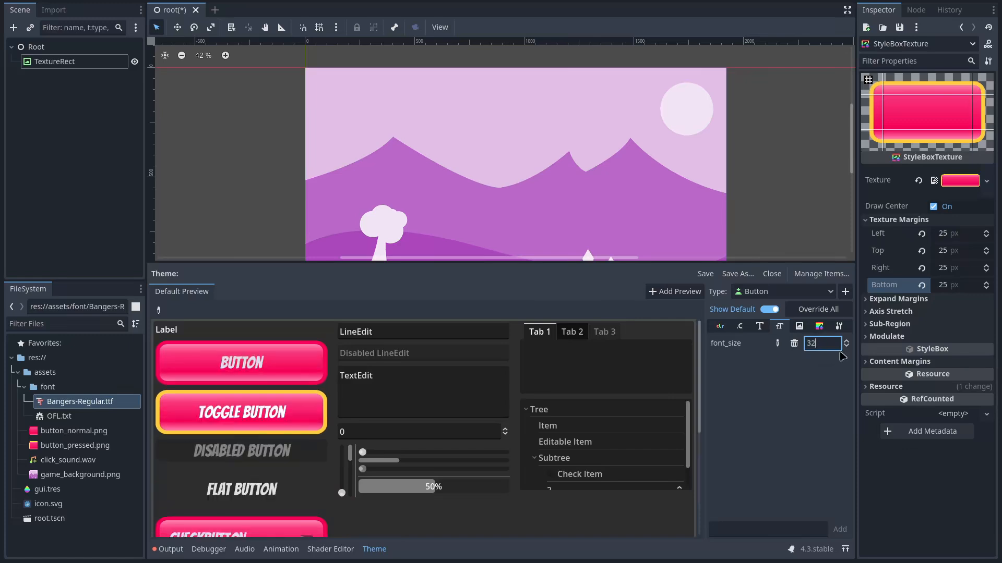
{"action": "type", "text": "48"}
{"action": "key", "text": "Return"}
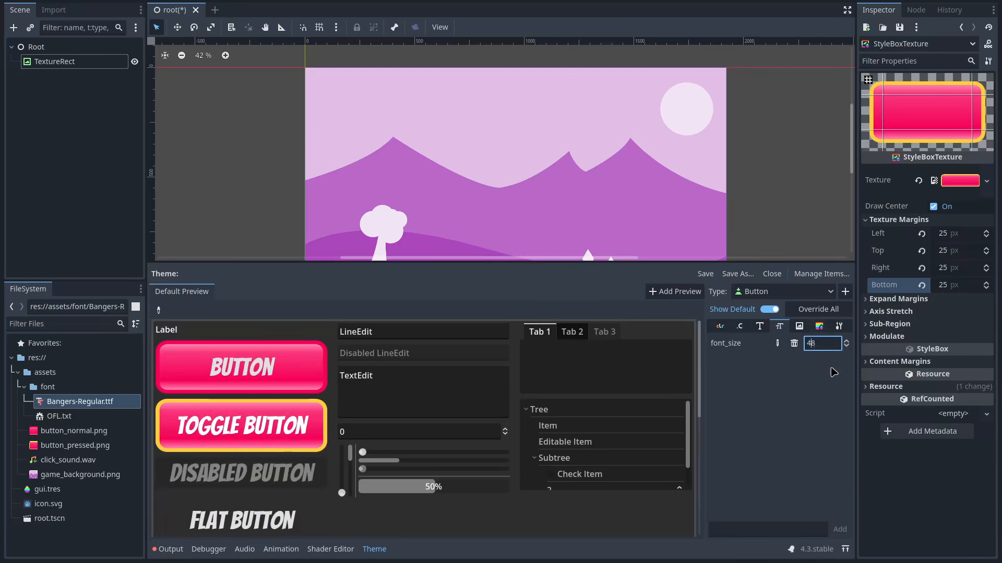
{"action": "type", "text": "32"}
{"action": "key", "text": "Return"}
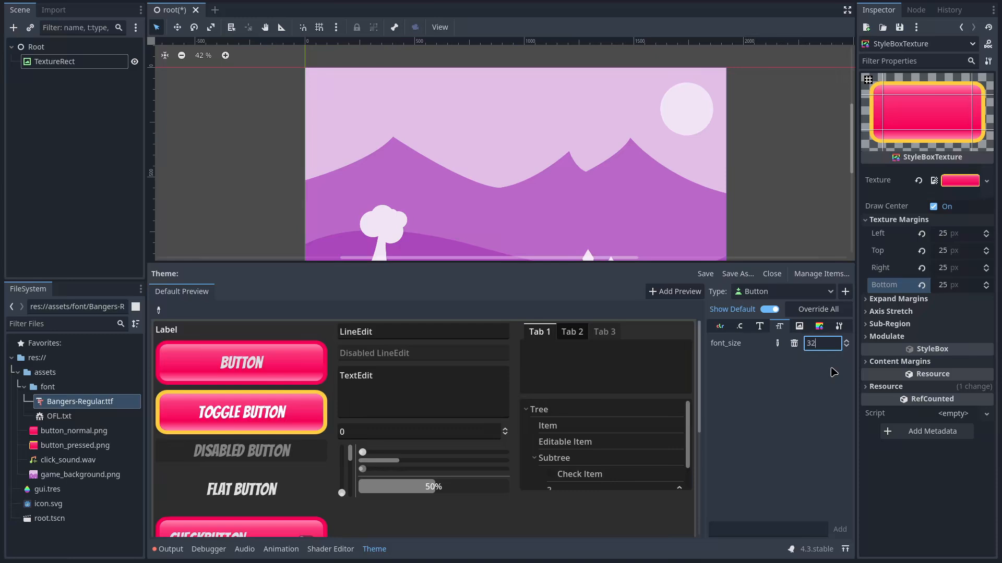
{"action": "left_click", "coordinate": [812, 233]}
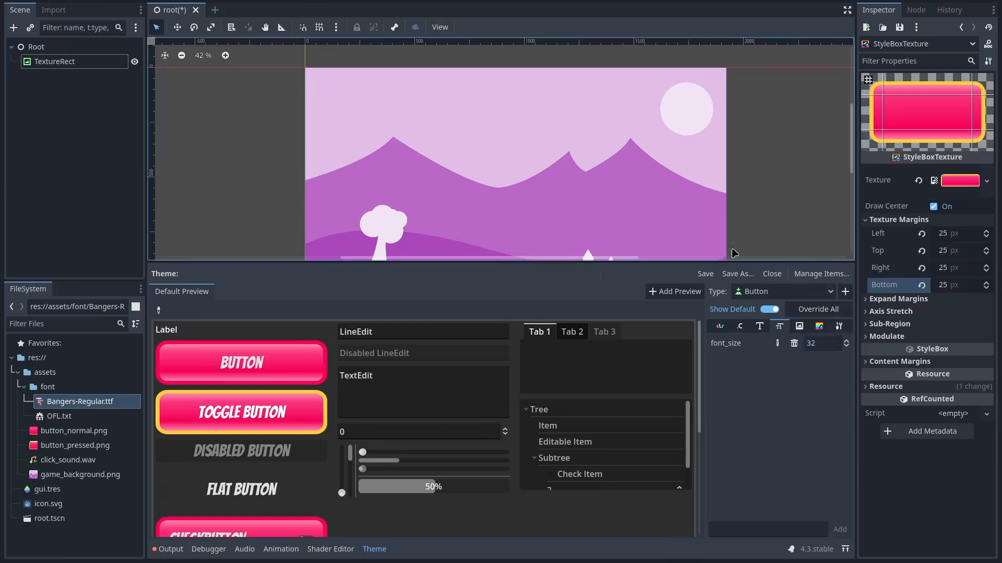
Save the scene and add a Control node under Root
{"action": "left_click_drag", "start_coordinate": [372, 260], "coordinate": [388, 379]}
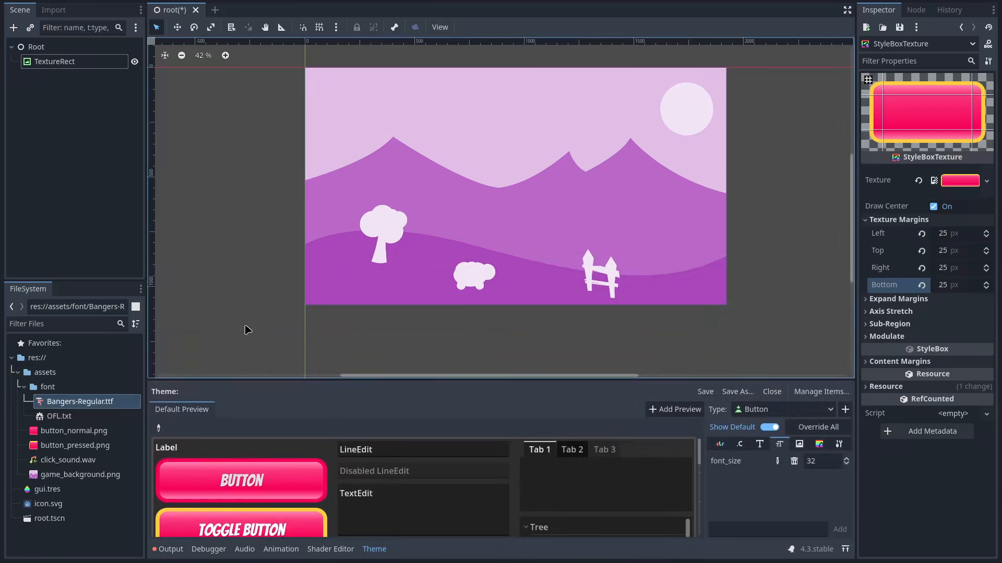
{"action": "key", "text": "ctrl+s"}
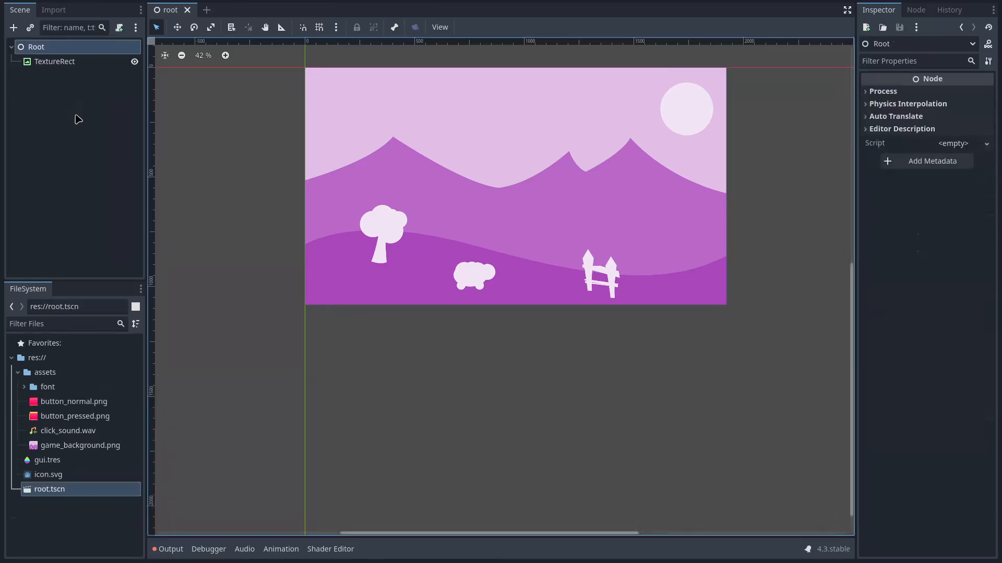
{"action": "left_click", "coordinate": [76, 65]}
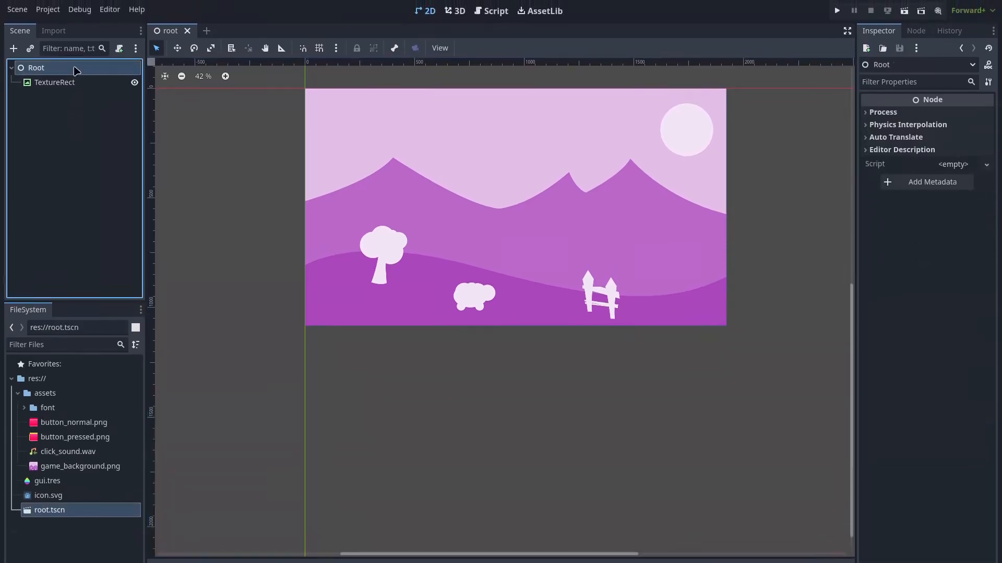
{"action": "key", "text": "ctrl+a"}
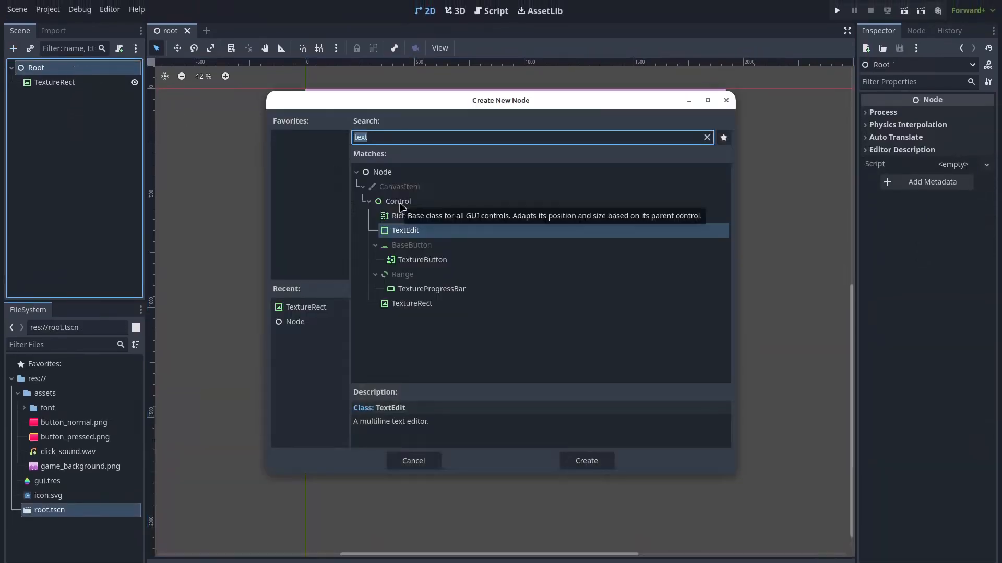
{"action": "left_click", "coordinate": [399, 203]}
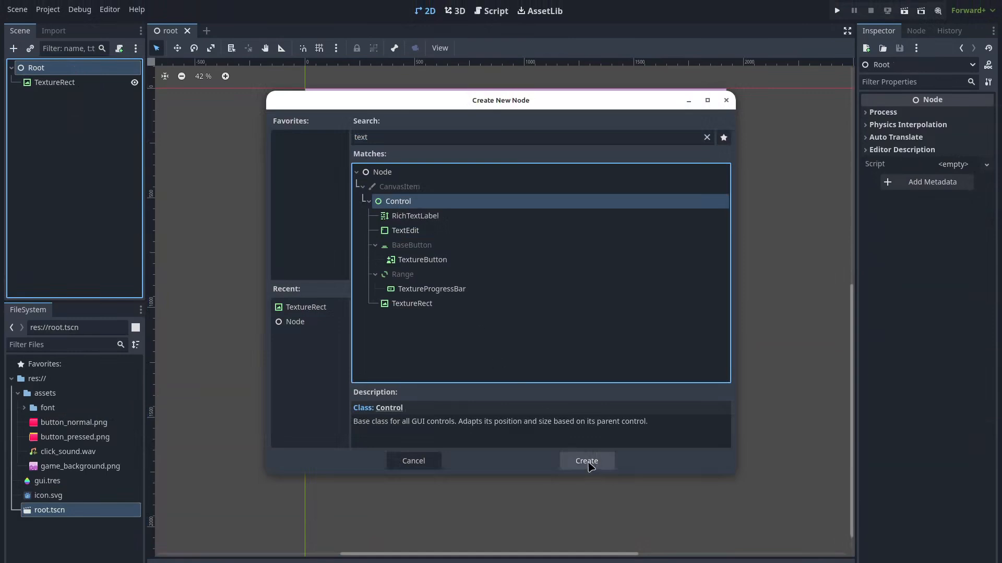
{"action": "left_click", "coordinate": [588, 465]}
Rename the Control to 'PauseScreen' and the TextureRect to 'InGame'
{"action": "double_click", "coordinate": [67, 98]}
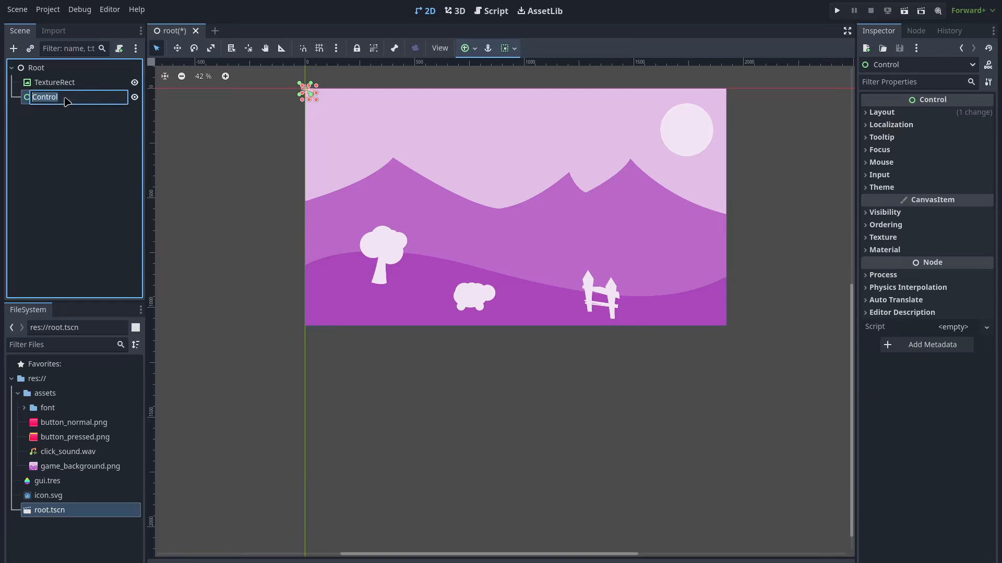
{"action": "type", "text": "PauseScreen"}
{"action": "key", "text": "Return"}
{"action": "double_click", "coordinate": [89, 84]}
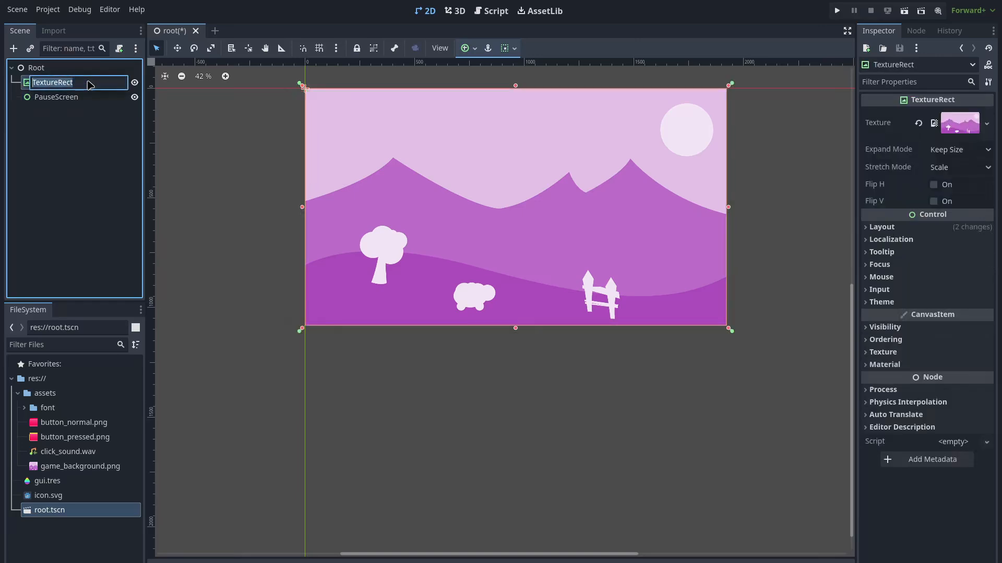
{"action": "type", "text": "Ingame"}
{"action": "key", "text": "Return"}
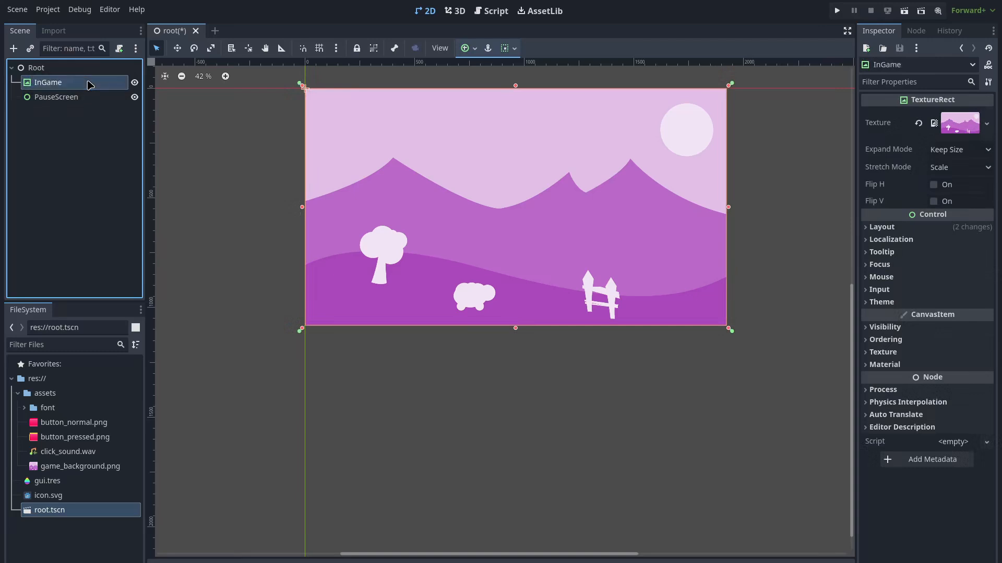
Apply the Full Rect anchor preset so PauseScreen fills the screen
{"action": "left_click", "coordinate": [70, 97]}
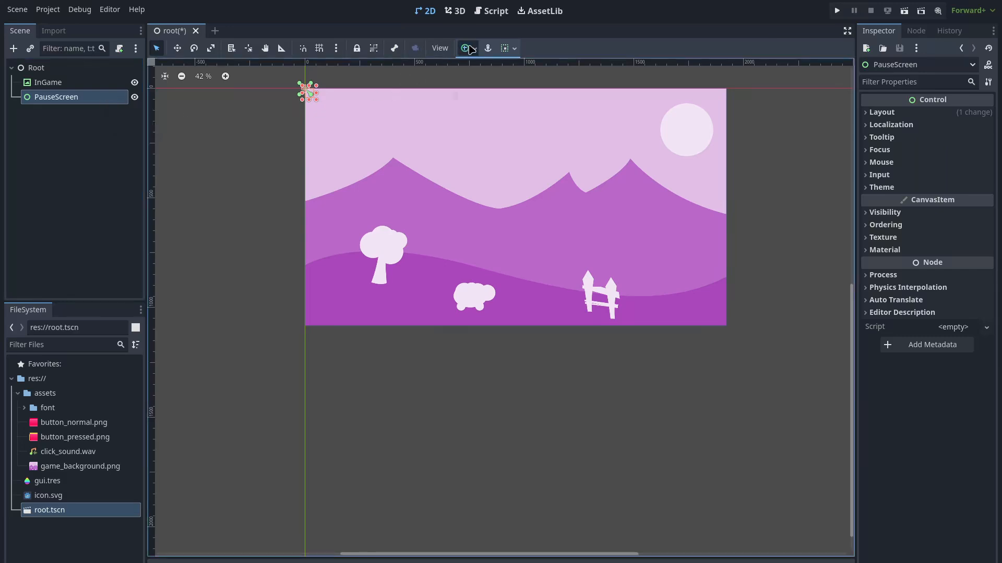
{"action": "left_click", "coordinate": [466, 48]}
{"action": "left_click", "coordinate": [531, 141]}
{"action": "left_click", "coordinate": [100, 106]}
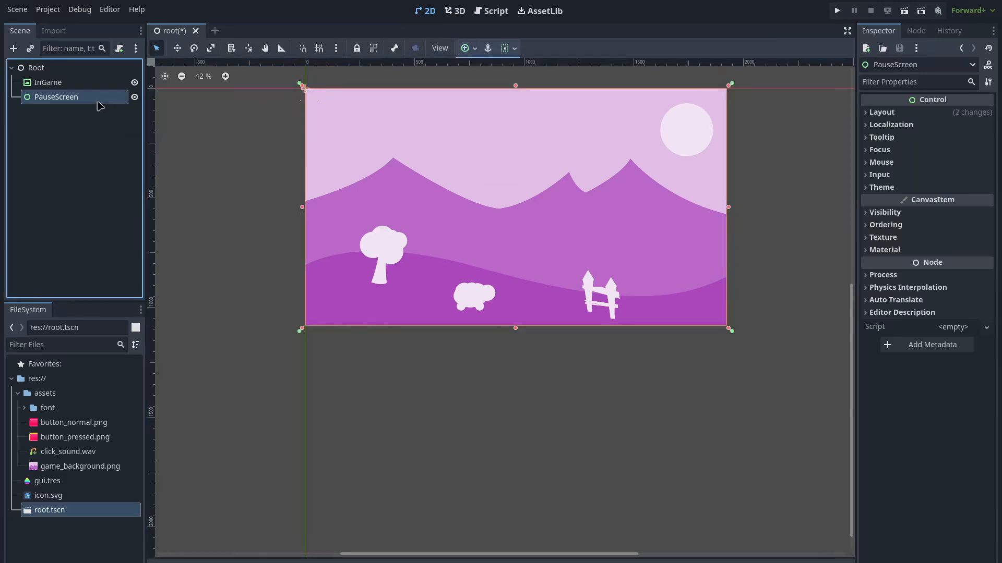
{"action": "key", "text": "ctrl+a"}
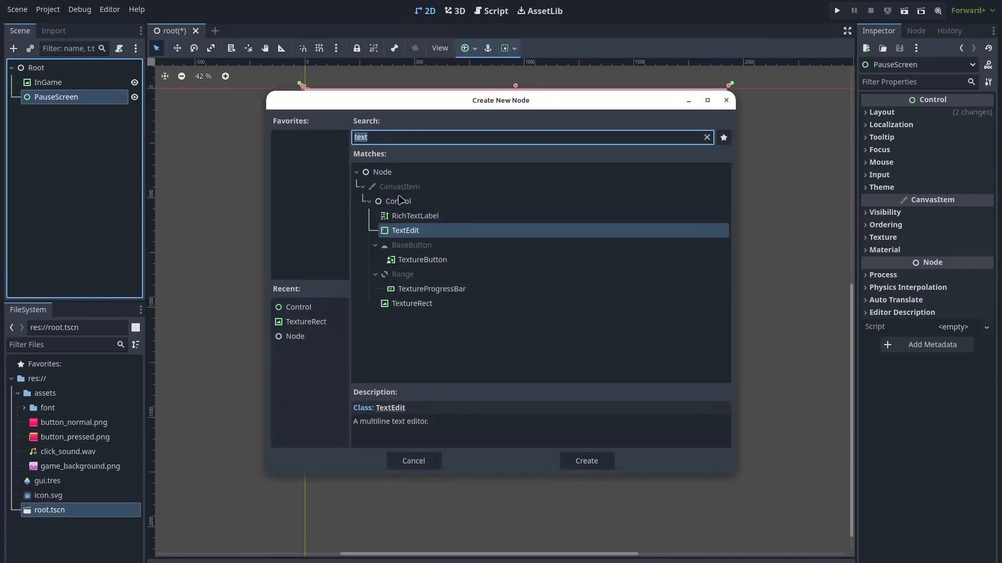
Add a ColorRect under PauseScreen and rename it Colour
{"action": "key", "text": "BackSpace"}
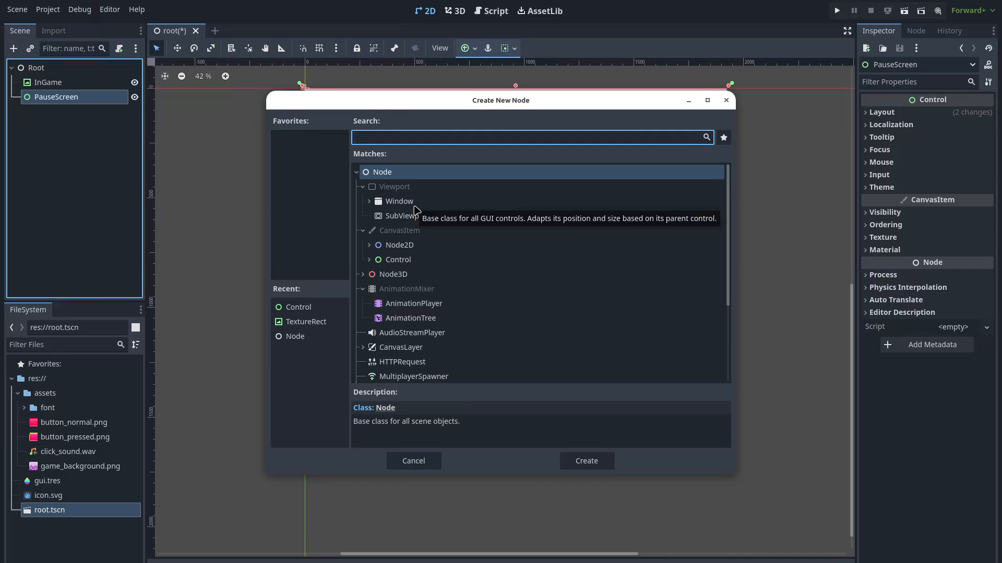
{"action": "type", "text": "rect"}
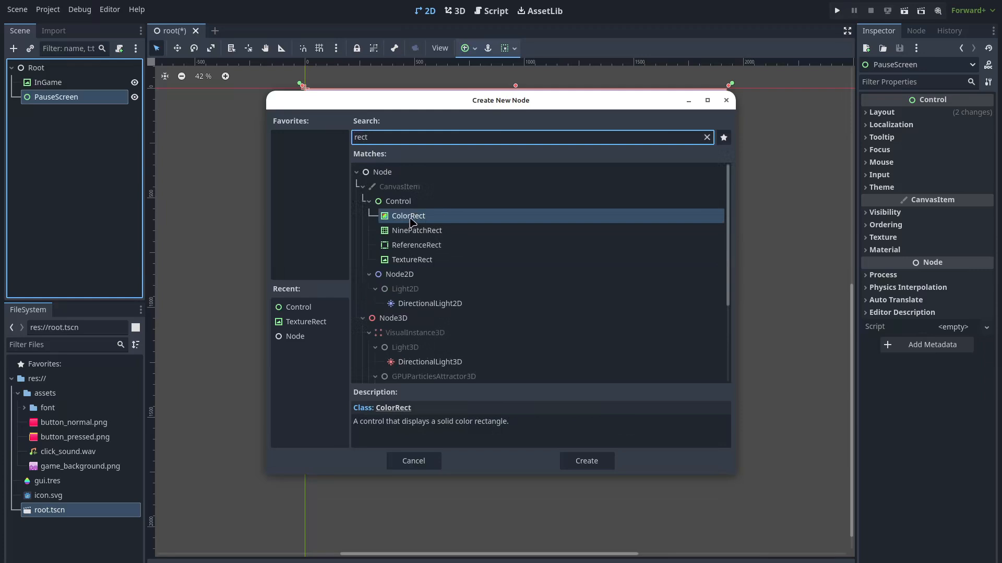
{"action": "double_click", "coordinate": [410, 219]}
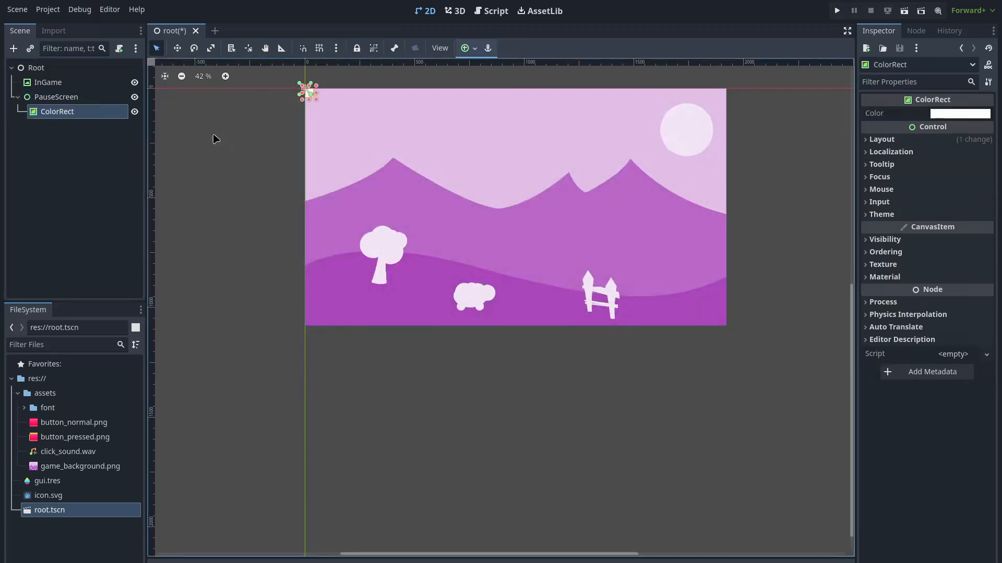
{"action": "double_click", "coordinate": [62, 113]}
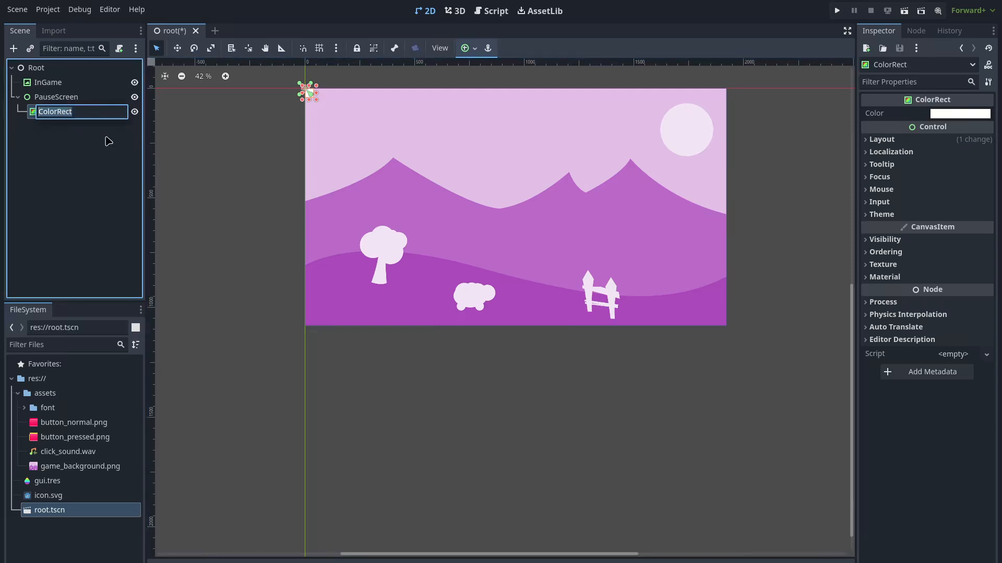
{"action": "type", "text": "COllour"}
{"action": "key", "text": "Return"}
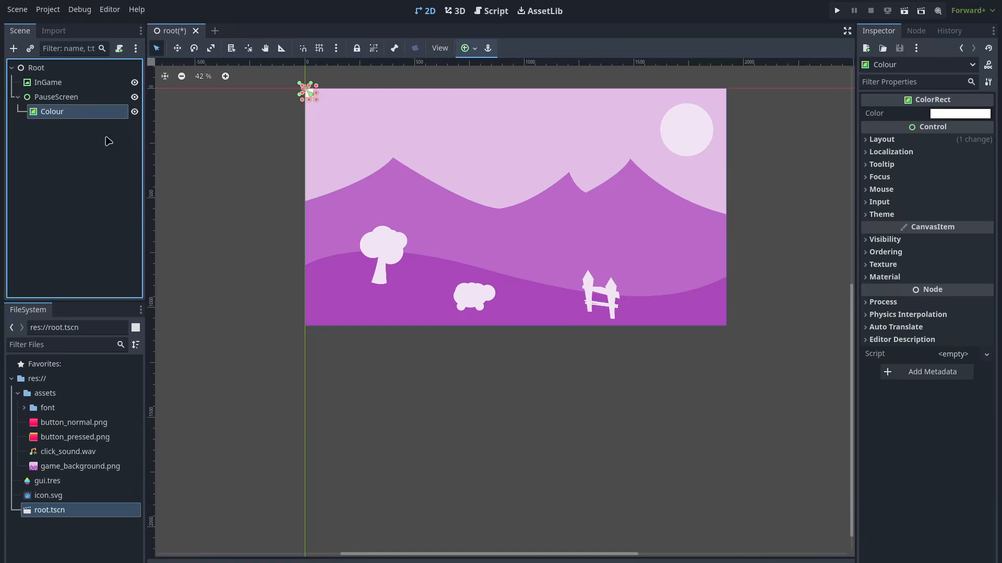
Add a VBoxContainer as a second child of PauseScreen
{"action": "left_click", "coordinate": [59, 99]}
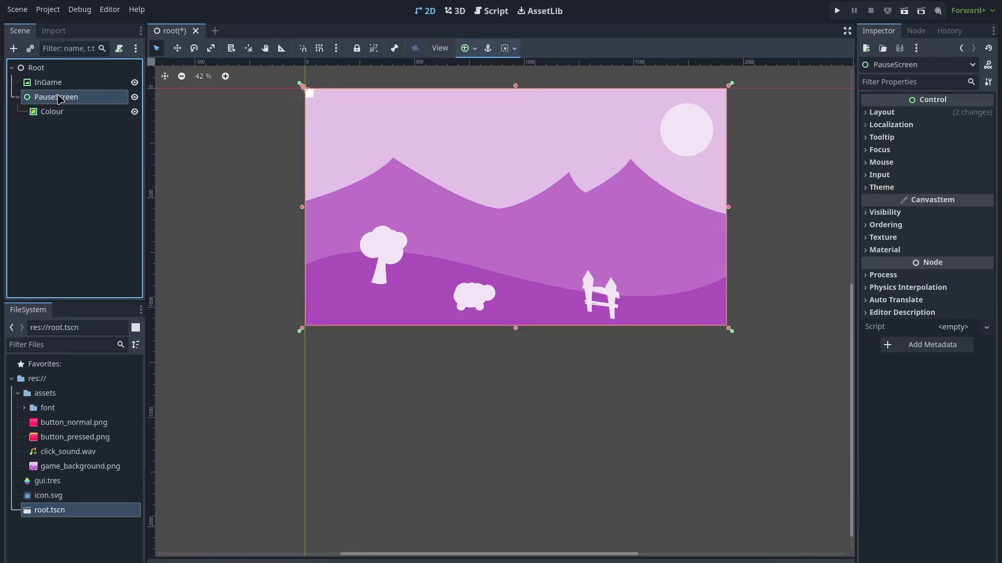
{"action": "key", "text": "ctrl+a"}
{"action": "type", "text": "vbo"}
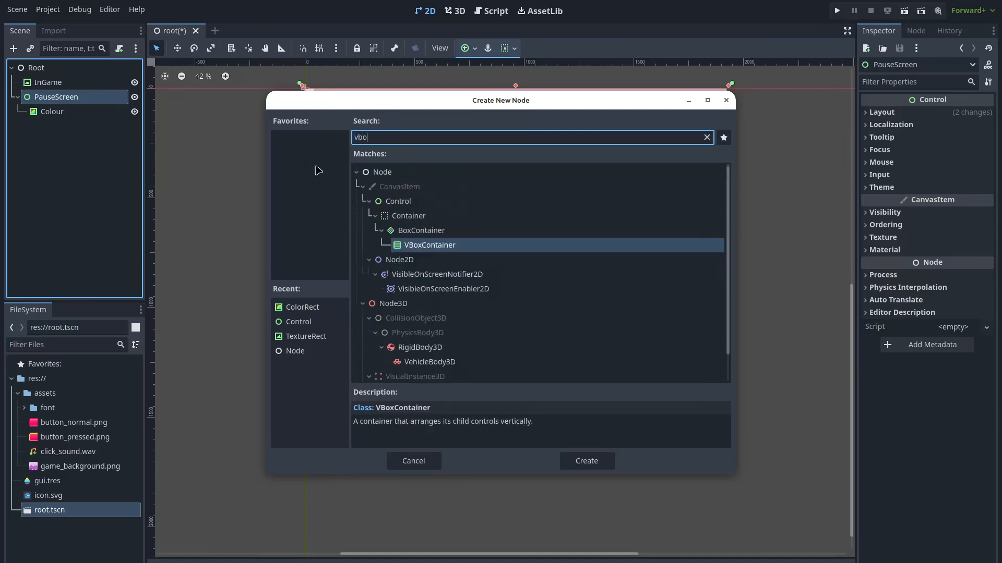
{"action": "double_click", "coordinate": [503, 250]}
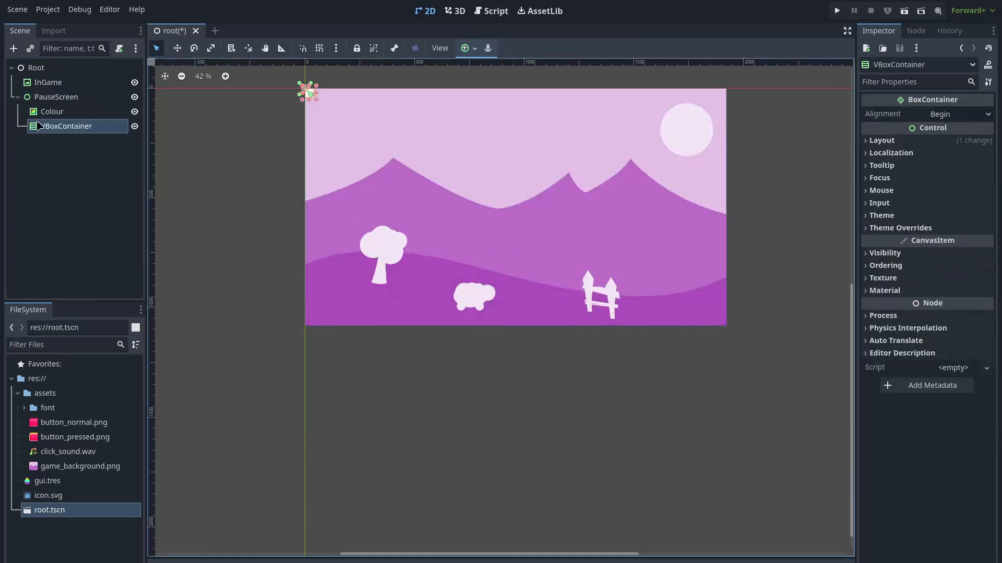
{"action": "double_click", "coordinate": [61, 127]}
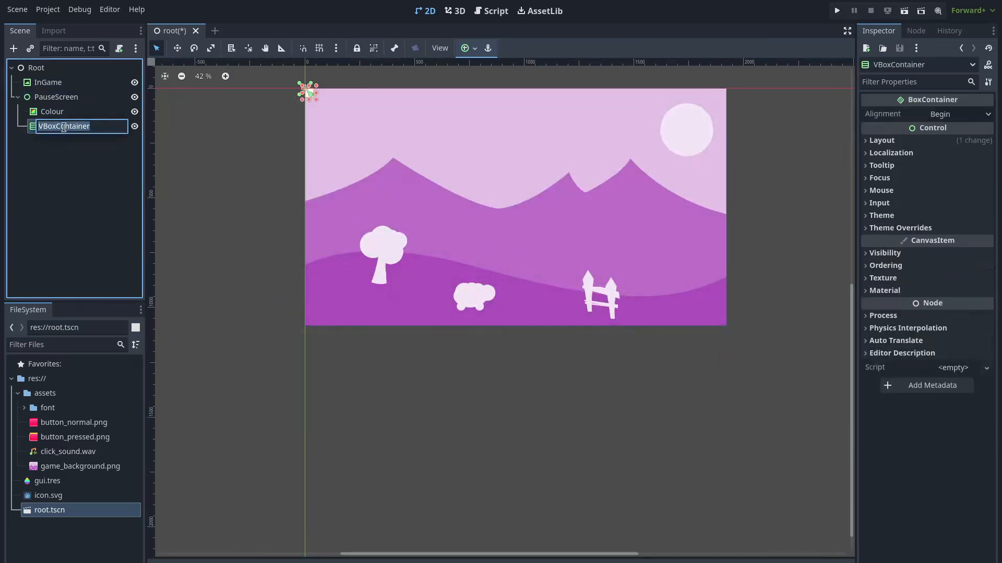
Name the VBoxContainer PauseMenu and save the scene
{"action": "type", "text": "PauseMenu"}
{"action": "key", "text": "Return"}
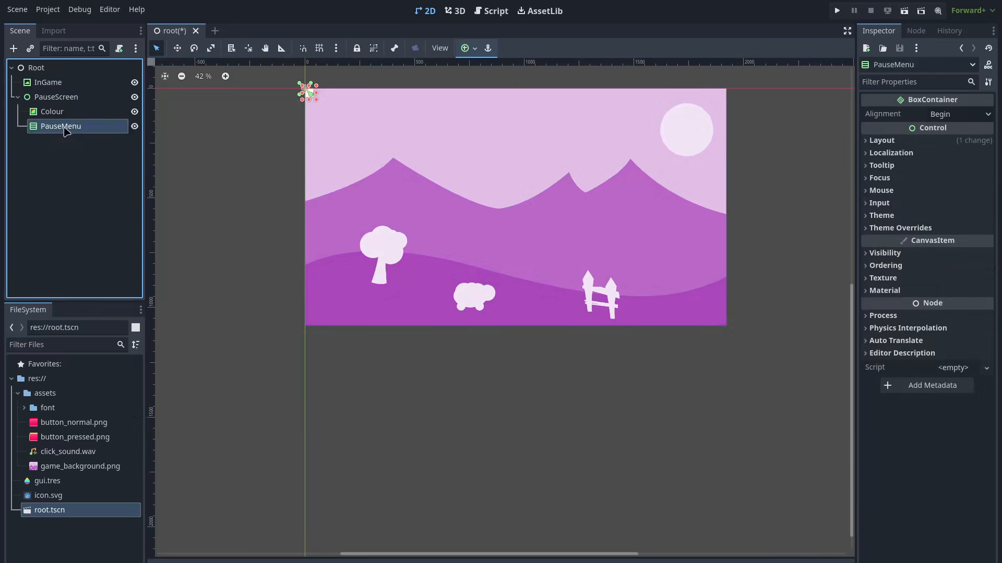
{"action": "key", "text": "ctrl+s"}
Group PauseScreen's children so they move together
{"action": "left_click", "coordinate": [80, 112]}
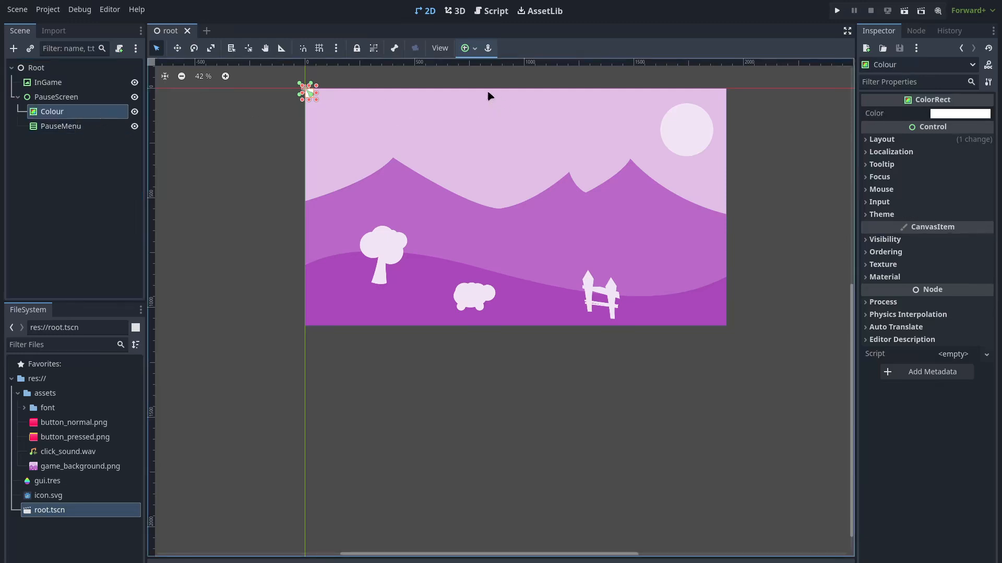
{"action": "left_click", "coordinate": [469, 52]}
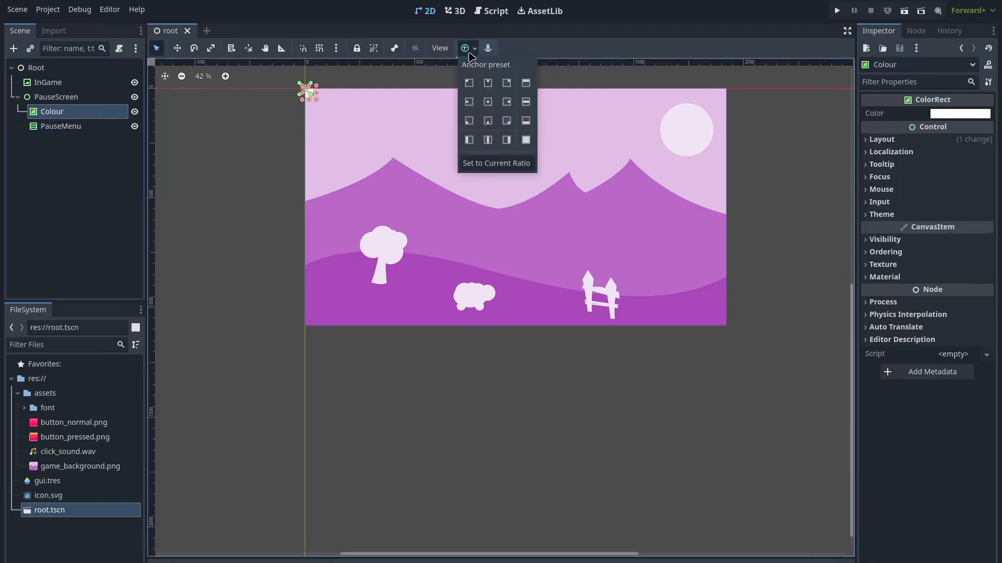
{"action": "left_click", "coordinate": [454, 58]}
{"action": "left_click", "coordinate": [80, 97]}
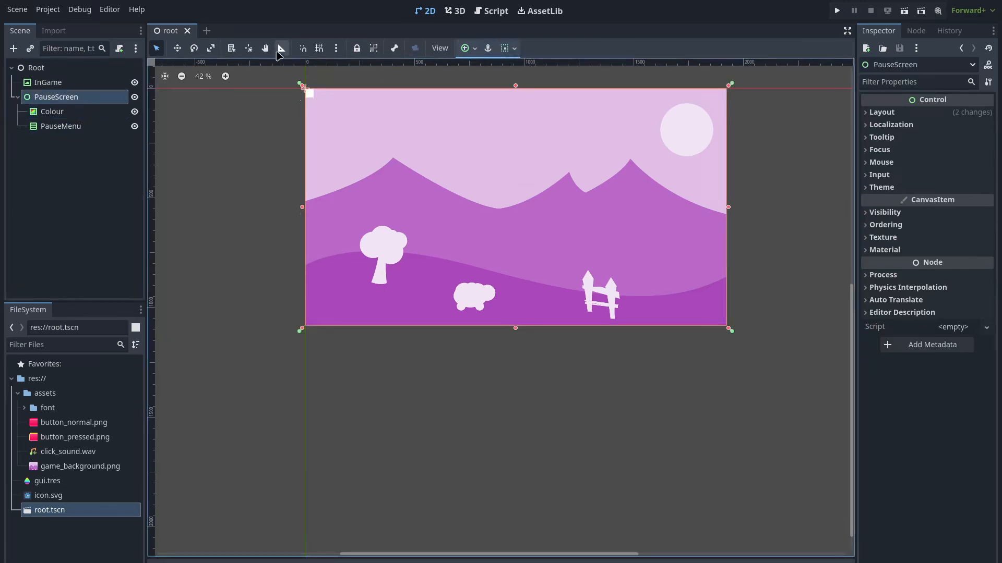
{"action": "left_click", "coordinate": [373, 48]}
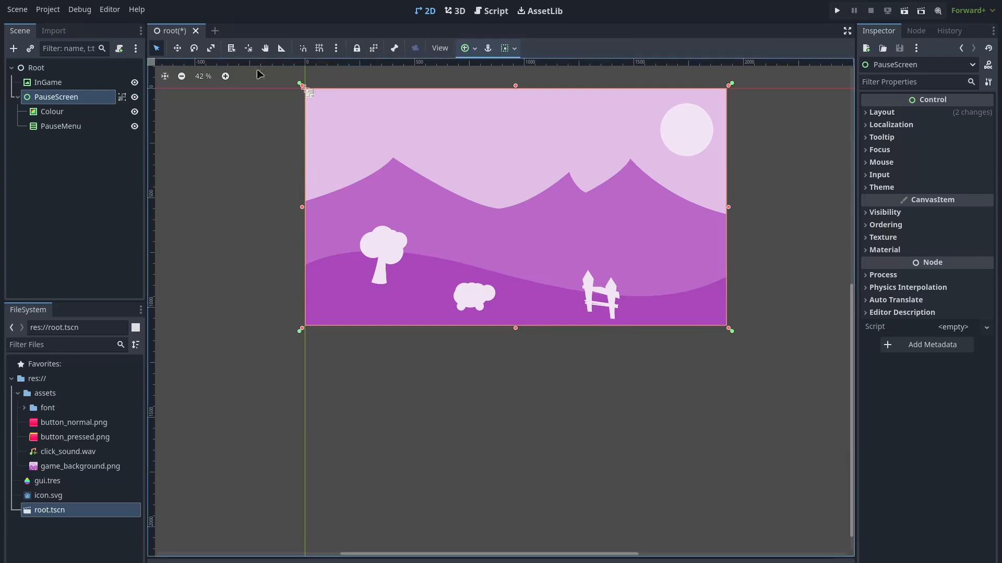
Set the Colour rectangle's anchor preset to Full Rect so it fills the frame
{"action": "left_click", "coordinate": [79, 112]}
{"action": "left_click", "coordinate": [466, 48]}
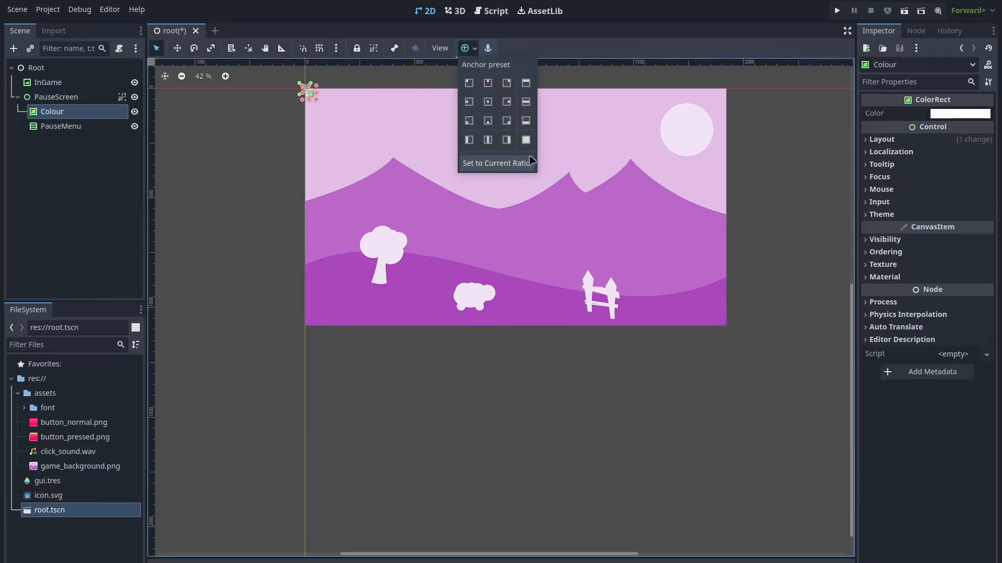
{"action": "left_click", "coordinate": [526, 139]}
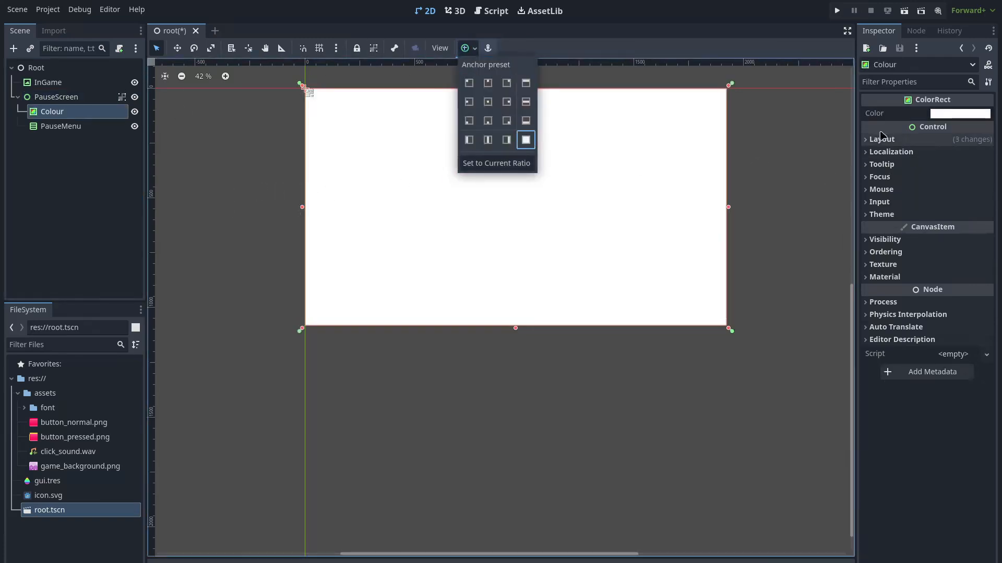
{"action": "left_click", "coordinate": [946, 118]}
{"action": "left_click", "coordinate": [916, 375]}
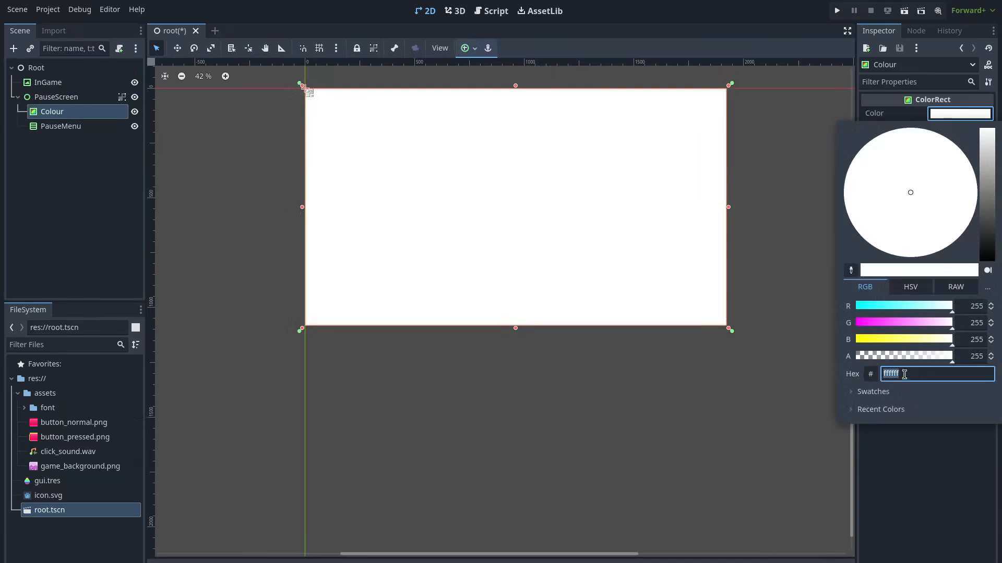
Make the Colour rectangle black with an alpha value of 50
{"action": "mouse_move", "coordinate": [907, 358]}
{"action": "left_mouse_down"}
{"action": "mouse_move", "coordinate": [832, 361]}
{"action": "mouse_move", "coordinate": [892, 360]}
{"action": "left_mouse_up"}
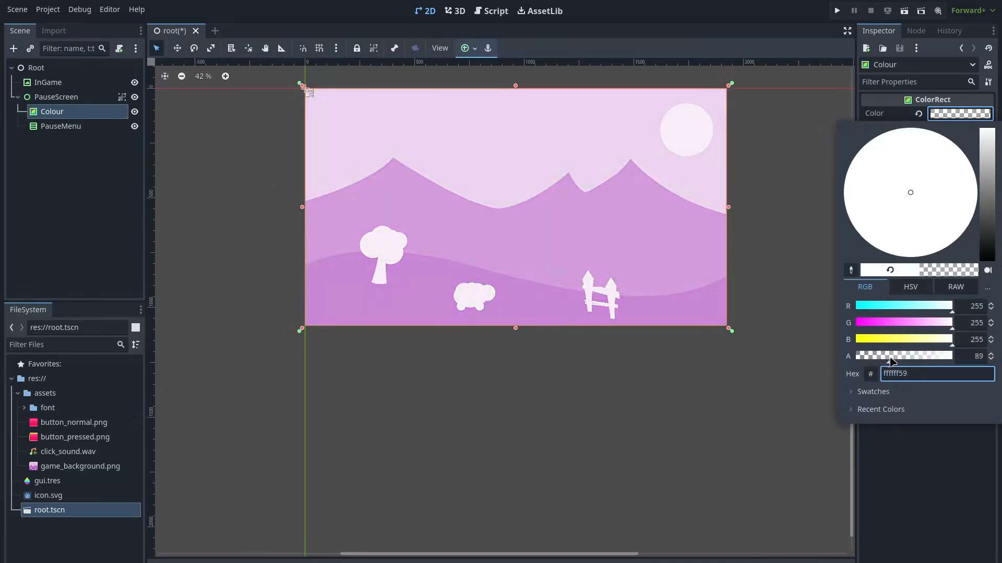
{"action": "left_click_drag", "start_coordinate": [993, 233], "coordinate": [983, 363]}
{"action": "left_click_drag", "start_coordinate": [898, 357], "coordinate": [807, 355]}
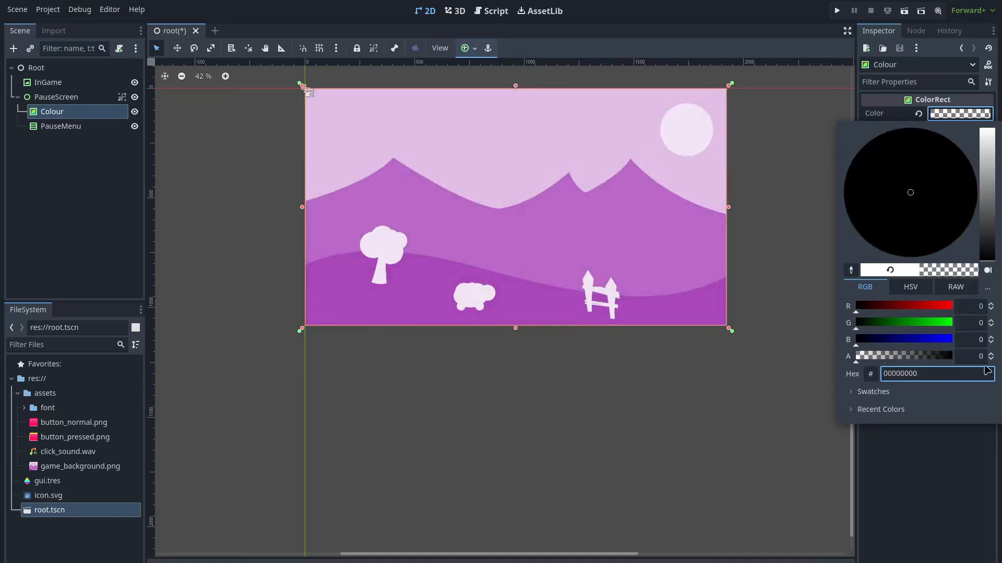
{"action": "left_click", "coordinate": [979, 356]}
{"action": "type", "text": "50"}
{"action": "key", "text": "Return"}
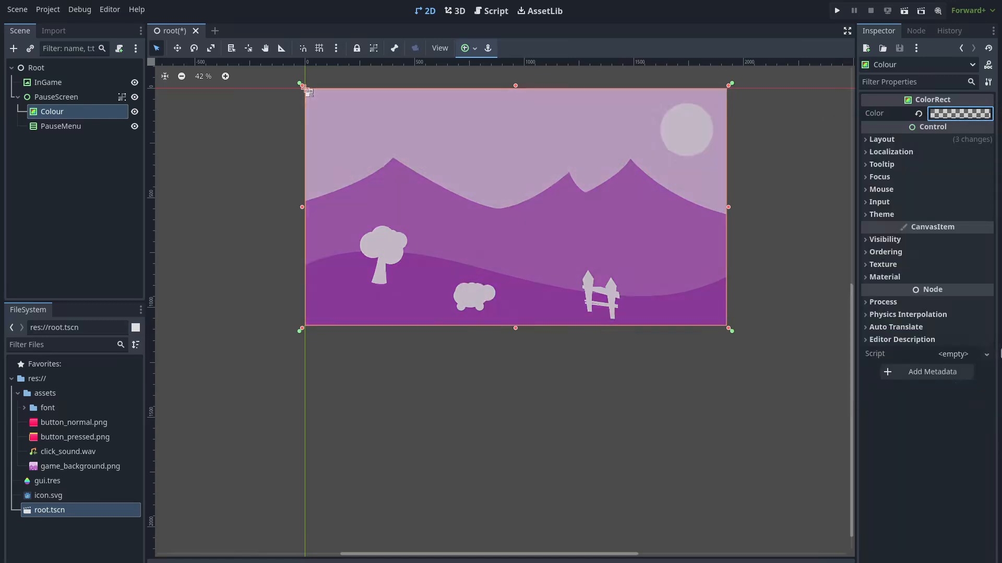
Raise the overlay's alpha to 100 and toggle PauseScreen visibility to compare the dimming
{"action": "left_click", "coordinate": [960, 113]}
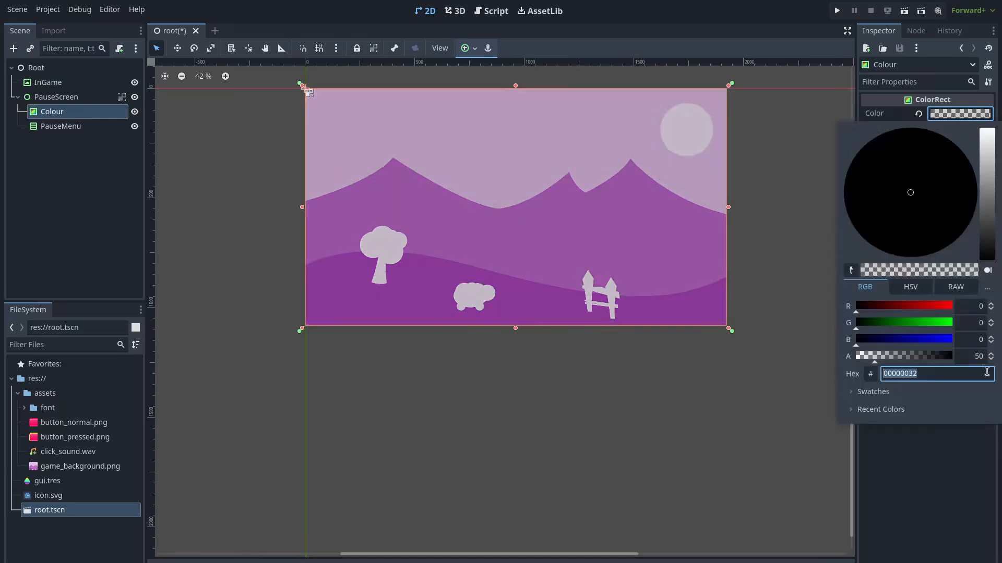
{"action": "left_click", "coordinate": [977, 357]}
{"action": "type", "text": "100"}
{"action": "key", "text": "Return"}
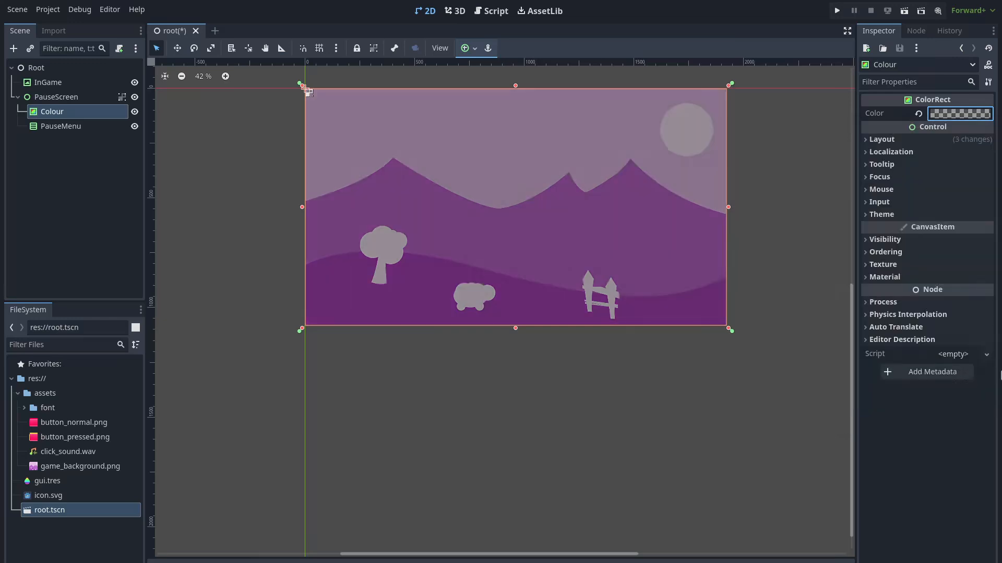
{"action": "left_click", "coordinate": [633, 432]}
{"action": "left_click", "coordinate": [135, 97]}
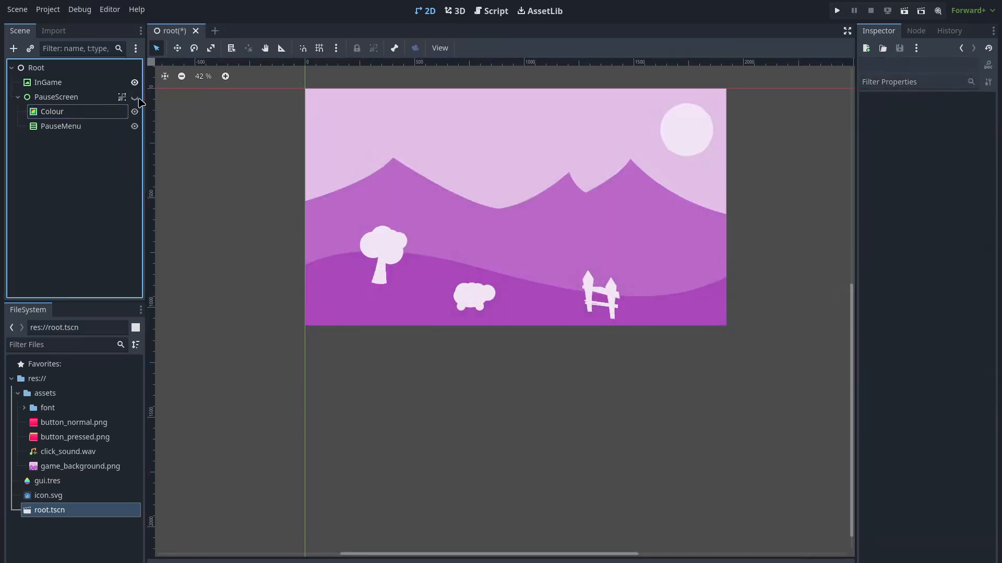
{"action": "left_click", "coordinate": [136, 98]}
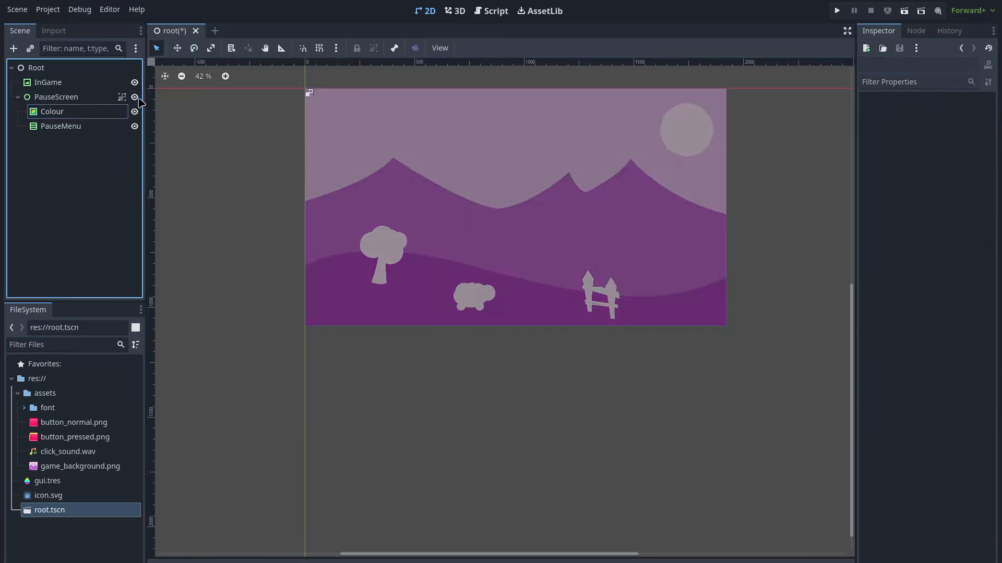
{"action": "left_click", "coordinate": [102, 130]}
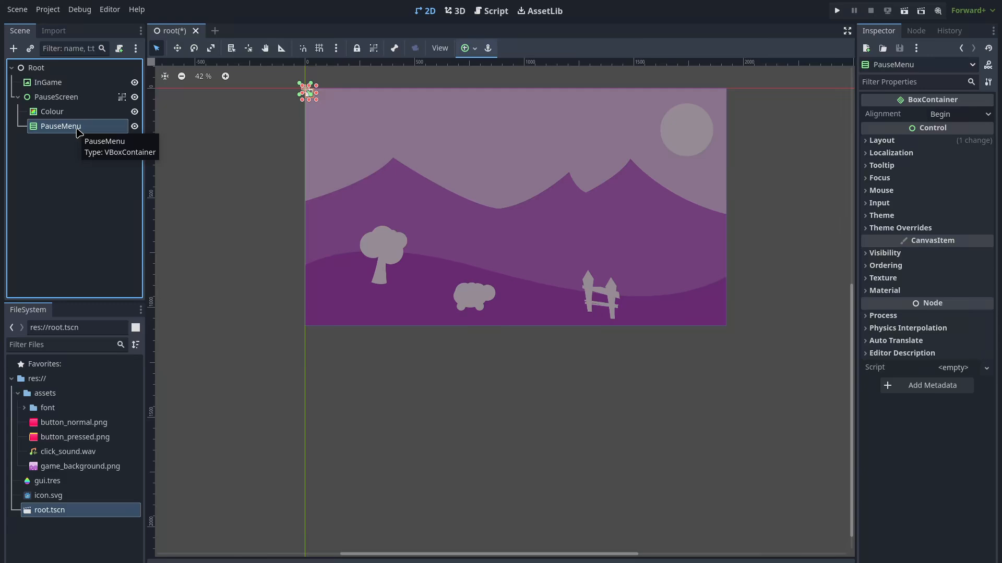
Add a Button as the first child of the PauseMenu container
{"action": "right_click", "coordinate": [77, 128]}
{"action": "left_click", "coordinate": [48, 130]}
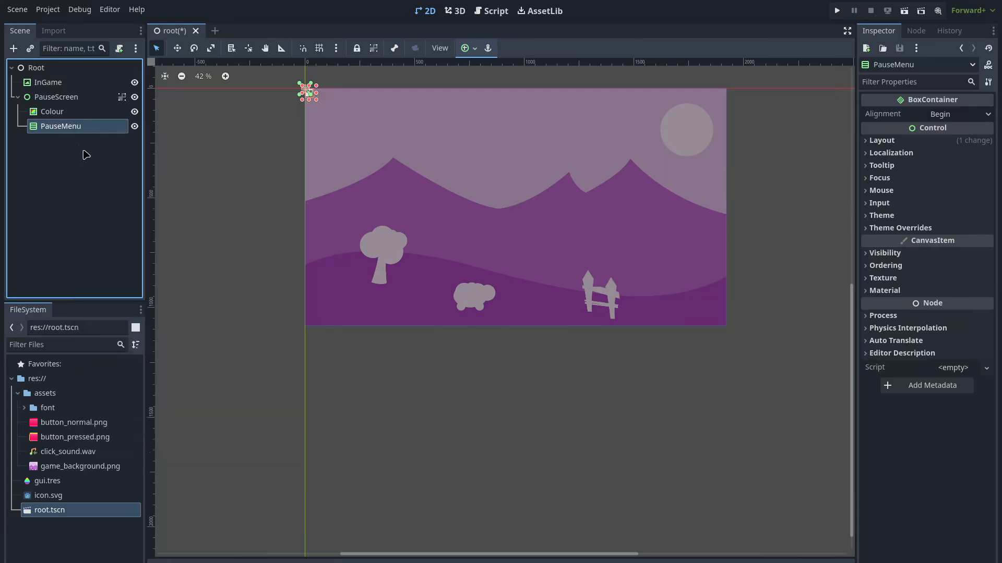
{"action": "key", "text": "ctrl+a"}
{"action": "type", "text": "but"}
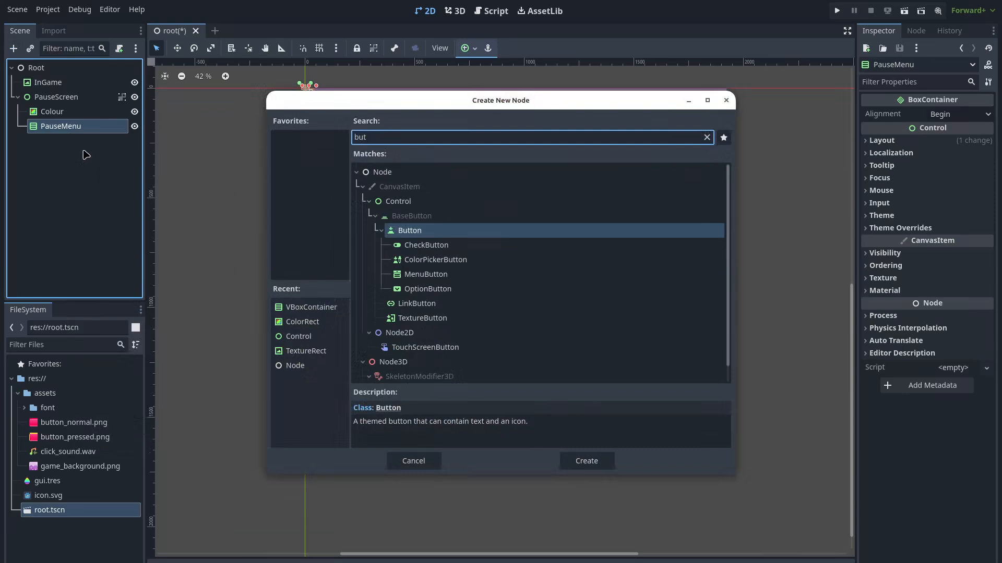
{"action": "left_click", "coordinate": [586, 461]}
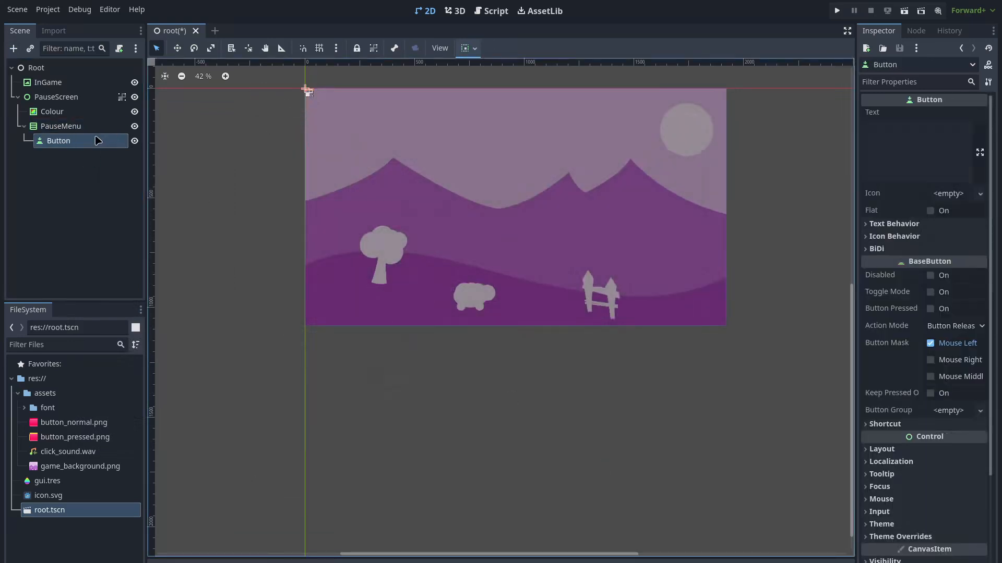
{"action": "scroll", "coordinate": [306, 96], "scroll_direction": "up", "scroll_amount": 3}
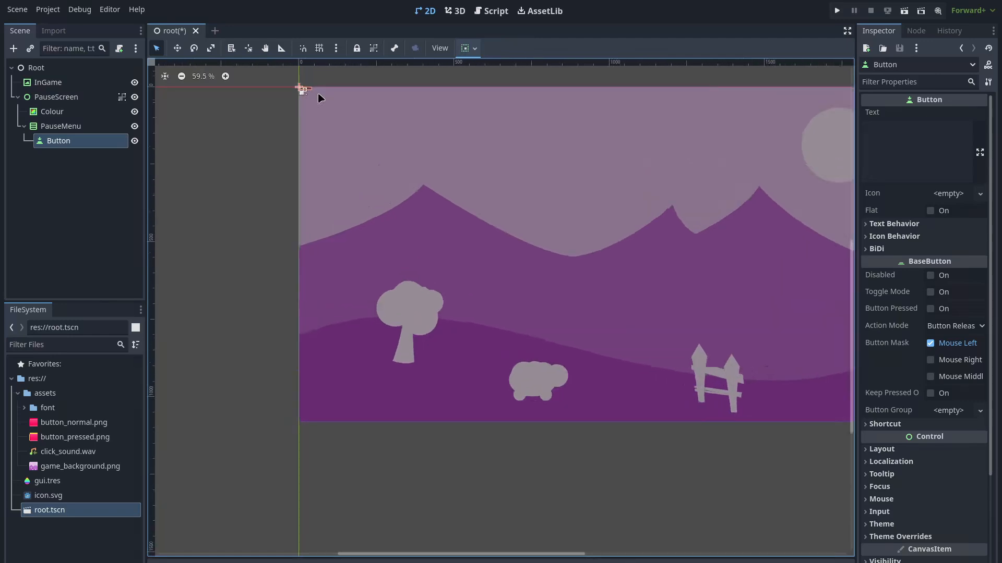
{"action": "scroll", "coordinate": [307, 94], "scroll_direction": "up", "scroll_amount": 4}
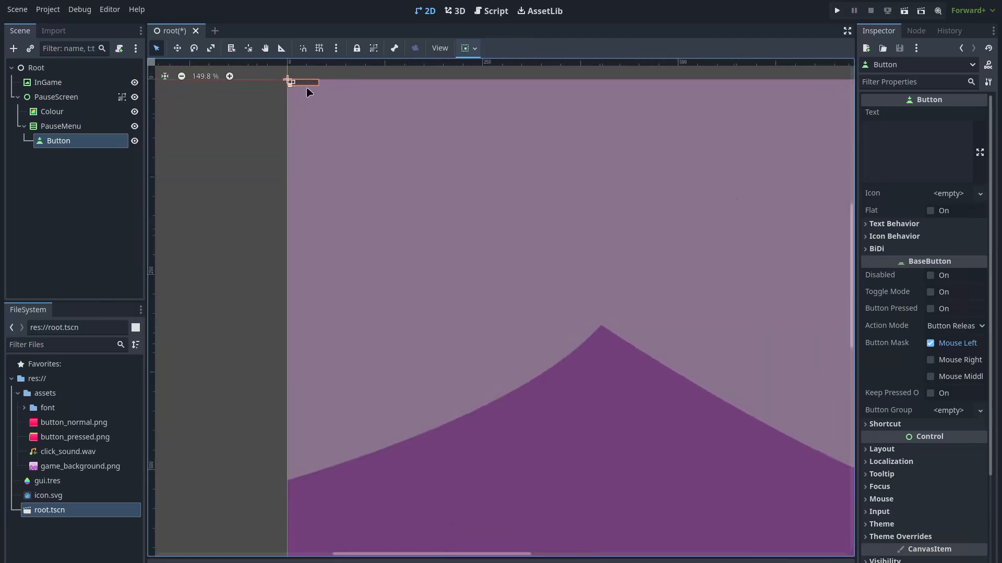
{"action": "left_click", "coordinate": [297, 86]}
{"action": "scroll", "coordinate": [302, 85], "scroll_direction": "up", "scroll_amount": 2}
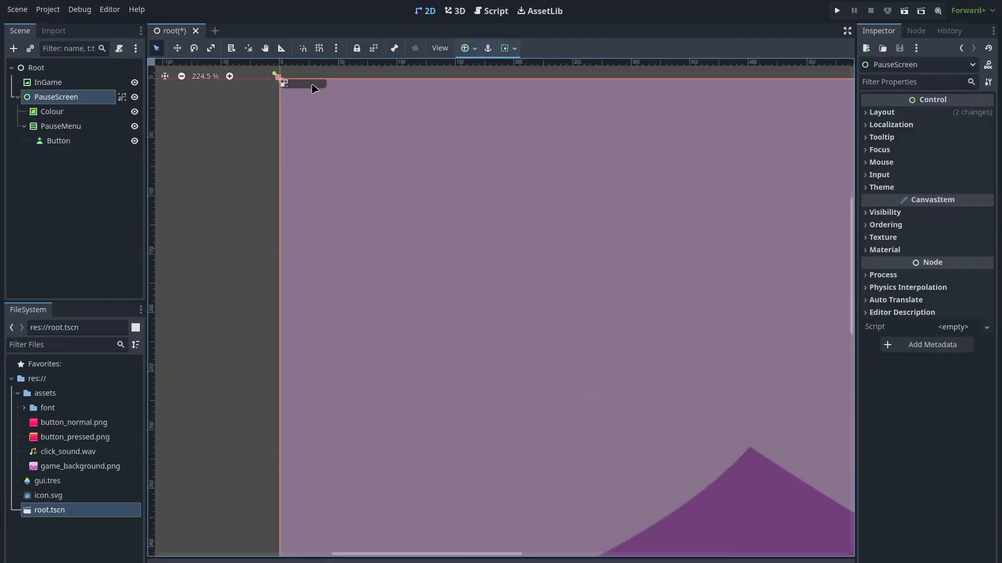
{"action": "left_click", "coordinate": [83, 141]}
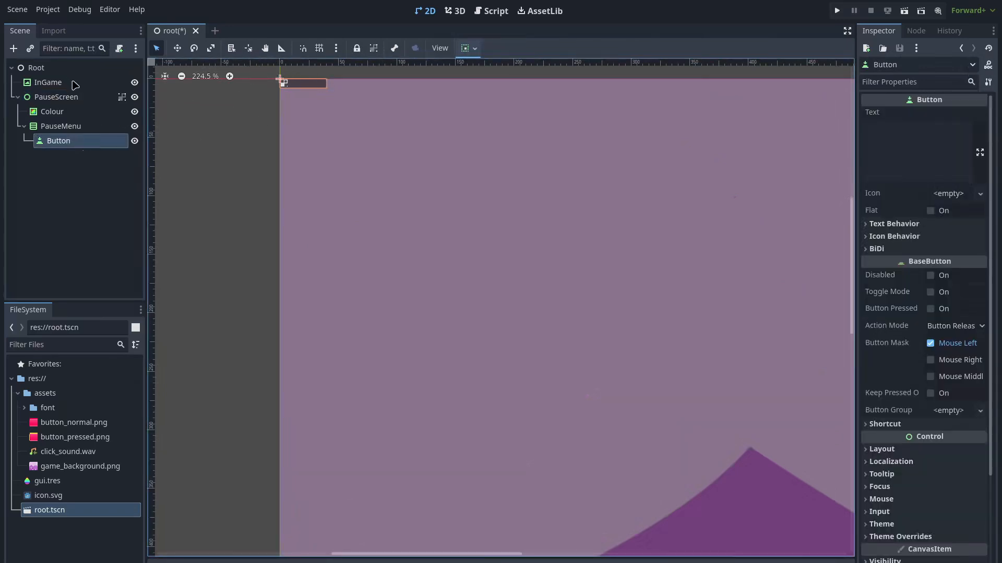
{"action": "left_click", "coordinate": [89, 99]}
{"action": "left_click", "coordinate": [322, 86]}
{"action": "left_click_drag", "start_coordinate": [324, 92], "coordinate": [328, 97]}
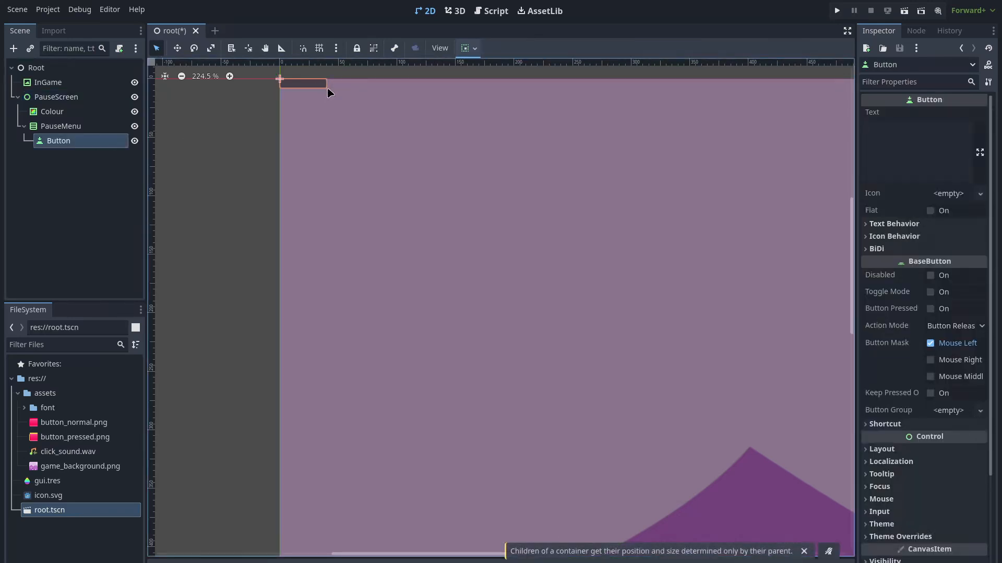
Add a Control spacer and Button2 under PauseMenu, then enlarge the PauseMenu container
{"action": "left_click", "coordinate": [112, 129]}
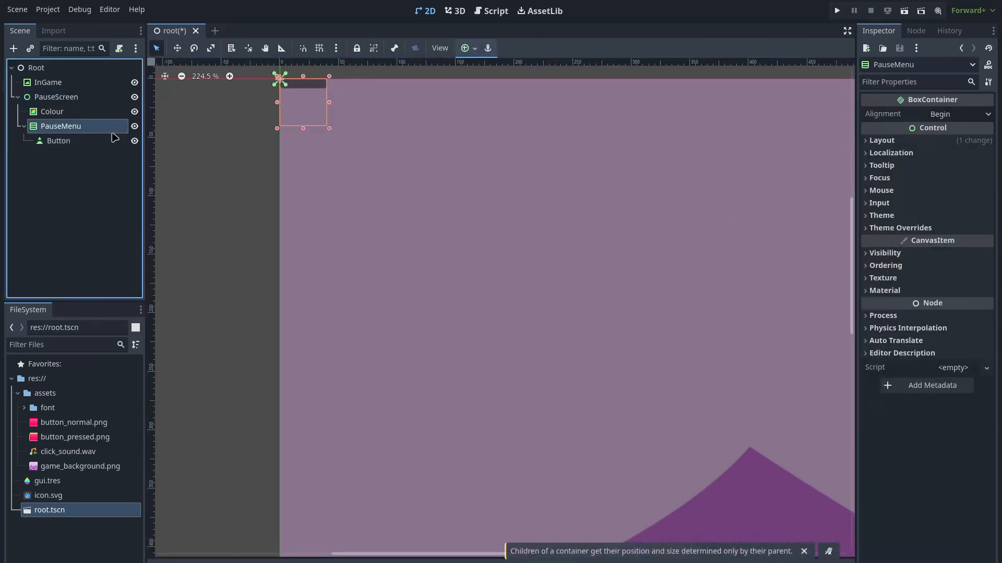
{"action": "key", "text": "ctrl+a"}
{"action": "type", "text": "control"}
{"action": "key", "text": "Return"}
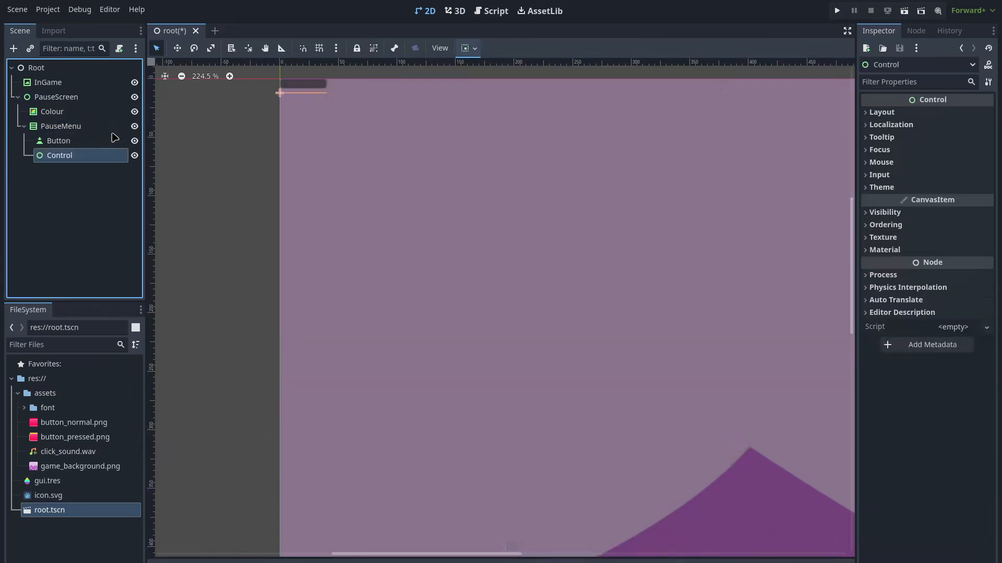
{"action": "left_click", "coordinate": [72, 133]}
{"action": "key", "text": "ctrl+a"}
{"action": "type", "text": "button"}
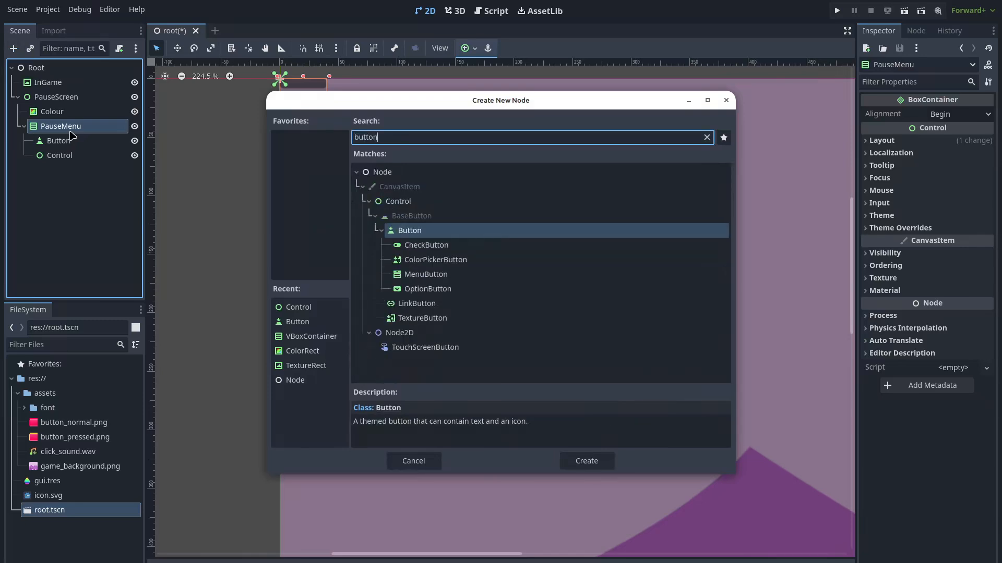
{"action": "key", "text": "Return"}
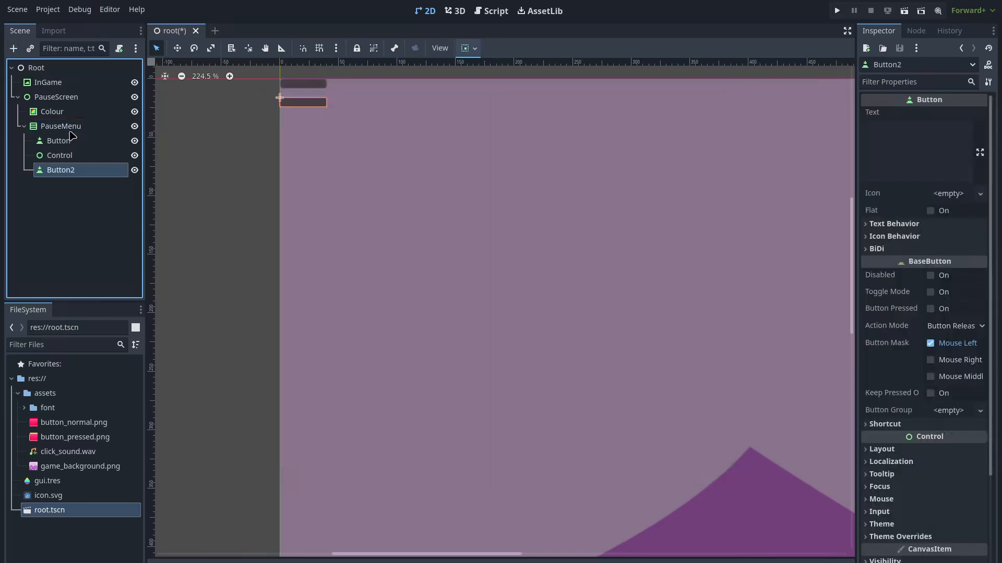
{"action": "left_click", "coordinate": [76, 129]}
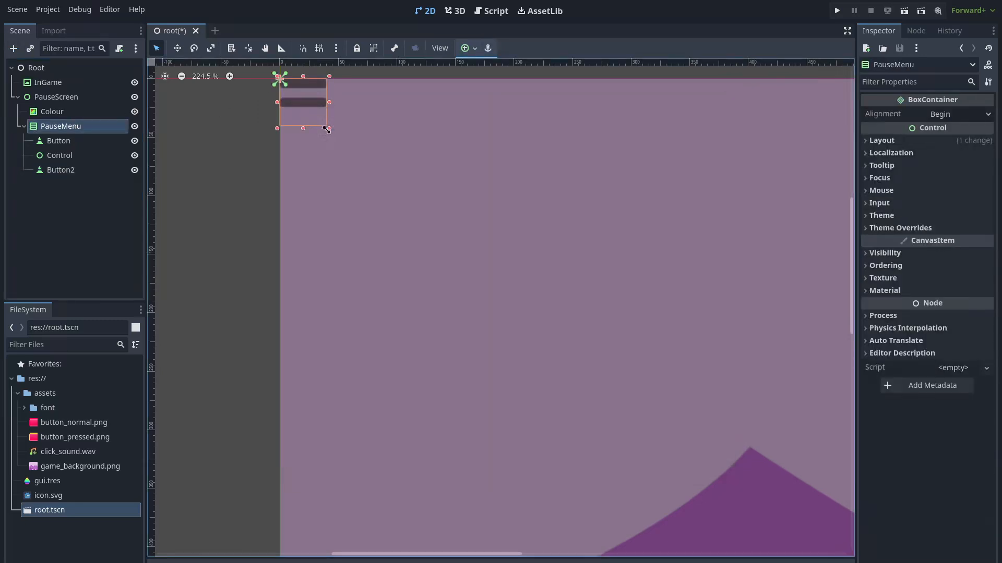
{"action": "left_click_drag", "start_coordinate": [327, 129], "coordinate": [463, 262]}
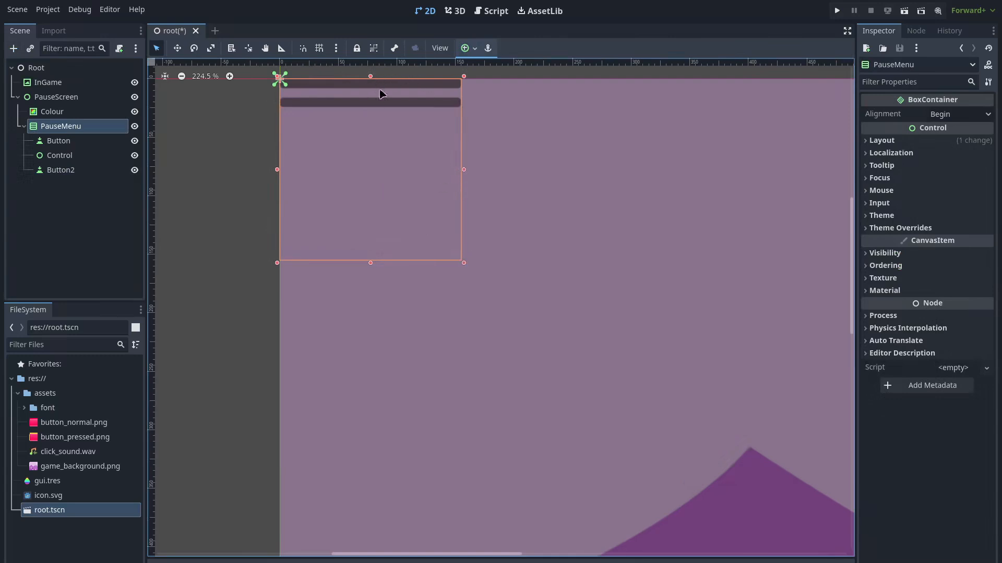
Add a Control2 spacer and Button3 under PauseMenu
{"action": "left_click", "coordinate": [379, 93]}
{"action": "left_click", "coordinate": [78, 127]}
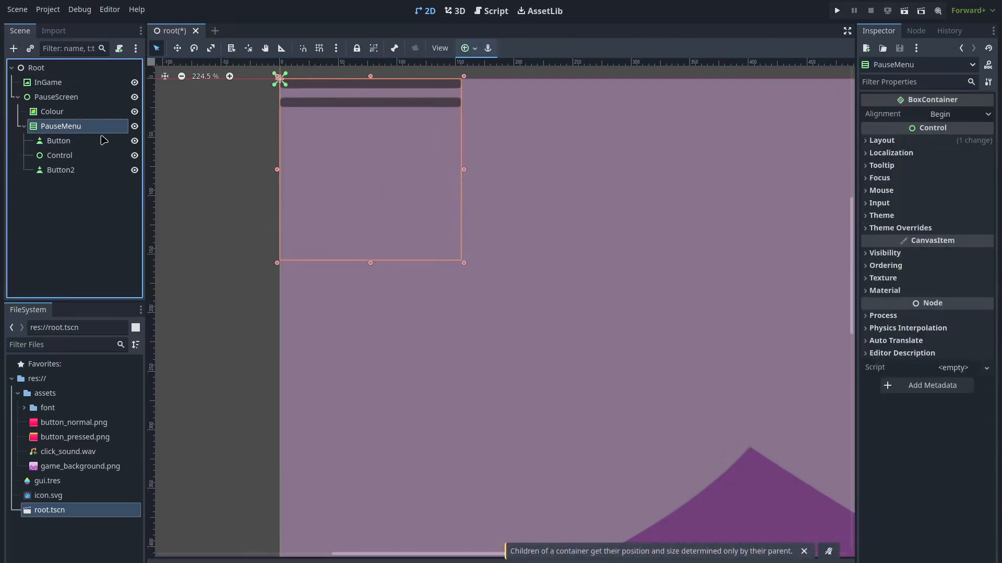
{"action": "key", "text": "ctrl+a"}
{"action": "type", "text": "cont"}
{"action": "key", "text": "Return"}
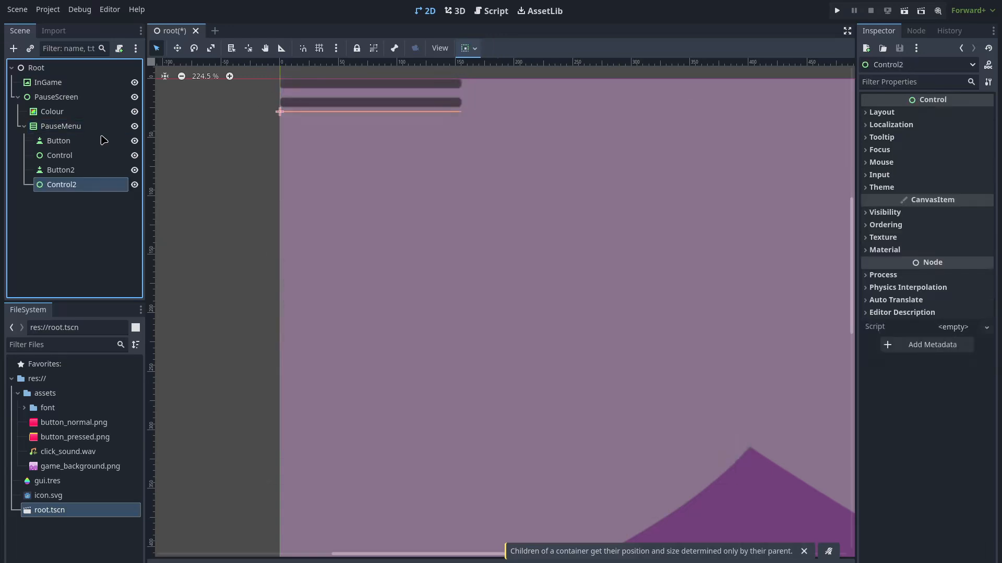
{"action": "left_click", "coordinate": [103, 130]}
{"action": "key", "text": "ctrl+a"}
{"action": "type", "text": "button"}
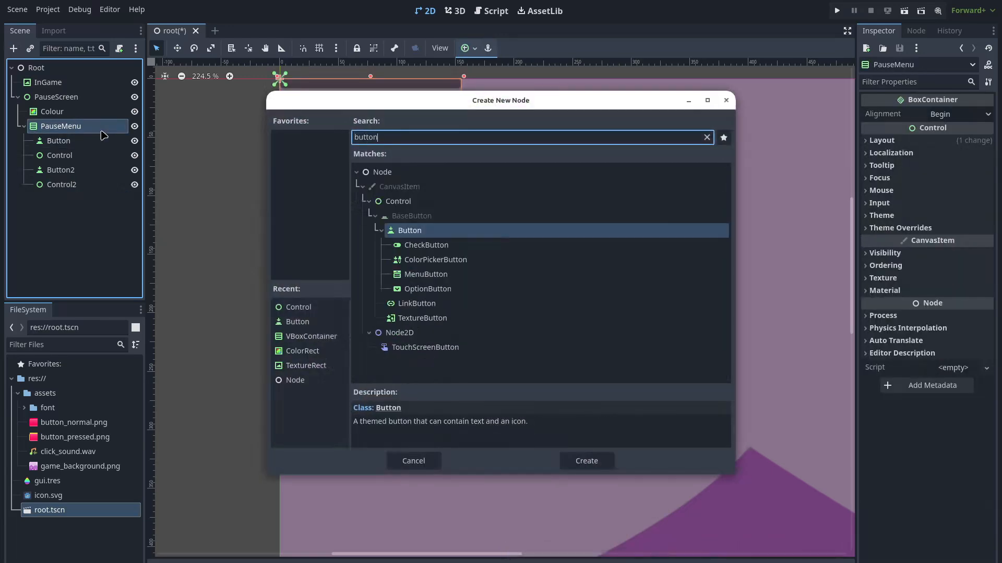
{"action": "key", "text": "Return"}
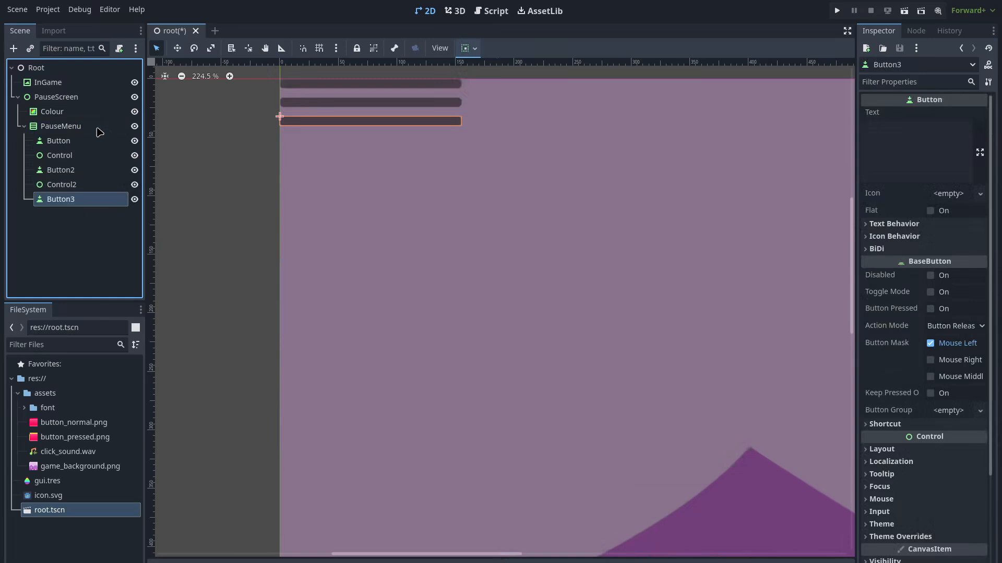
Add a Control3 spacer and Button4 under PauseMenu
{"action": "left_click", "coordinate": [99, 132]}
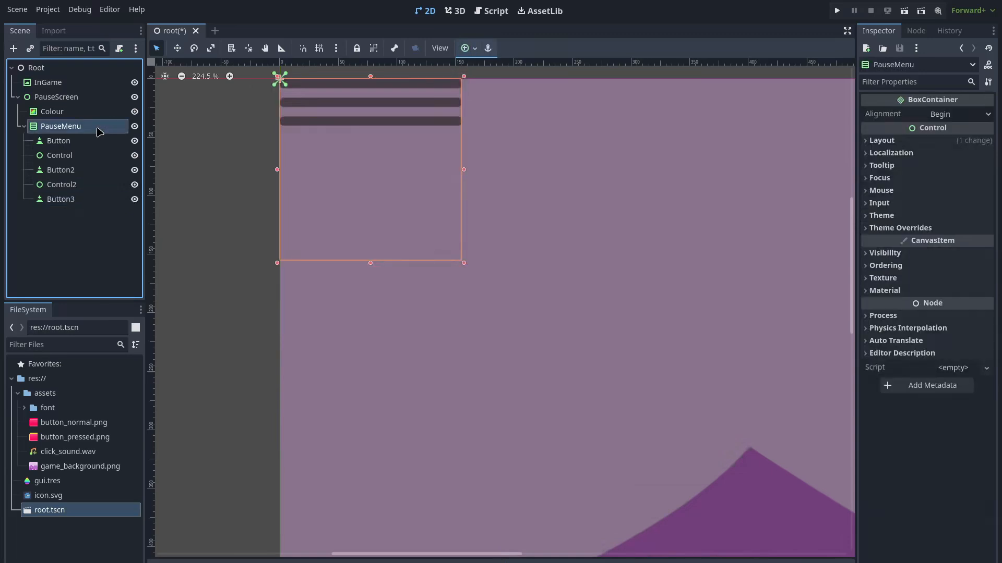
{"action": "key", "text": "ctrl+a"}
{"action": "type", "text": "con"}
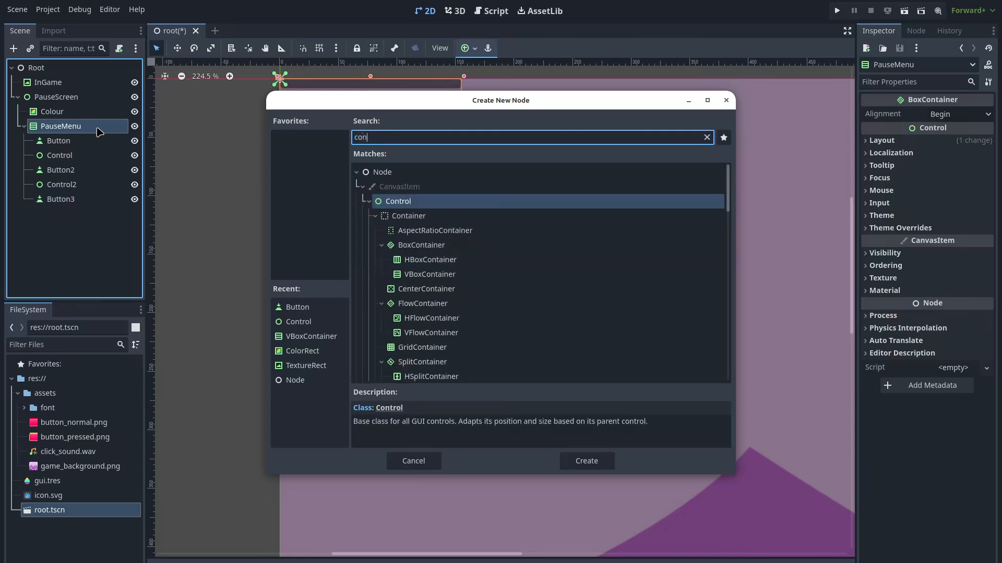
{"action": "key", "text": "Return"}
{"action": "left_click", "coordinate": [99, 132]}
{"action": "key", "text": "ctrl+a"}
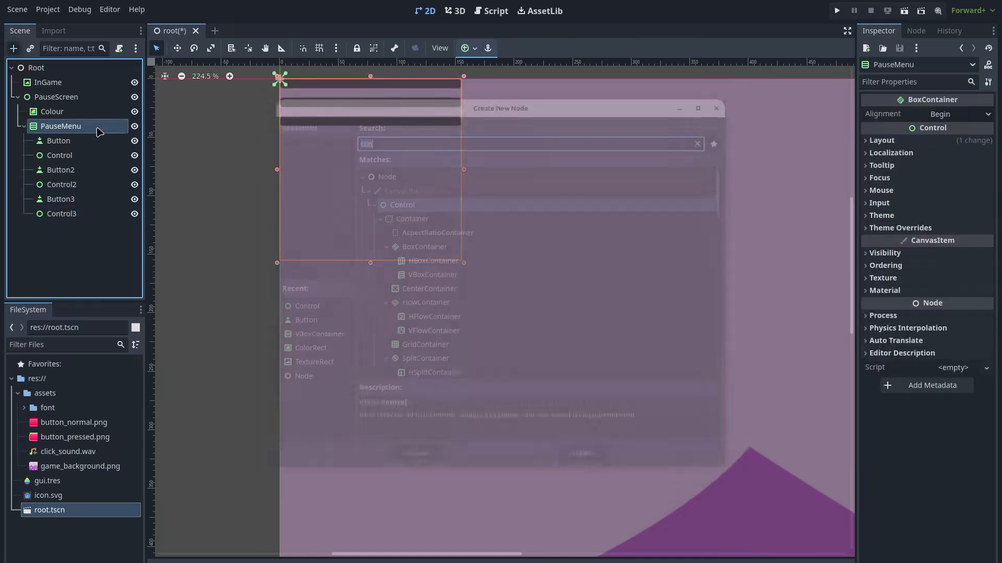
{"action": "type", "text": "but"}
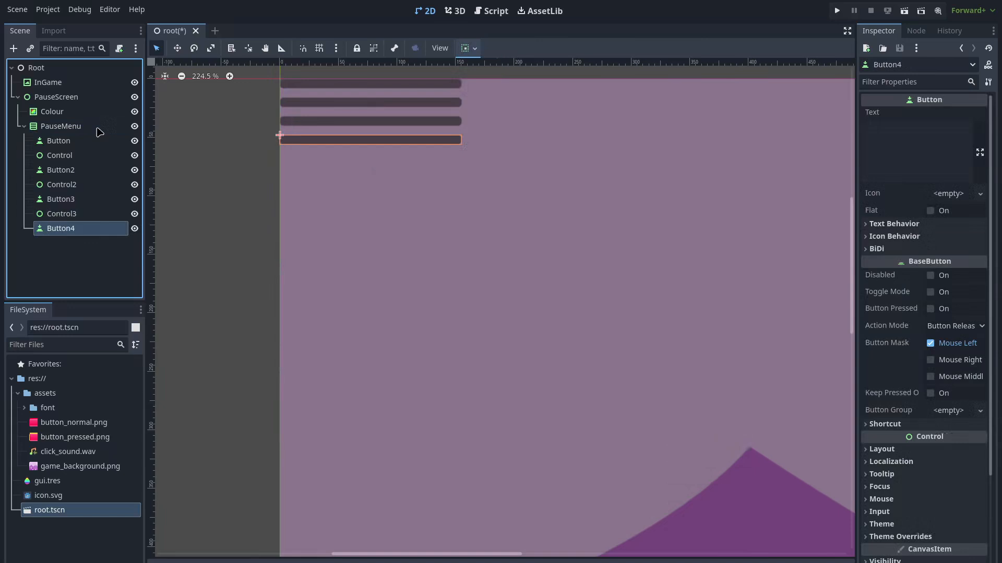
{"action": "left_click", "coordinate": [213, 147]}
{"action": "left_click", "coordinate": [82, 128]}
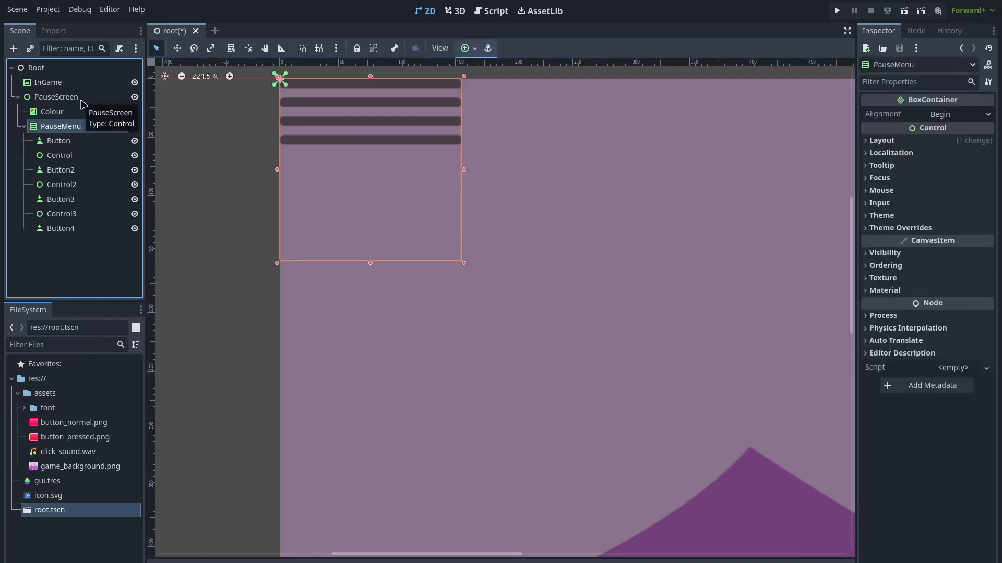
Turn on Vertical Expand in Container Sizing for Button and Button2
{"action": "left_click", "coordinate": [81, 100]}
{"action": "left_click", "coordinate": [79, 127]}
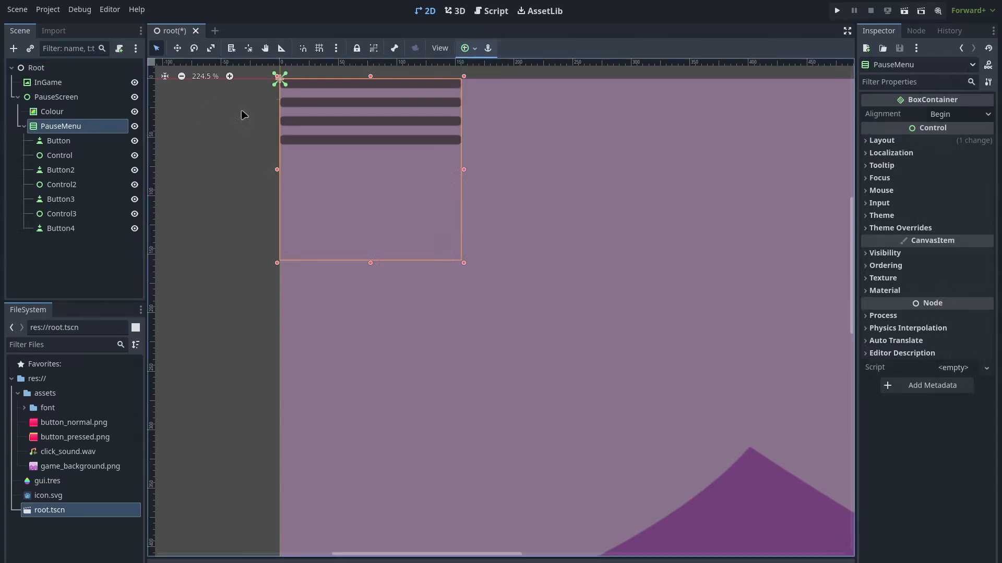
{"action": "left_click", "coordinate": [79, 142]}
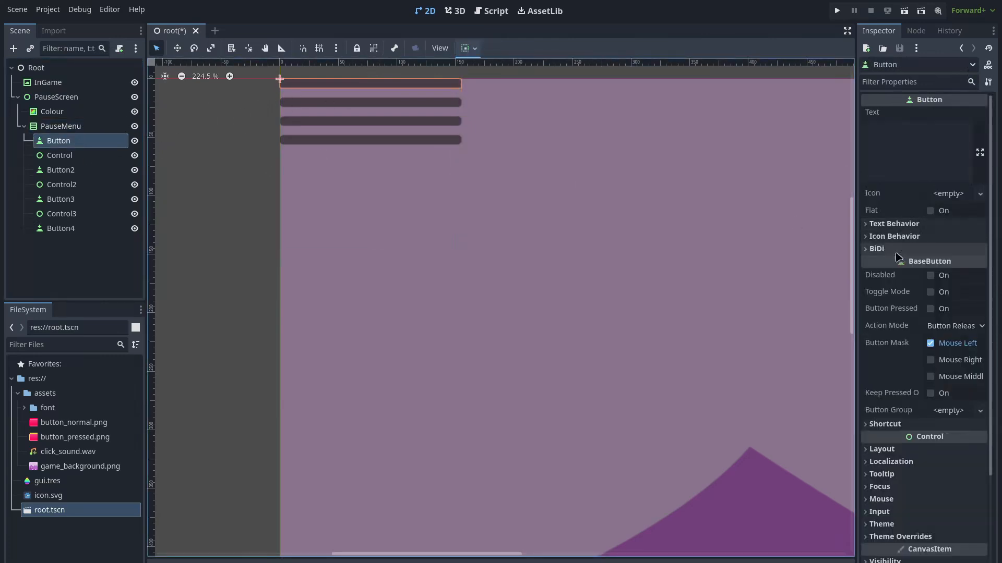
{"action": "scroll", "coordinate": [913, 476], "scroll_direction": "down", "scroll_amount": 2}
{"action": "scroll", "coordinate": [875, 466], "scroll_direction": "down", "scroll_amount": 1}
{"action": "left_click", "coordinate": [869, 330]}
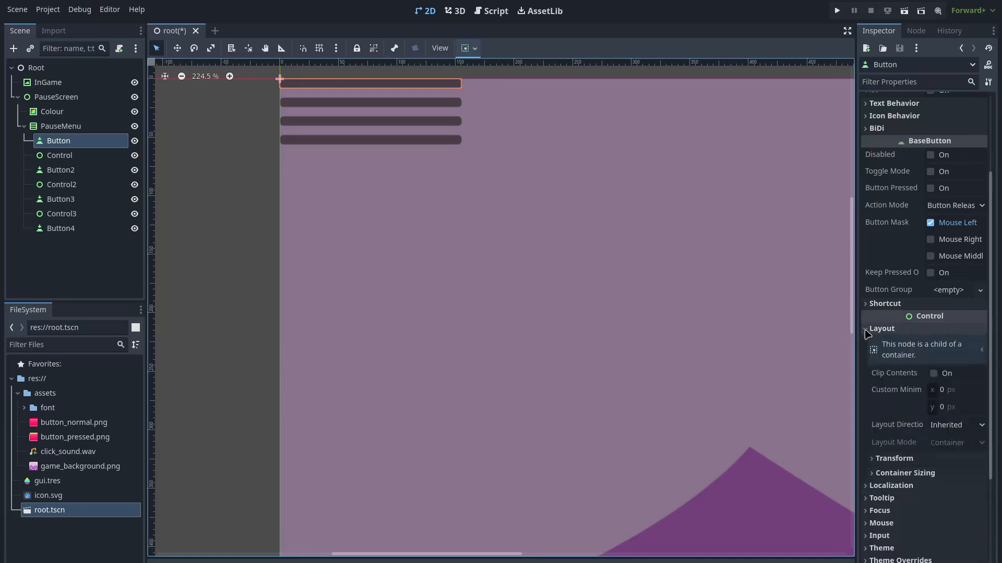
{"action": "left_click", "coordinate": [875, 473]}
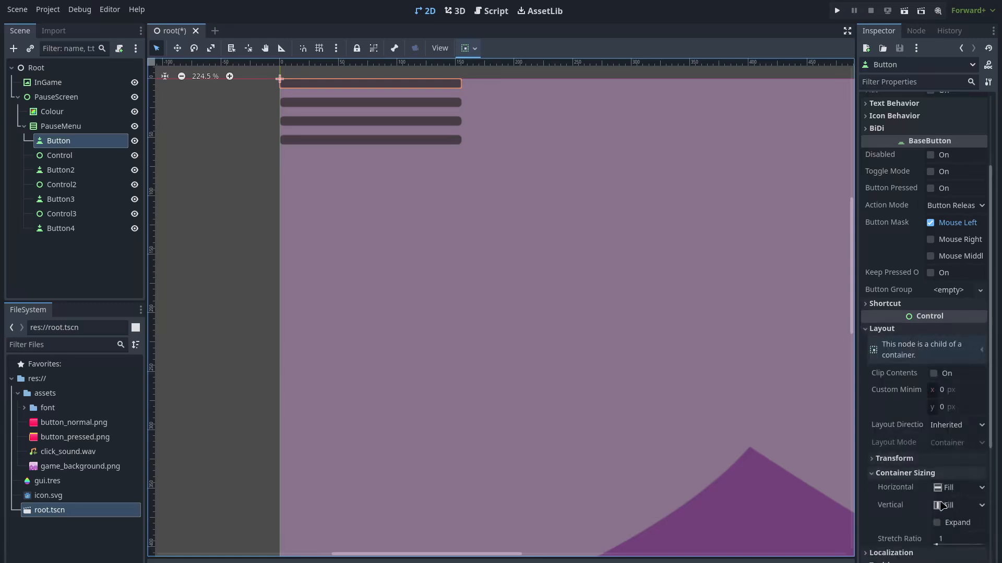
{"action": "left_click", "coordinate": [941, 524]}
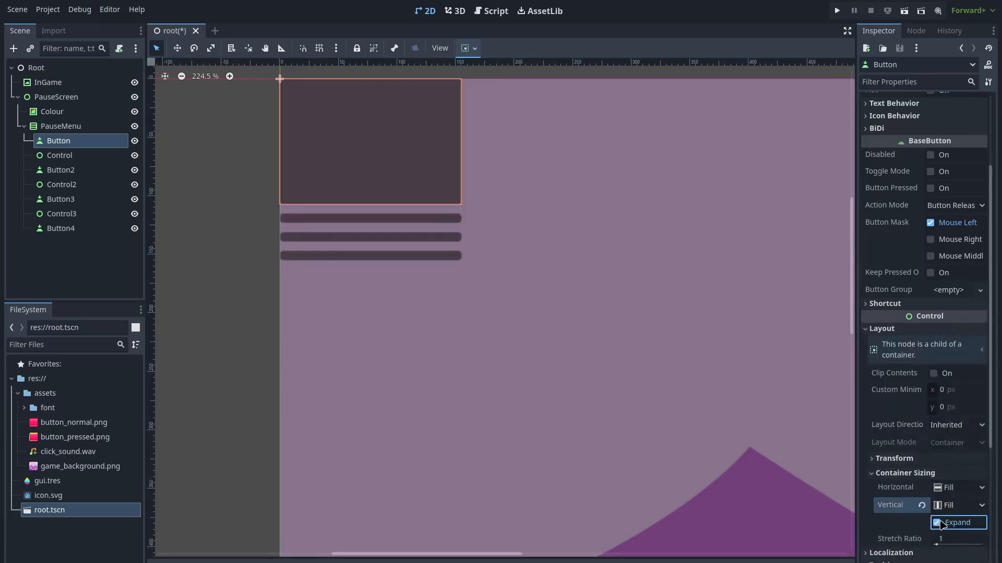
{"action": "left_click", "coordinate": [60, 171]}
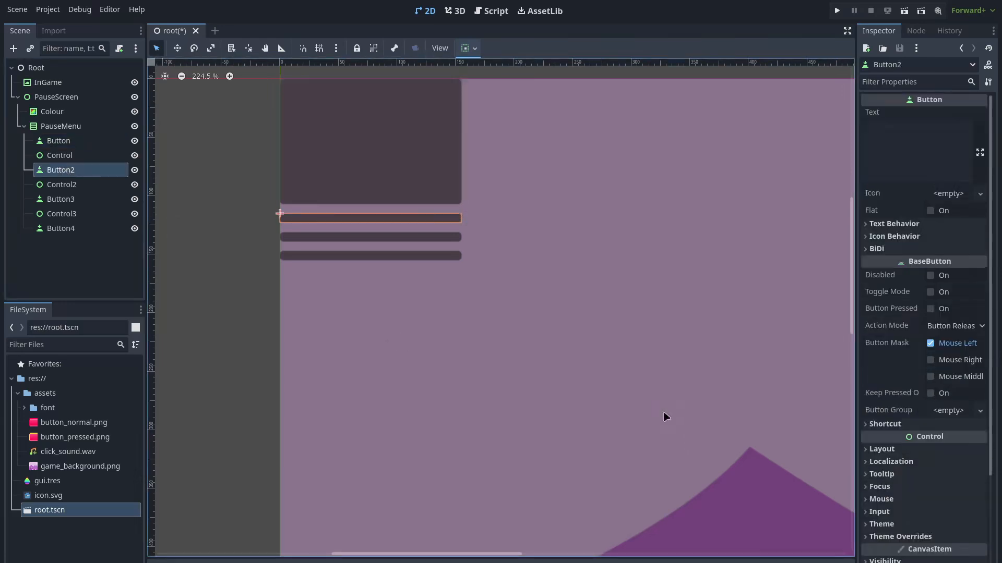
{"action": "left_click", "coordinate": [869, 450]}
{"action": "scroll", "coordinate": [898, 443], "scroll_direction": "down", "scroll_amount": 4}
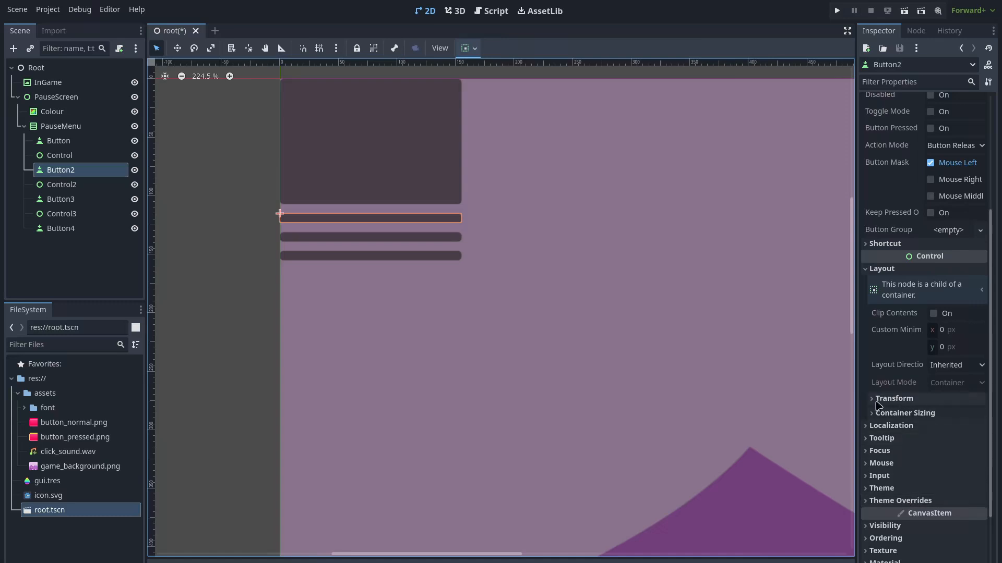
{"action": "left_click", "coordinate": [882, 415]}
{"action": "left_click", "coordinate": [937, 463]}
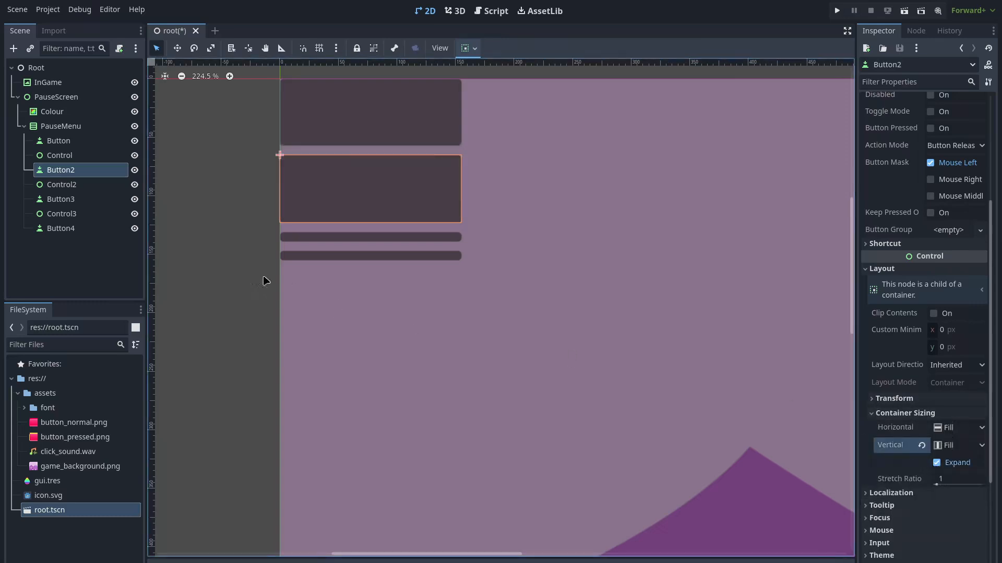
Turn on Vertical Expand in Container Sizing for Button3 and Button4
{"action": "left_click", "coordinate": [94, 201]}
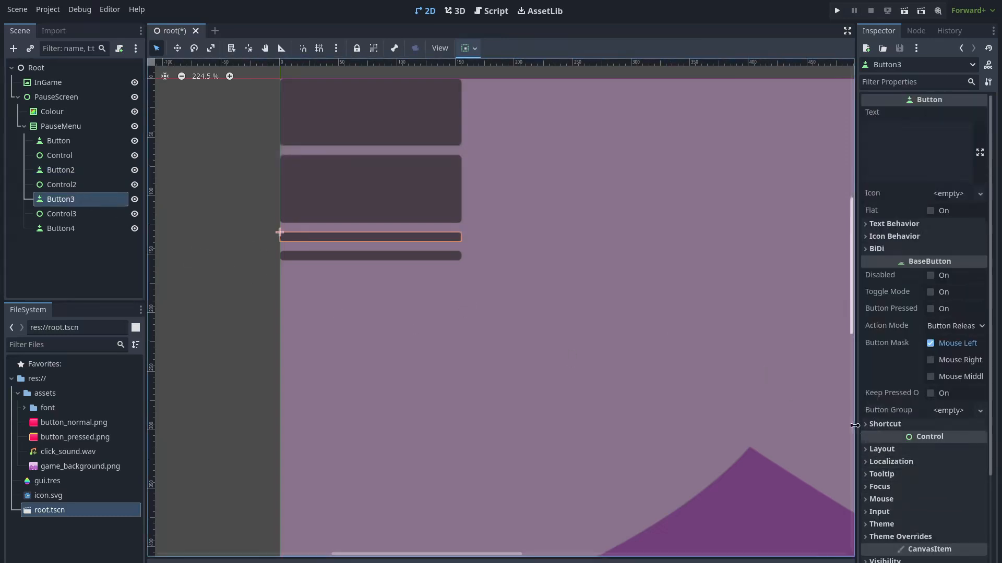
{"action": "left_click", "coordinate": [867, 450]}
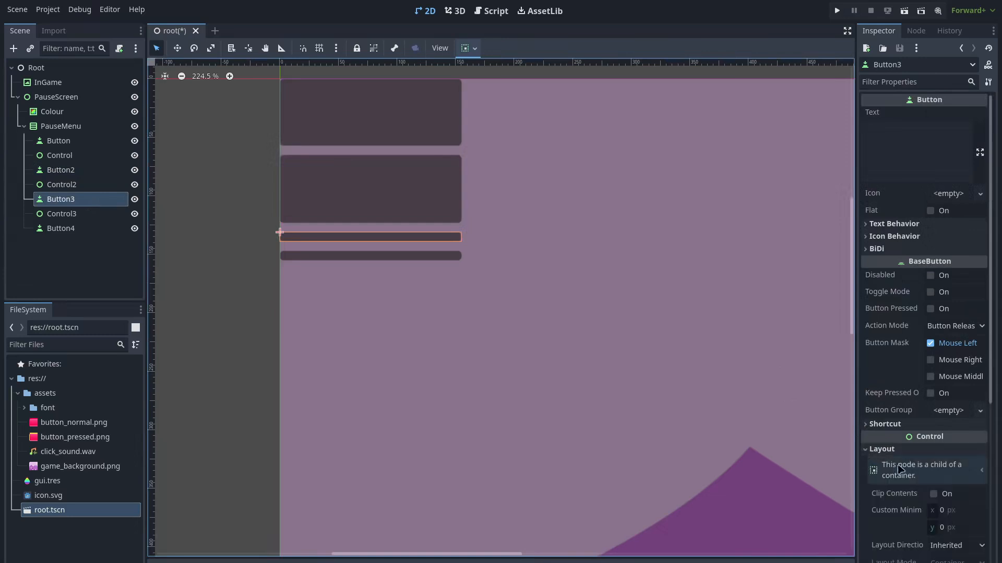
{"action": "left_click", "coordinate": [868, 454]}
{"action": "scroll", "coordinate": [872, 462], "scroll_direction": "down", "scroll_amount": 3}
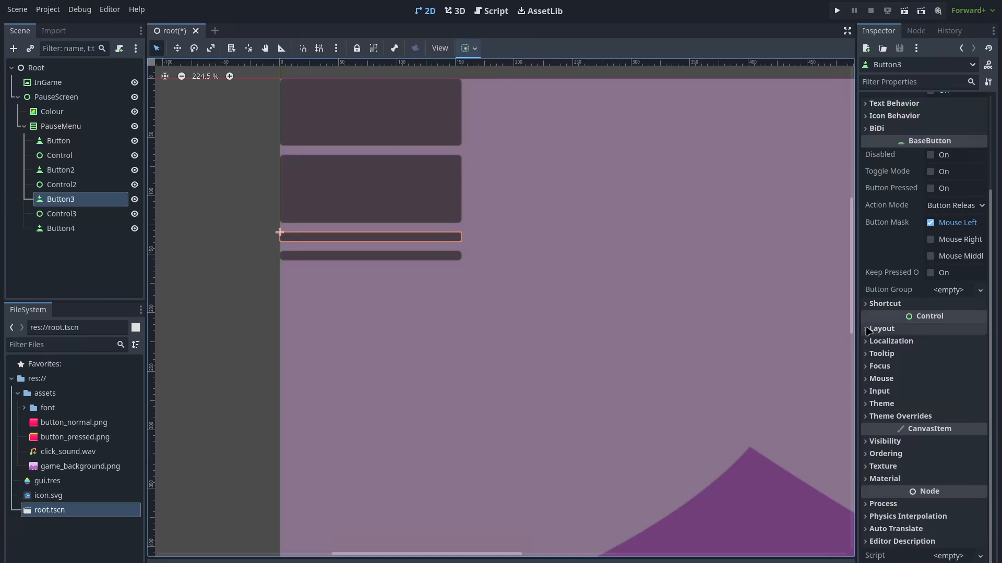
{"action": "left_click", "coordinate": [868, 329]}
{"action": "scroll", "coordinate": [883, 384], "scroll_direction": "down", "scroll_amount": 3}
{"action": "left_click", "coordinate": [905, 323]}
{"action": "left_click", "coordinate": [936, 372]}
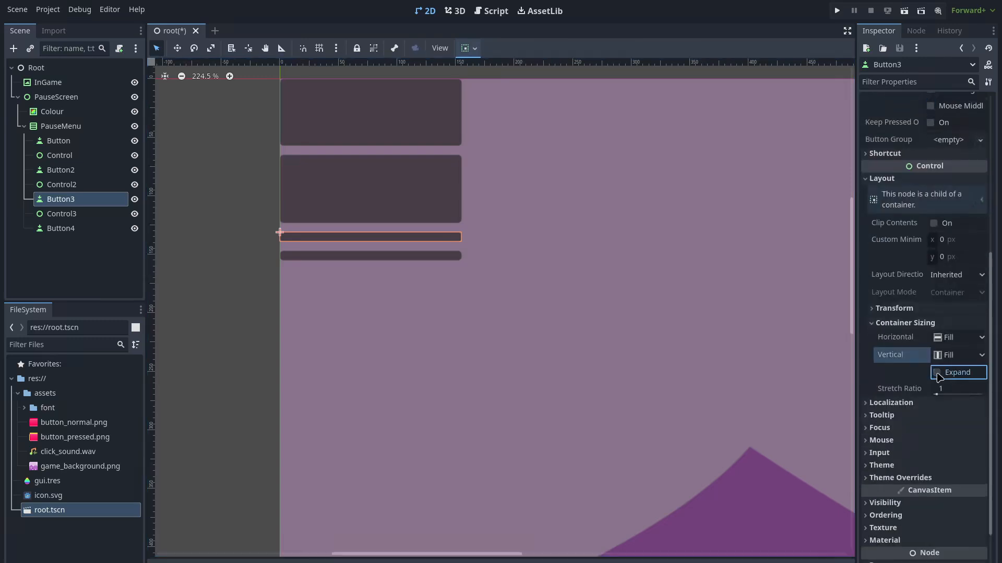
{"action": "left_click", "coordinate": [94, 230]}
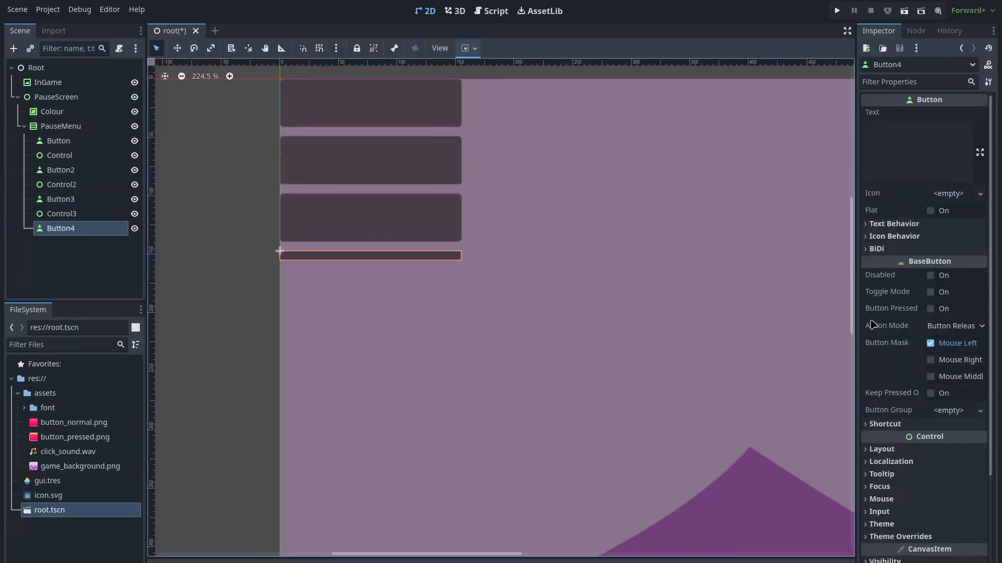
{"action": "left_click", "coordinate": [876, 449]}
{"action": "scroll", "coordinate": [868, 340], "scroll_direction": "down", "scroll_amount": 3}
{"action": "left_click", "coordinate": [874, 340]}
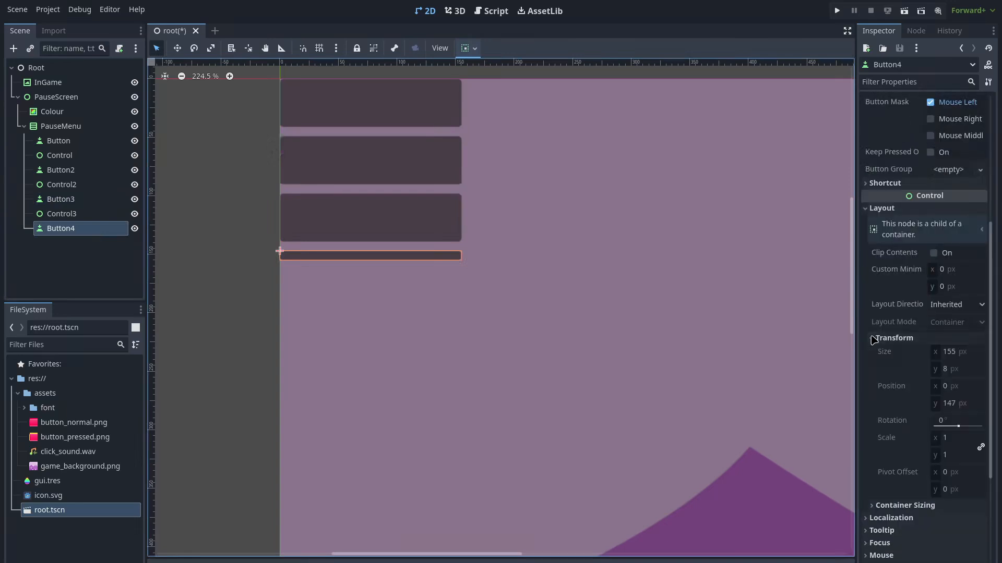
{"action": "left_click", "coordinate": [898, 507]}
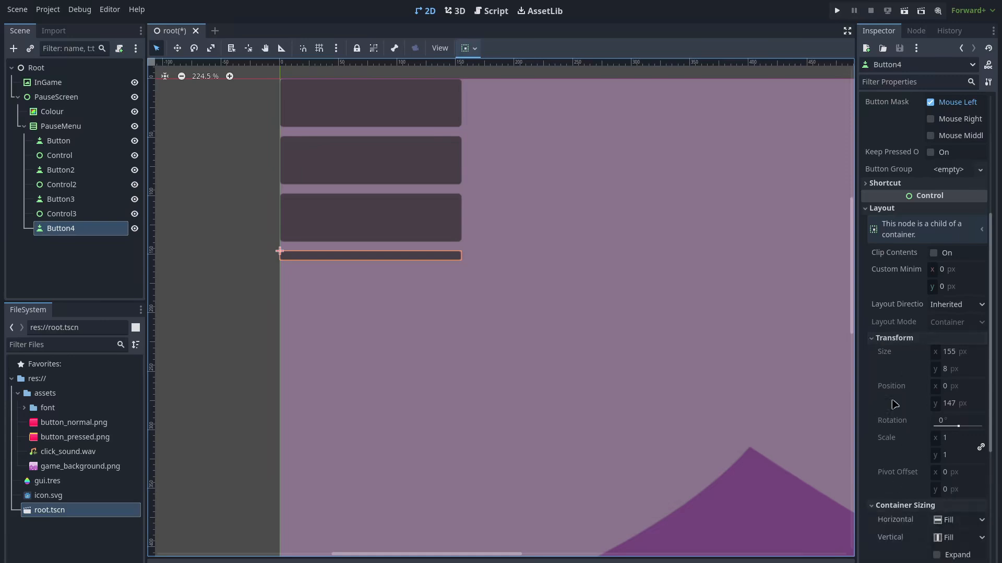
{"action": "left_click", "coordinate": [874, 339]}
{"action": "left_click", "coordinate": [937, 402]}
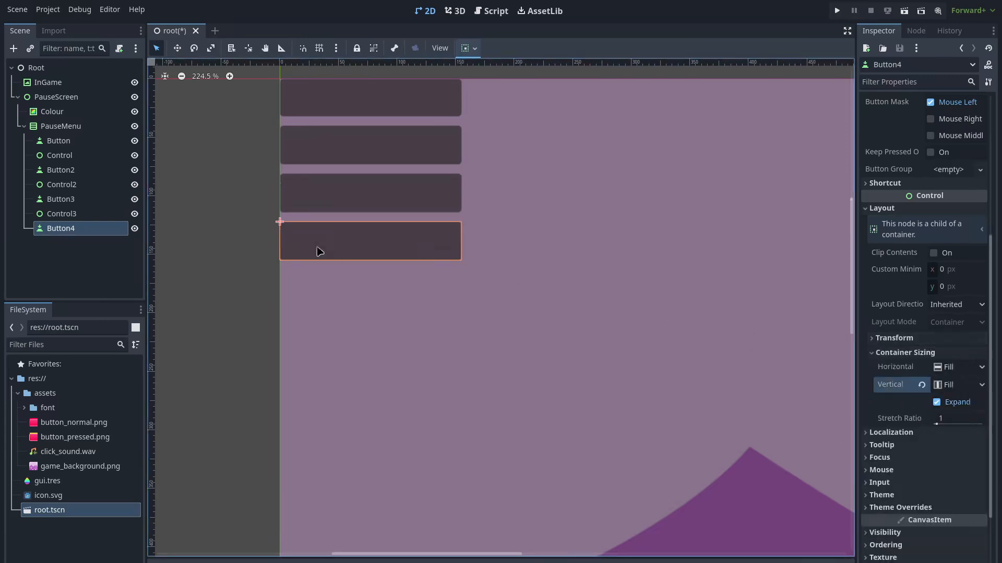
{"action": "left_click", "coordinate": [67, 128]}
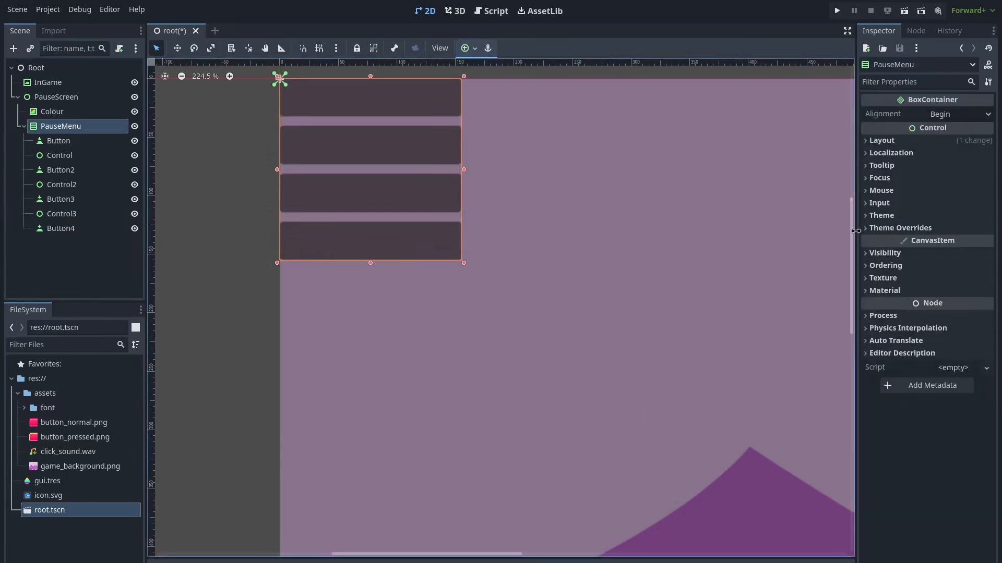
Apply gui.tres as PauseMenu's theme and label the first button 'Back to Game'
{"action": "left_click", "coordinate": [879, 216]}
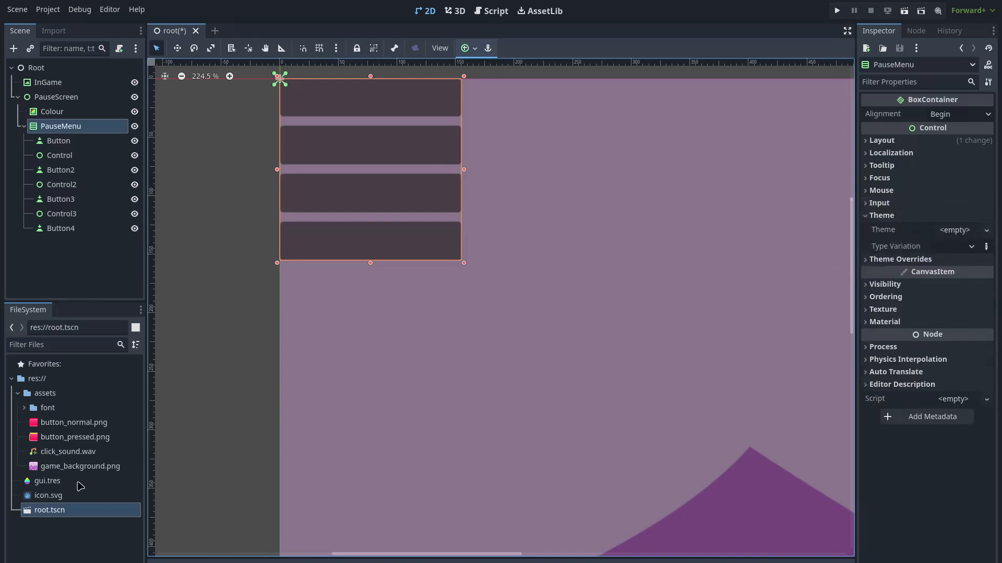
{"action": "left_click_drag", "start_coordinate": [78, 483], "coordinate": [962, 231]}
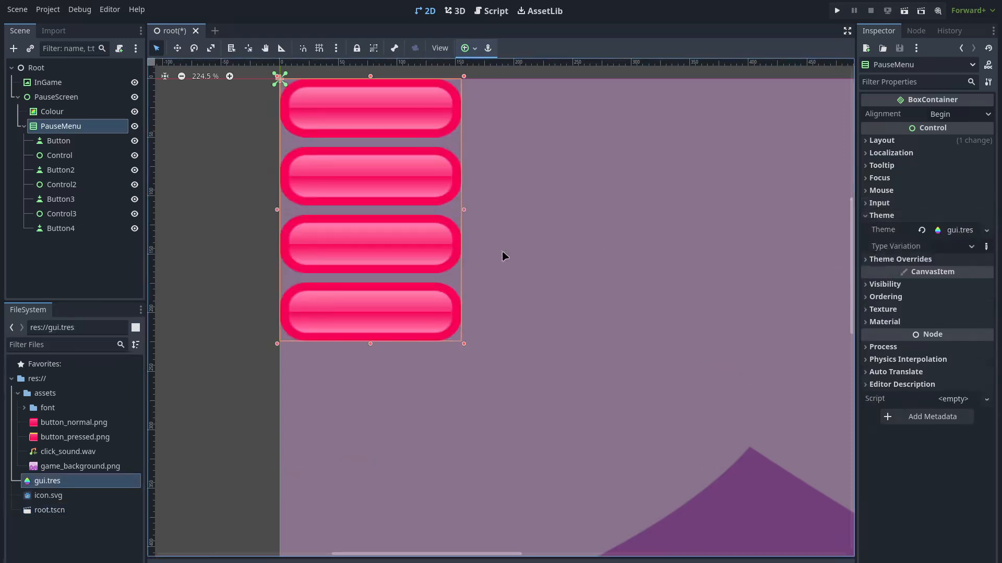
{"action": "left_click", "coordinate": [89, 141]}
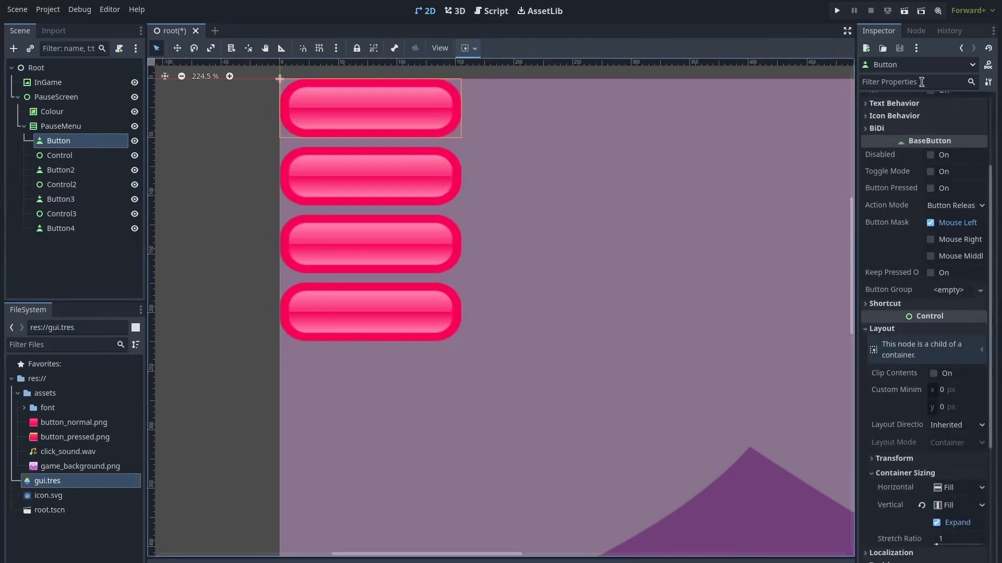
{"action": "left_click", "coordinate": [900, 151]}
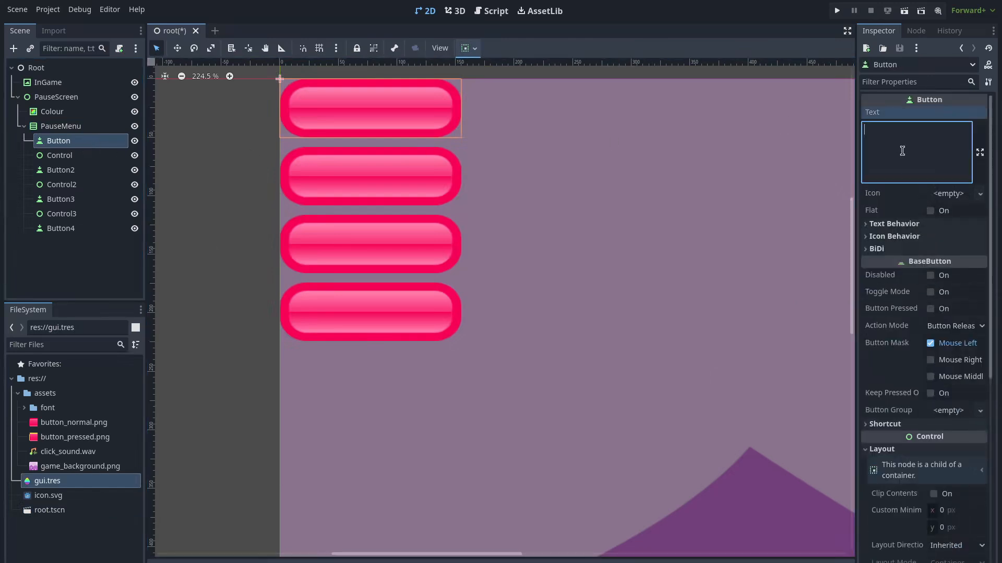
{"action": "type", "text": "Back to Game"}
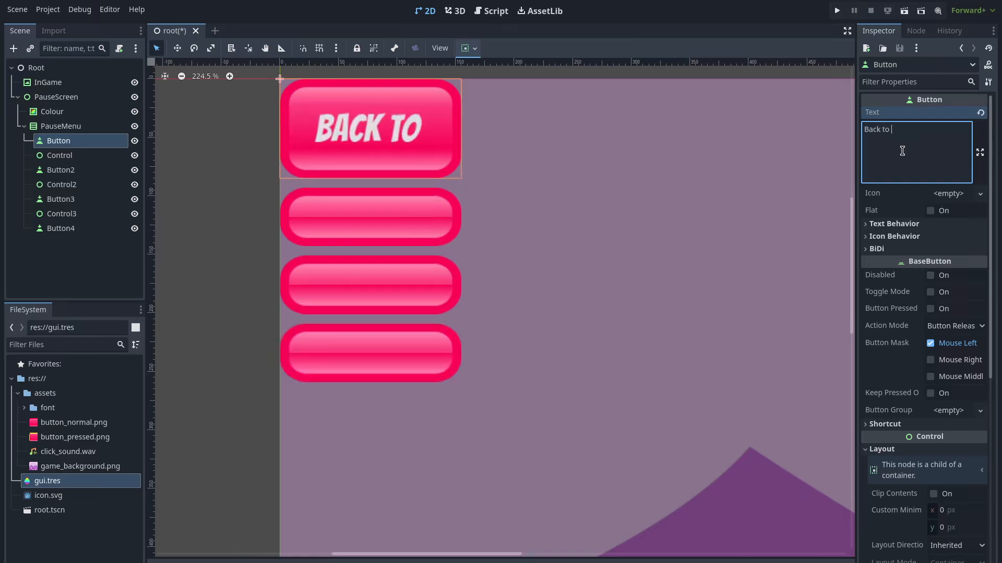
Label Button2 'Some Stuff' and Button3 'Options'
{"action": "left_click", "coordinate": [86, 172]}
{"action": "scroll", "coordinate": [887, 162], "scroll_direction": "up", "scroll_amount": 4}
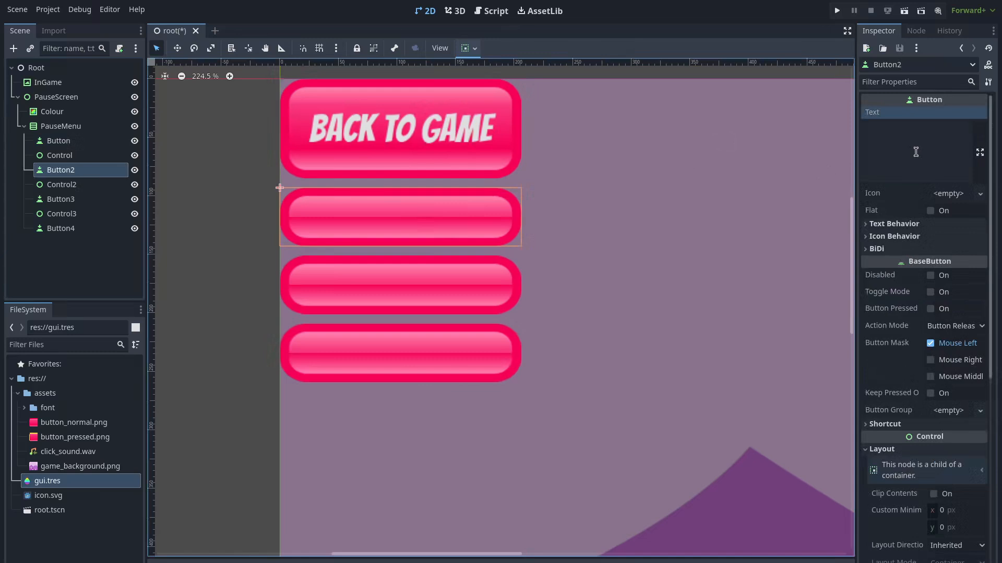
{"action": "left_click", "coordinate": [910, 142]}
{"action": "type", "text": "Some Stuff"}
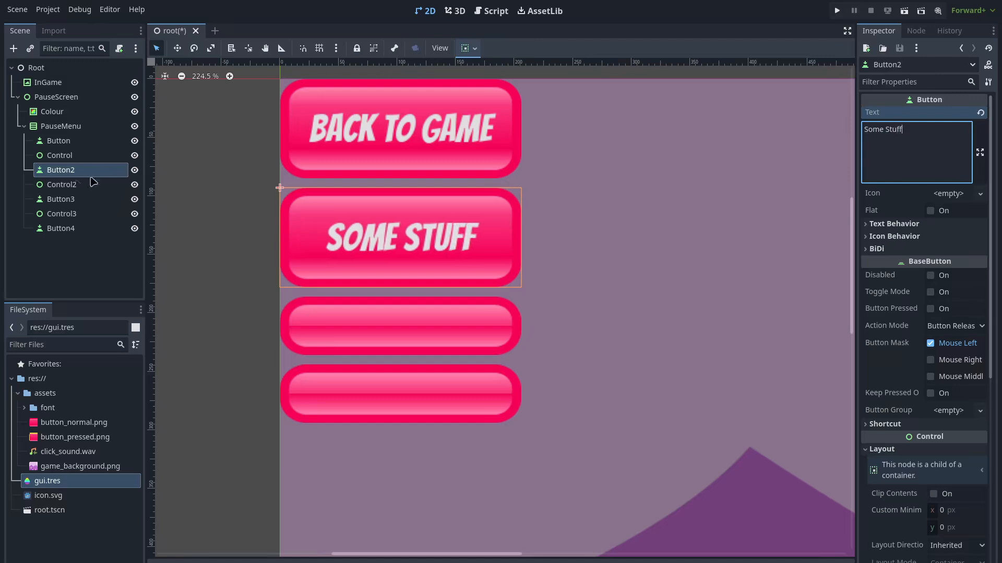
{"action": "left_click", "coordinate": [66, 199]}
{"action": "scroll", "coordinate": [900, 123], "scroll_direction": "up", "scroll_amount": 5}
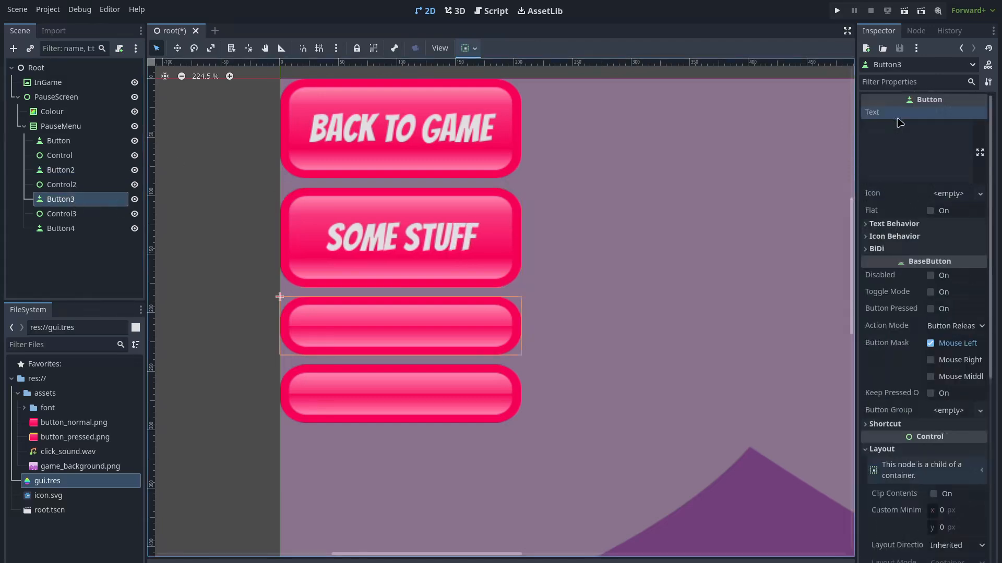
{"action": "left_click", "coordinate": [895, 131]}
{"action": "type", "text": "Options"}
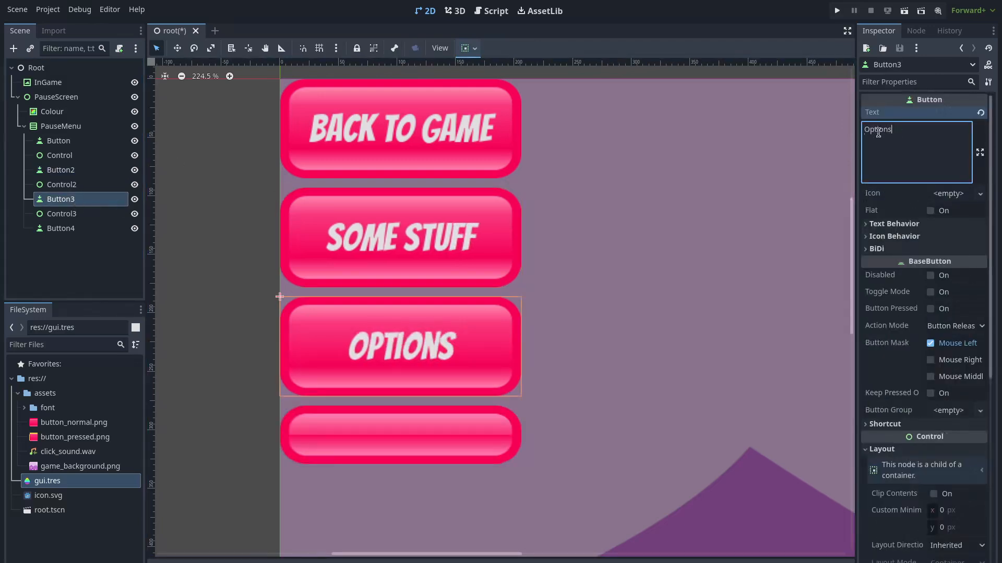
Label Button4 'Exit to Desktop' and save the scene
{"action": "left_click", "coordinate": [68, 228]}
{"action": "scroll", "coordinate": [890, 124], "scroll_direction": "down", "scroll_amount": 5}
{"action": "scroll", "coordinate": [908, 119], "scroll_direction": "up", "scroll_amount": 5}
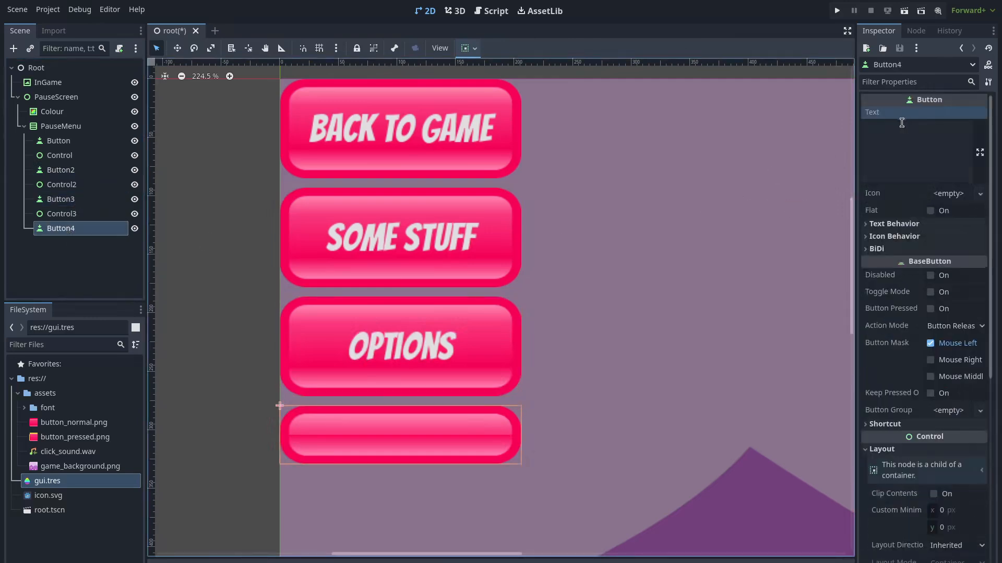
{"action": "left_click", "coordinate": [899, 140]}
{"action": "type", "text": "Exit to "}
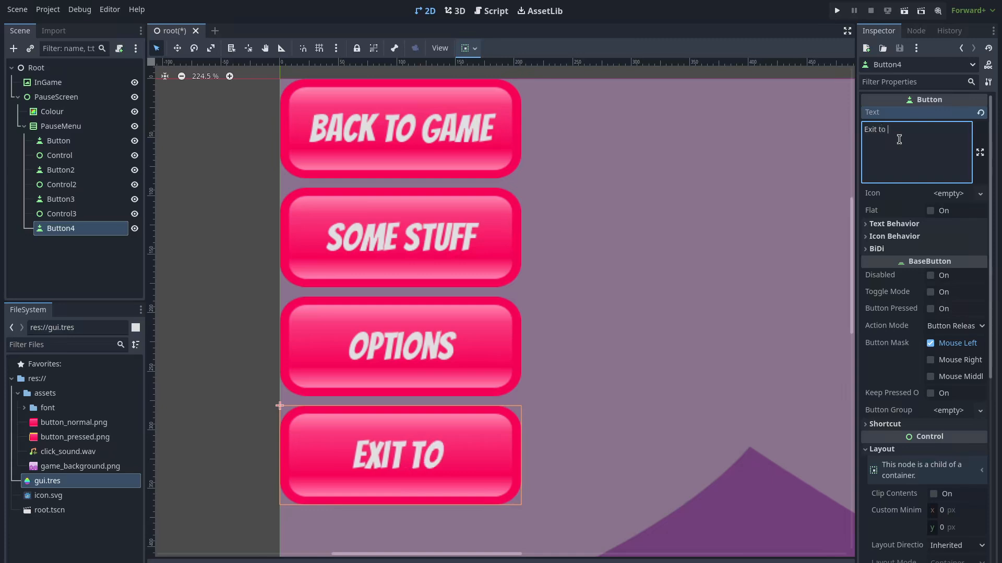
{"action": "type", "text": "Desktop"}
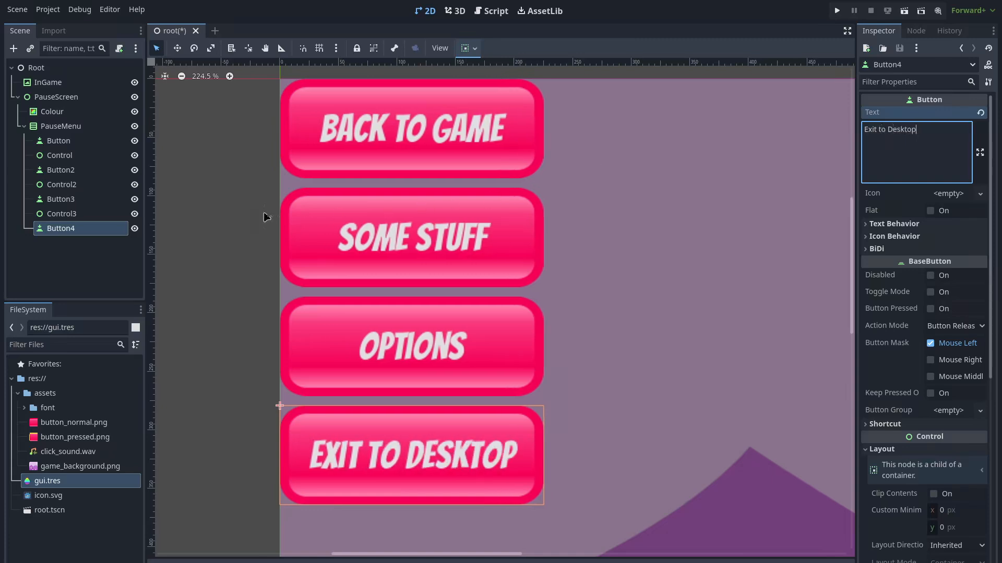
{"action": "left_click", "coordinate": [224, 216]}
{"action": "key", "text": "ctrl+s"}
Widen the PauseMenu button stack by dragging its right edge
{"action": "scroll", "coordinate": [509, 230], "scroll_direction": "down", "scroll_amount": 2}
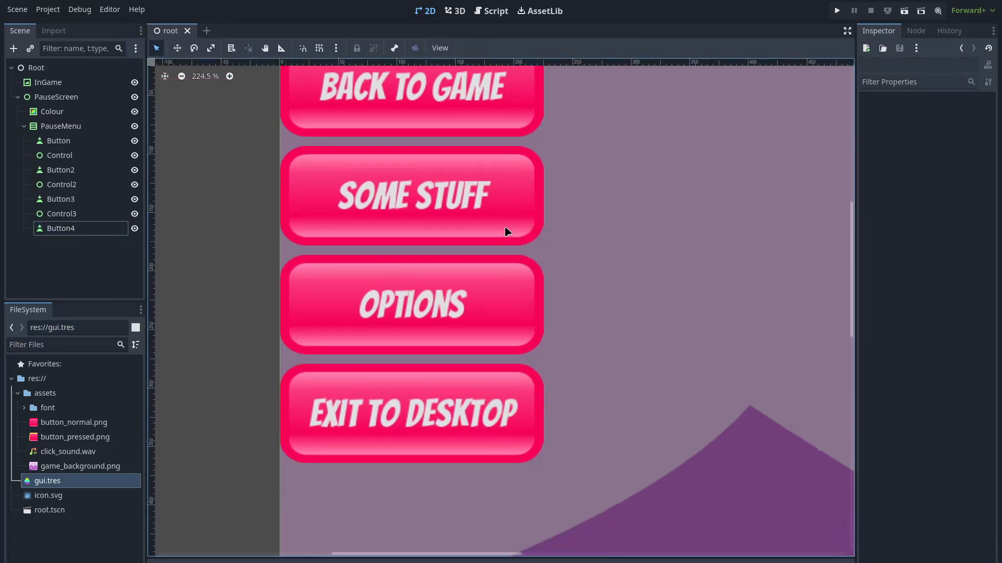
{"action": "scroll", "coordinate": [496, 224], "scroll_direction": "down", "scroll_amount": 6}
{"action": "scroll", "coordinate": [480, 210], "scroll_direction": "down", "scroll_amount": 3}
{"action": "middle_click_drag", "start_coordinate": [592, 152], "coordinate": [372, 120]}
{"action": "left_click", "coordinate": [79, 126]}
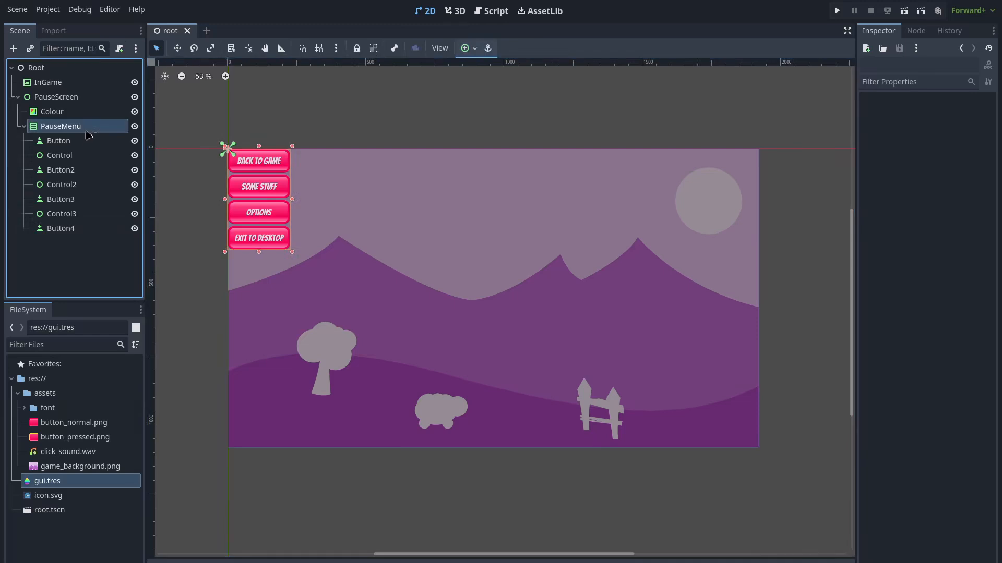
{"action": "left_click_drag", "start_coordinate": [293, 201], "coordinate": [343, 201]}
Move the PauseMenu to the middle of the background and save the scene
{"action": "left_click", "coordinate": [279, 169]}
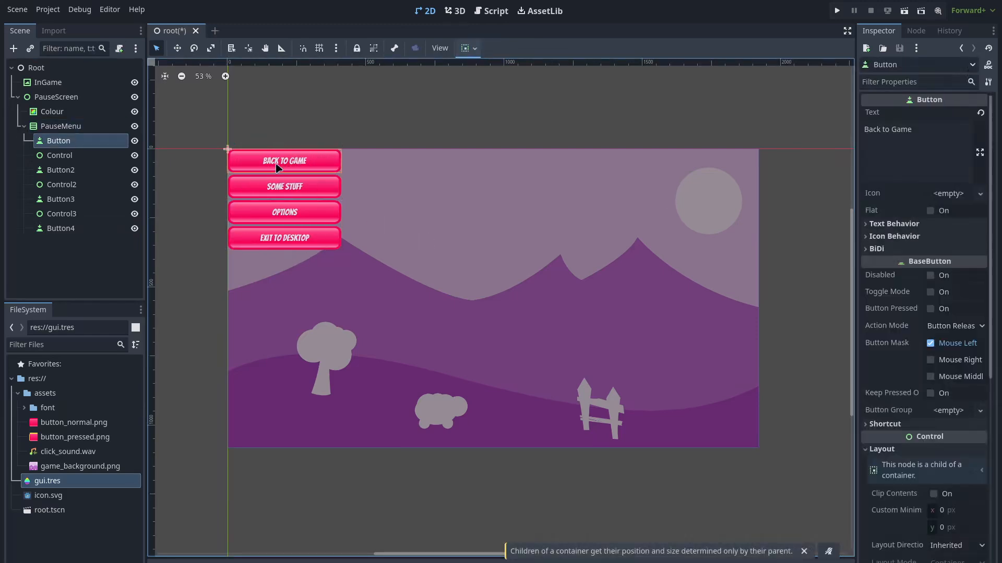
{"action": "left_click", "coordinate": [83, 128]}
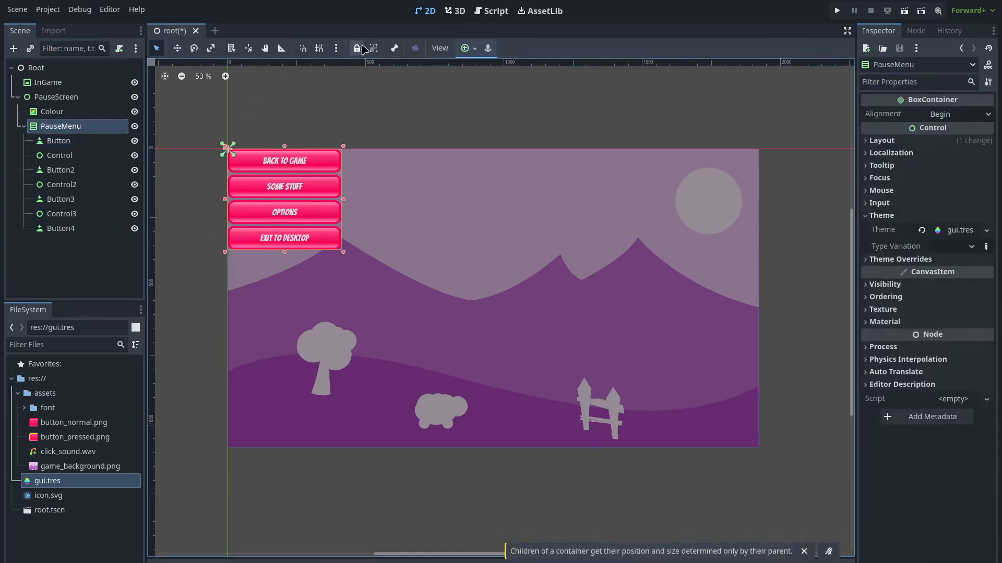
{"action": "left_click_drag", "start_coordinate": [292, 192], "coordinate": [480, 283]}
{"action": "key", "text": "ctrl+s"}
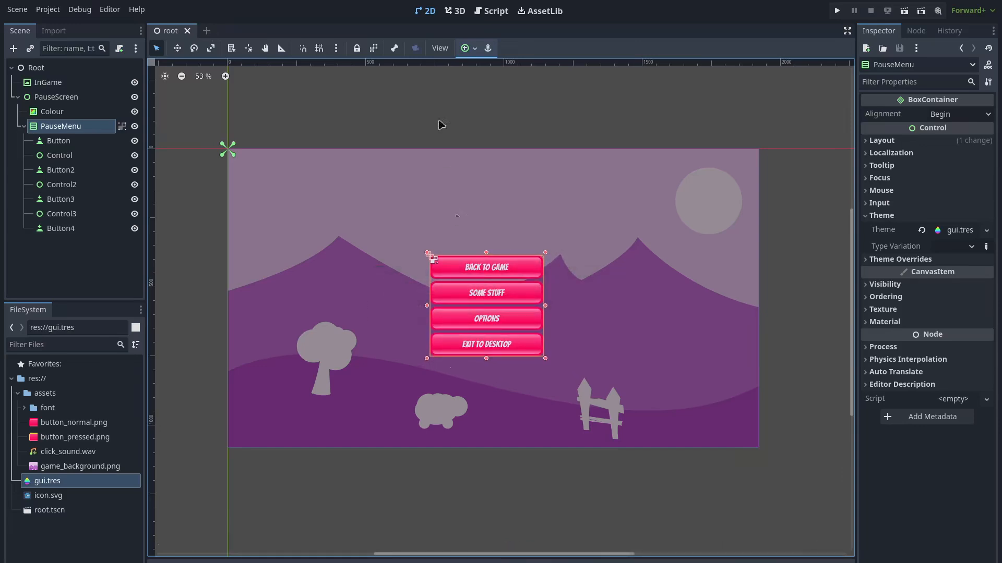
Apply the Center anchor preset to PauseMenu and save the scene
{"action": "left_click", "coordinate": [465, 48]}
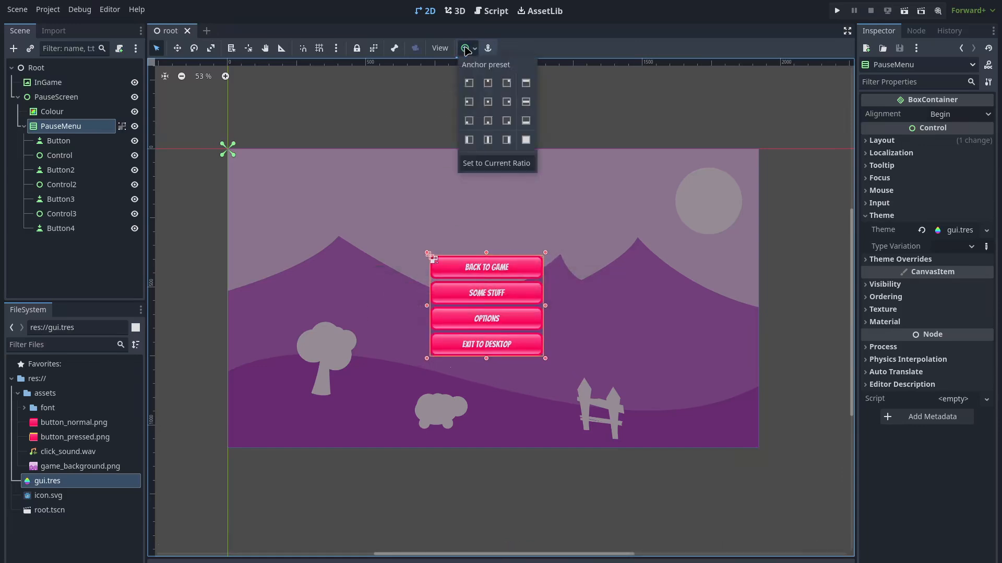
{"action": "left_click", "coordinate": [487, 103]}
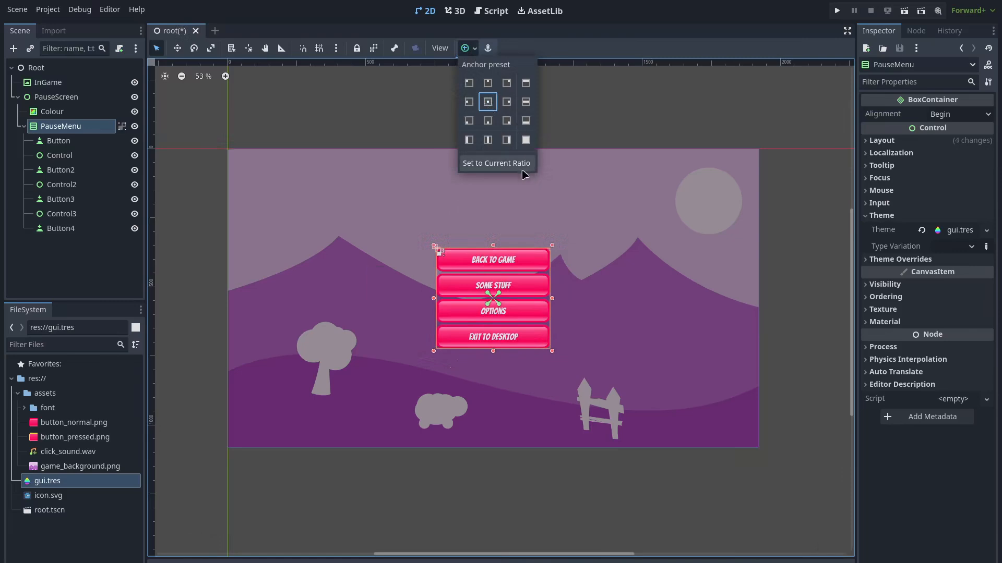
{"action": "left_click", "coordinate": [652, 107]}
{"action": "key", "text": "ctrl+s"}
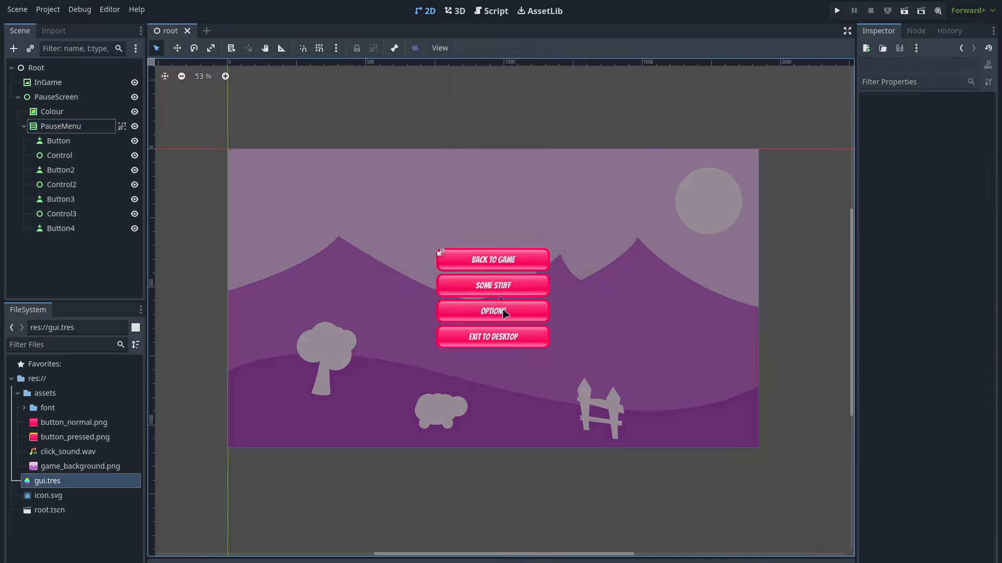
{"action": "left_click", "coordinate": [511, 262]}
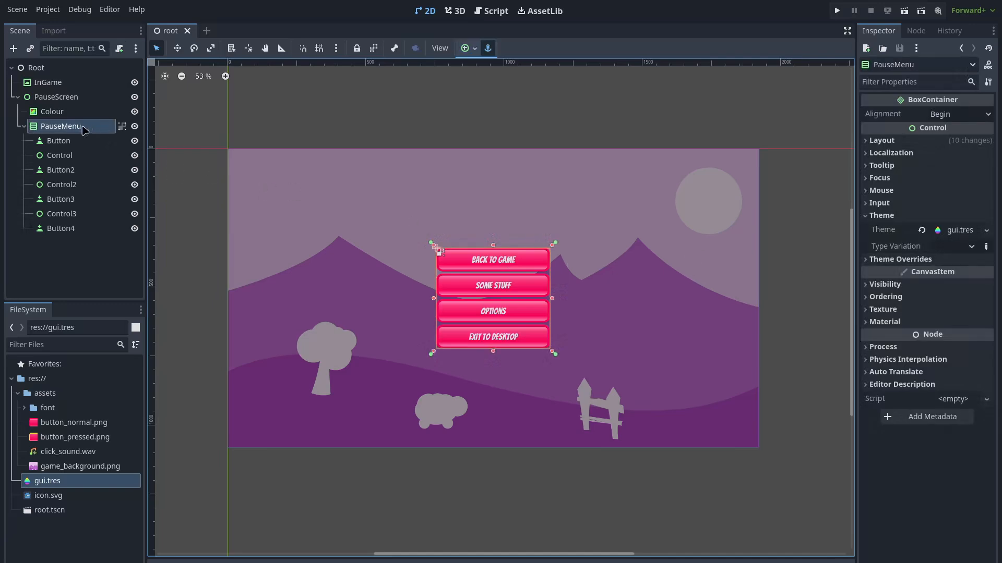
Expand Layout > Transform and try PauseMenu sizes, ending at 360 × 364 px
{"action": "left_click", "coordinate": [870, 141]}
{"action": "left_click", "coordinate": [870, 333]}
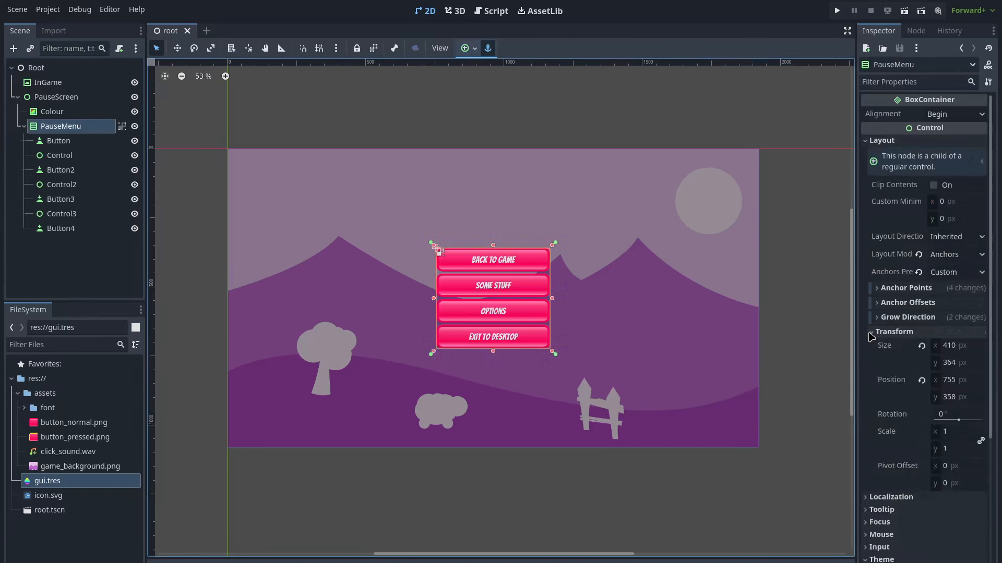
{"action": "left_click", "coordinate": [950, 347]}
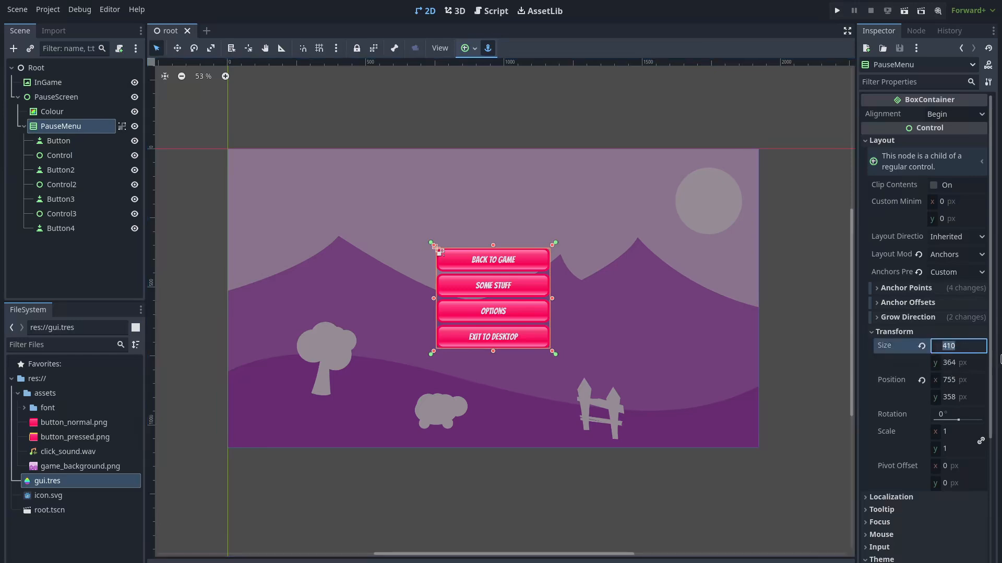
{"action": "left_click", "coordinate": [948, 368]}
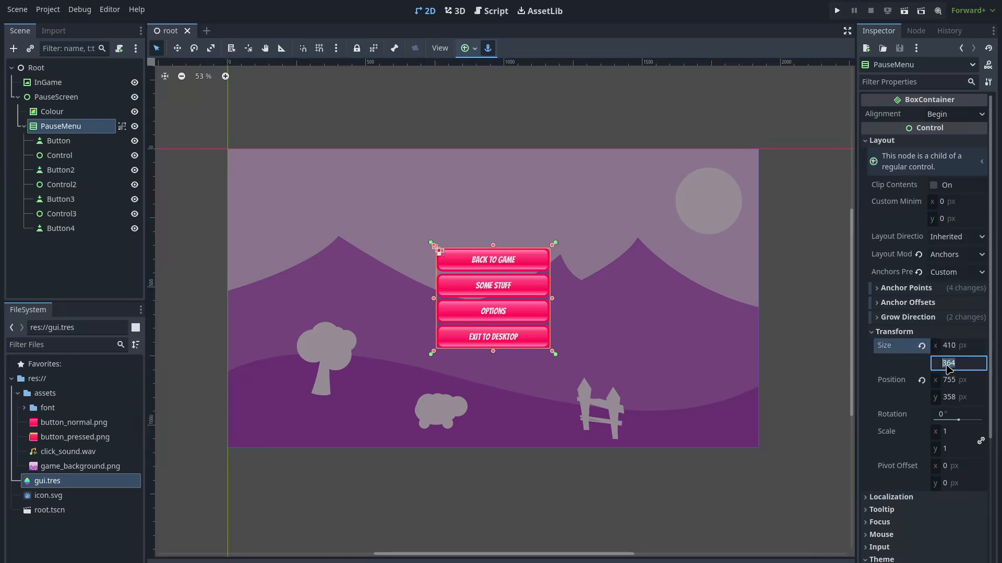
{"action": "type", "text": "400"}
{"action": "key", "text": "Return"}
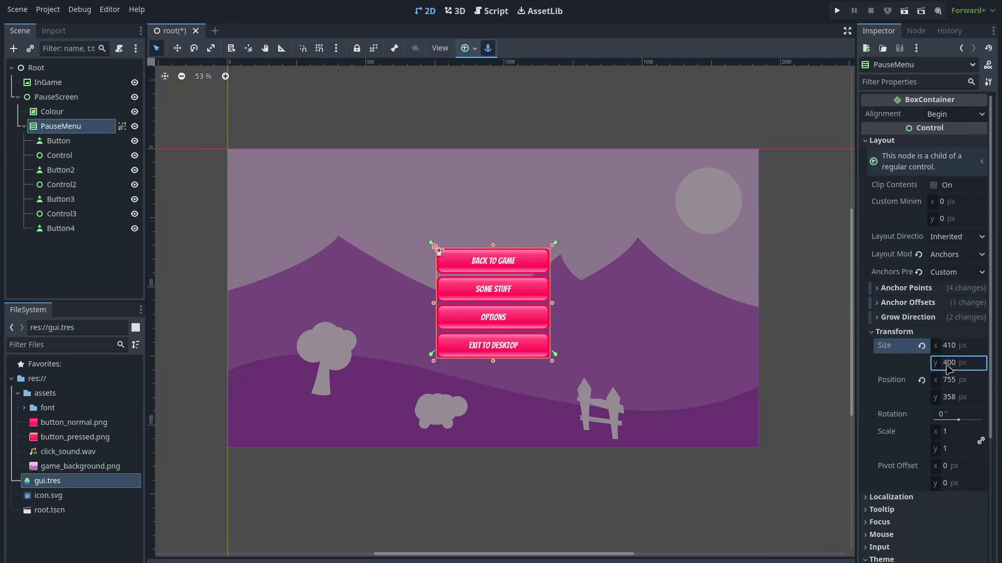
{"action": "left_click", "coordinate": [948, 347]}
{"action": "type", "text": "360"}
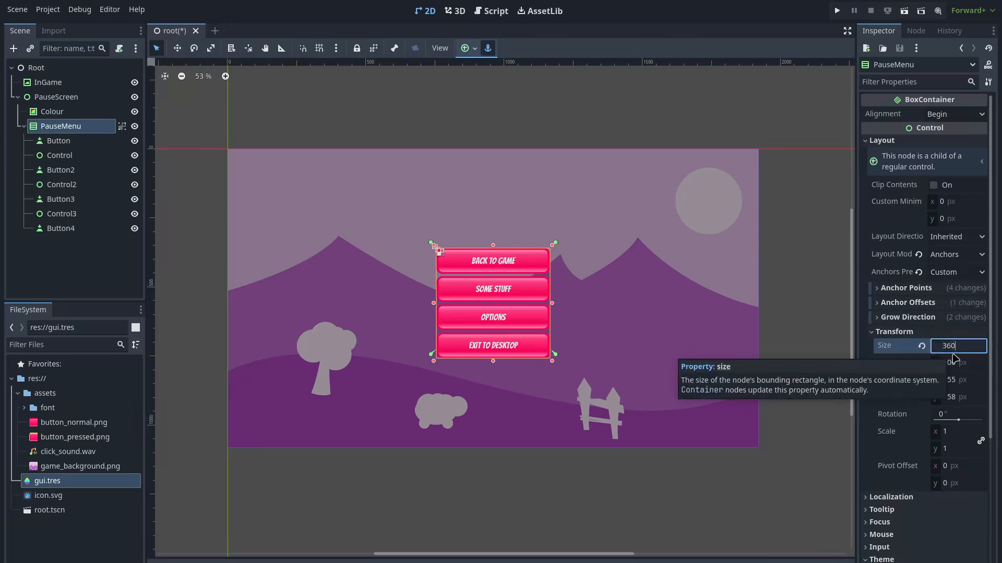
{"action": "key", "text": "Return"}
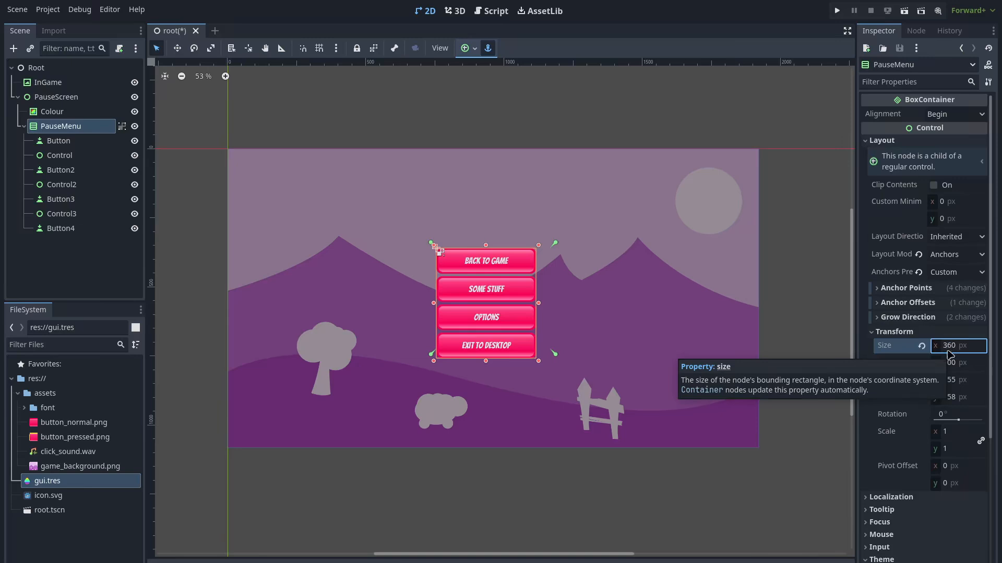
{"action": "key", "text": "Tab"}
{"action": "type", "text": "364"}
{"action": "key", "text": "Return"}
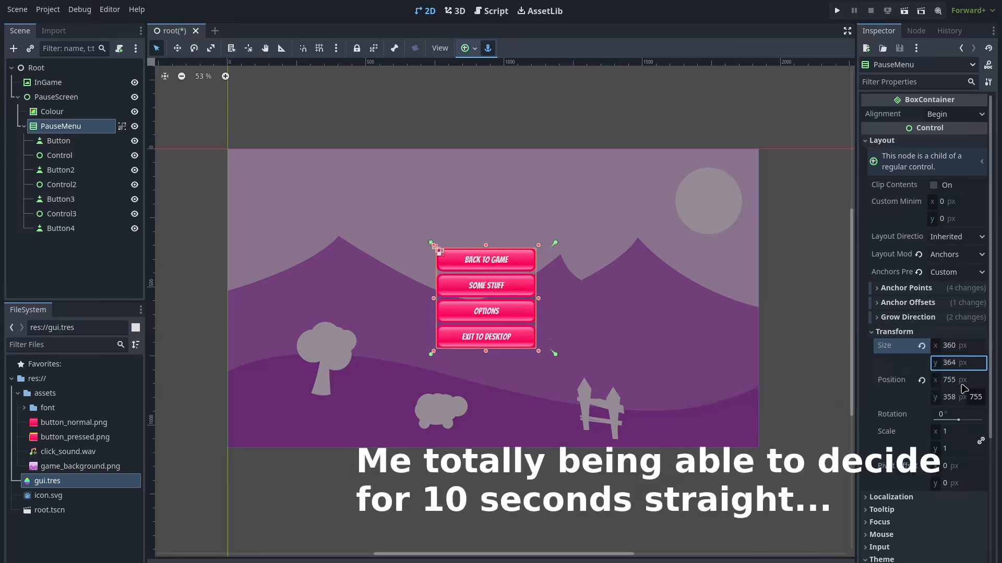
Set PauseMenu's size to 400 × 400 px and save the scene
{"action": "left_click", "coordinate": [952, 347]}
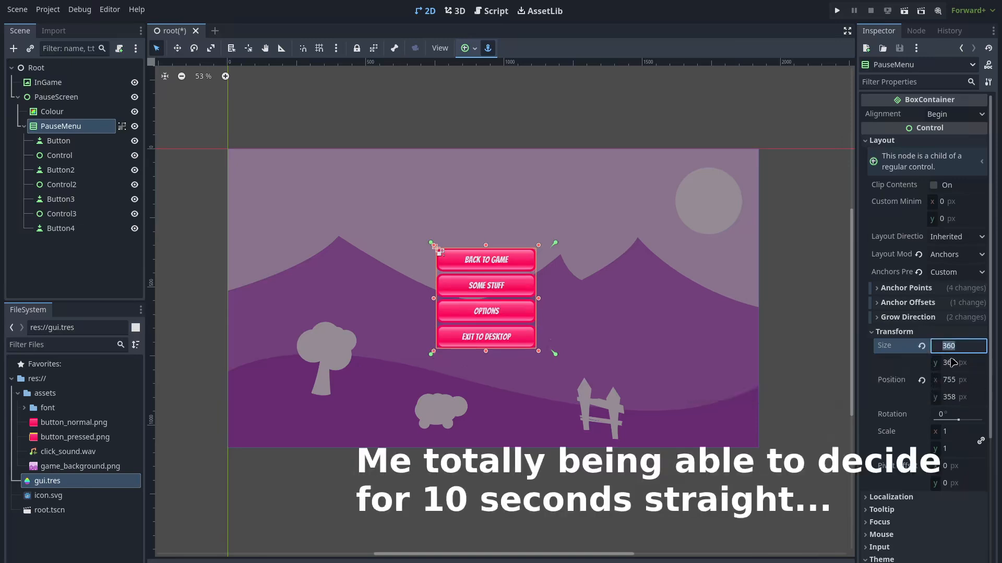
{"action": "key", "text": "Tab"}
{"action": "type", "text": "400"}
{"action": "key", "text": "Return"}
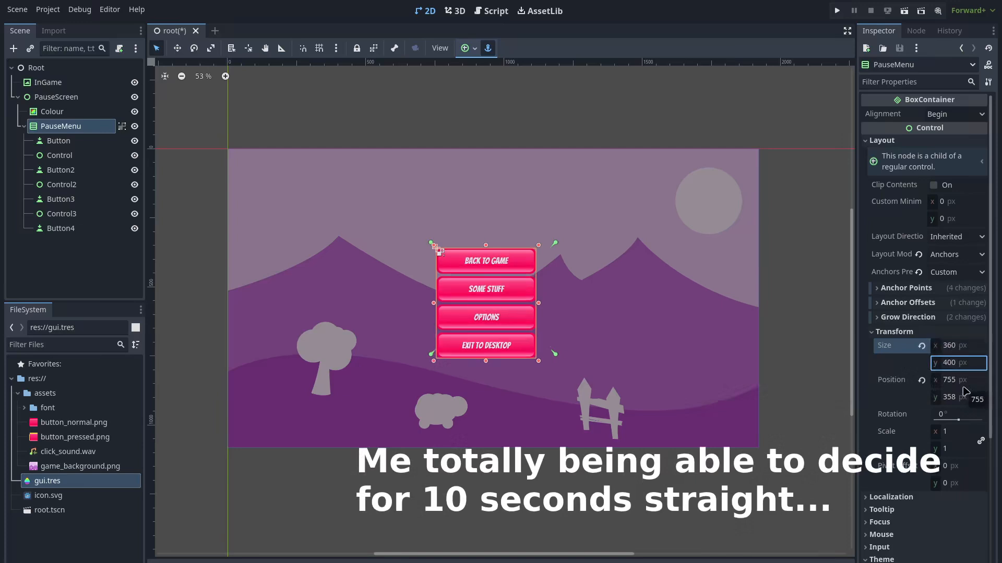
{"action": "key", "text": "shift+Tab"}
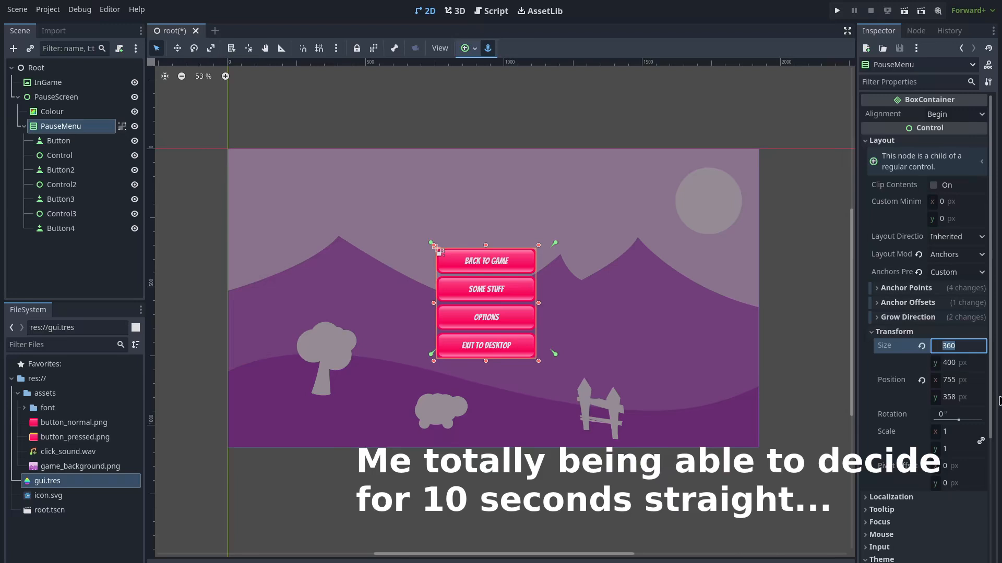
{"action": "type", "text": "400"}
{"action": "key", "text": "Return"}
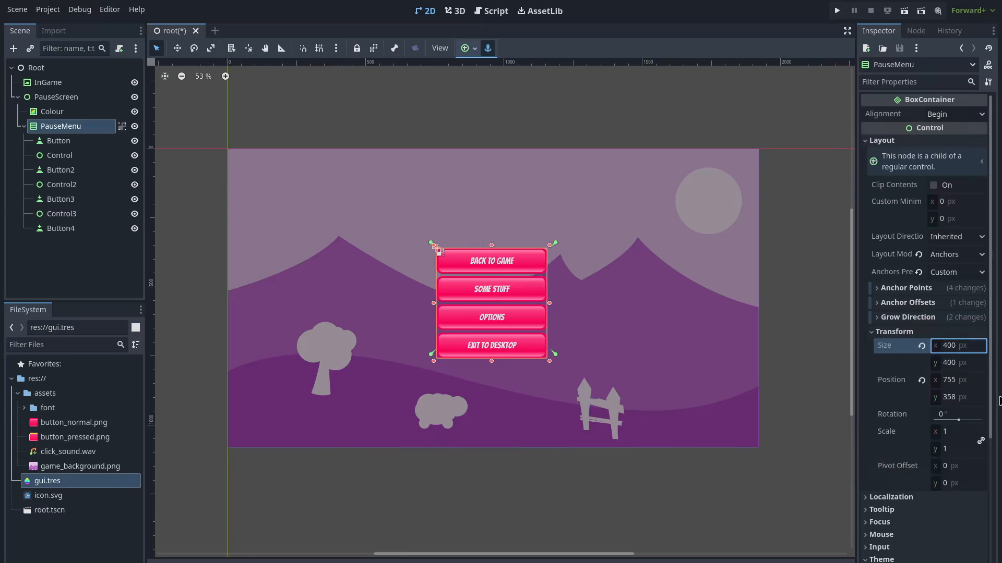
{"action": "left_click", "coordinate": [499, 105]}
{"action": "key", "text": "ctrl+s"}
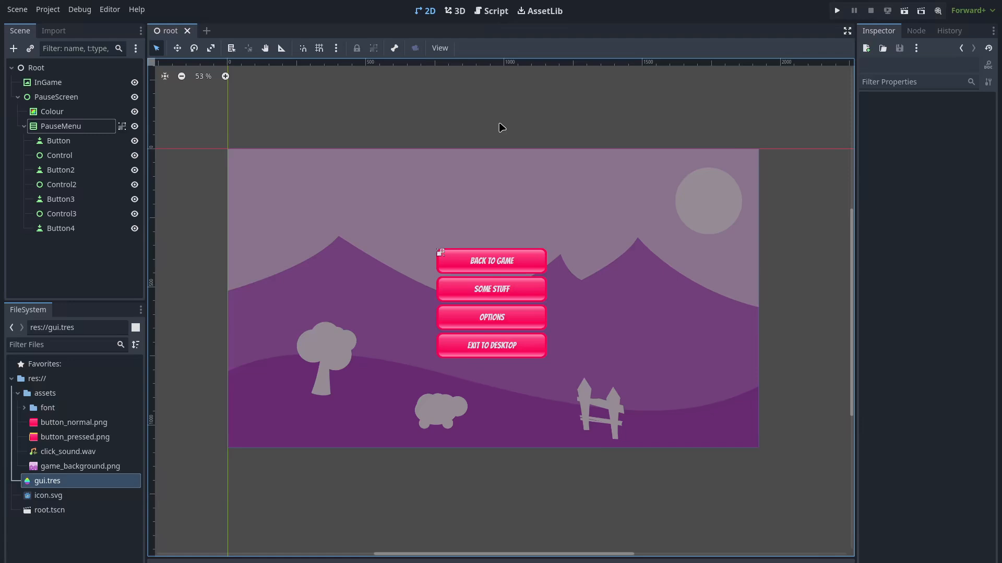
Give the first spacer Control a 10 px custom minimum height
{"action": "left_click", "coordinate": [59, 156]}
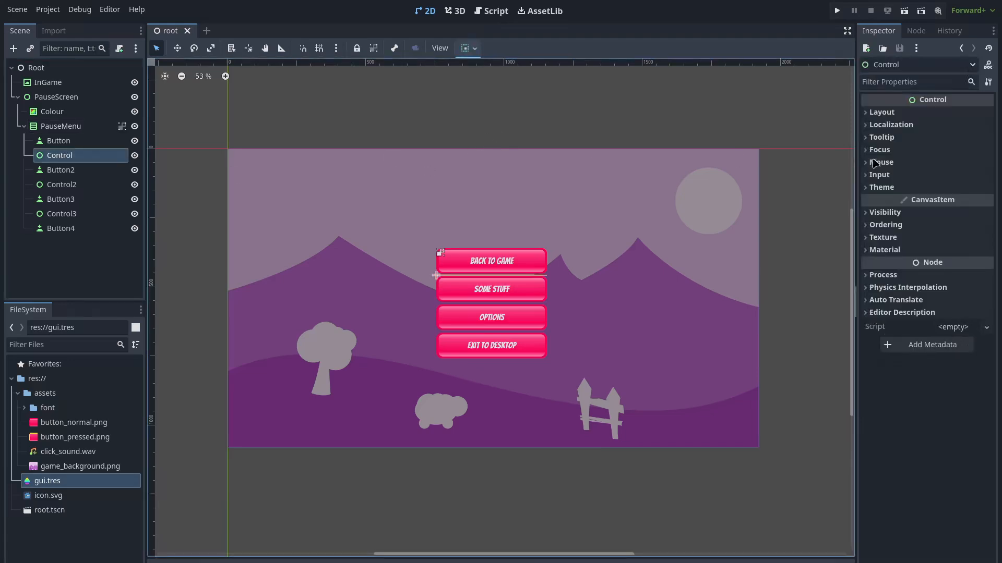
{"action": "left_click", "coordinate": [869, 115]}
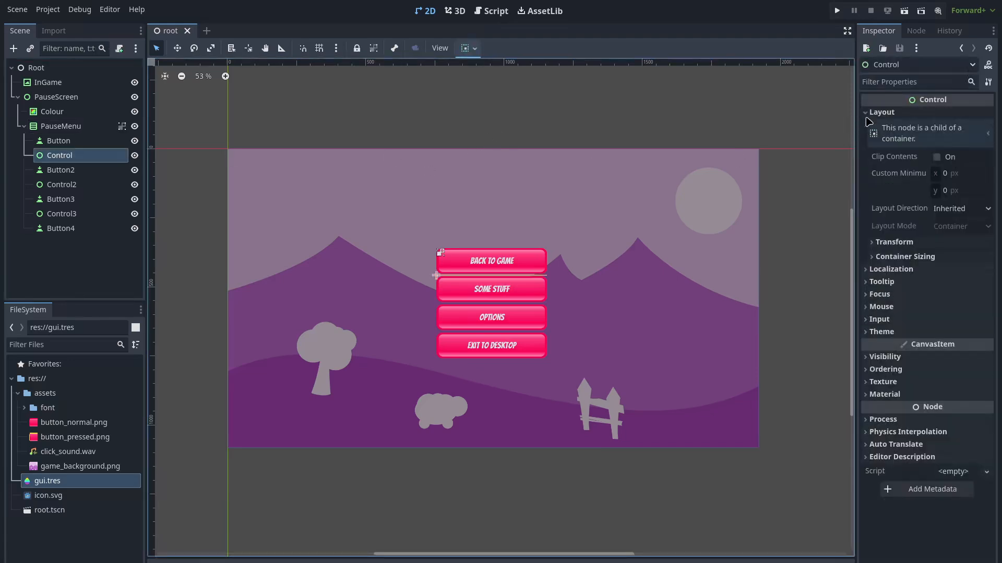
{"action": "left_click", "coordinate": [948, 191]}
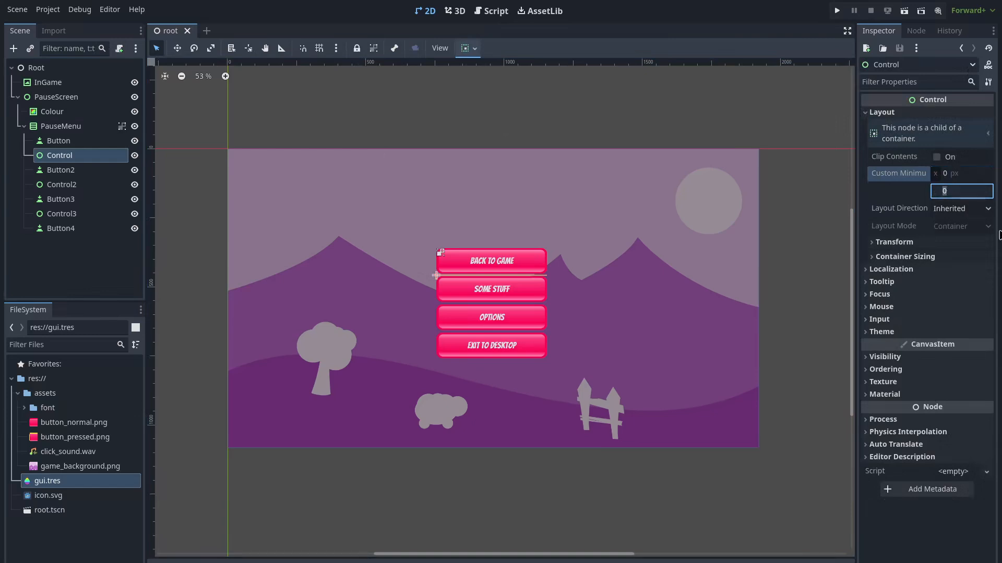
{"action": "type", "text": "10"}
{"action": "key", "text": "Return"}
{"action": "left_click", "coordinate": [800, 251]}
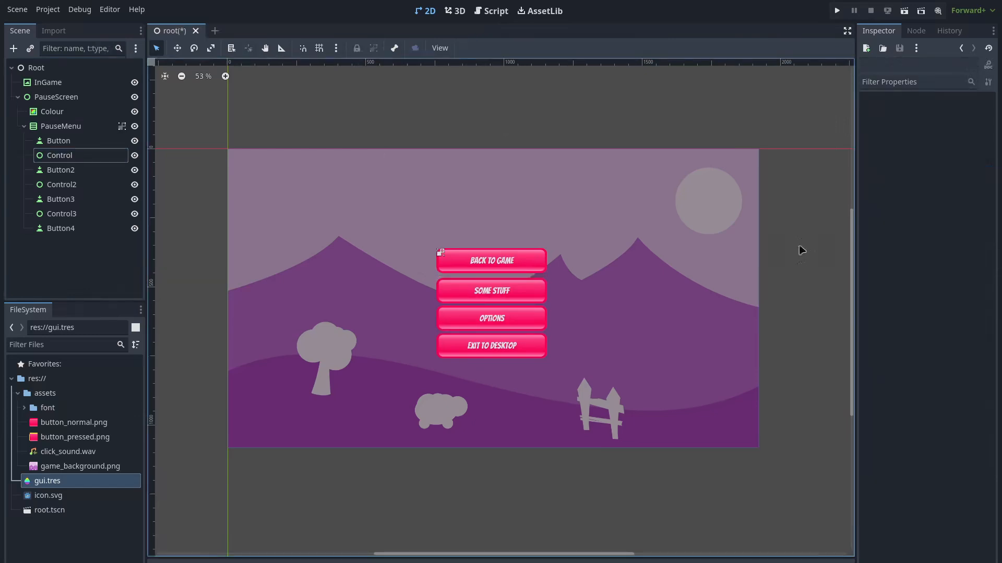
Set Control2 and Control3 custom minimum height to 10 px and save the scene
{"action": "left_click", "coordinate": [77, 185]}
{"action": "left_click", "coordinate": [882, 112]}
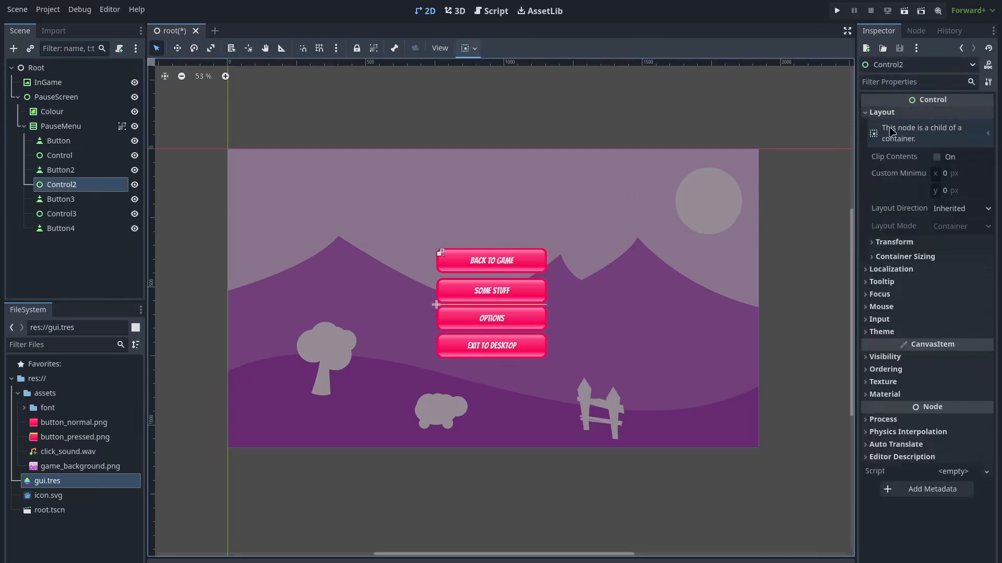
{"action": "left_click", "coordinate": [944, 191]}
{"action": "type", "text": "10"}
{"action": "key", "text": "Return"}
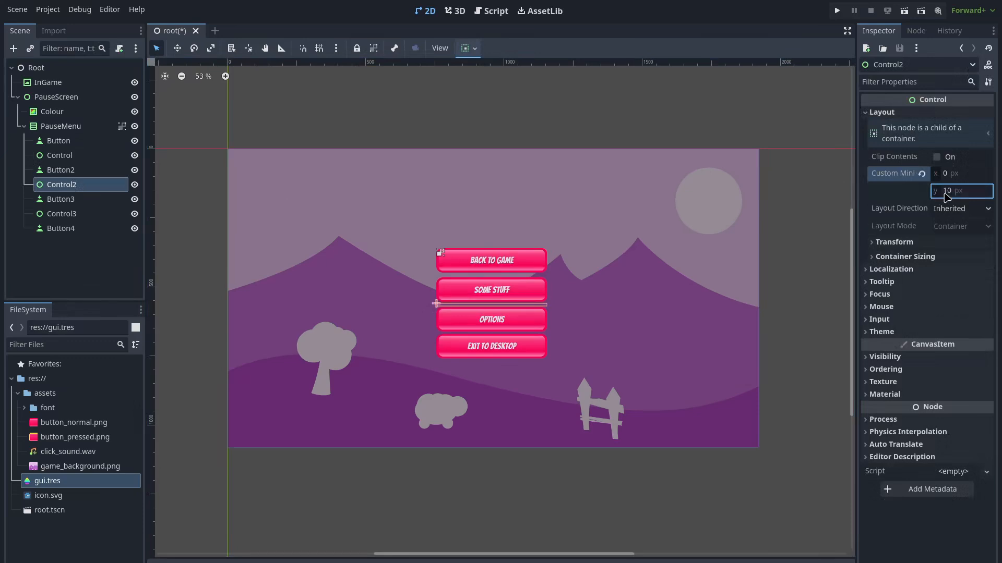
{"action": "left_click", "coordinate": [65, 215]}
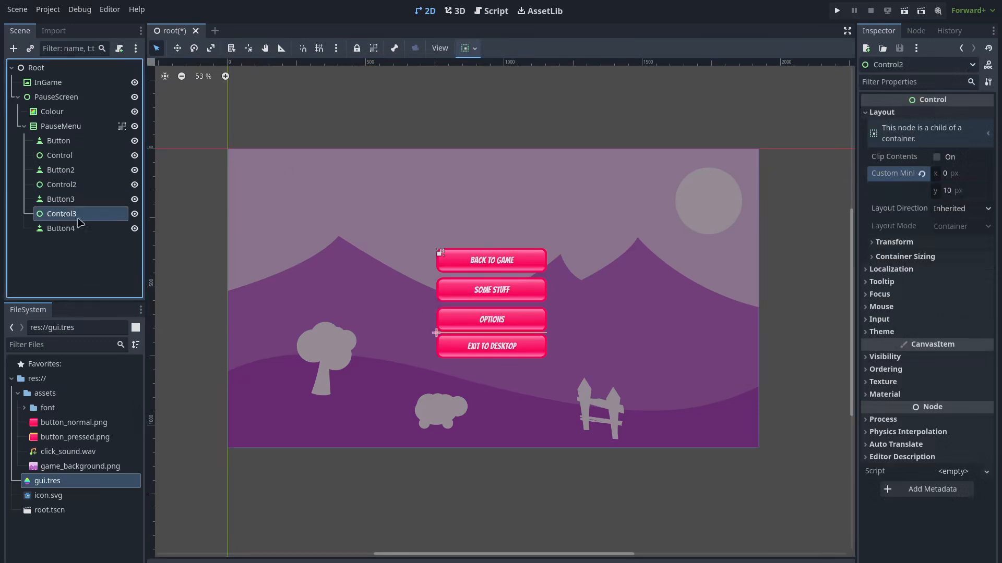
{"action": "left_click", "coordinate": [881, 112]}
{"action": "left_click", "coordinate": [957, 190]}
{"action": "type", "text": "10"}
{"action": "key", "text": "Return"}
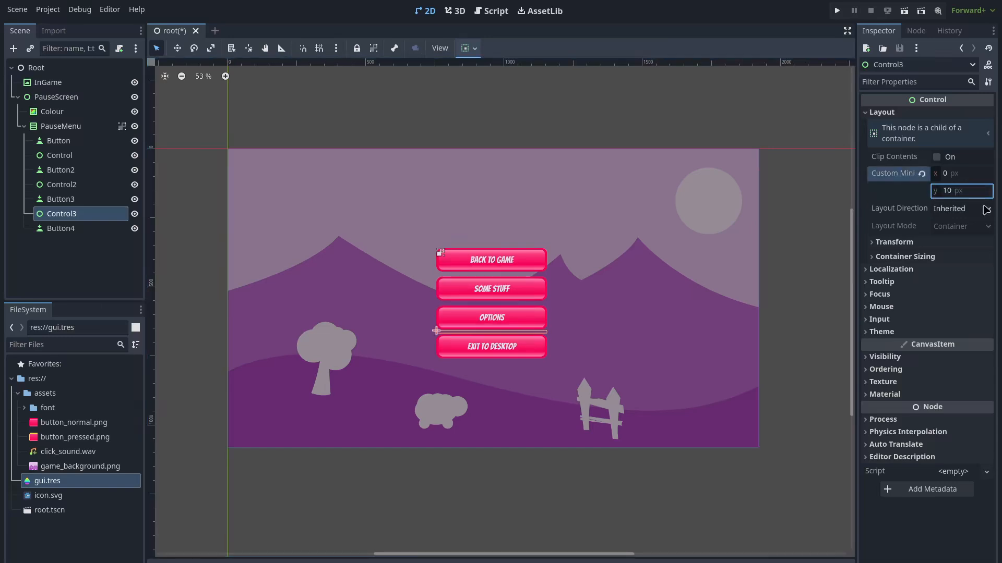
{"action": "left_click", "coordinate": [812, 185]}
{"action": "key", "text": "ctrl+s"}
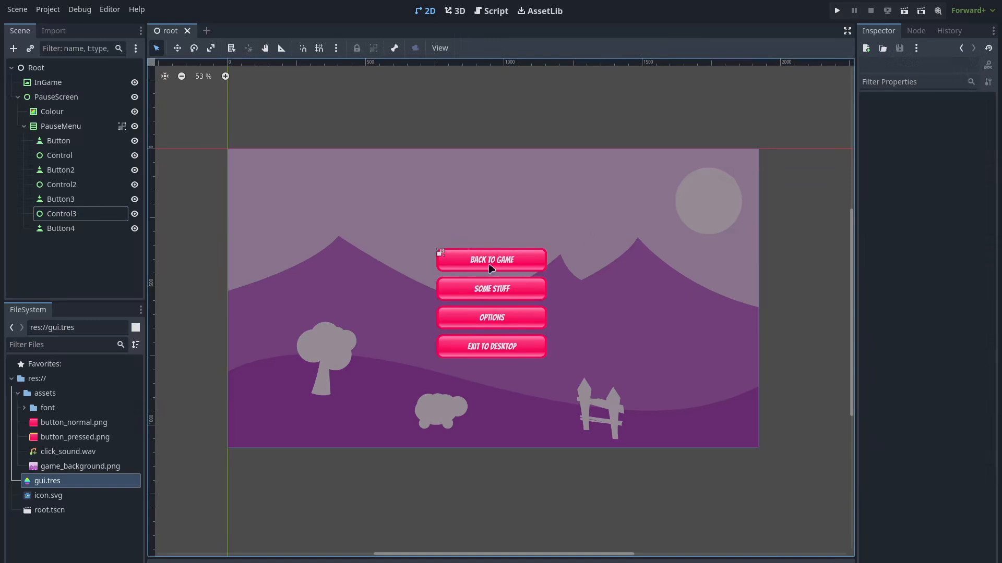
Run the project, setting the current scene as the main scene
{"action": "scroll", "coordinate": [502, 237], "scroll_direction": "up", "scroll_amount": 1}
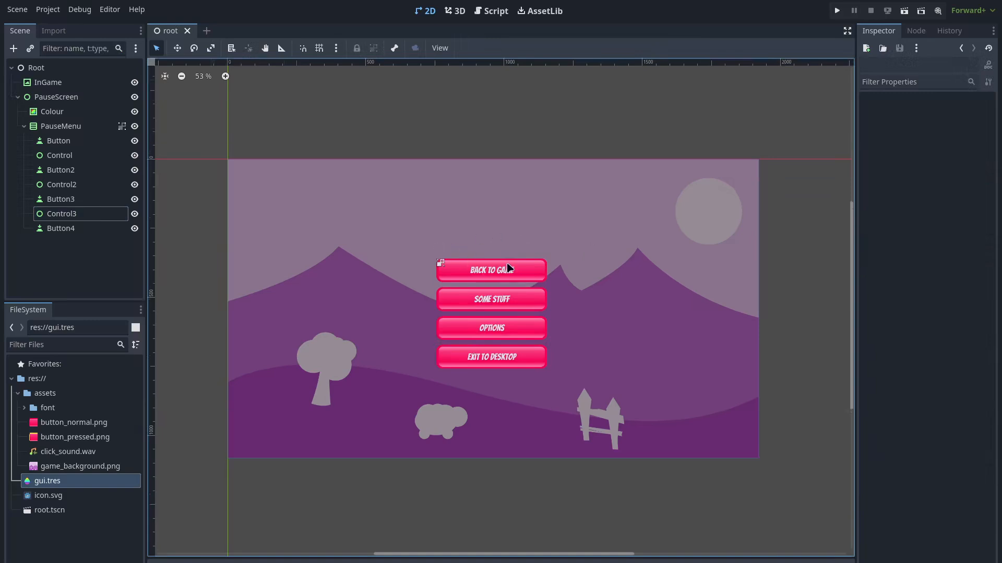
{"action": "scroll", "coordinate": [509, 268], "scroll_direction": "up", "scroll_amount": 1}
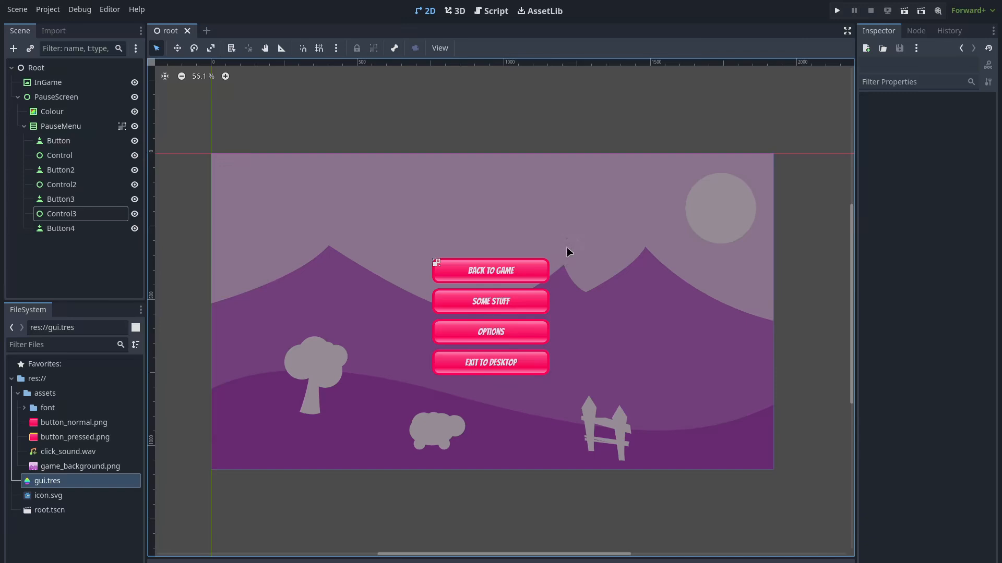
{"action": "left_click", "coordinate": [837, 11]}
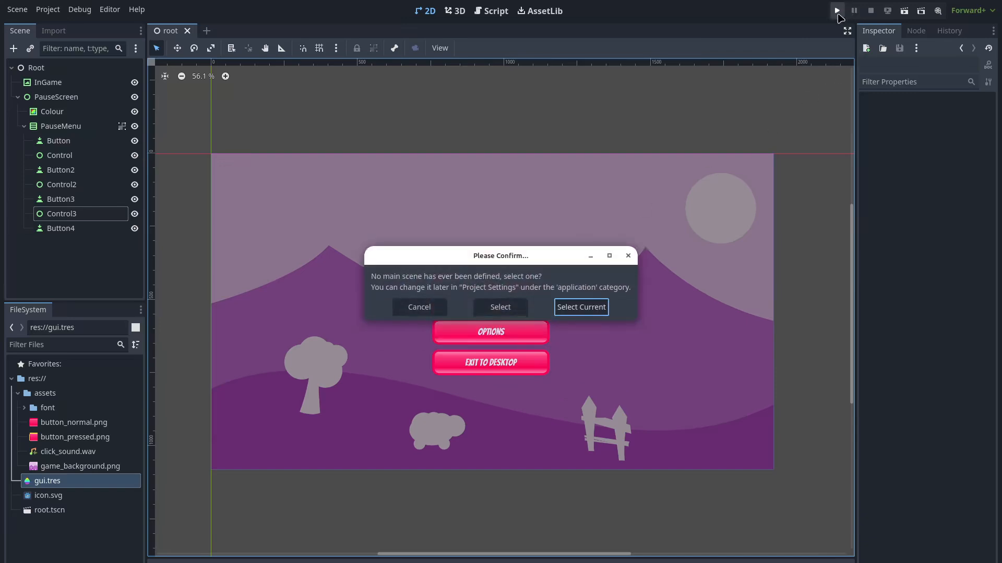
{"action": "left_click", "coordinate": [600, 307]}
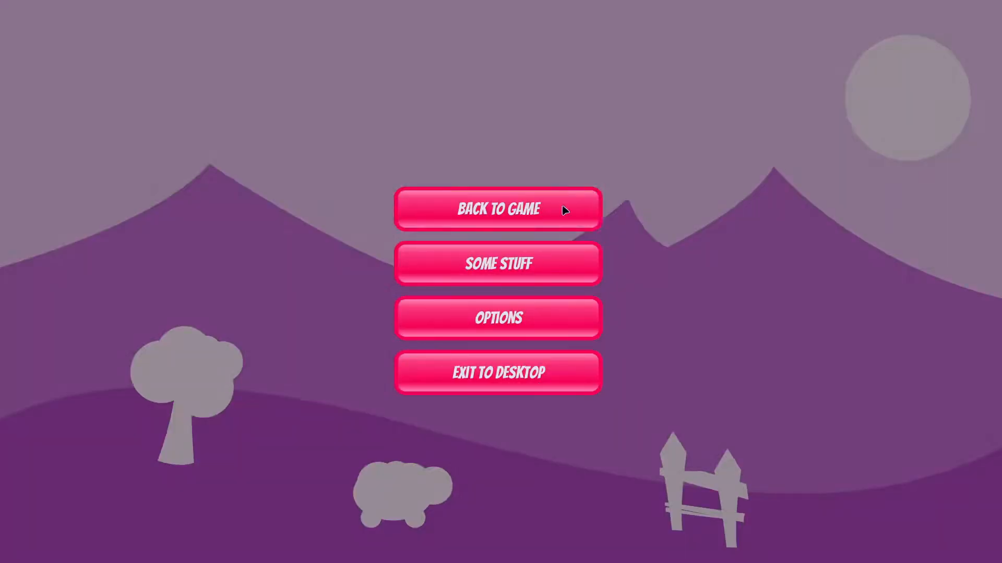
Test all four pause-menu buttons in the running game, close it, and open gui.tres
{"action": "left_click", "coordinate": [572, 203]}
{"action": "left_click", "coordinate": [562, 273]}
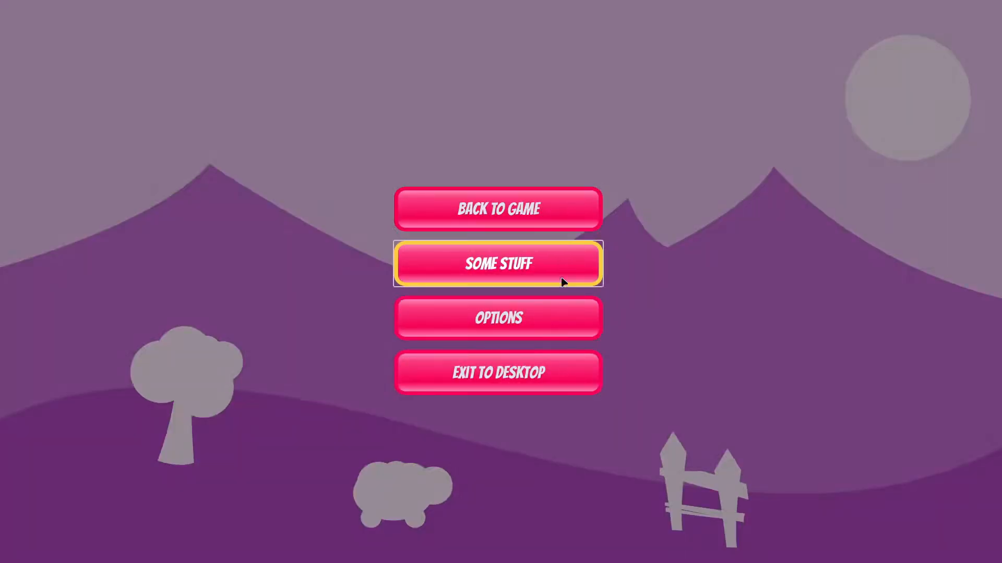
{"action": "left_click", "coordinate": [557, 325]}
{"action": "left_click", "coordinate": [554, 379]}
{"action": "left_click", "coordinate": [564, 265]}
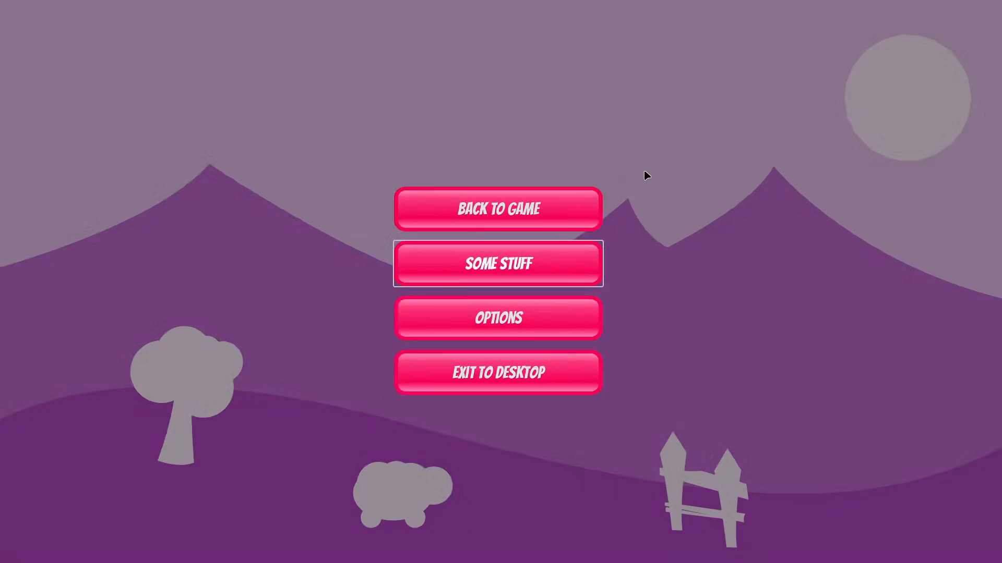
{"action": "left_click", "coordinate": [586, 220]}
{"action": "left_click", "coordinate": [561, 321]}
{"action": "left_click", "coordinate": [566, 214]}
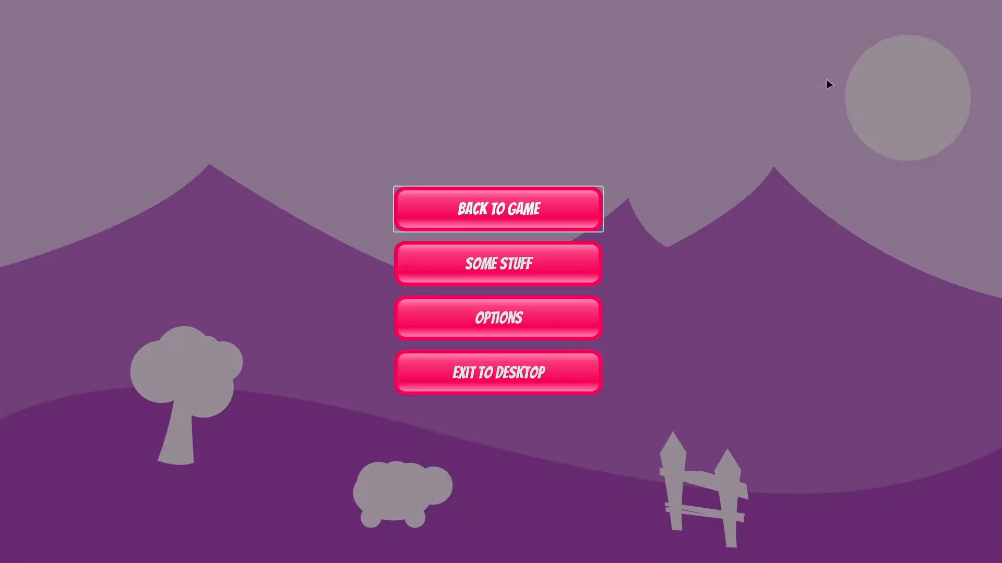
{"action": "left_click", "coordinate": [989, 1]}
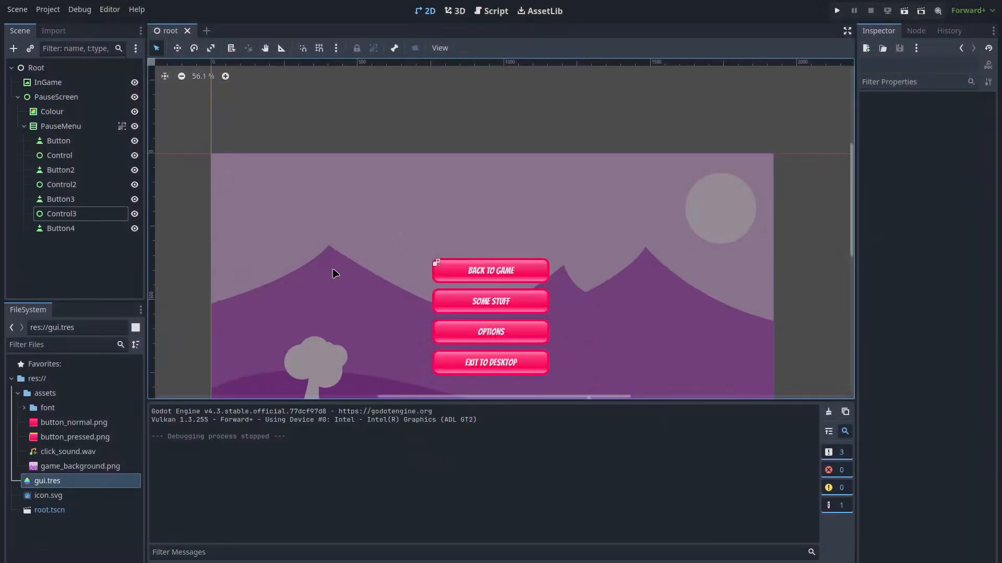
{"action": "double_click", "coordinate": [84, 484]}
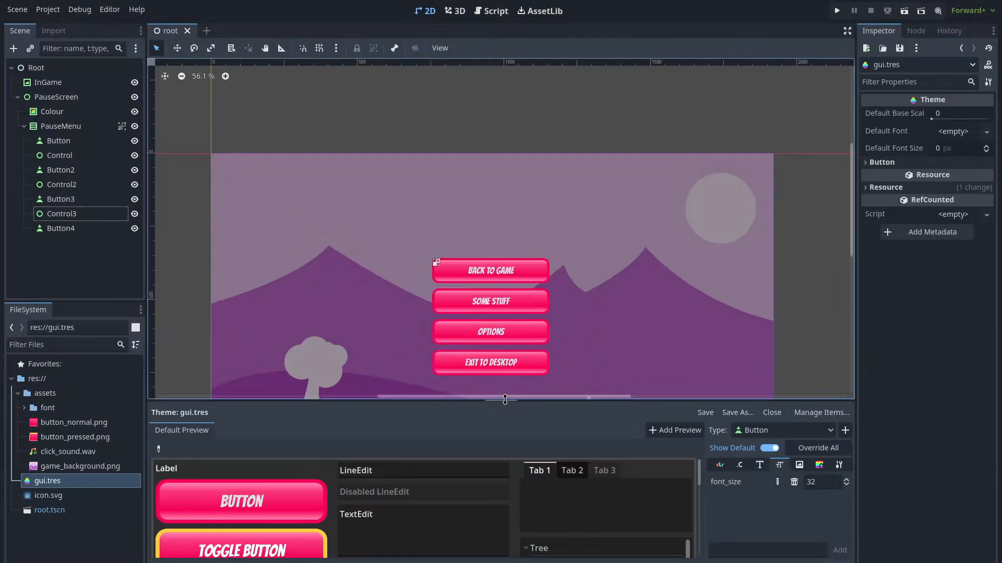
Enlarge the Theme panel and make the Button focus style reuse the hover StyleBox
{"action": "left_click_drag", "start_coordinate": [505, 401], "coordinate": [501, 142]}
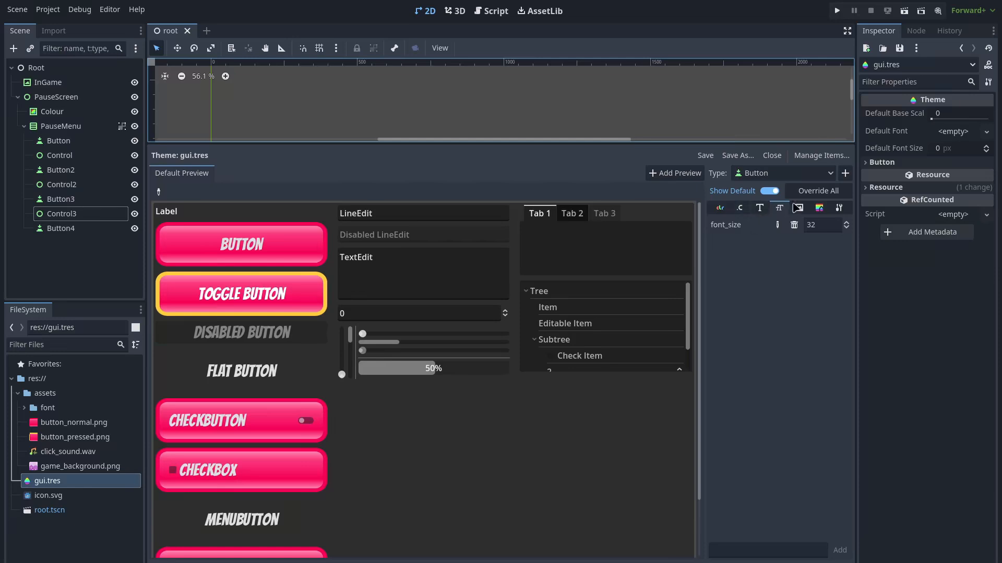
{"action": "left_click", "coordinate": [820, 210]}
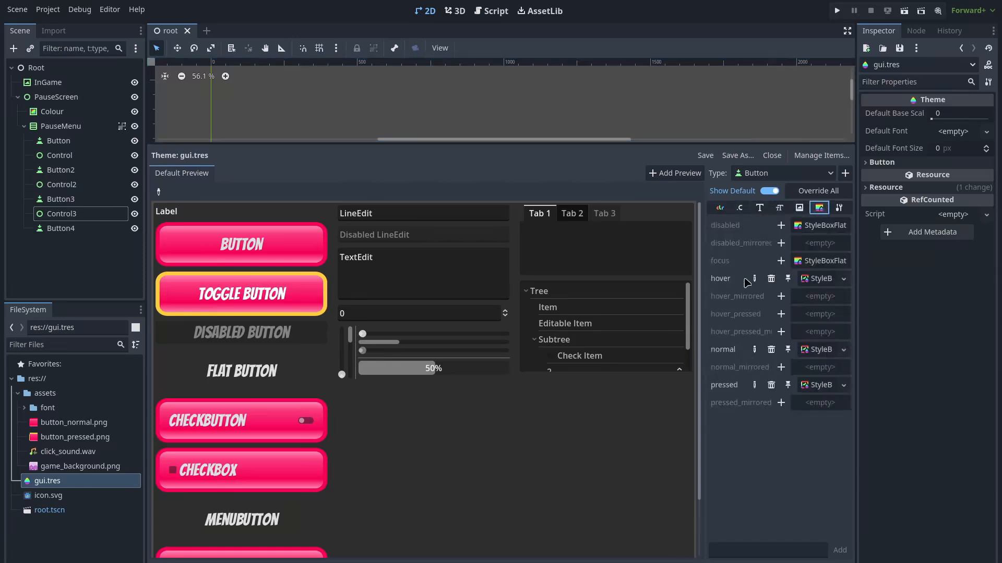
{"action": "left_click", "coordinate": [833, 266]}
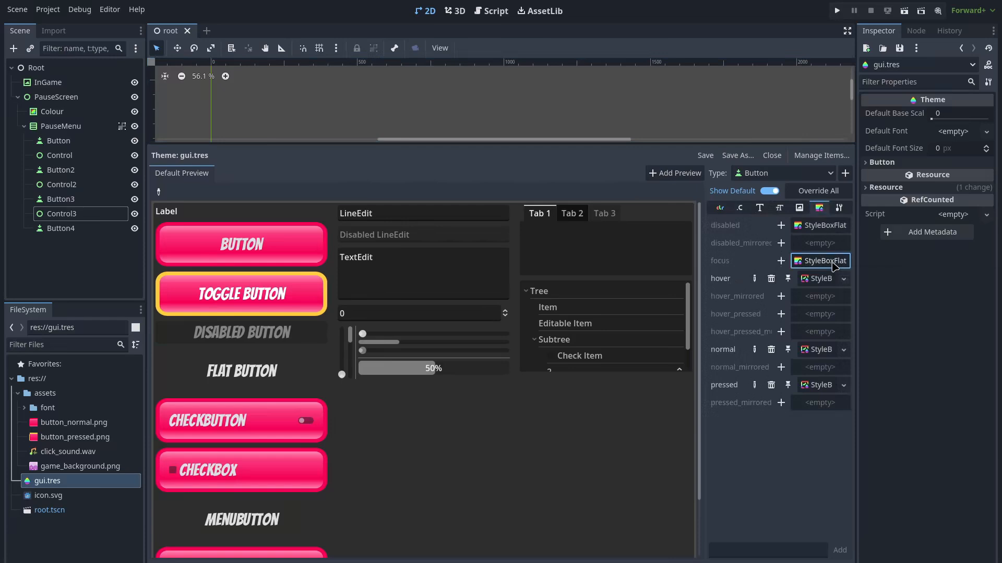
{"action": "left_click", "coordinate": [781, 260]}
{"action": "left_click_drag", "start_coordinate": [817, 280], "coordinate": [823, 267]}
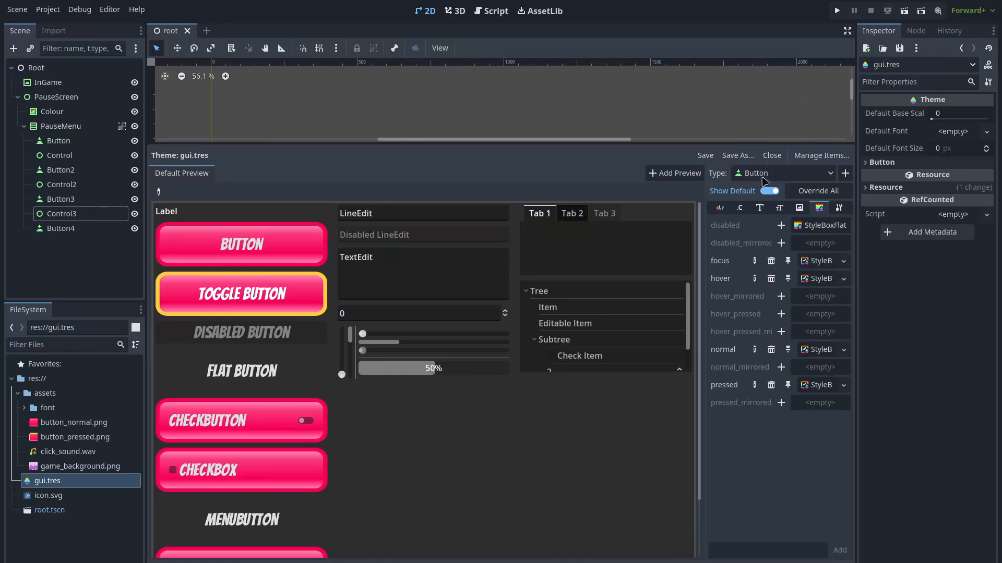
{"action": "left_click", "coordinate": [836, 10]}
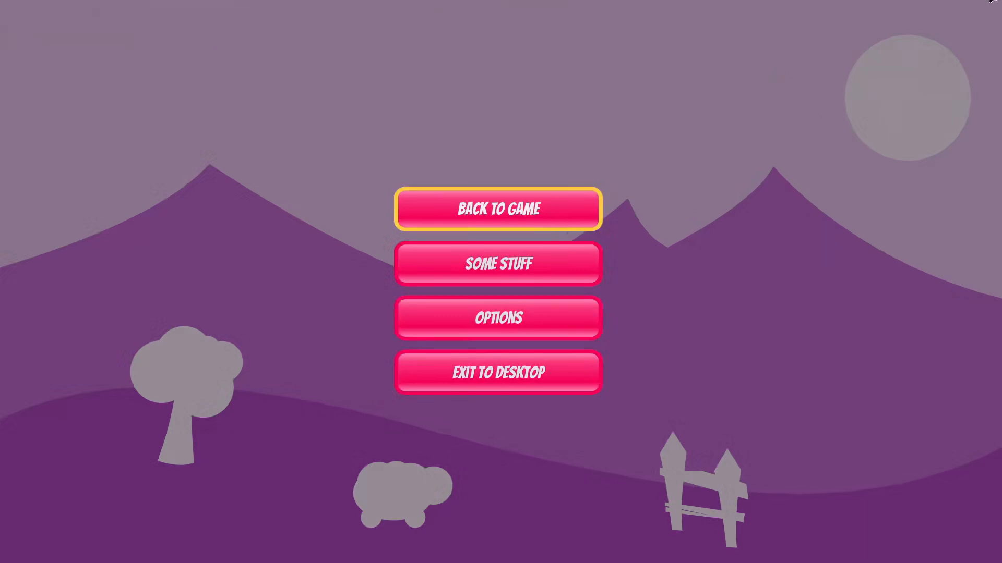
Close the test run, shrink the Output panel, and select the Root node
{"action": "left_click", "coordinate": [989, 0]}
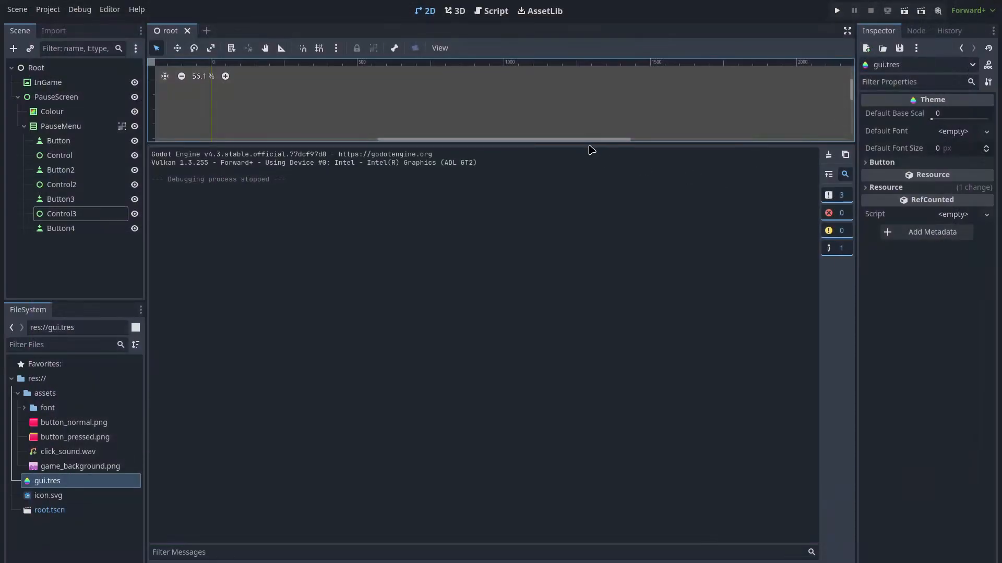
{"action": "left_click_drag", "start_coordinate": [588, 145], "coordinate": [523, 384]}
{"action": "left_click_drag", "start_coordinate": [509, 429], "coordinate": [510, 450]}
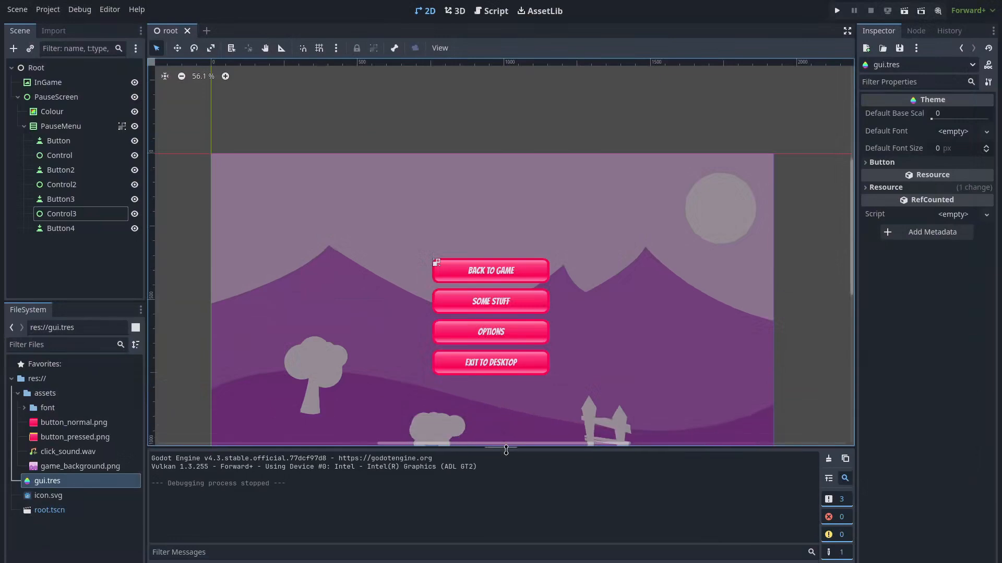
{"action": "scroll", "coordinate": [554, 227], "scroll_direction": "down", "scroll_amount": 2}
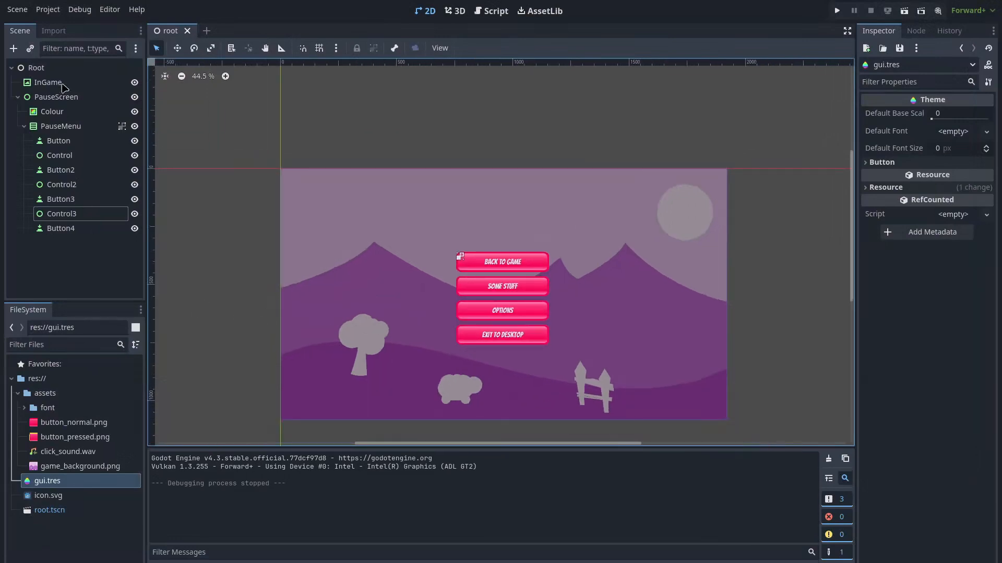
{"action": "left_click", "coordinate": [68, 73]}
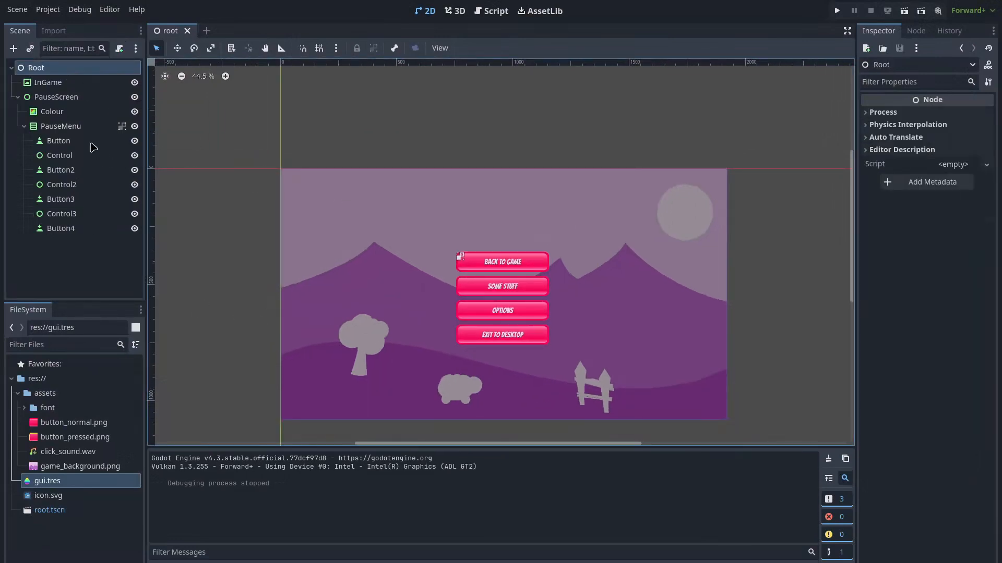
{"action": "double_click", "coordinate": [92, 142]}
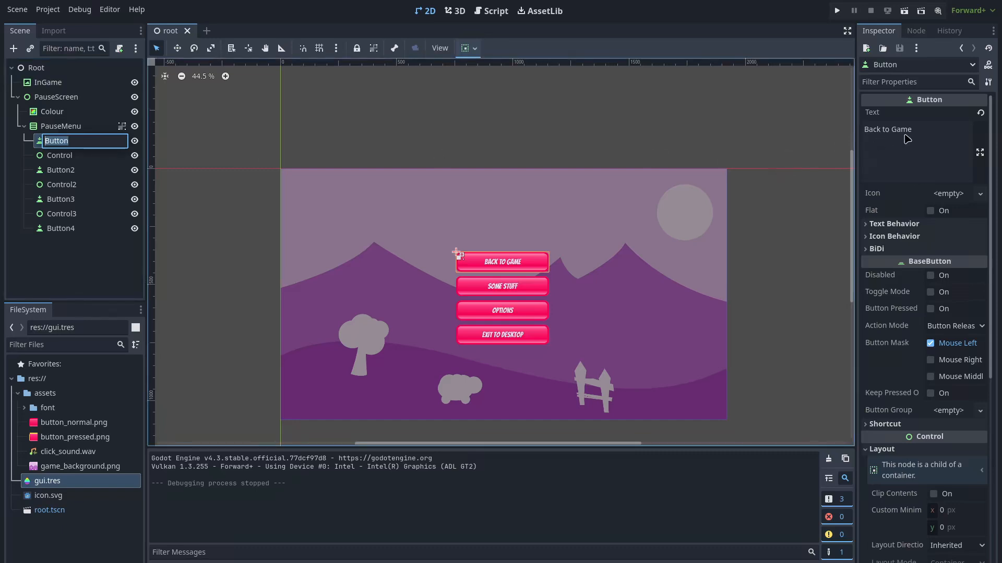
Rename the first two button nodes to BackToGame and SomeStuff
{"action": "type", "text": "BackToGame"}
{"action": "key", "text": "Return"}
{"action": "left_click", "coordinate": [82, 174]}
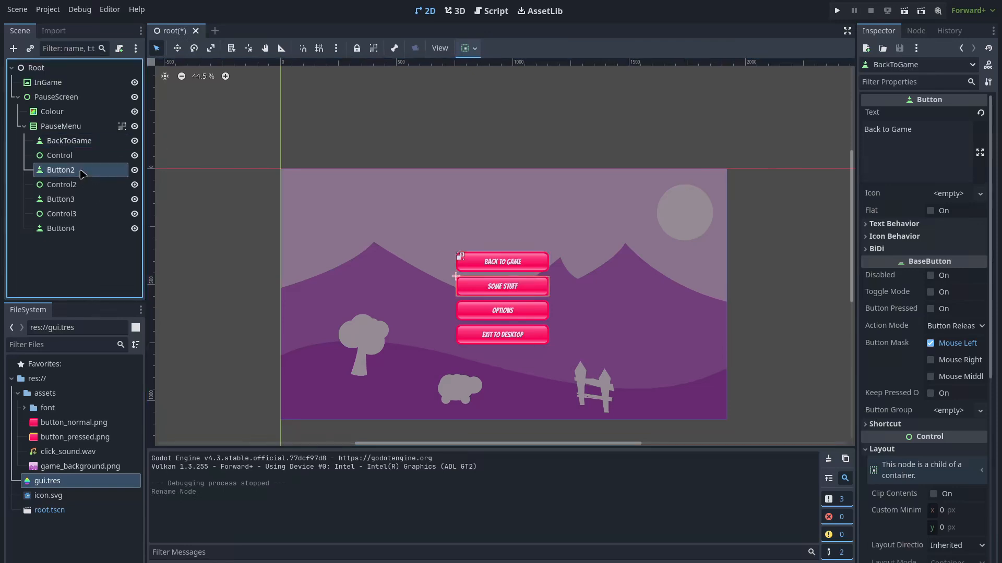
{"action": "double_click", "coordinate": [83, 174]}
{"action": "type", "text": "SomeStuff"}
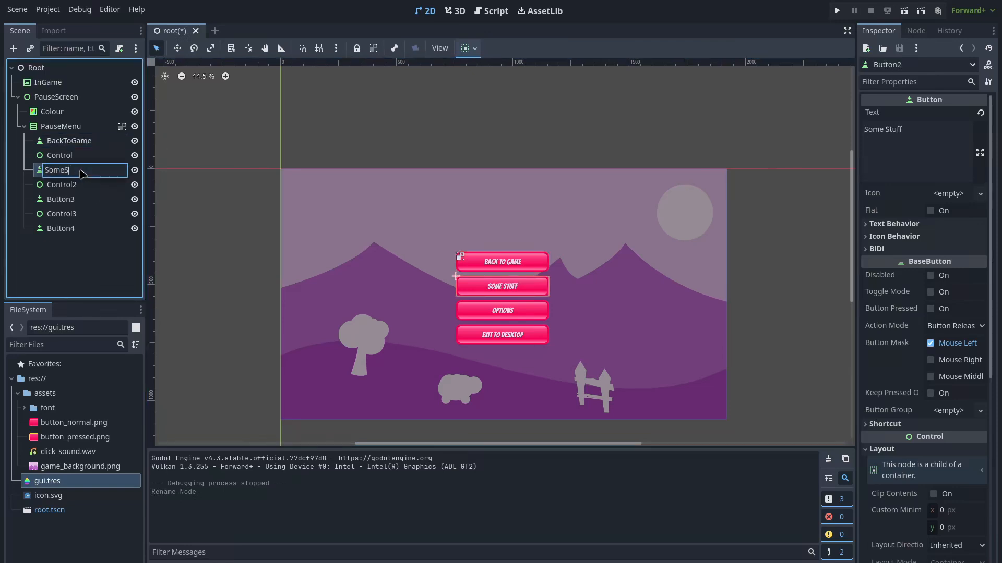
{"action": "key", "text": "Return"}
Rename the remaining button nodes to Options and ExitToDesktop
{"action": "double_click", "coordinate": [57, 199]}
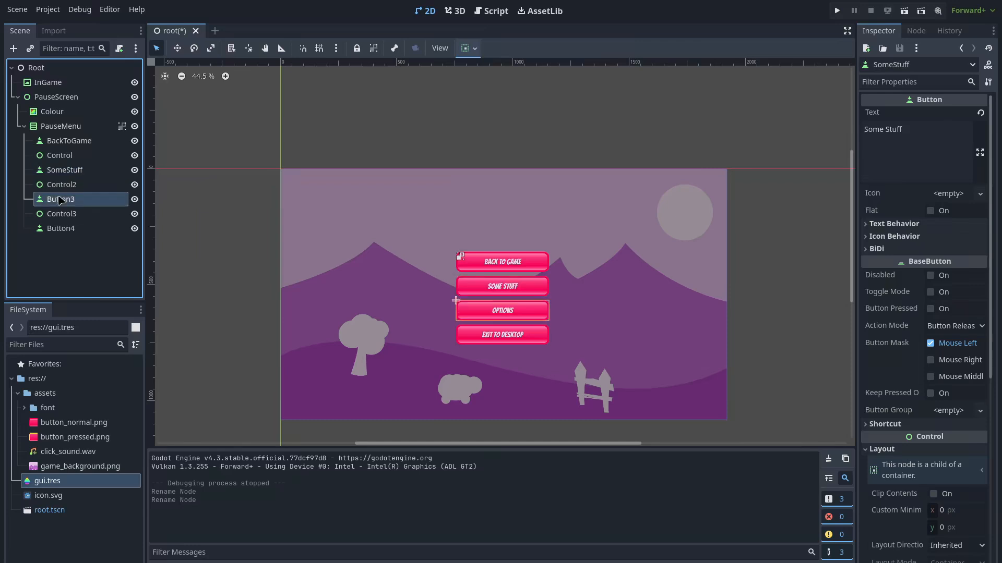
{"action": "type", "text": "Options"}
{"action": "key", "text": "Return"}
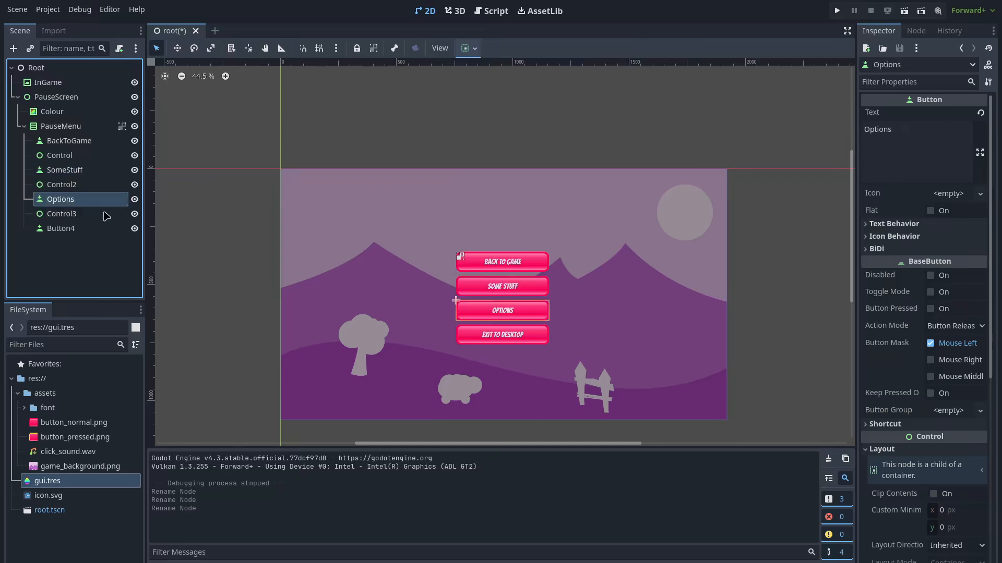
{"action": "left_click", "coordinate": [78, 230]}
{"action": "double_click", "coordinate": [77, 234]}
{"action": "type", "text": "Exit"}
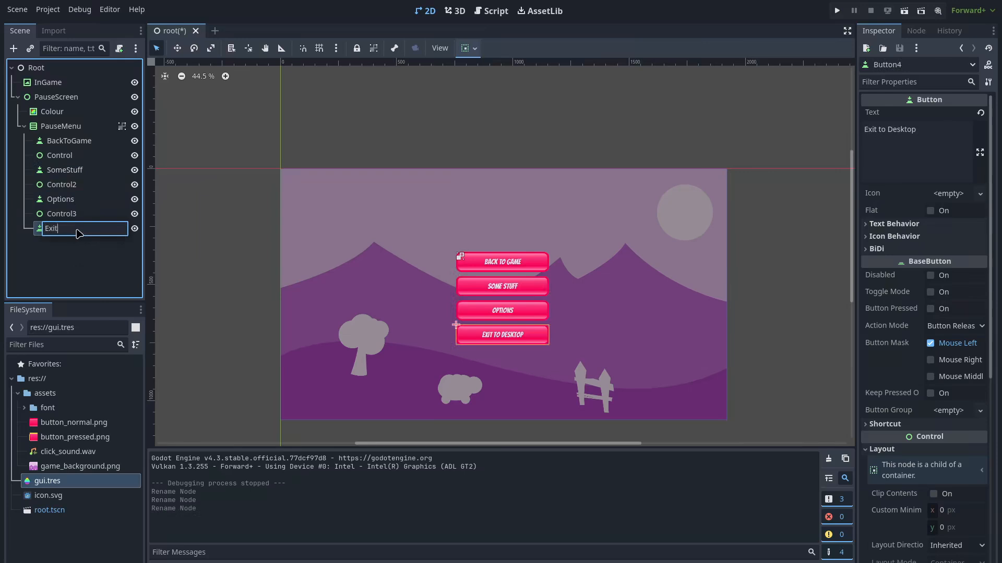
{"action": "type", "text": "ToDesktop"}
{"action": "key", "text": "Return"}
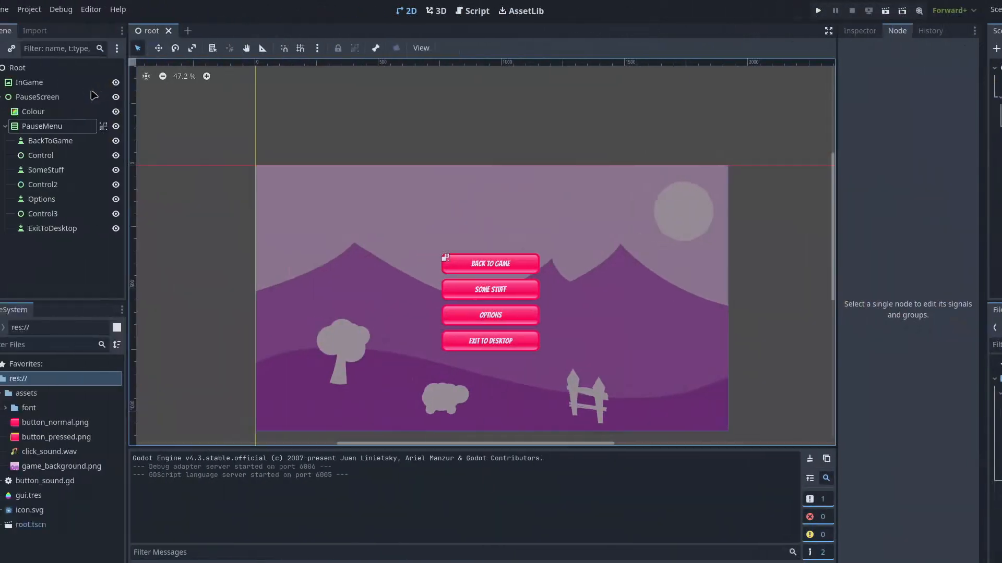
{"action": "left_click", "coordinate": [104, 99]}
Attach a new pause_screen.gd script to PauseScreen, add 'signal button_pressed', and save
{"action": "right_click", "coordinate": [106, 102]}
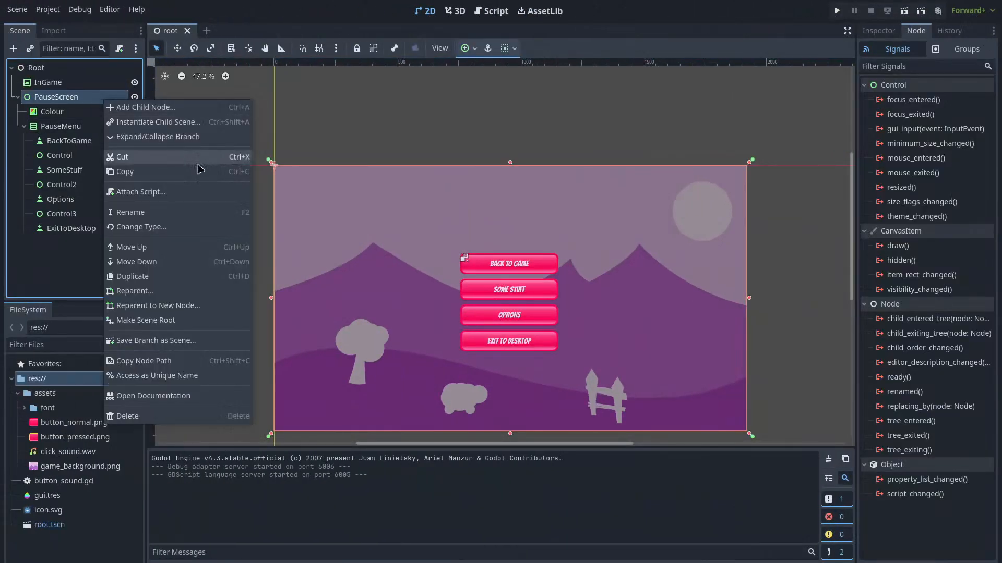
{"action": "left_click", "coordinate": [141, 192]}
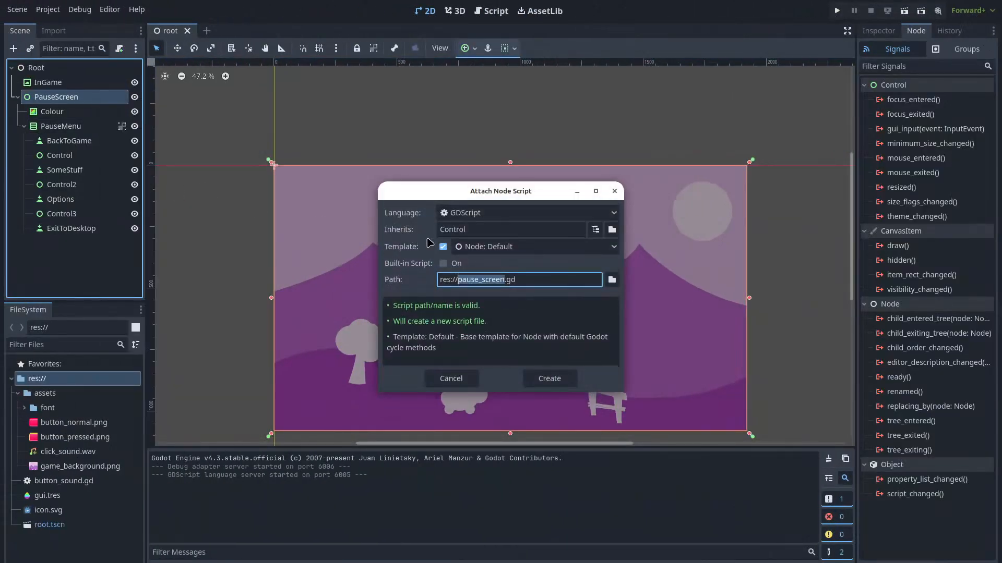
{"action": "left_click", "coordinate": [553, 380]}
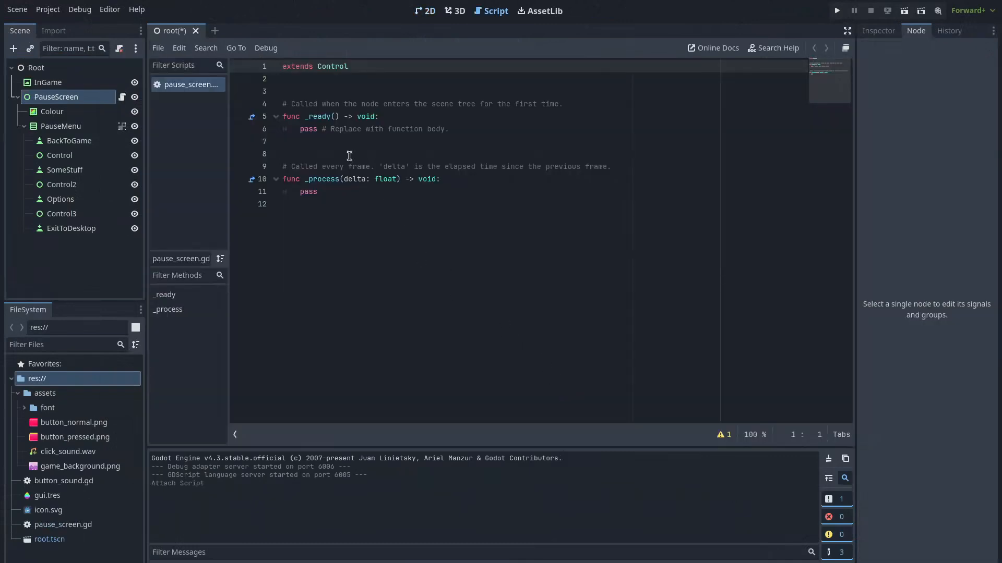
{"action": "left_click", "coordinate": [354, 84]}
{"action": "key", "text": "Return"}
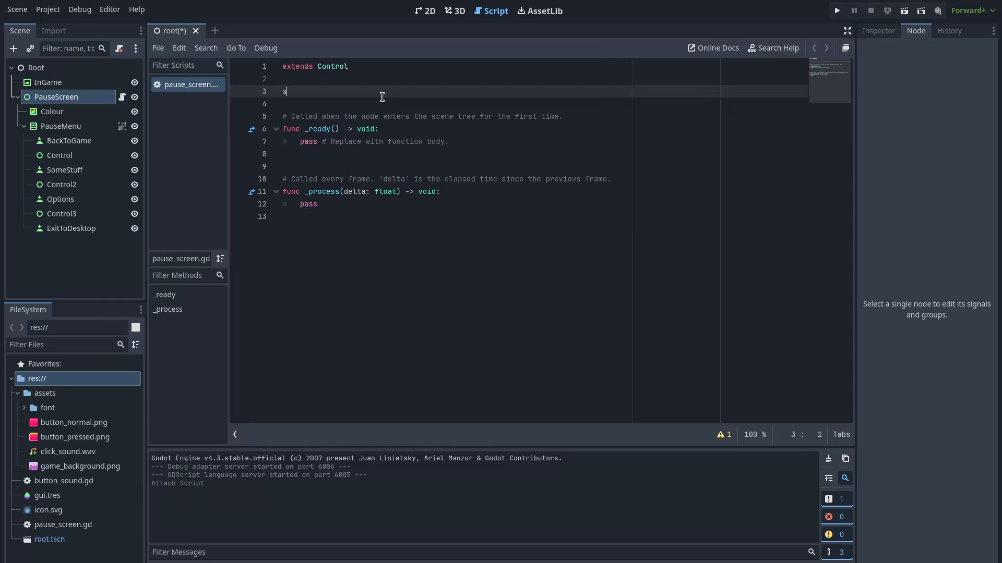
{"action": "type", "text": "signal button_pressed"}
{"action": "key", "text": "ctrl+s"}
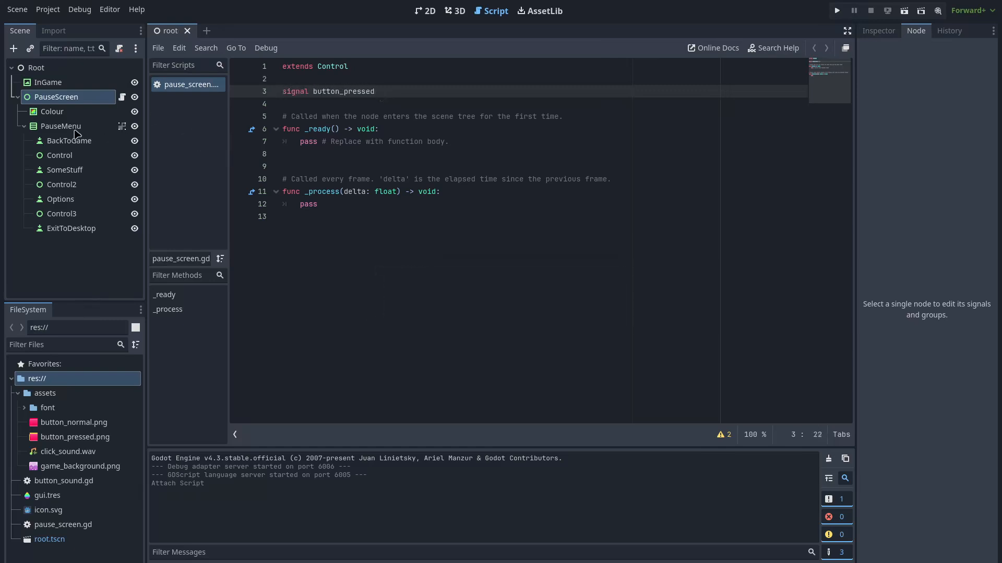
Connect the BackToGame and SomeStuff pressed signals to pause_screen.gd handlers
{"action": "left_click", "coordinate": [78, 142]}
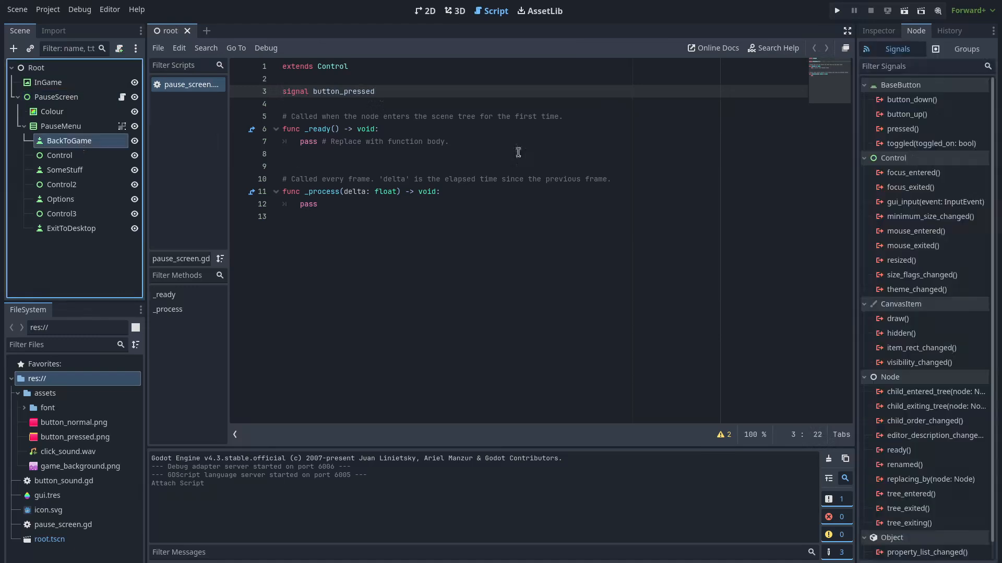
{"action": "double_click", "coordinate": [903, 130]}
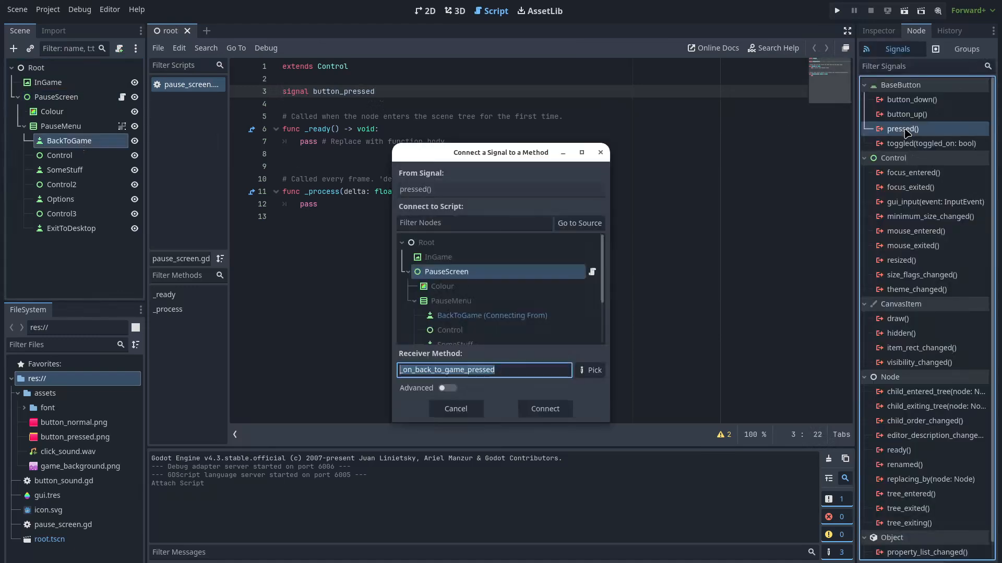
{"action": "left_click", "coordinate": [545, 409]}
{"action": "left_click", "coordinate": [67, 170]}
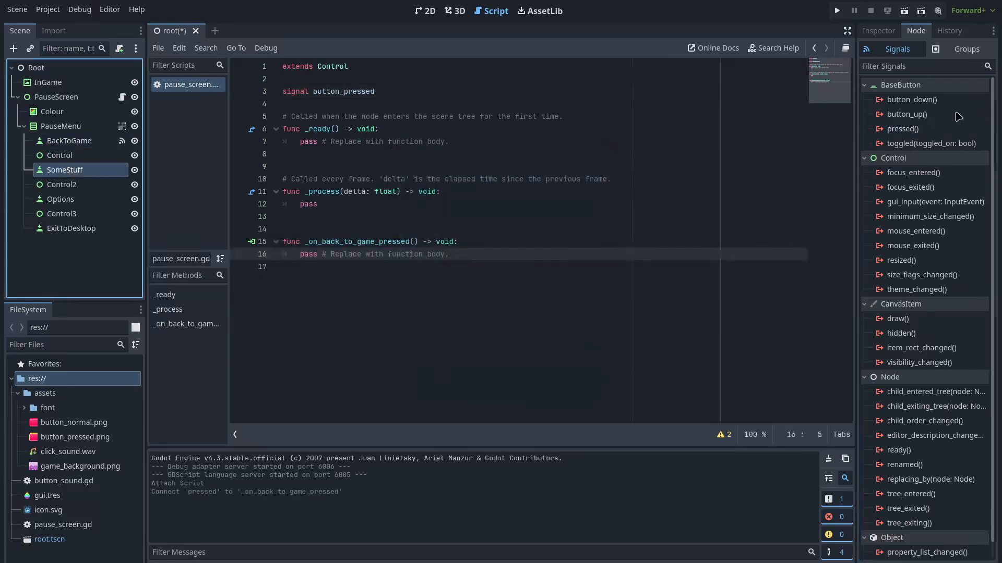
{"action": "double_click", "coordinate": [902, 130]}
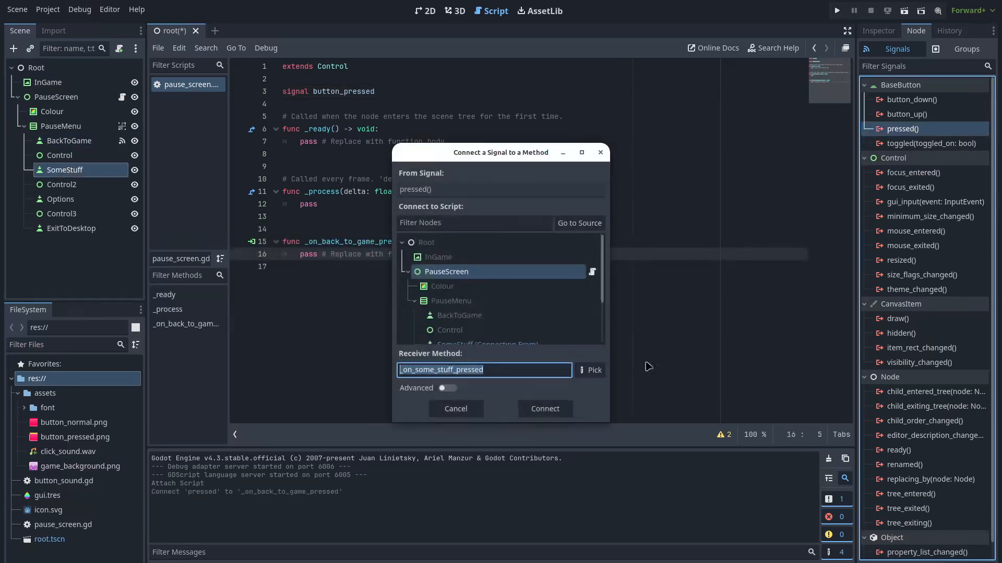
{"action": "left_click", "coordinate": [542, 411]}
Connect the Options and ExitToDesktop pressed signals to pause_screen.gd handlers
{"action": "left_click", "coordinate": [81, 201]}
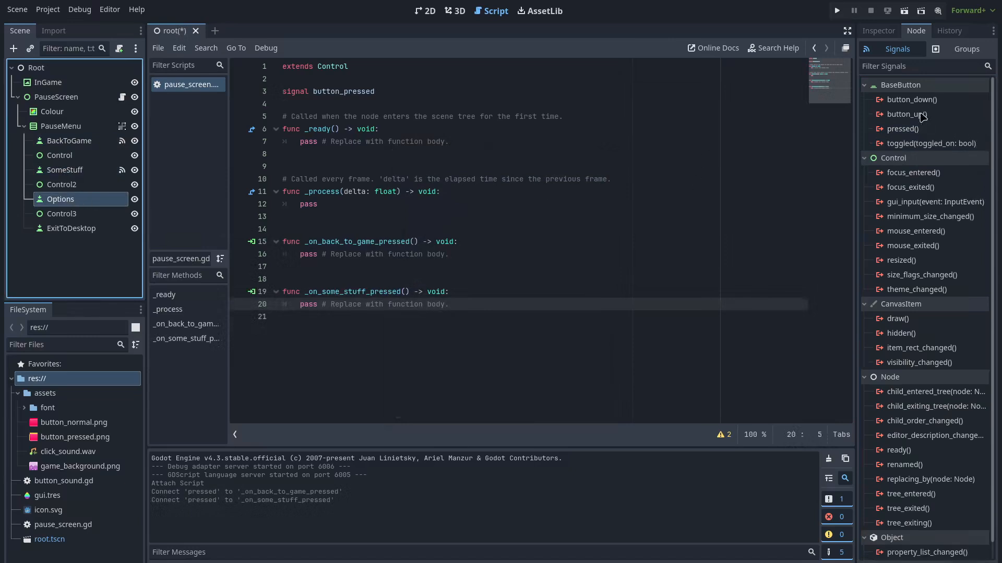
{"action": "double_click", "coordinate": [902, 129]}
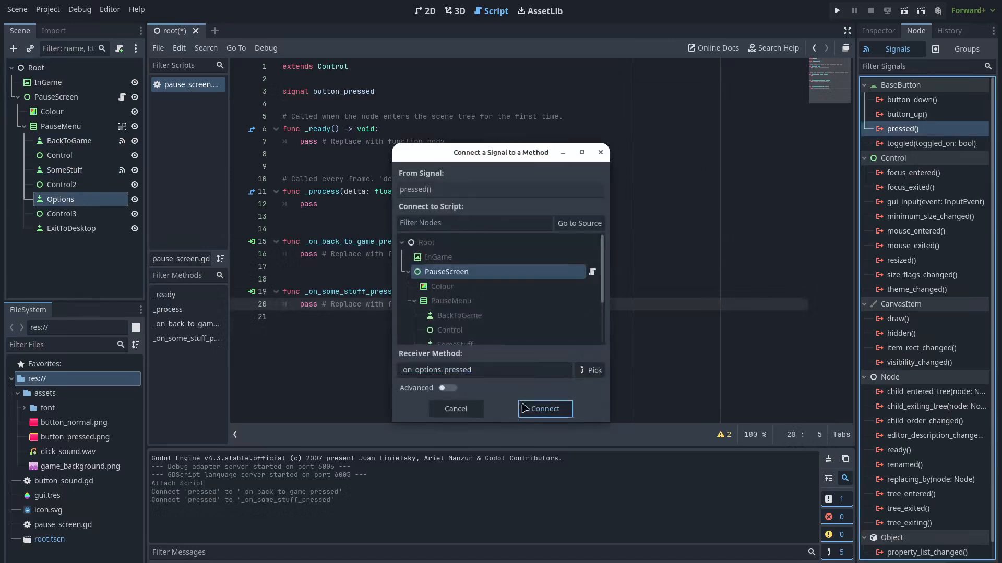
{"action": "left_click", "coordinate": [524, 409]}
{"action": "left_click", "coordinate": [71, 229]}
{"action": "left_click", "coordinate": [912, 130]}
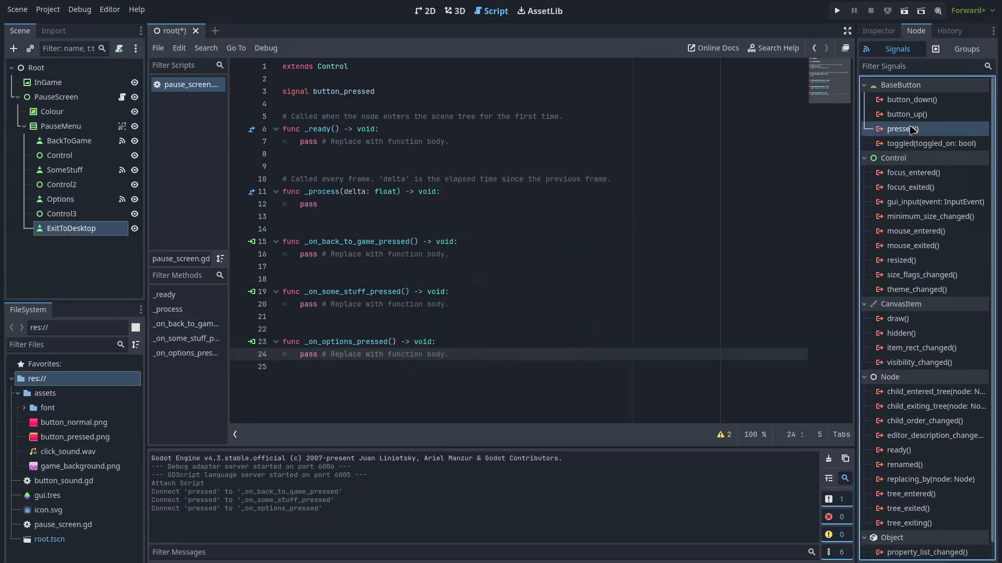
{"action": "double_click", "coordinate": [927, 130]}
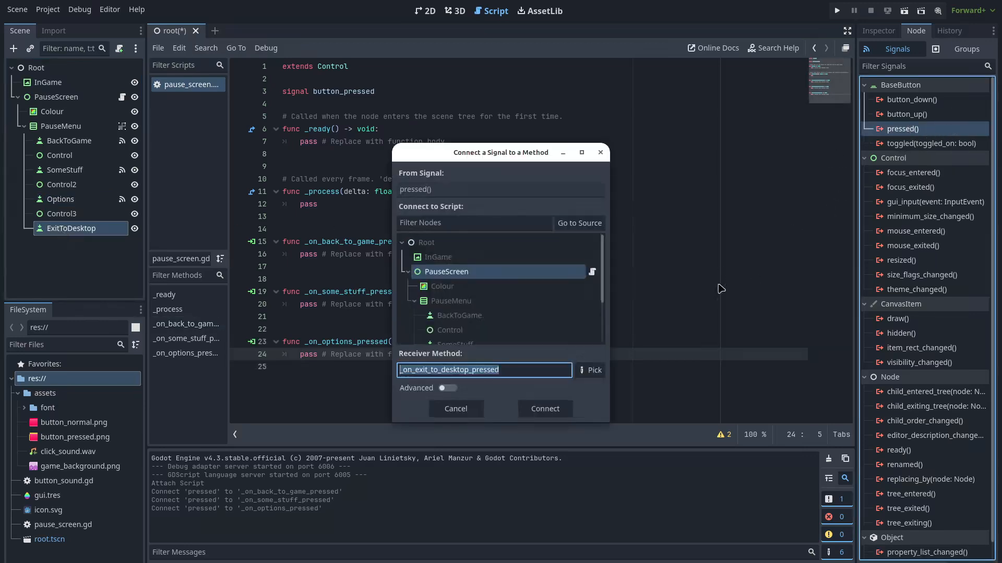
{"action": "left_click", "coordinate": [546, 409]}
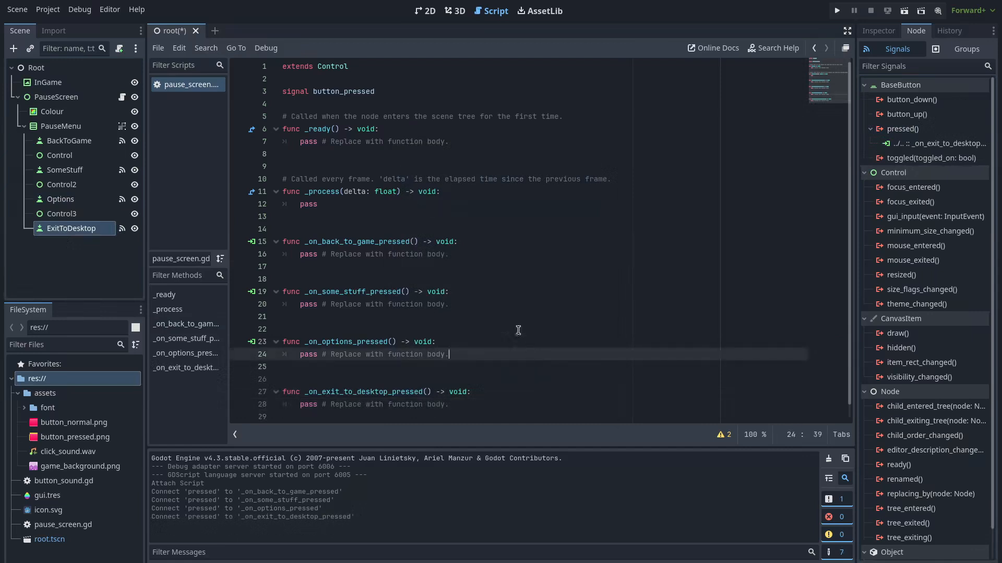
Replace the placeholder pass in the first handlers with button_pressed.emit()
{"action": "left_click_drag", "start_coordinate": [300, 255], "coordinate": [498, 254]}
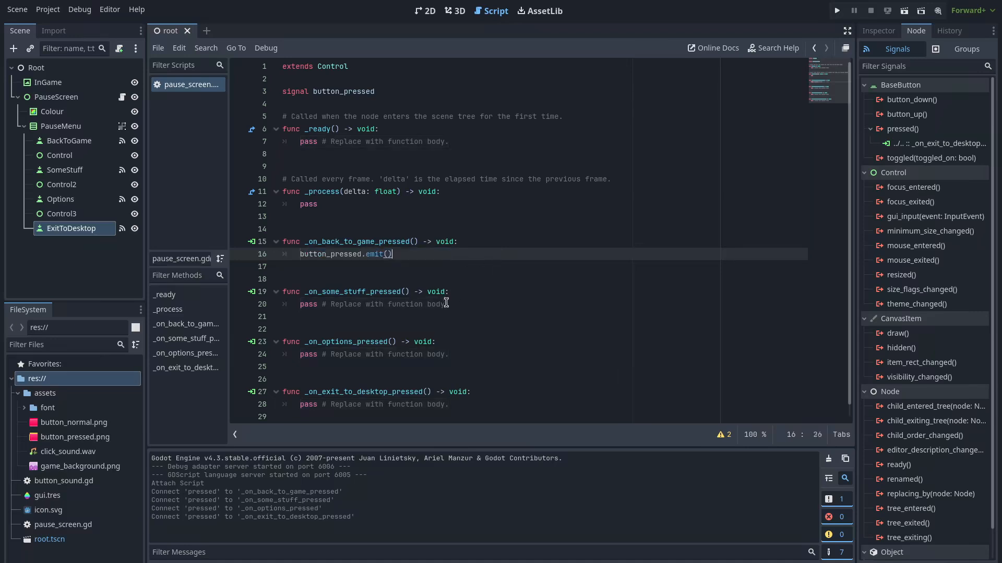
{"action": "left_click_drag", "start_coordinate": [446, 303], "coordinate": [300, 305]}
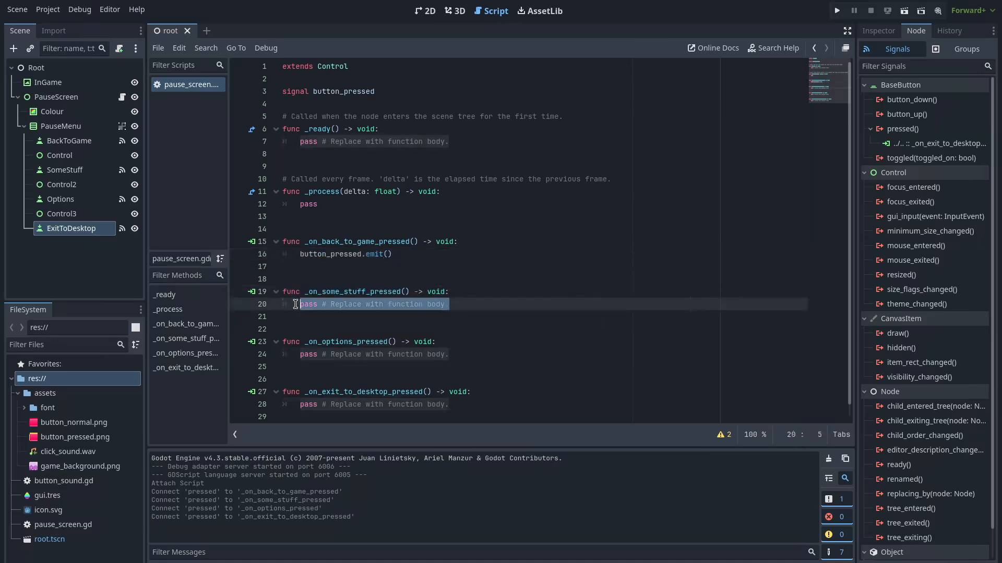
{"action": "type", "text": "button_pressed.emit()"}
{"action": "left_click_drag", "start_coordinate": [303, 351], "coordinate": [470, 360]}
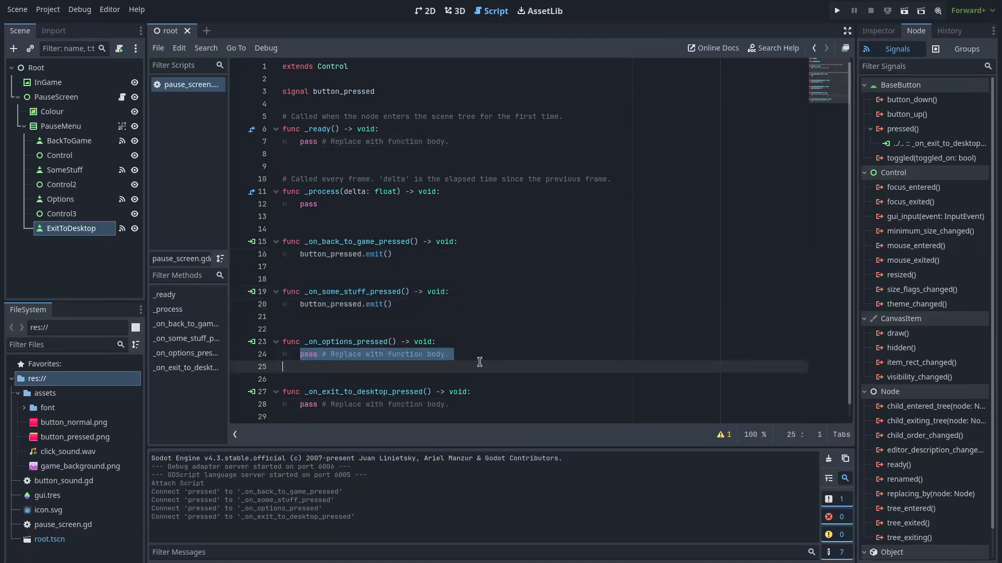
Paste button_pressed.emit() over the Options and ExitToDesktop handlers' pass lines
{"action": "type", "text": "button_pressed.emit()"}
{"action": "left_click_drag", "start_coordinate": [450, 405], "coordinate": [300, 405]}
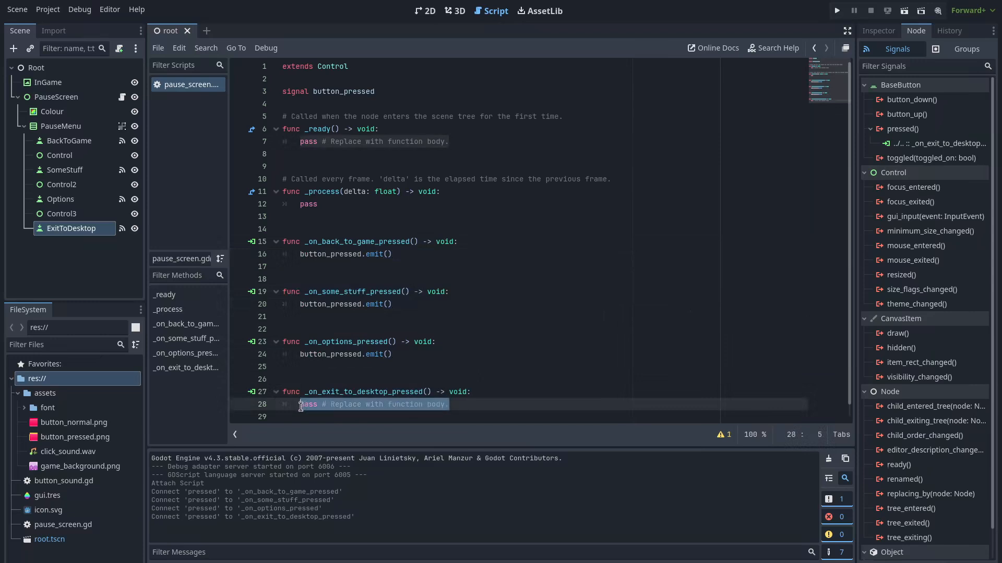
{"action": "type", "text": "button_pressed.emit()"}
{"action": "left_click", "coordinate": [531, 365]}
{"action": "scroll", "coordinate": [495, 292], "scroll_direction": "down", "scroll_amount": 1}
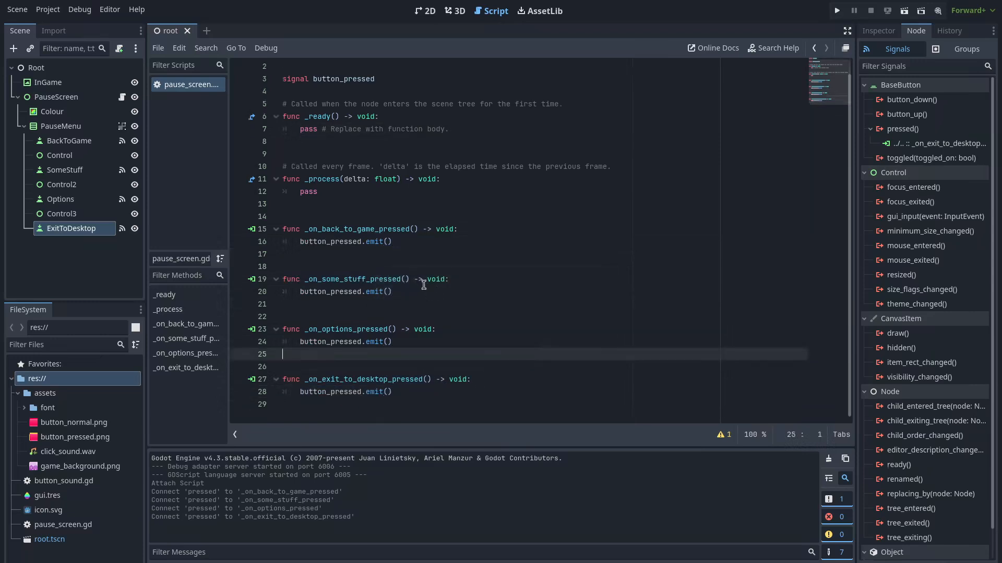
{"action": "left_click", "coordinate": [447, 295]}
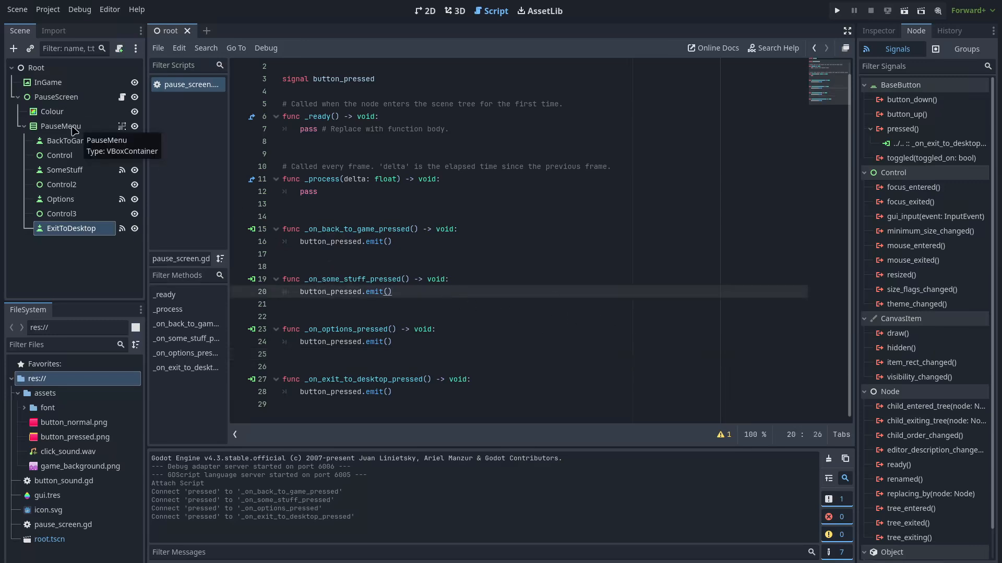
{"action": "right_click", "coordinate": [75, 98]}
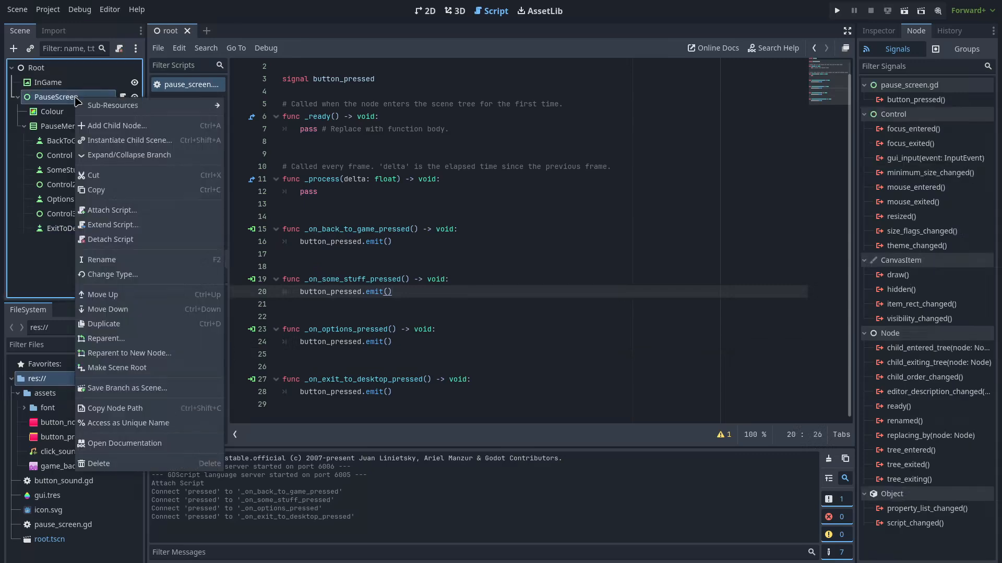
Add an AudioStreamPlayer child under PauseScreen and name it ButtonSounds
{"action": "left_click", "coordinate": [119, 126]}
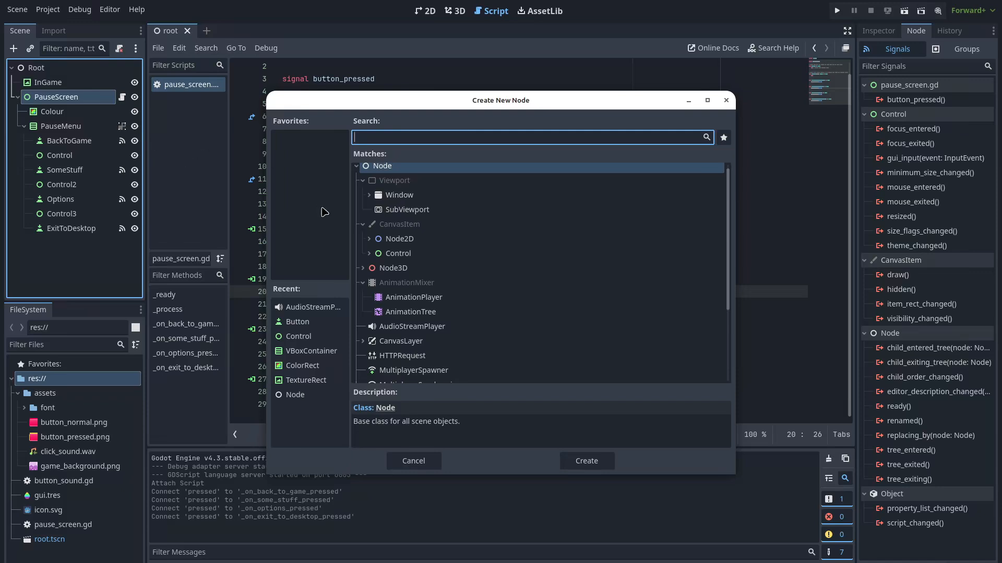
{"action": "double_click", "coordinate": [383, 327]}
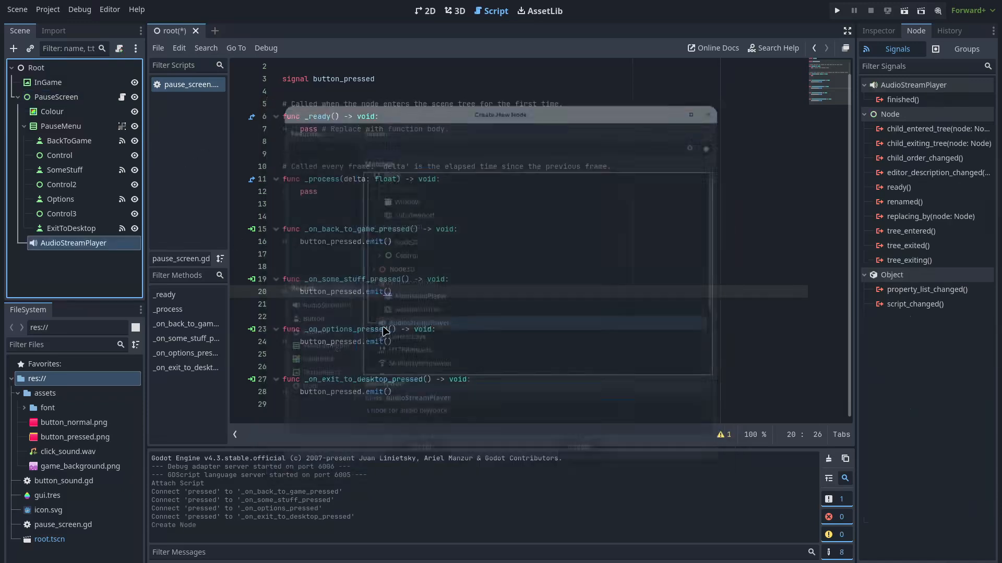
{"action": "double_click", "coordinate": [51, 244]}
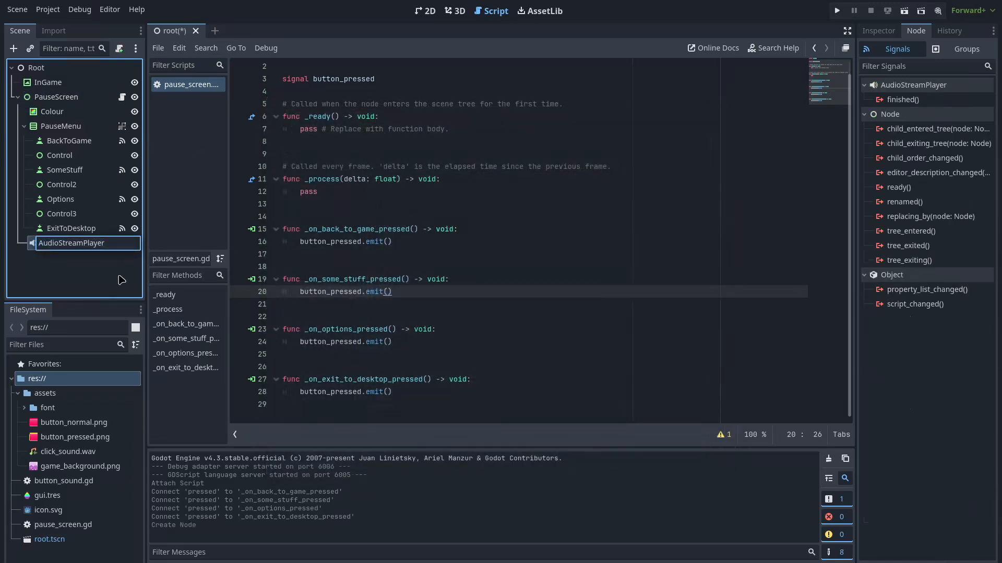
{"action": "type", "text": "ButtonSounds"}
{"action": "key", "text": "Return"}
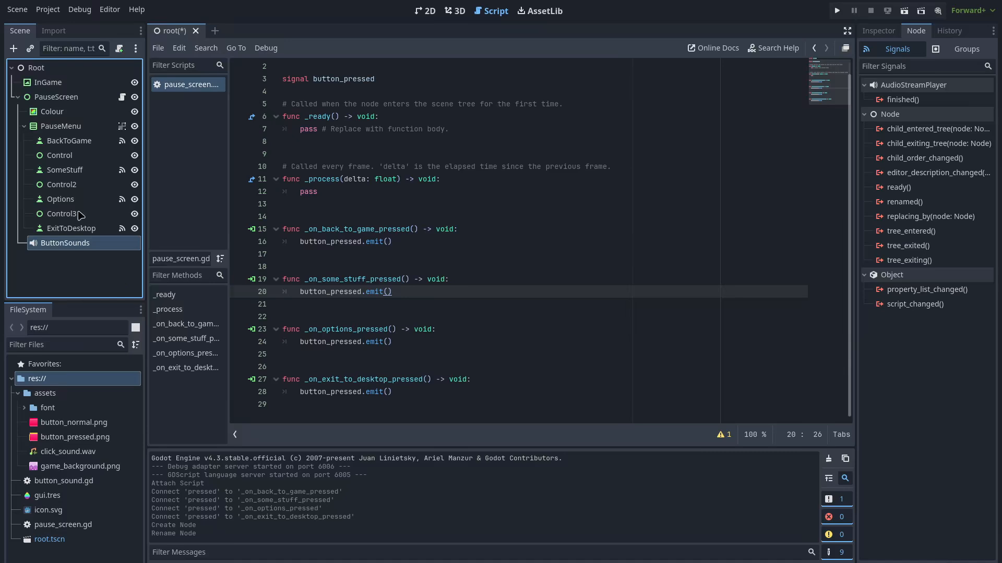
Attach a new button_sounds.gd script to ButtonSounds
{"action": "right_click", "coordinate": [101, 251]}
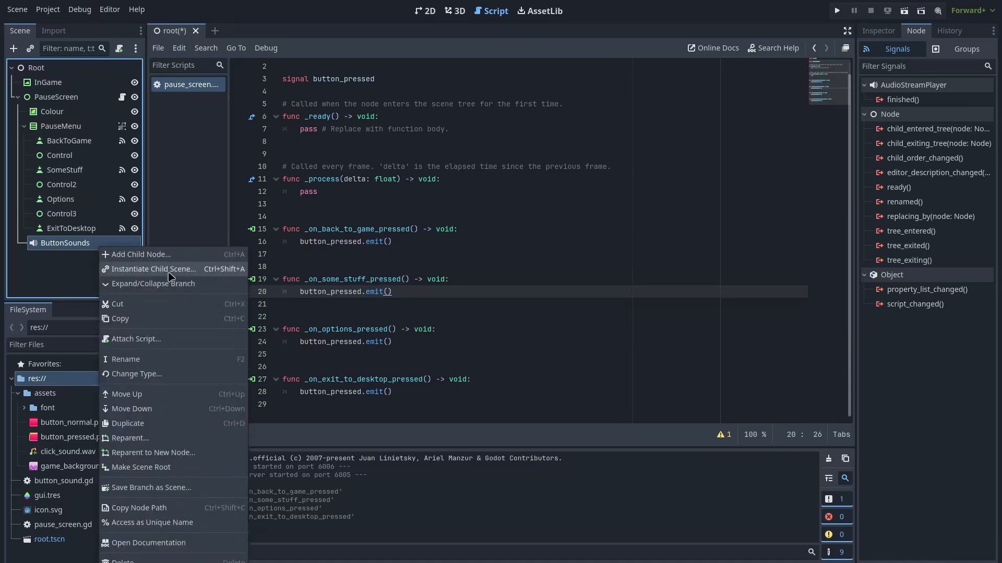
{"action": "left_click", "coordinate": [144, 340]}
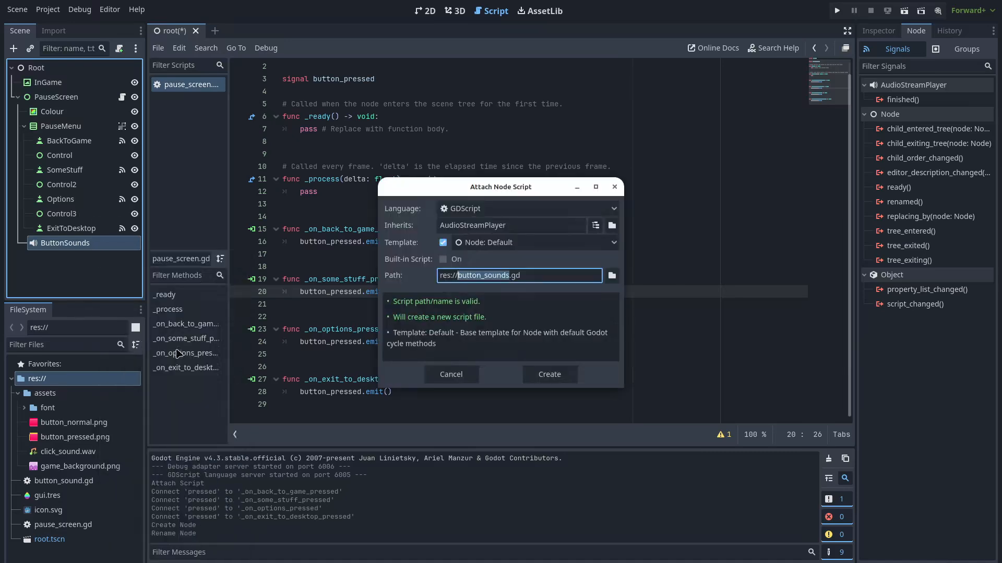
{"action": "left_click", "coordinate": [546, 374]}
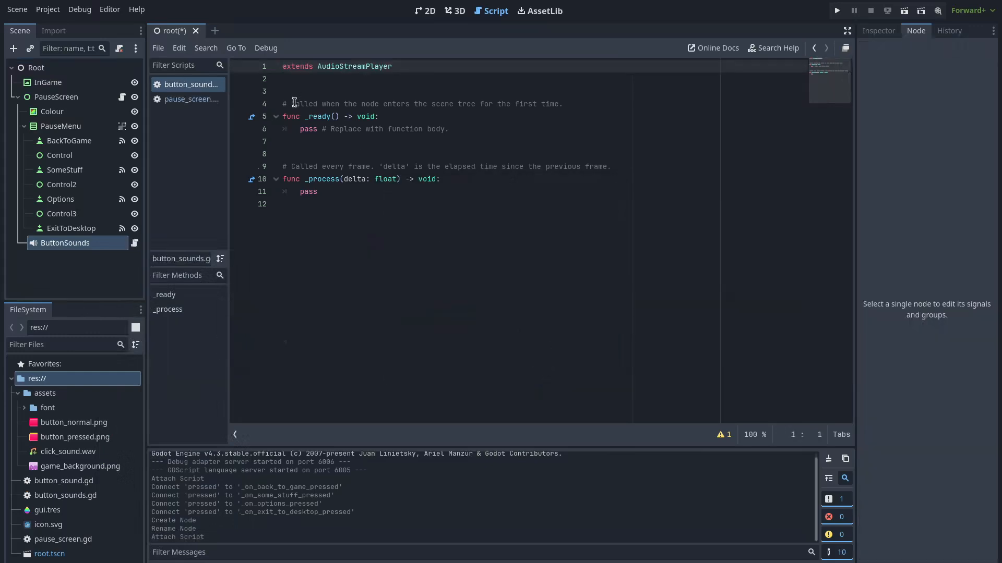
Replace pass in _ready with stream = preload("res://assets/click_sound.wav") and save the scene
{"action": "left_click_drag", "start_coordinate": [303, 130], "coordinate": [495, 137]}
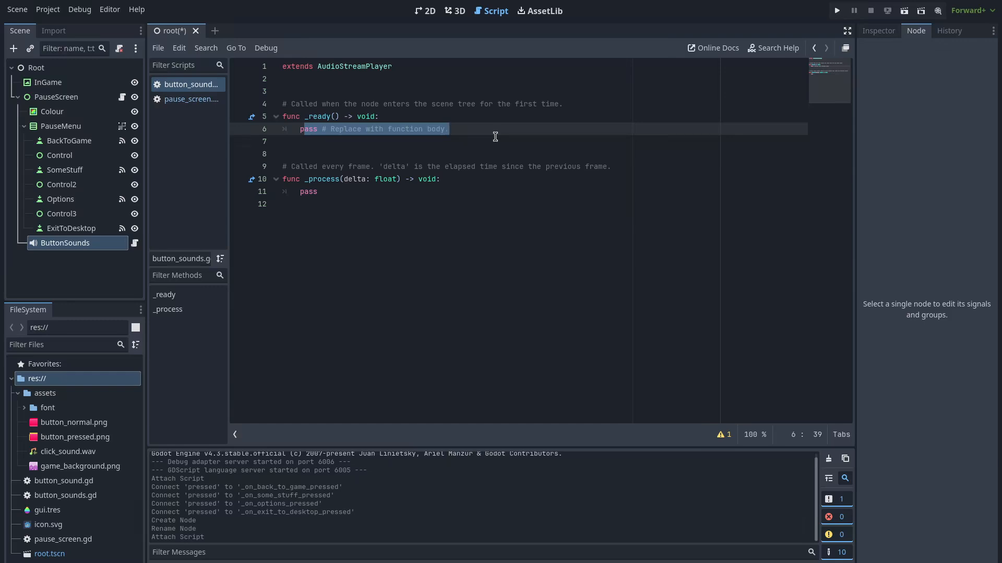
{"action": "key", "text": "BackSpace"}
{"action": "key", "text": "BackSpace"}
{"action": "type", "text": "stream = preload("}
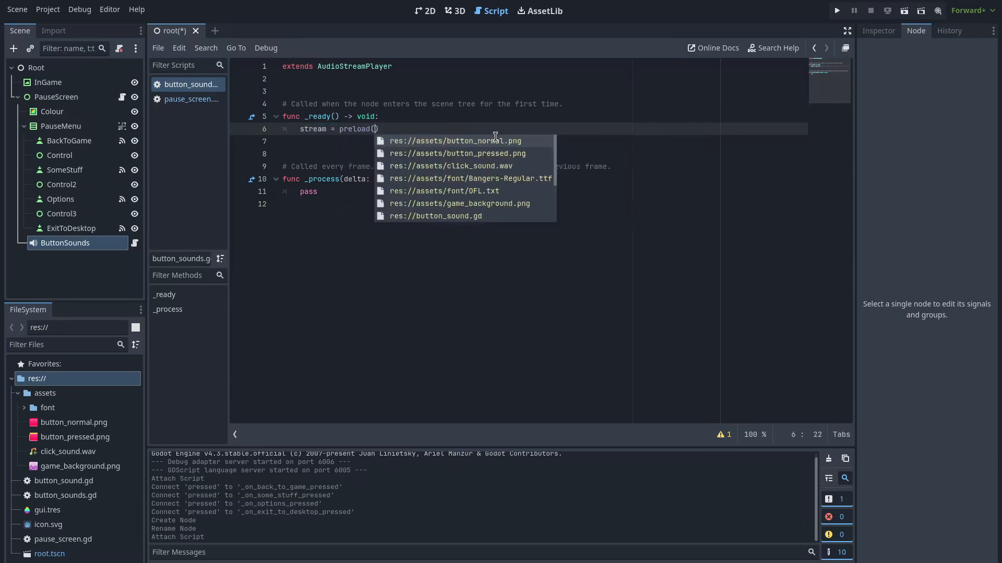
{"action": "left_click", "coordinate": [491, 167]}
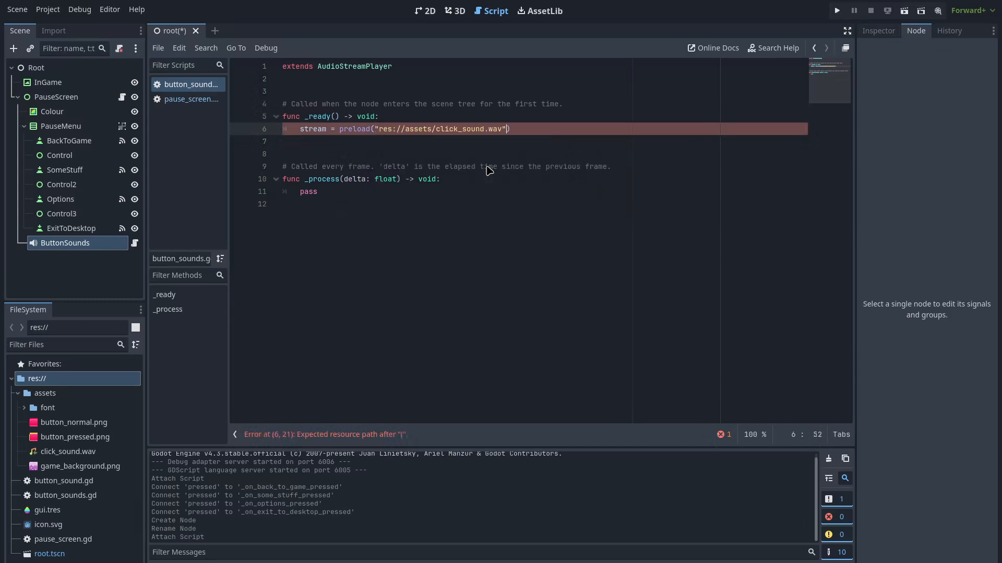
{"action": "left_click", "coordinate": [493, 204]}
{"action": "key", "text": "ctrl+s"}
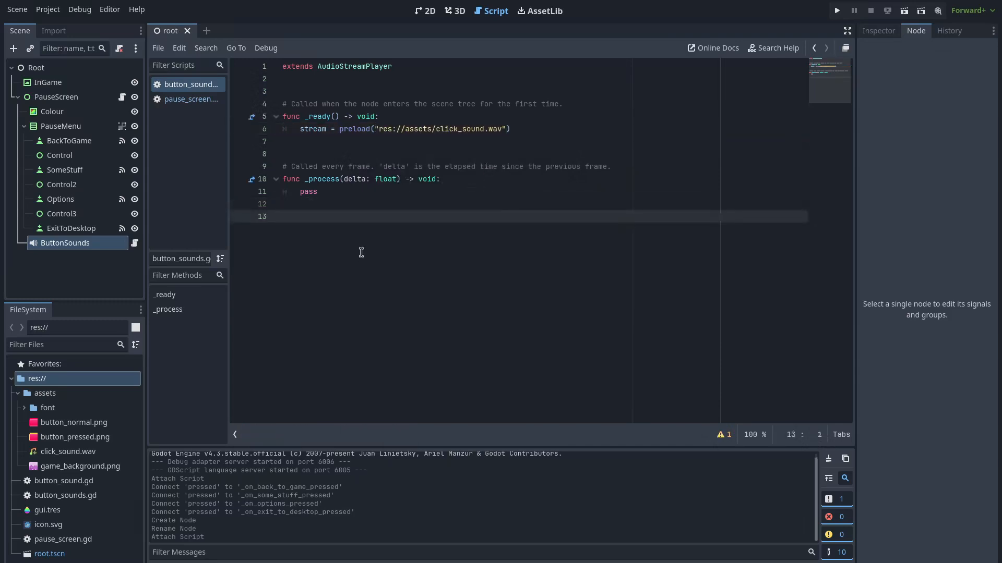
{"action": "key", "text": "ctrl+s"}
Connect PauseScreen's button_pressed signal to a new handler on ButtonSounds and save
{"action": "left_click", "coordinate": [89, 101]}
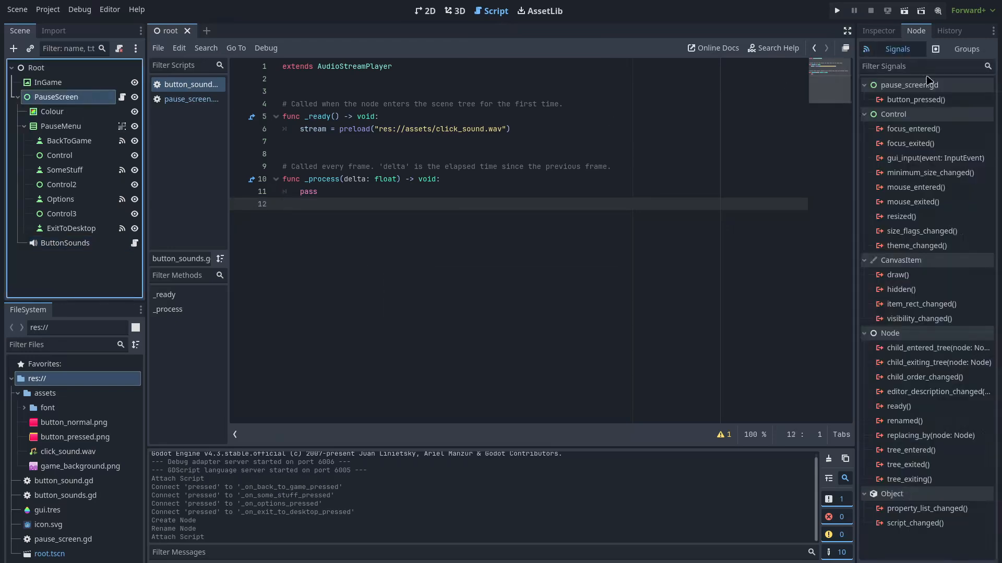
{"action": "double_click", "coordinate": [927, 101]}
{"action": "scroll", "coordinate": [519, 277], "scroll_direction": "down", "scroll_amount": 3}
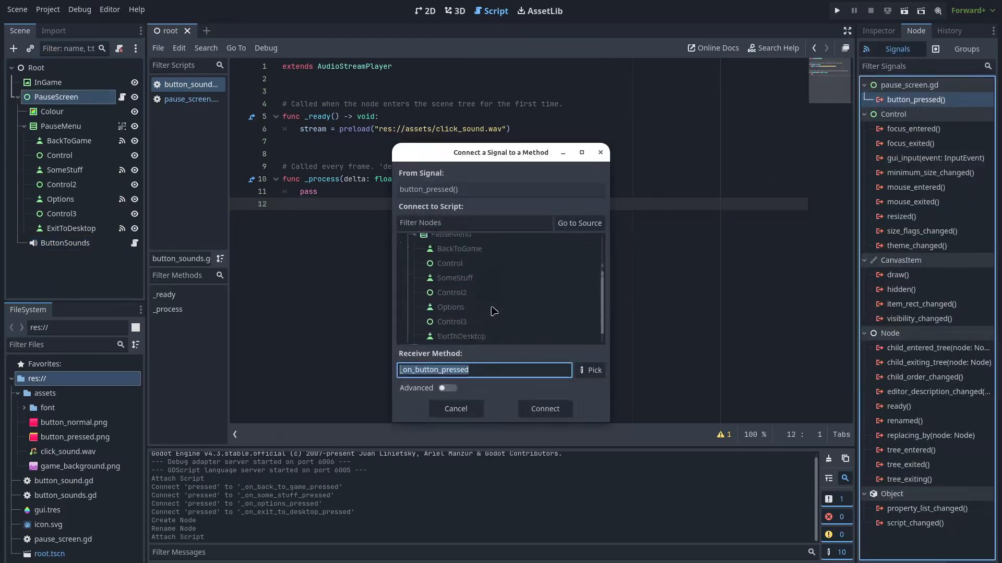
{"action": "left_click", "coordinate": [462, 336]}
{"action": "double_click", "coordinate": [462, 335]}
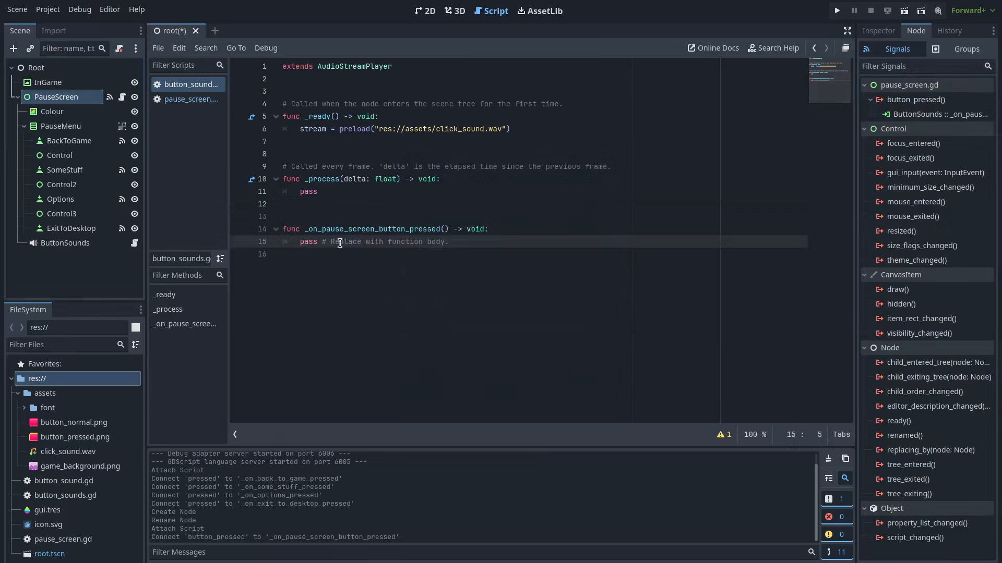
{"action": "key", "text": "ctrl+s"}
Make the handler call play(), save, then test-run the game and close it
{"action": "key", "text": "shift+End"}
{"action": "type", "text": "play()"}
{"action": "key", "text": "ctrl+s"}
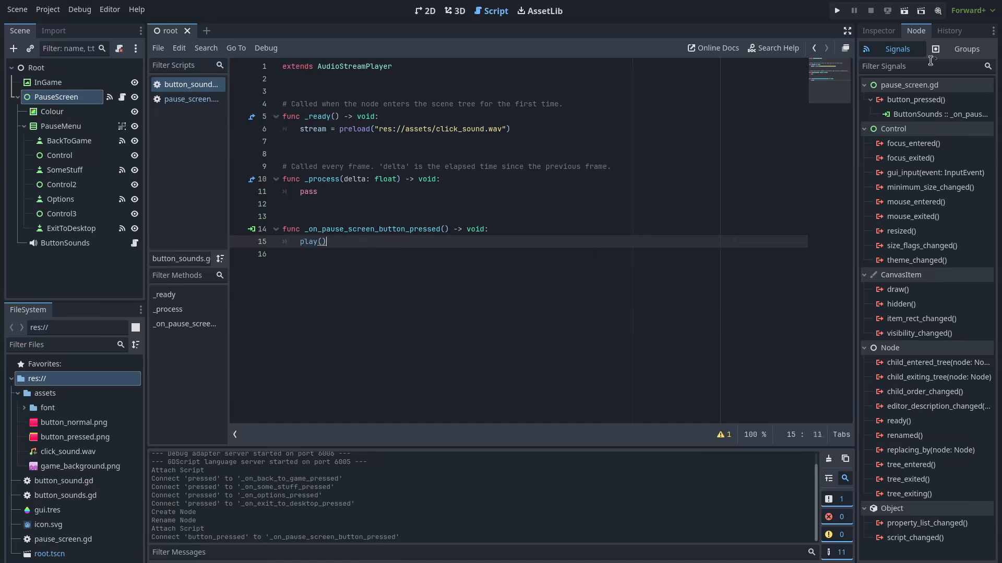
{"action": "left_click", "coordinate": [836, 11]}
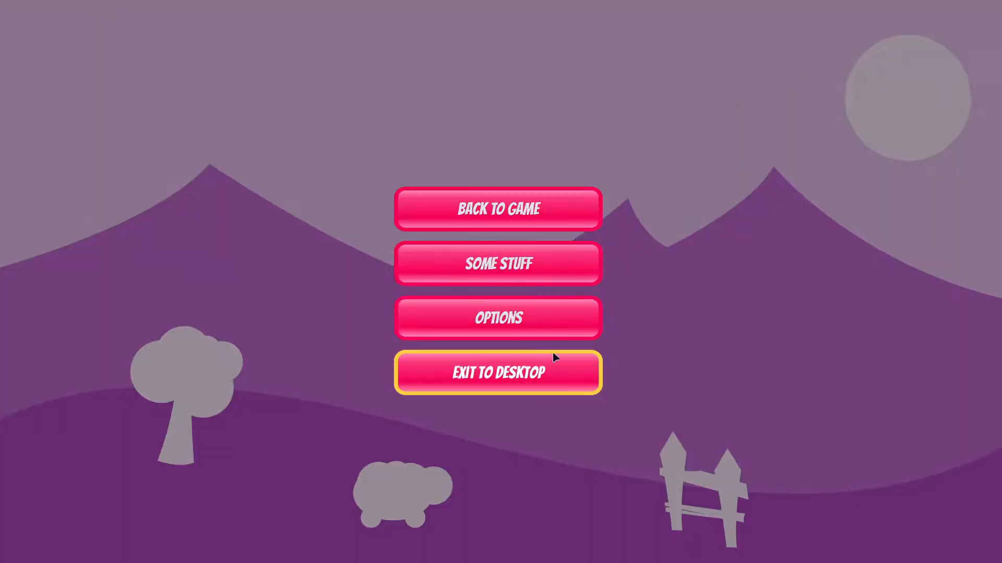
{"action": "left_click", "coordinate": [499, 373]}
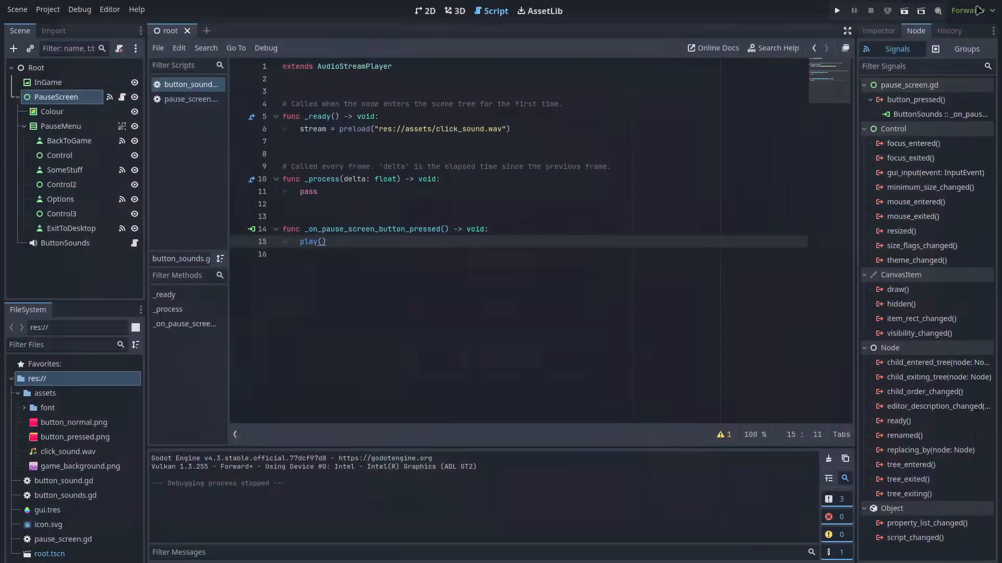
In pause_screen.gd, make the exit handler await a 0.1 s timer, call get_tree().quit(), and run
{"action": "left_click", "coordinate": [400, 276]}
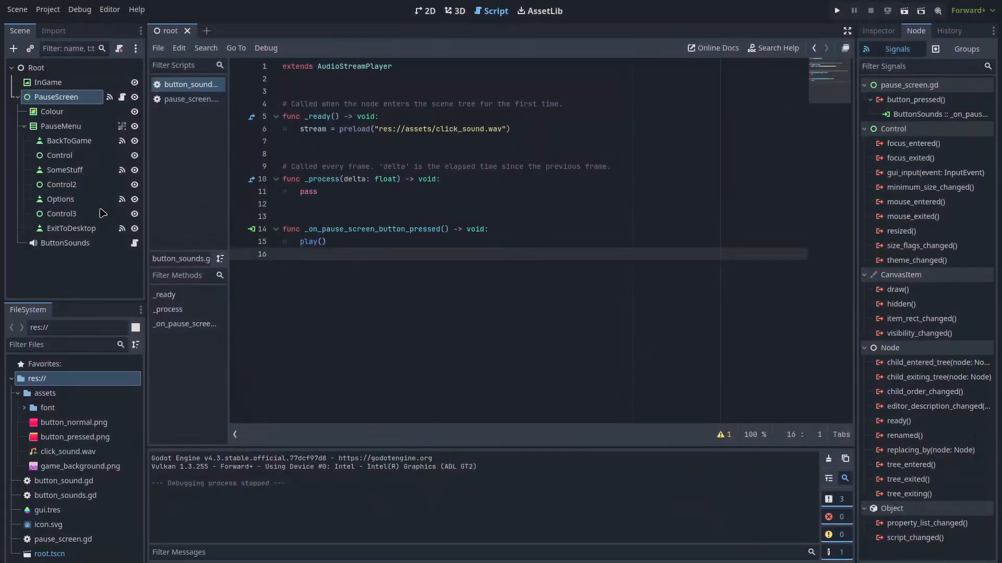
{"action": "left_click", "coordinate": [180, 99]}
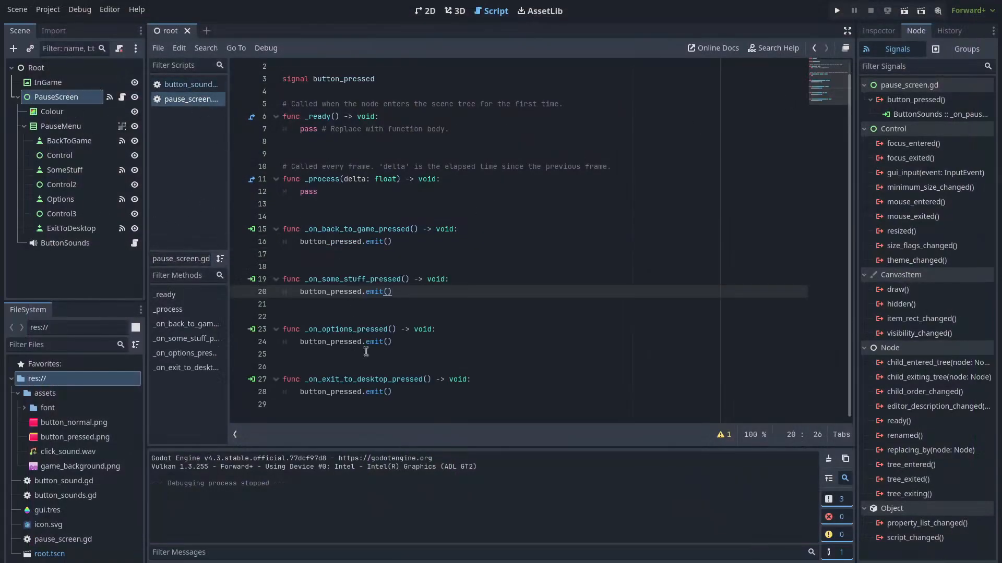
{"action": "left_click", "coordinate": [468, 388]}
{"action": "key", "text": "Return"}
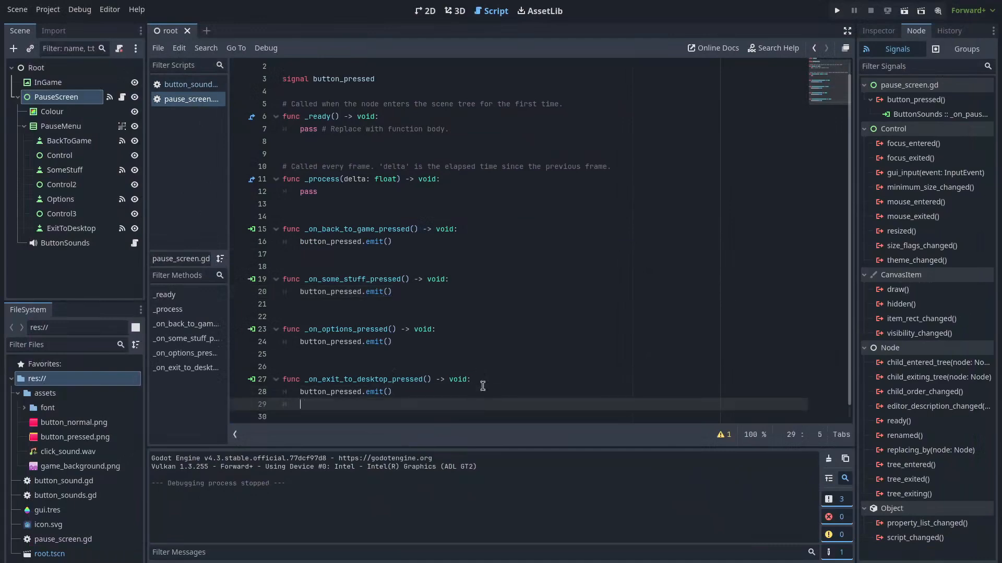
{"action": "type", "text": "await get_tree().create_timer(0.1)."}
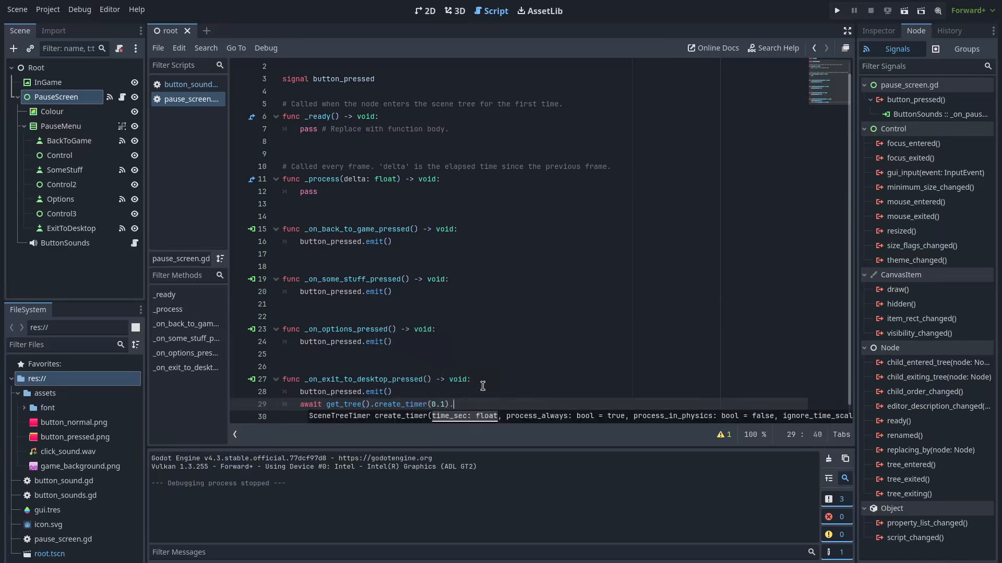
{"action": "type", "text": "timeout"}
{"action": "key", "text": "Return"}
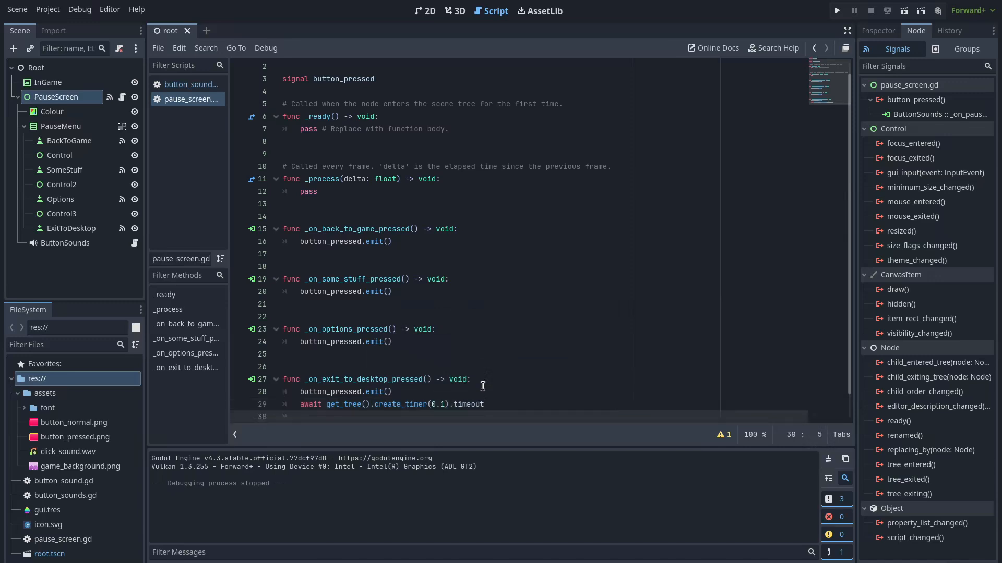
{"action": "type", "text": "get_tree().quit()"}
{"action": "scroll", "coordinate": [482, 365], "scroll_direction": "down", "scroll_amount": 1}
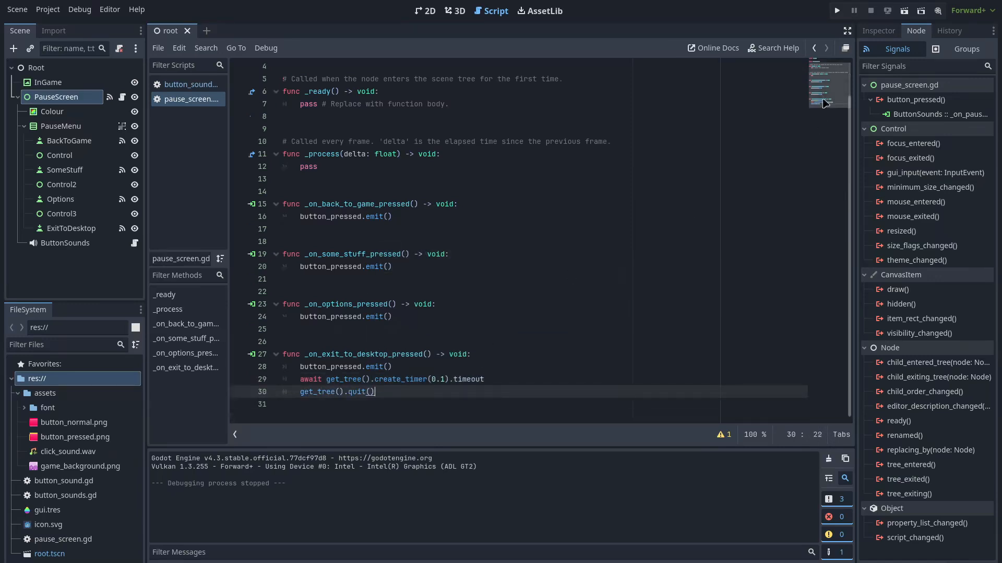
{"action": "left_click", "coordinate": [837, 10]}
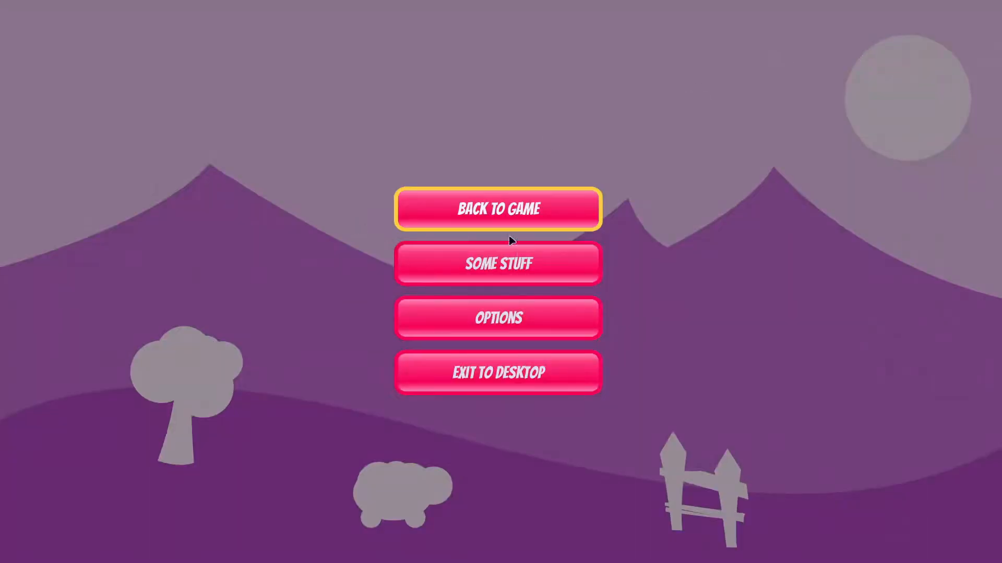
Press BACK TO GAME, SOME STUFF and OPTIONS, then quit with EXIT TO DESKTOP
{"action": "left_click", "coordinate": [515, 267]}
{"action": "left_click", "coordinate": [506, 323]}
{"action": "left_click", "coordinate": [555, 266]}
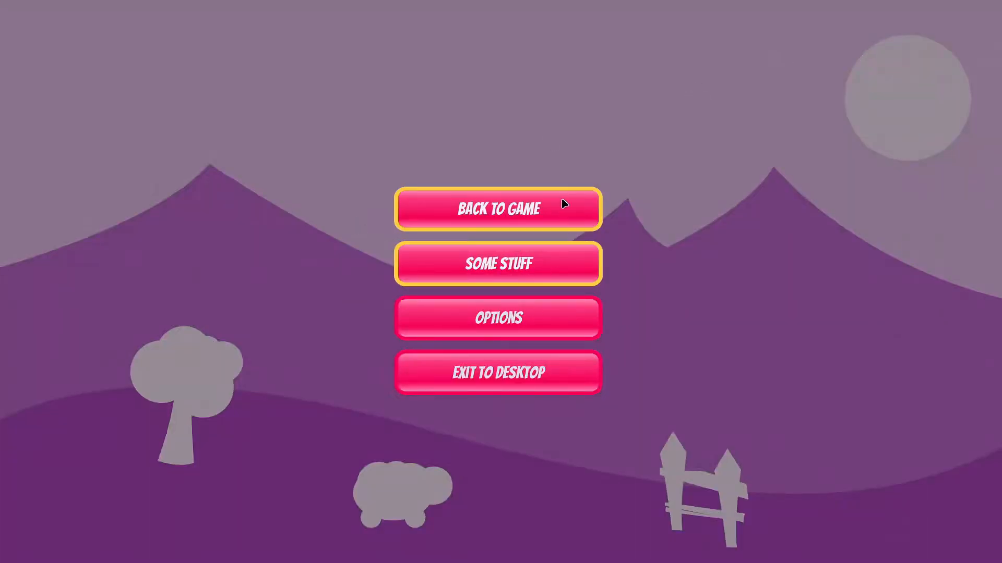
{"action": "left_click", "coordinate": [496, 381]}
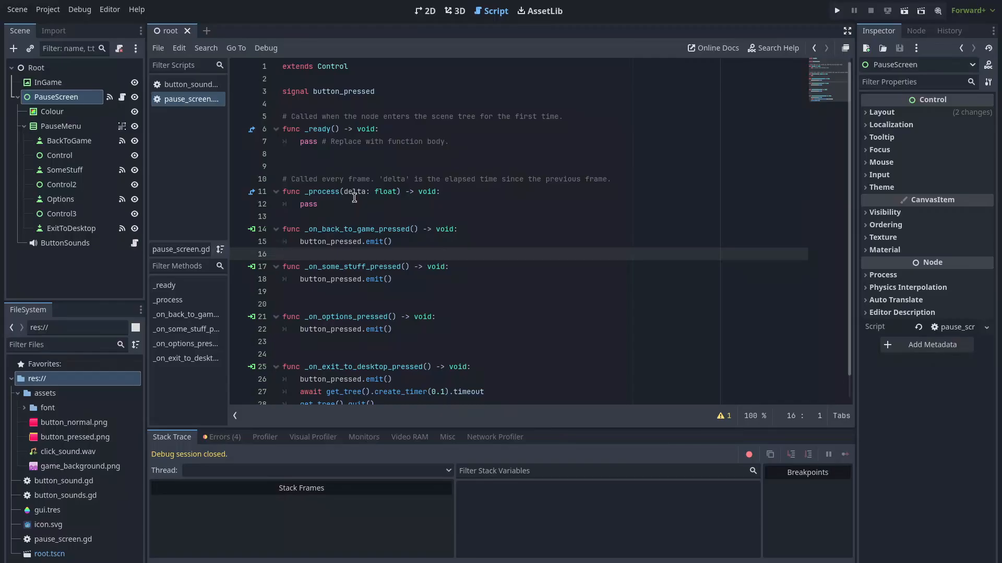
Attach a new root.gd script to the Root node
{"action": "left_click", "coordinate": [45, 69]}
{"action": "right_click", "coordinate": [45, 69]}
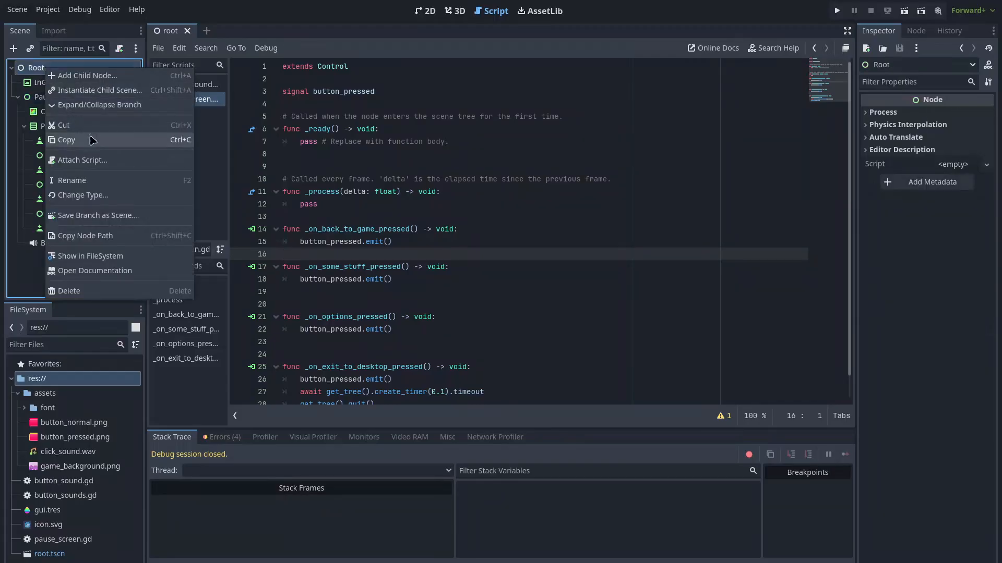
{"action": "left_click", "coordinate": [97, 162]}
{"action": "left_click", "coordinate": [540, 370]}
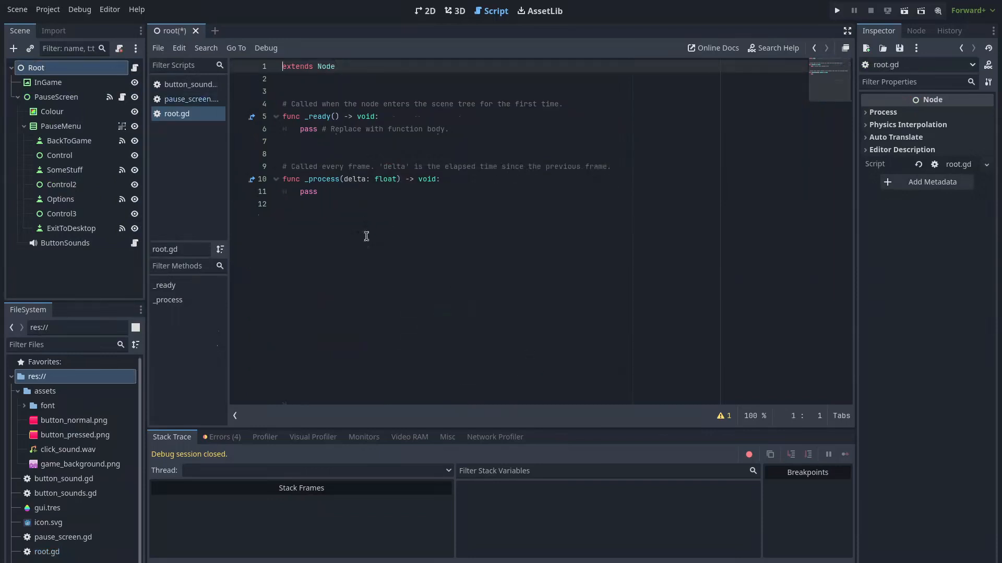
Make _ready call Input.set_mouse_mode(Input.MOUSE_MODE_CAPTURED), save root.gd, and prepare line 3
{"action": "left_click_drag", "start_coordinate": [459, 129], "coordinate": [294, 130]}
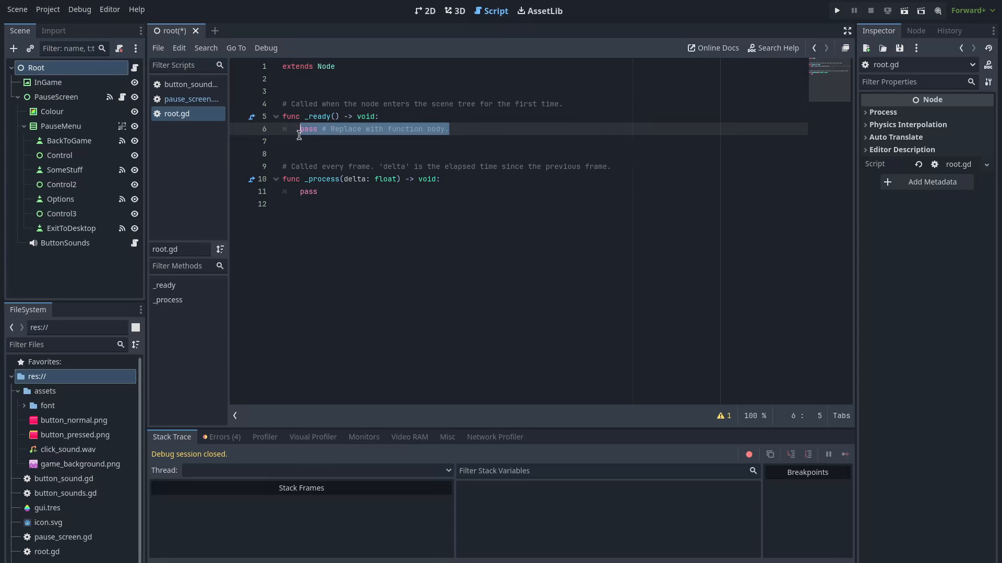
{"action": "type", "text": "INput"}
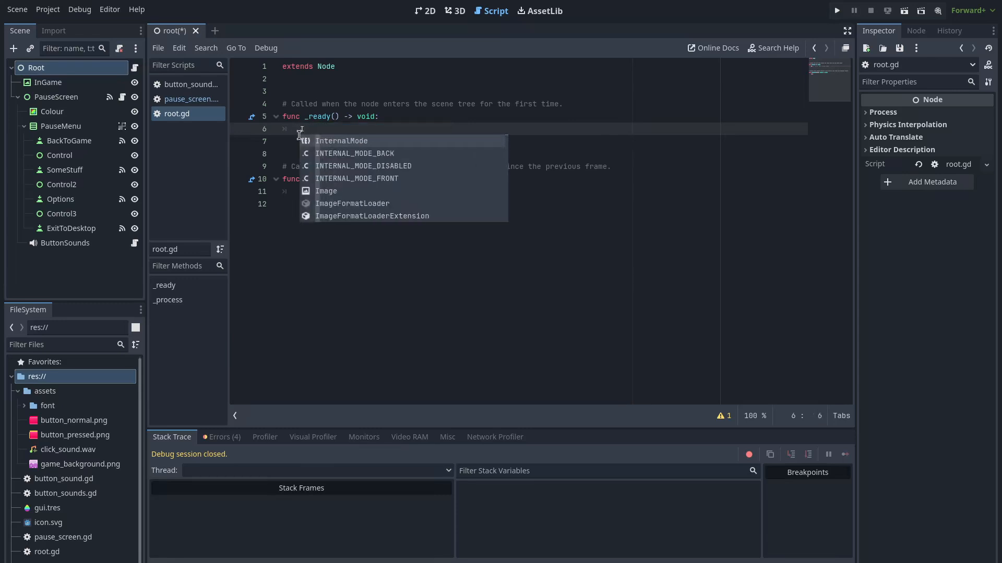
{"action": "key", "text": "Return"}
{"action": "type", "text": "."}
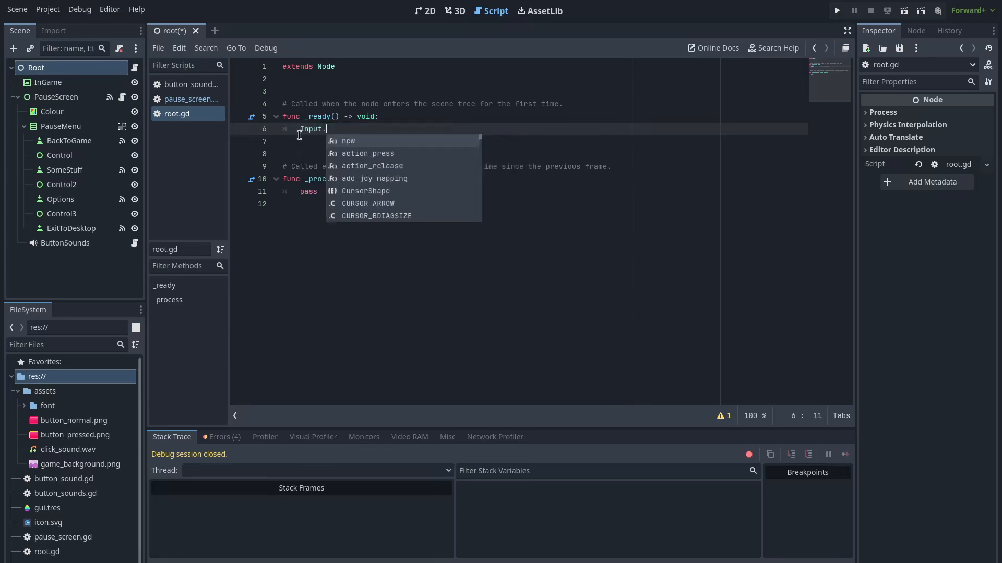
{"action": "type", "text": "set_mouse_mode"}
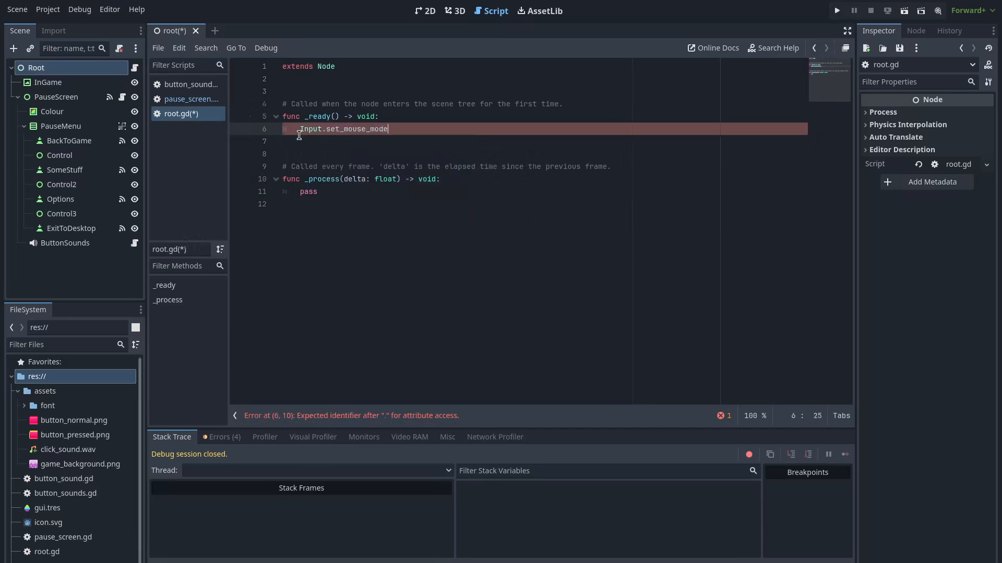
{"action": "type", "text": "(Input."}
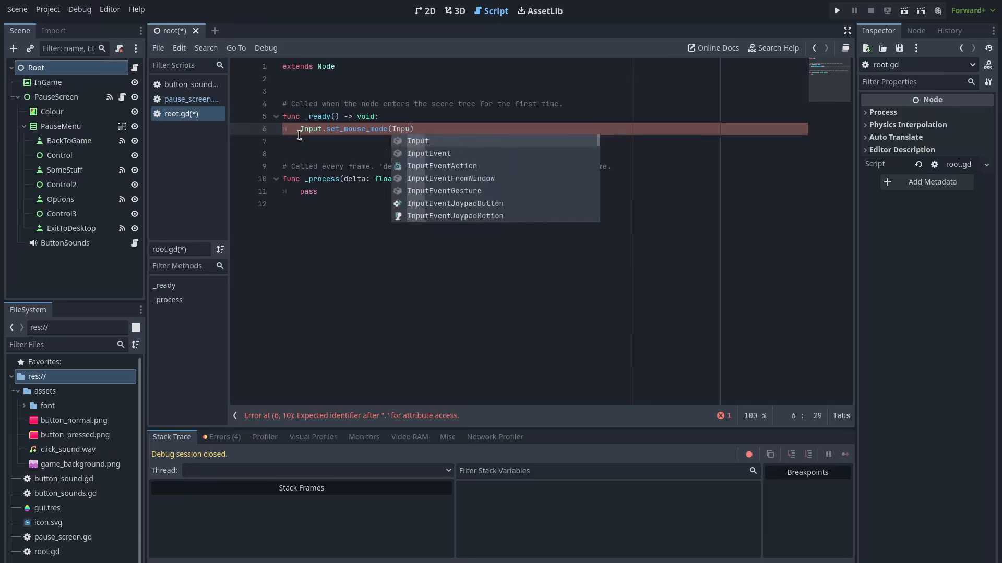
{"action": "type", "text": "MOUSE_MODE_CAPTURED"}
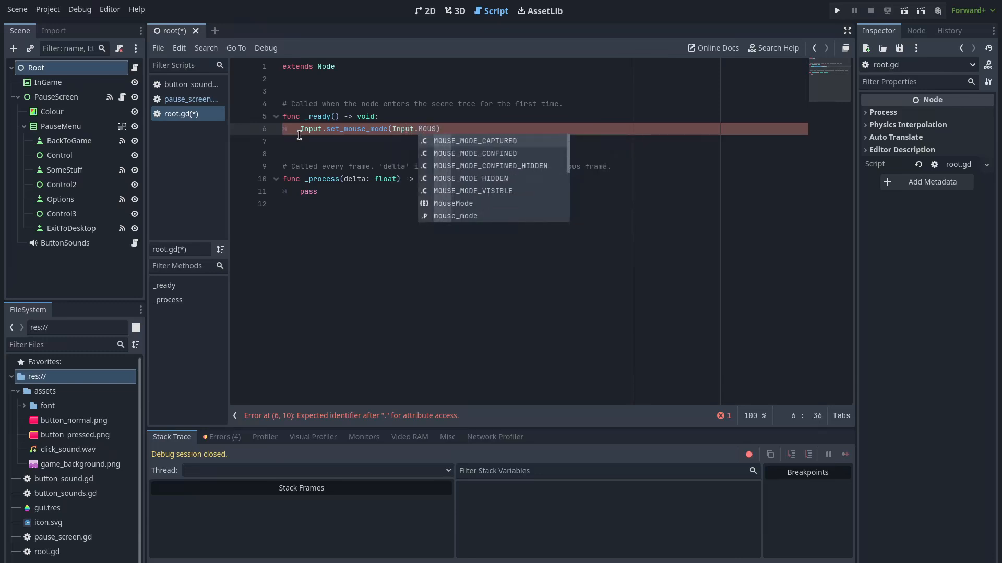
{"action": "key", "text": "Return"}
{"action": "key", "text": "ctrl+s"}
{"action": "left_click", "coordinate": [359, 86]}
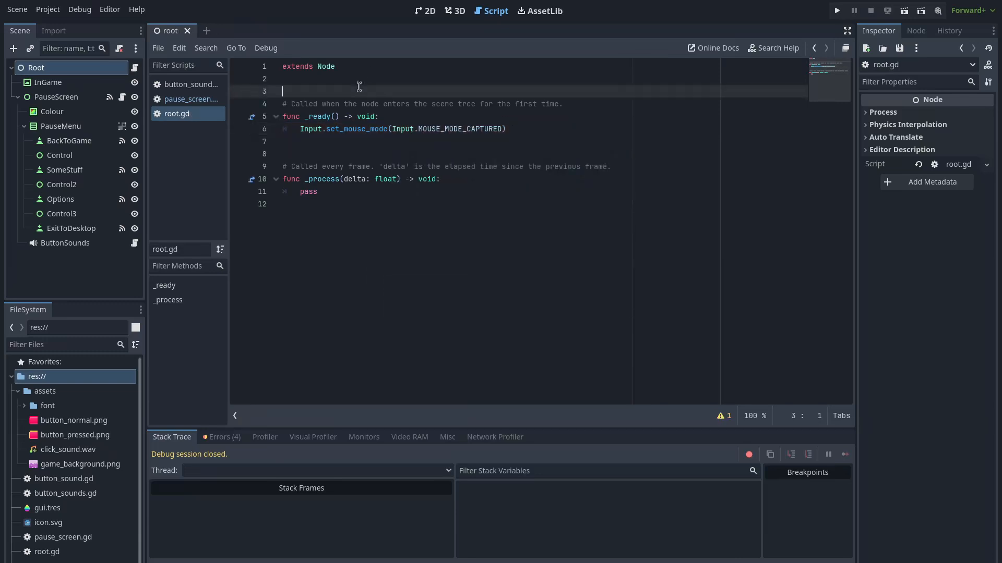
{"action": "key", "text": "Return"}
{"action": "key", "text": "Return"}
{"action": "key", "text": "BackSpace"}
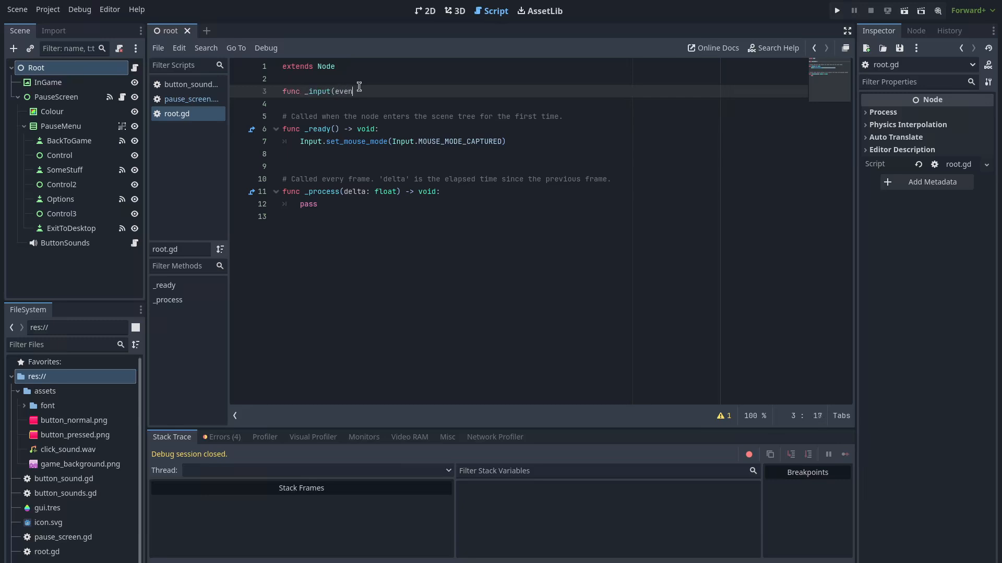
In _input, on ui_cancel set get_tree().paused, call $PauseScreen.show() and use MOUSE_MODE_CONFINED
{"action": "key", "text": "Return"}
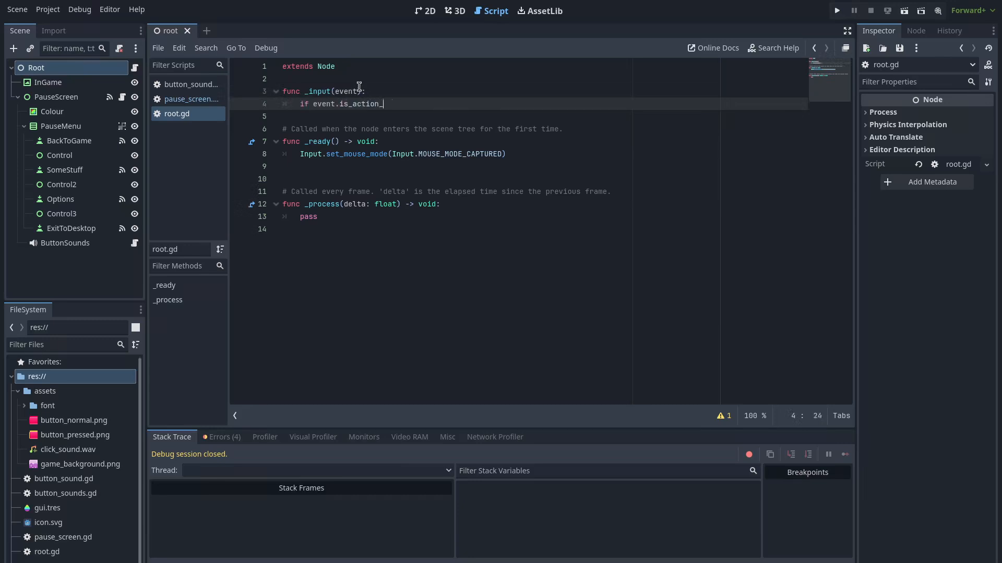
{"action": "type", "text": "if event.is_action_pressed(\"ui_cancel\"):"}
{"action": "key", "text": "Return"}
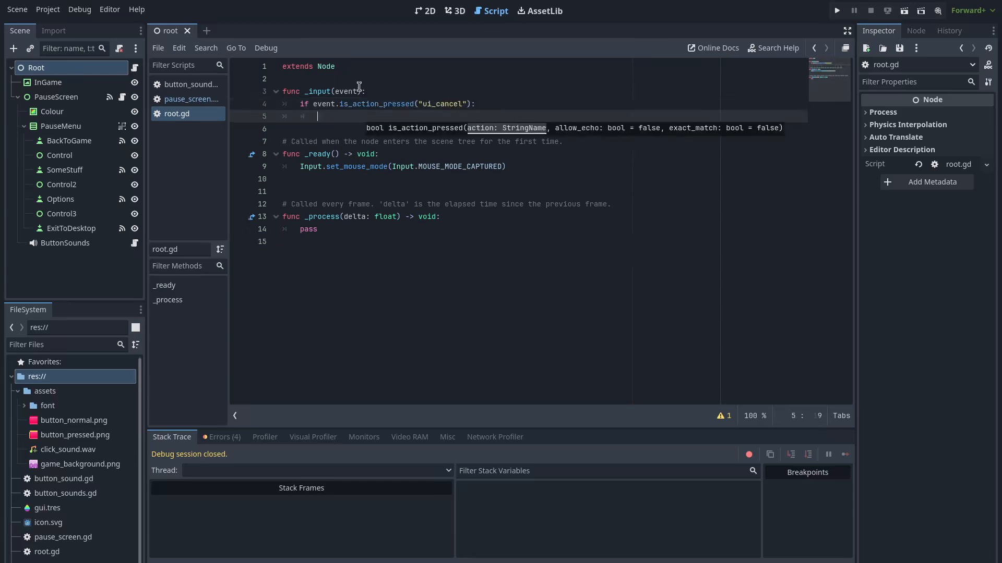
{"action": "type", "text": "get_Tree"}
{"action": "key", "text": "BackSpace"}
{"action": "key", "text": "BackSpace"}
{"action": "key", "text": "BackSpace"}
{"action": "key", "text": "BackSpace"}
{"action": "type", "text": "tree.paus"}
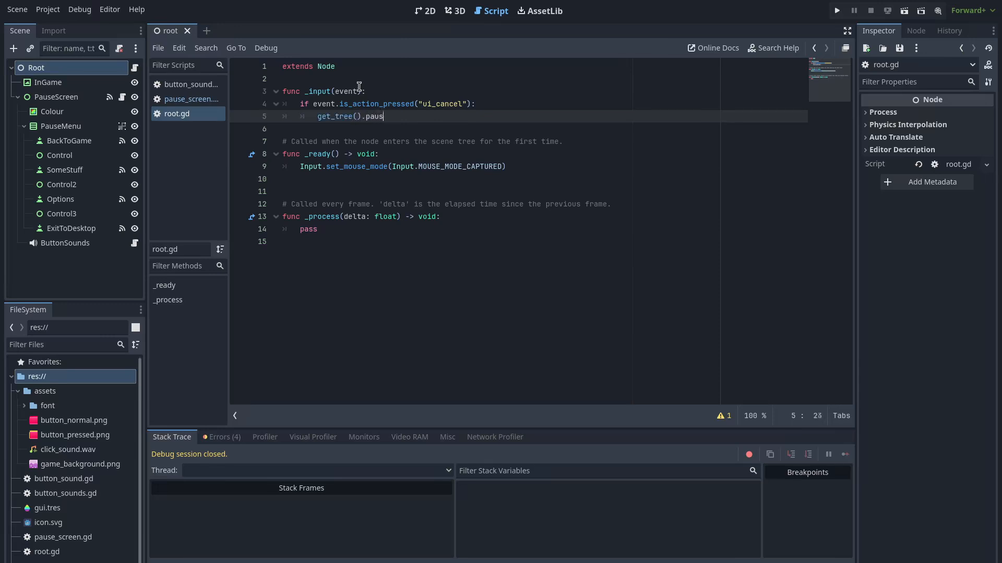
{"action": "key", "text": "Return"}
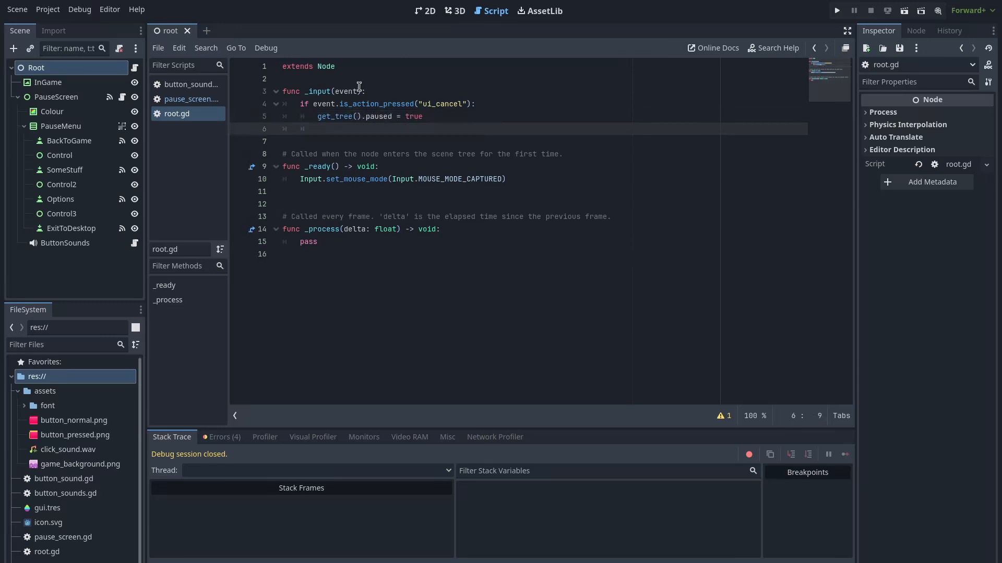
{"action": "type", "text": "$PauseSc"}
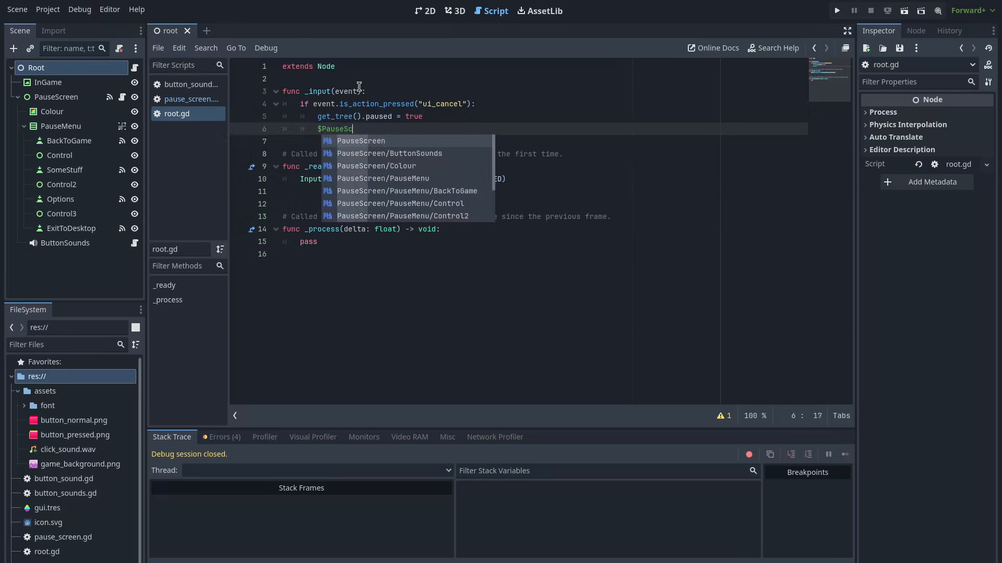
{"action": "type", "text": "reen.show("}
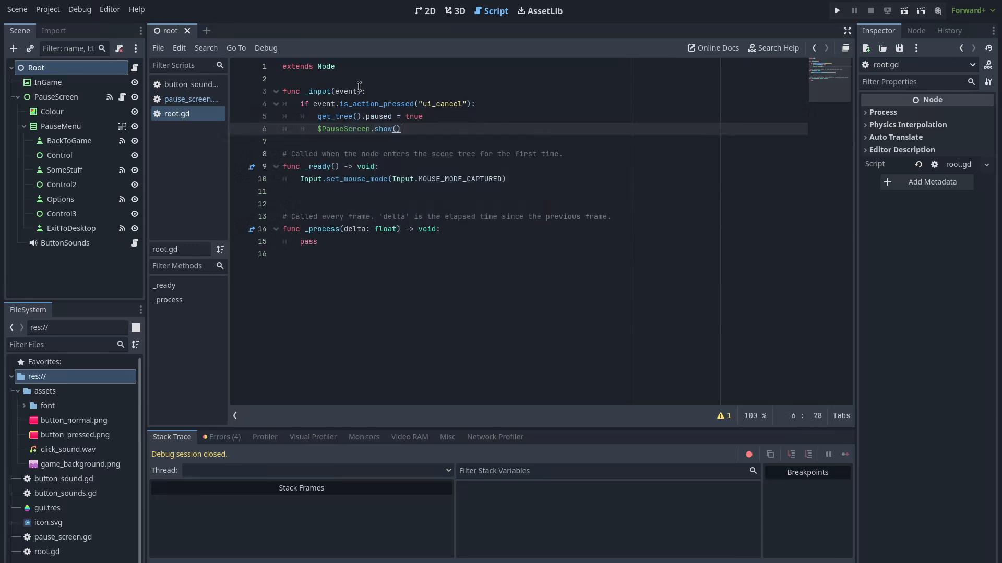
{"action": "key", "text": "Return"}
{"action": "type", "text": "Input.set_m"}
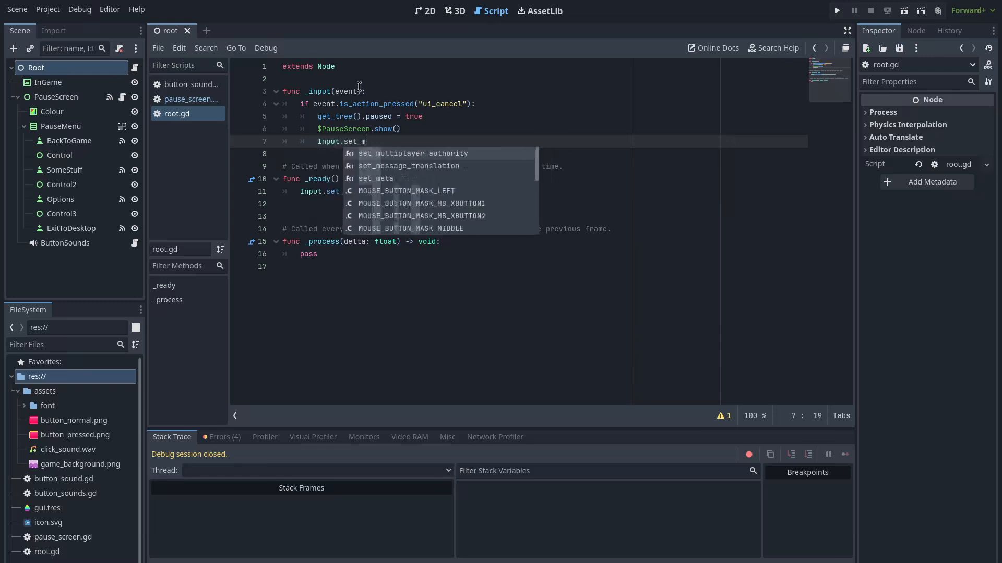
{"action": "type", "text": "ouse_mode(Input."}
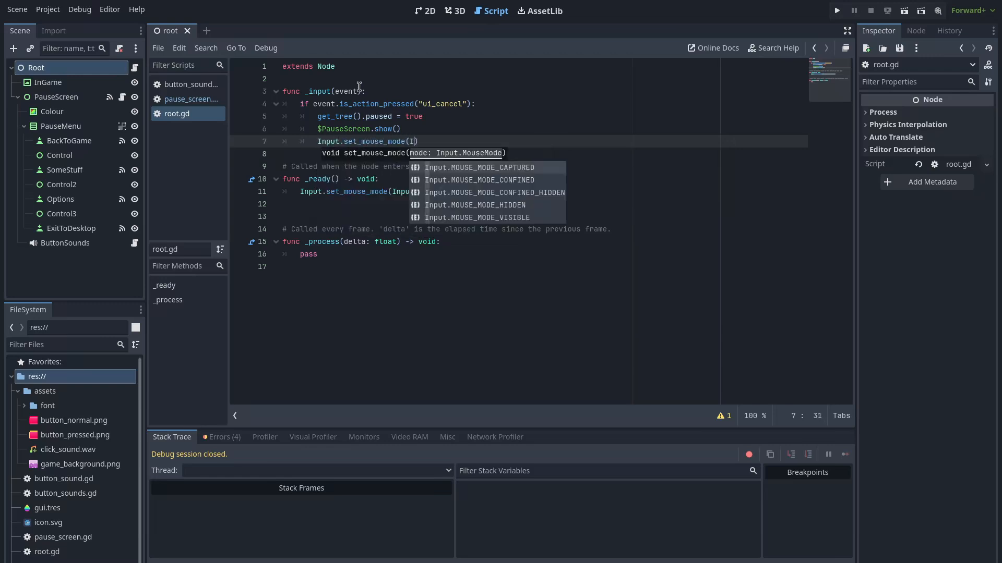
{"action": "type", "text": "MOUSE_MODE_CONFINED"}
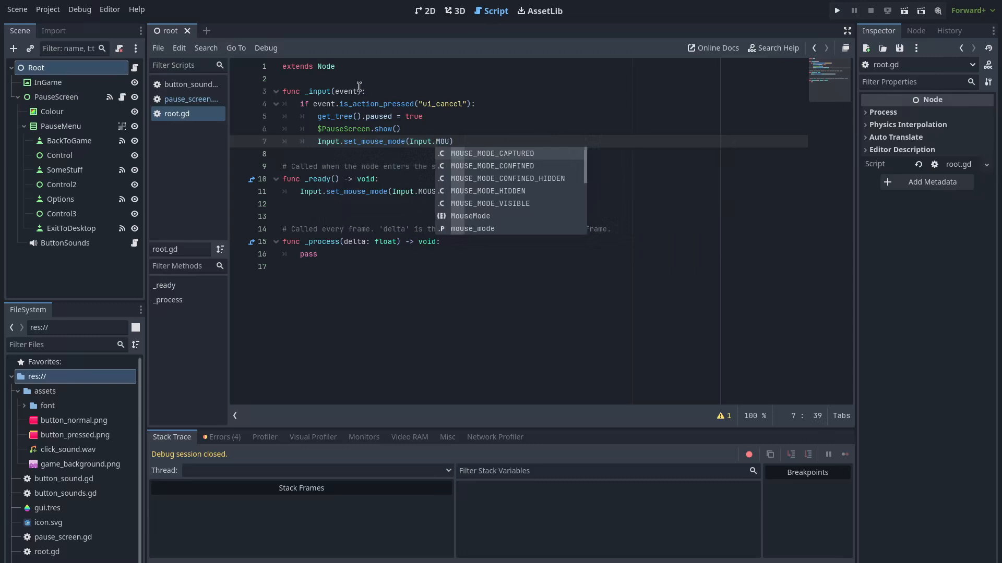
{"action": "key", "text": "Down"}
{"action": "key", "text": "Return"}
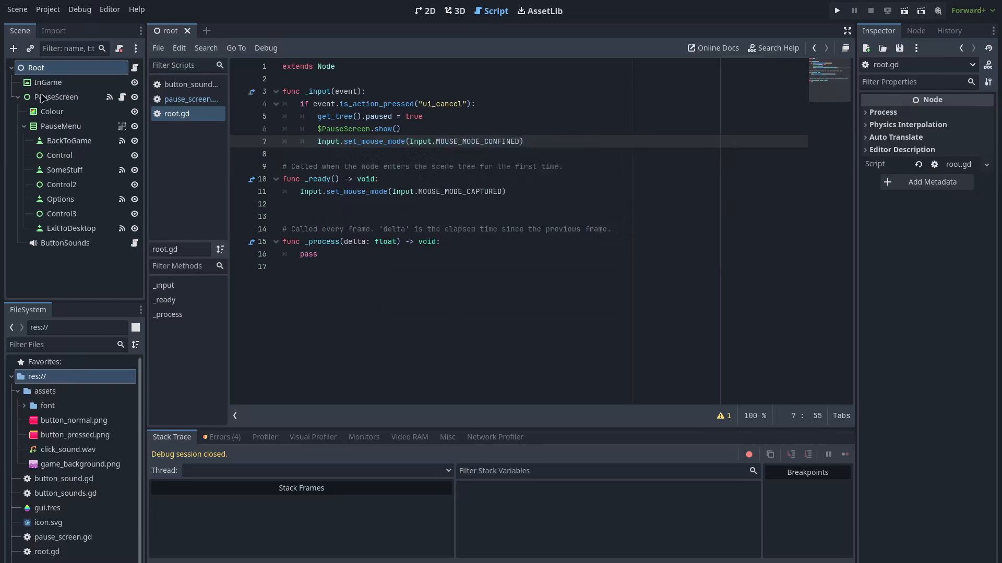
Set the PauseScreen node's Process Mode to When Paused
{"action": "left_click", "coordinate": [54, 99]}
{"action": "left_click", "coordinate": [882, 275]}
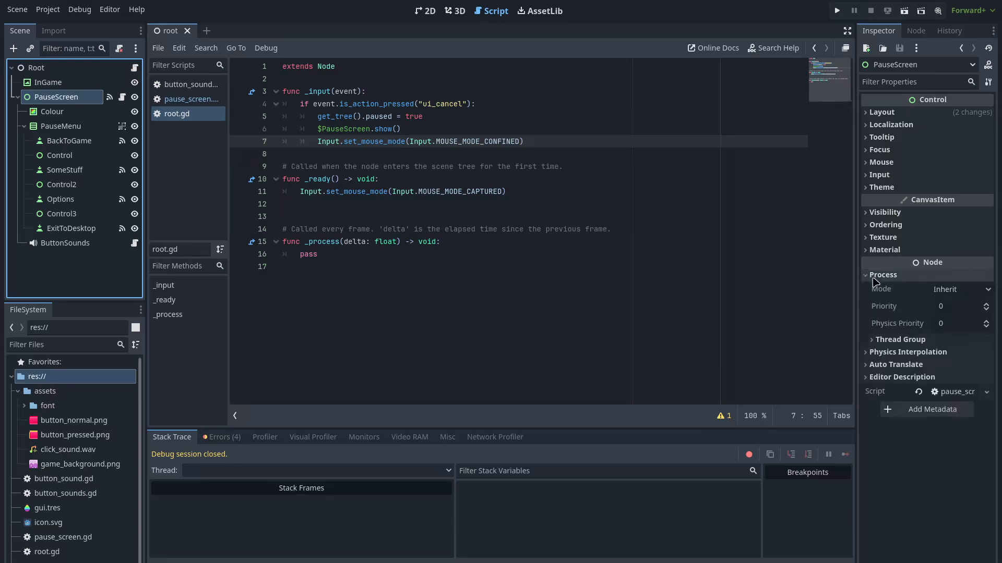
{"action": "left_click", "coordinate": [953, 290]}
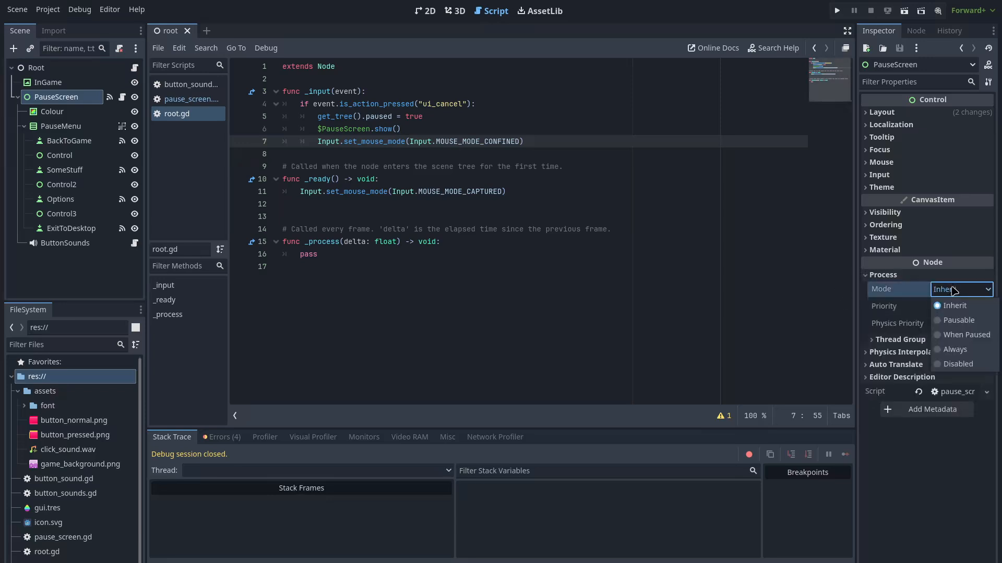
{"action": "left_click", "coordinate": [954, 336]}
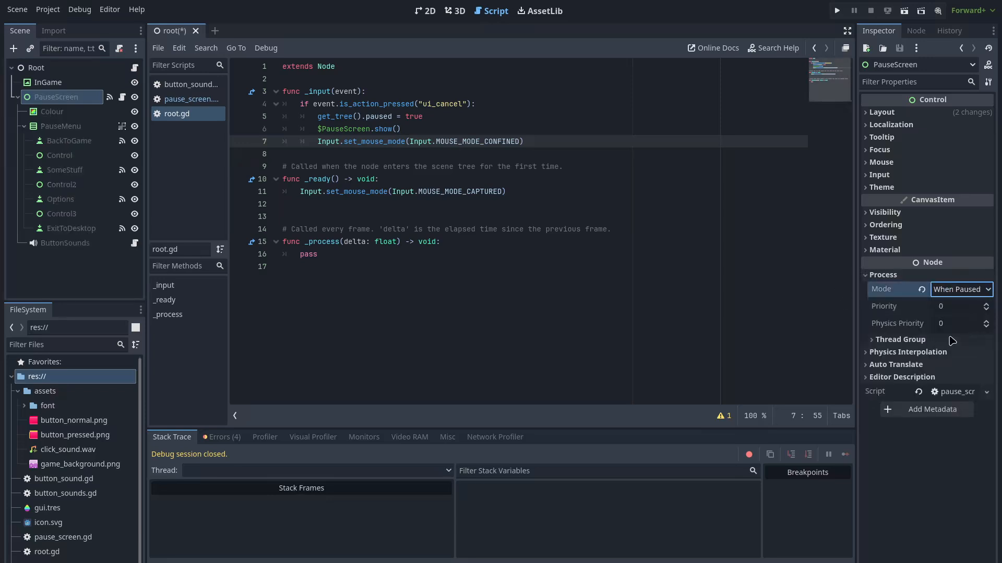
Hide PauseScreen by default and save the scene
{"action": "left_click", "coordinate": [135, 97]}
{"action": "left_click", "coordinate": [405, 161]}
{"action": "key", "text": "ctrl+s"}
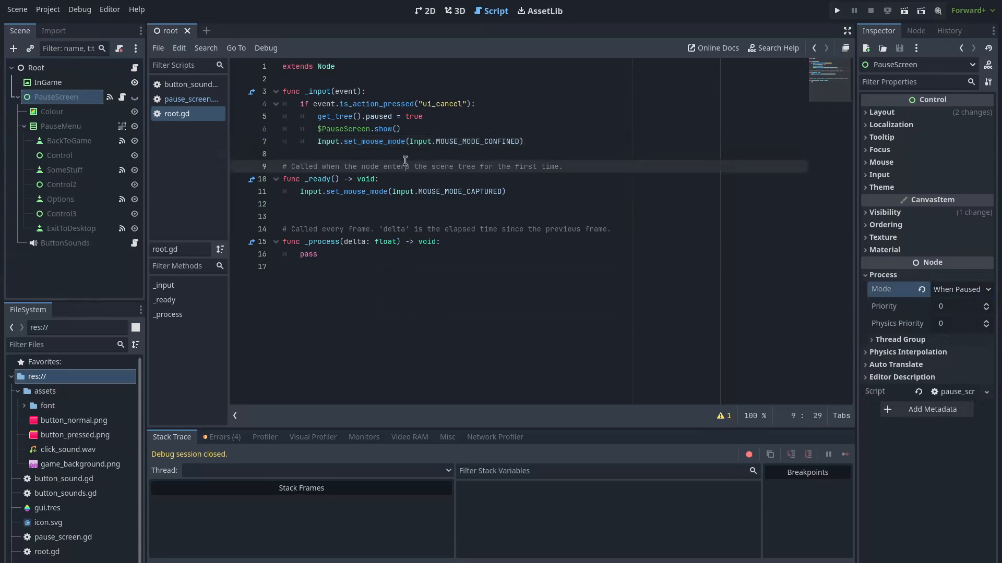
In pause_screen.gd, add a back_to_game() function that calls hide()
{"action": "left_click", "coordinate": [191, 99]}
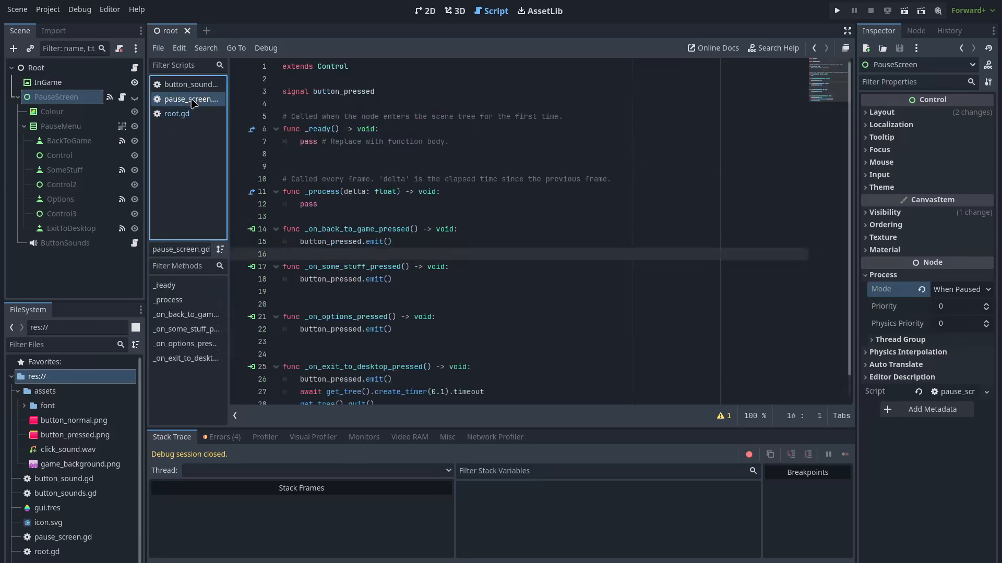
{"action": "left_click", "coordinate": [380, 215]}
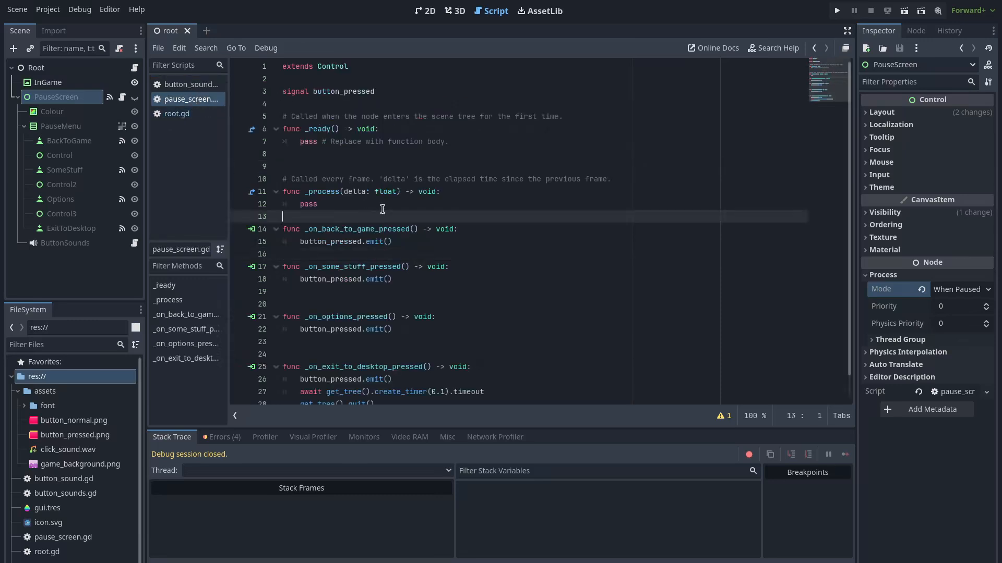
{"action": "key", "text": "Return"}
{"action": "key", "text": "Return"}
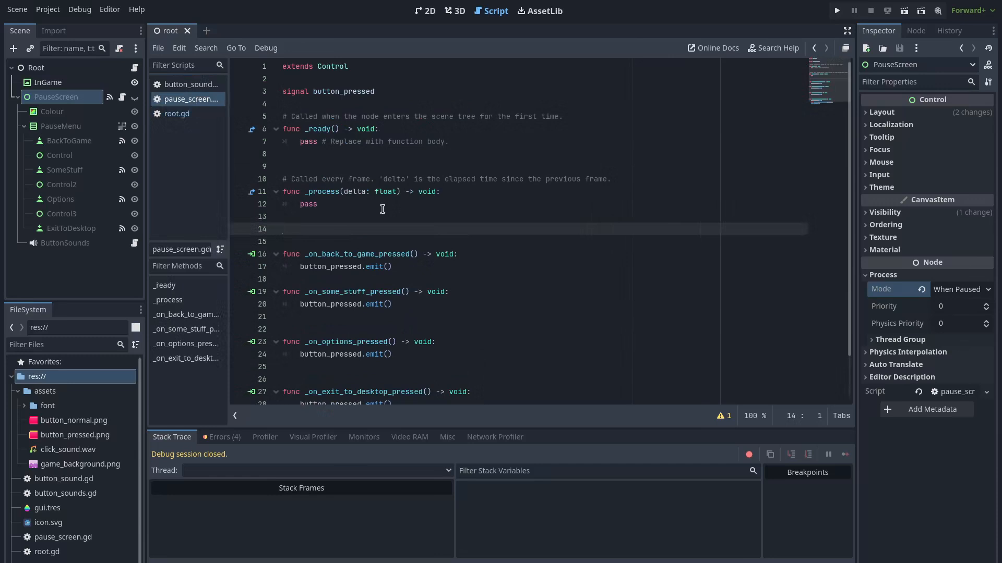
{"action": "type", "text": "func back"}
{"action": "key", "text": "BackSpace"}
{"action": "key", "text": "BackSpace"}
{"action": "key", "text": "BackSpace"}
{"action": "type", "text": "b"}
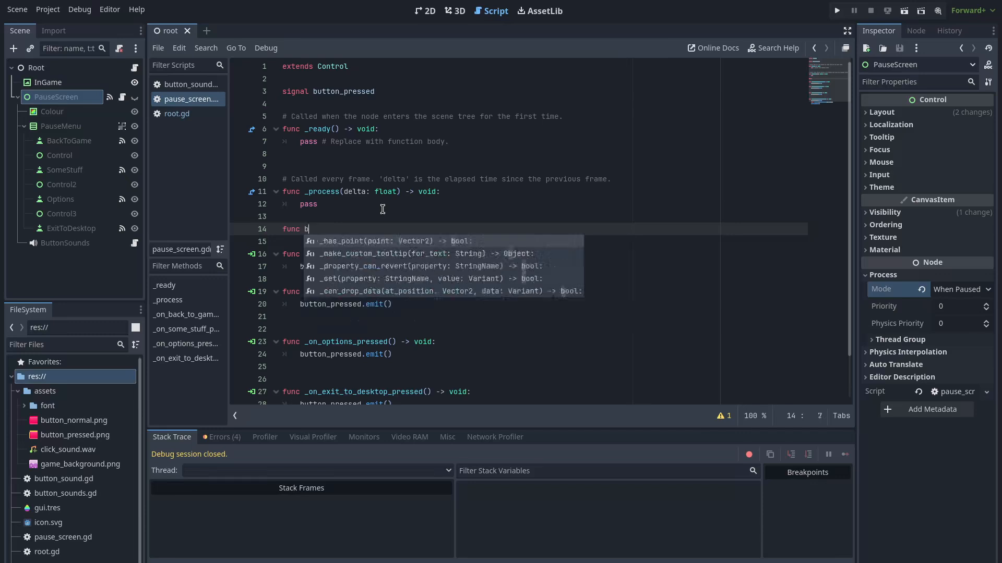
{"action": "type", "text": "ack_to_game():"}
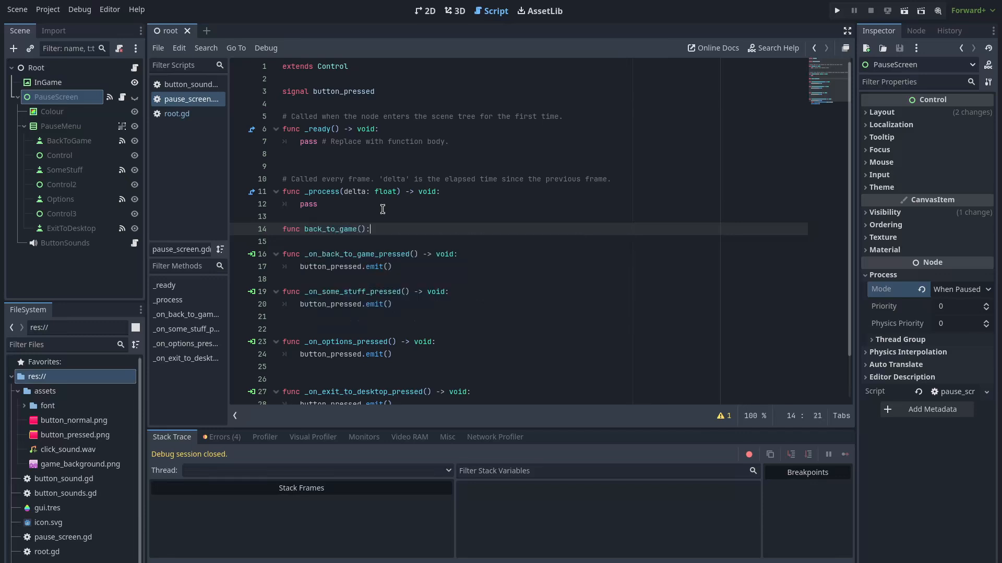
{"action": "key", "text": "Return"}
{"action": "type", "text": "hide()"}
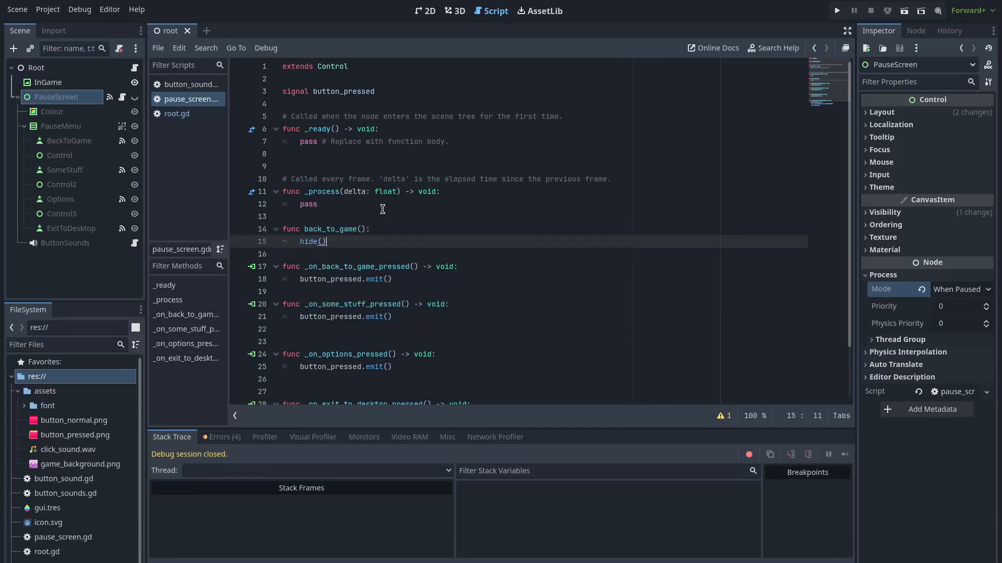
{"action": "key", "text": "Return"}
Make back_to_game capture the mouse, await a 0.1 s timer, then set get_tree().paused = false
{"action": "type", "text": "Input"}
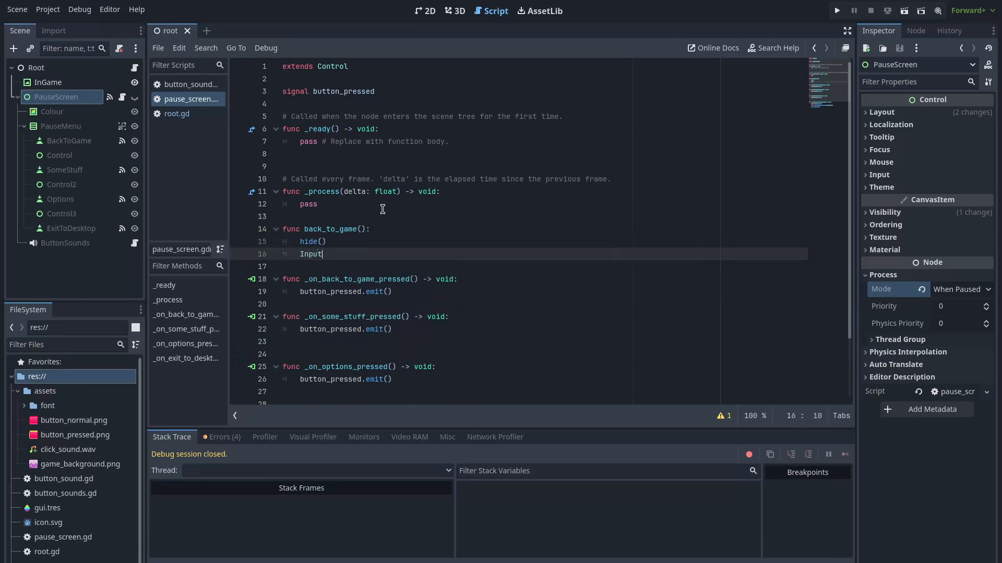
{"action": "type", "text": ".set_"}
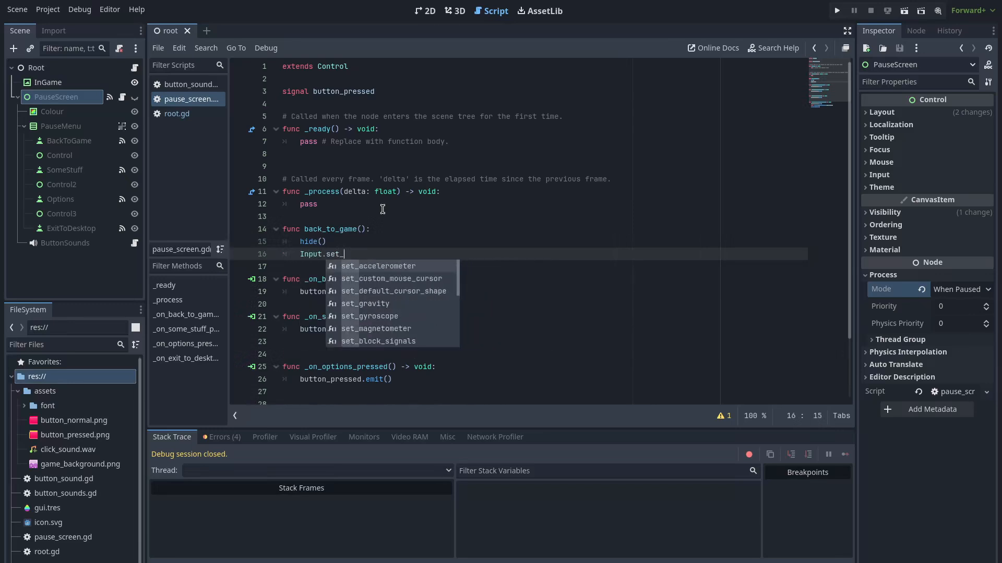
{"action": "type", "text": "mouse"}
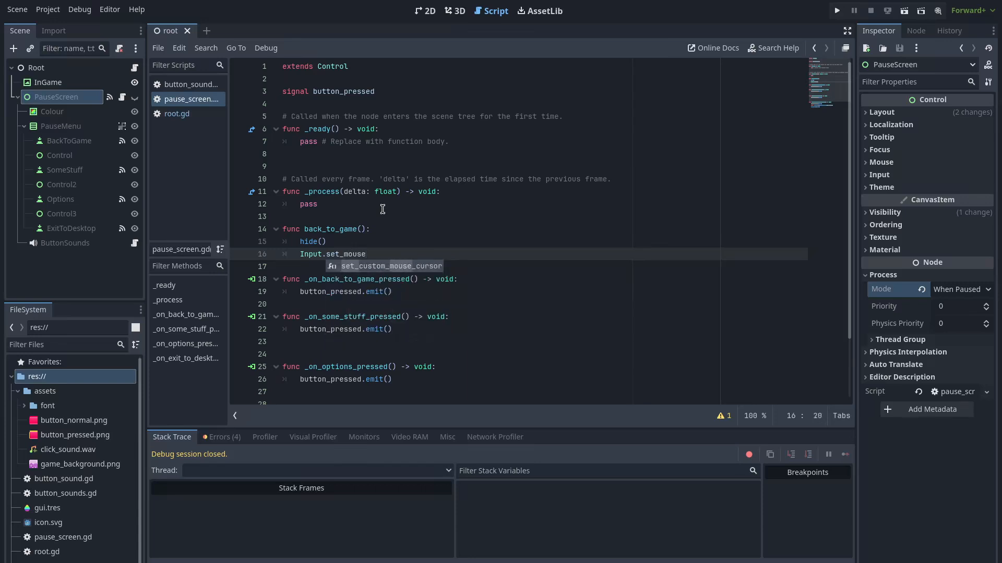
{"action": "type", "text": "_mode(Input."}
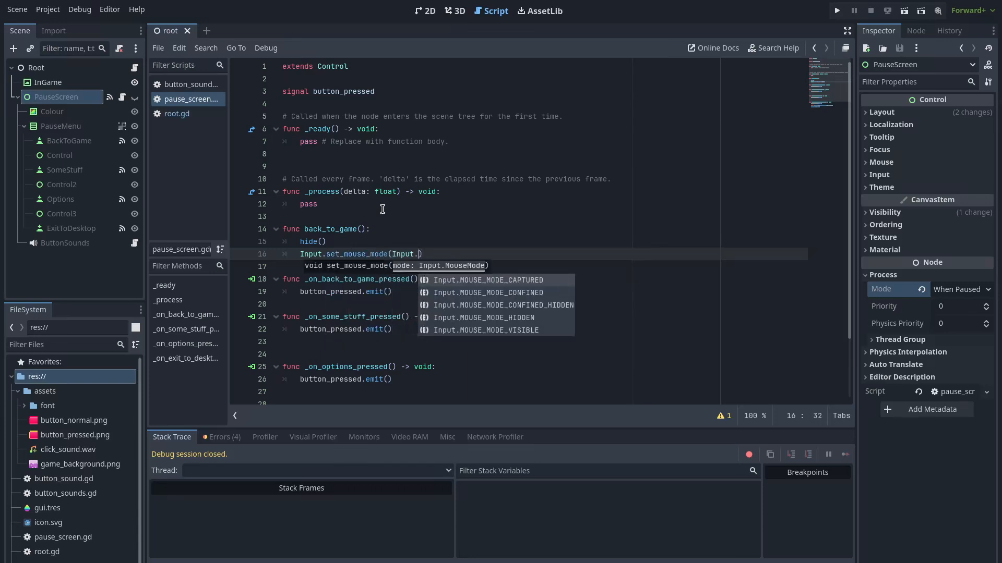
{"action": "type", "text": "MouseMode"}
{"action": "key", "text": "Return"}
{"action": "key", "text": "BackSpace"}
{"action": "key", "text": "BackSpace"}
{"action": "key", "text": "BackSpace"}
{"action": "key", "text": "BackSpace"}
{"action": "key", "text": "BackSpace"}
{"action": "key", "text": "BackSpace"}
{"action": "key", "text": "BackSpace"}
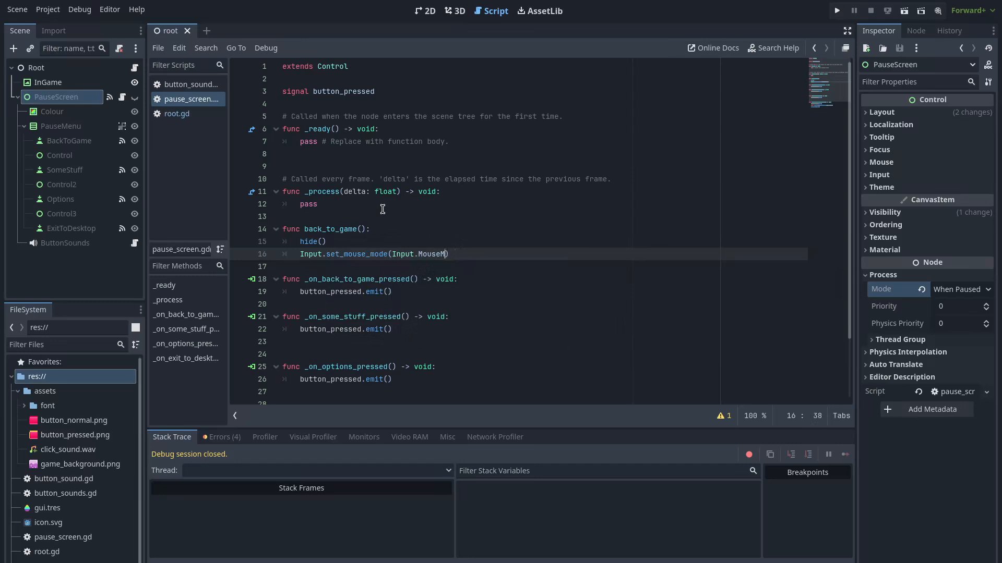
{"action": "type", "text": "MOU"}
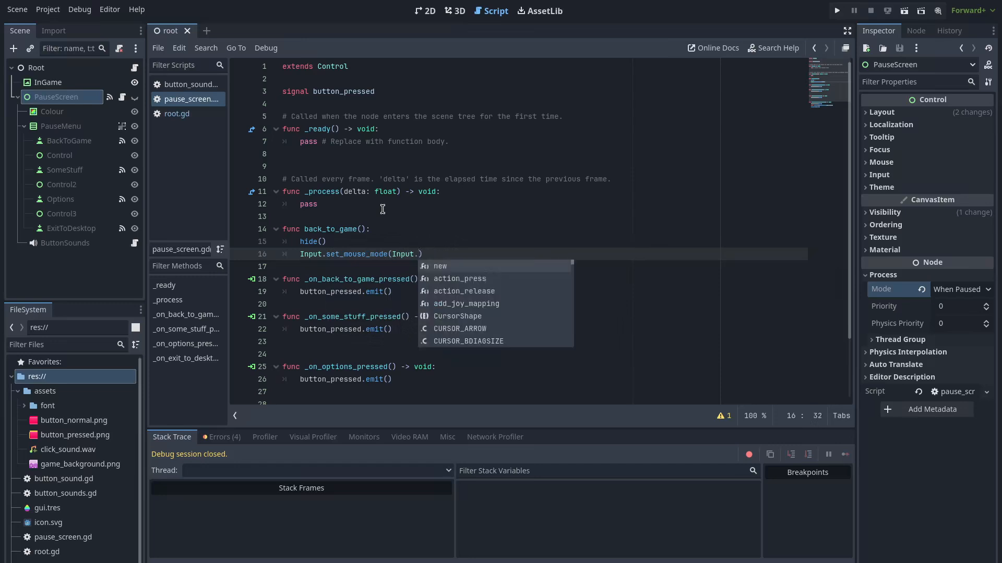
{"action": "key", "text": "Return"}
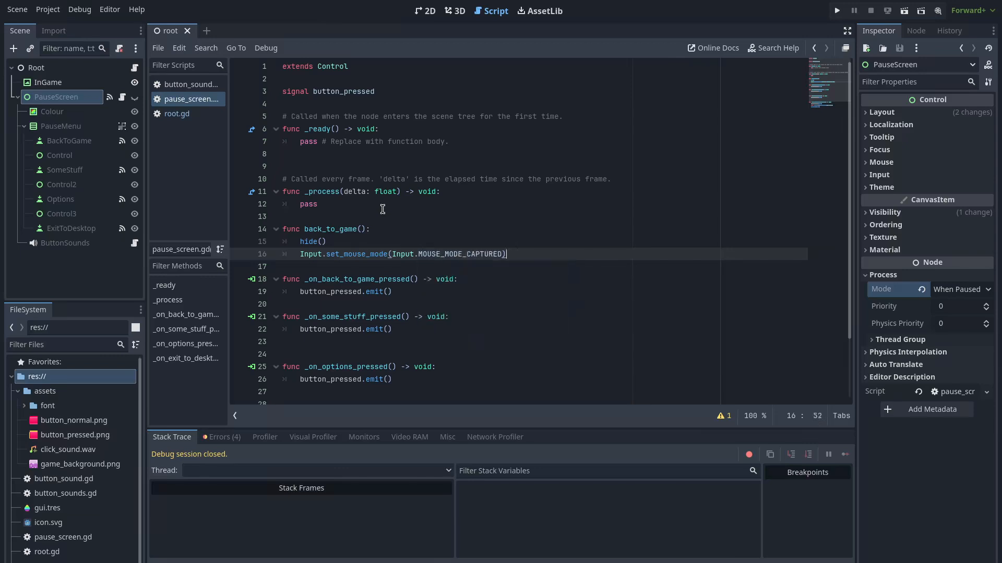
{"action": "key", "text": "Return"}
{"action": "type", "text": "await"}
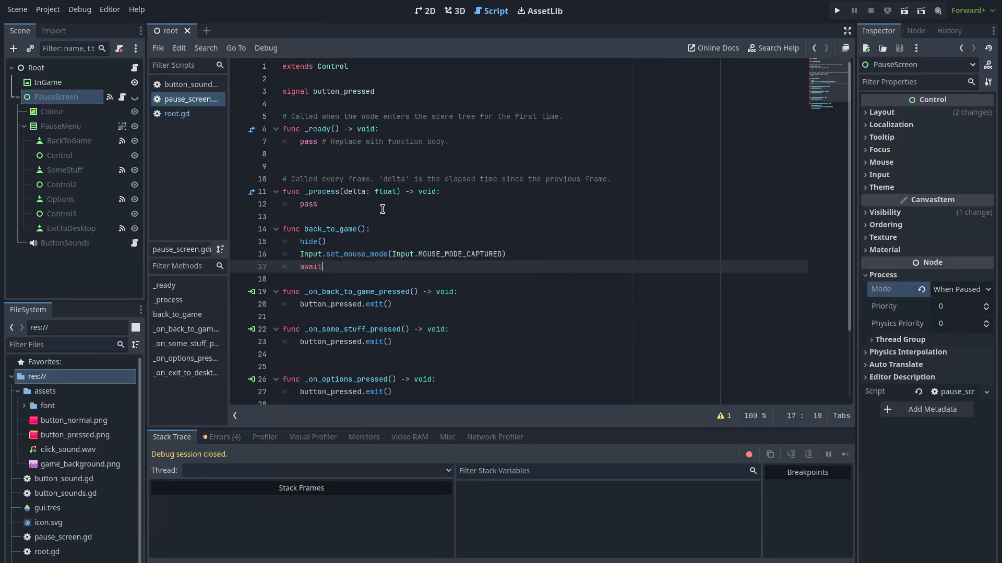
{"action": "type", "text": " get_tree().create"}
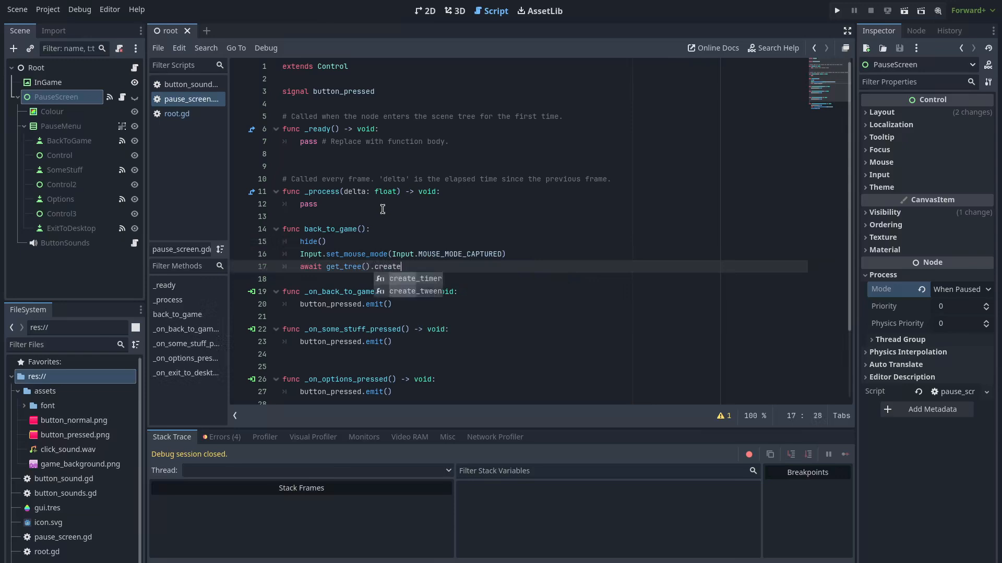
{"action": "key", "text": "Return"}
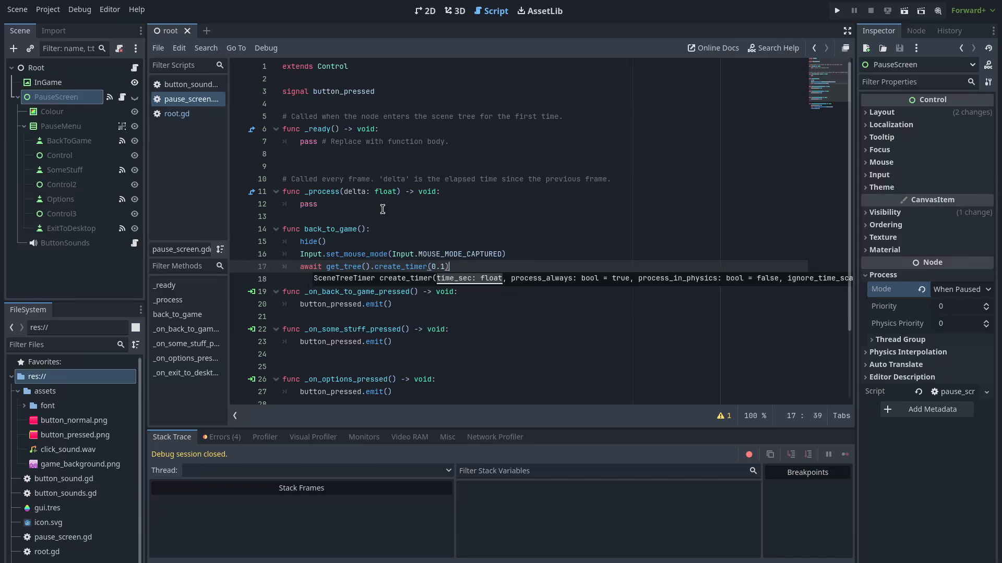
{"action": "key", "text": "Return"}
{"action": "type", "text": "g"}
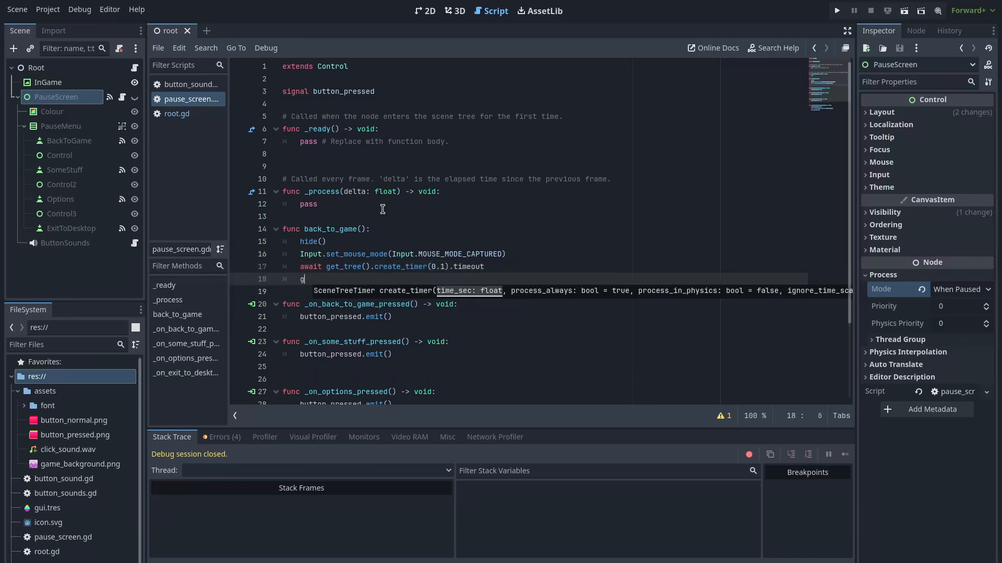
{"action": "type", "text": "et_tree()"}
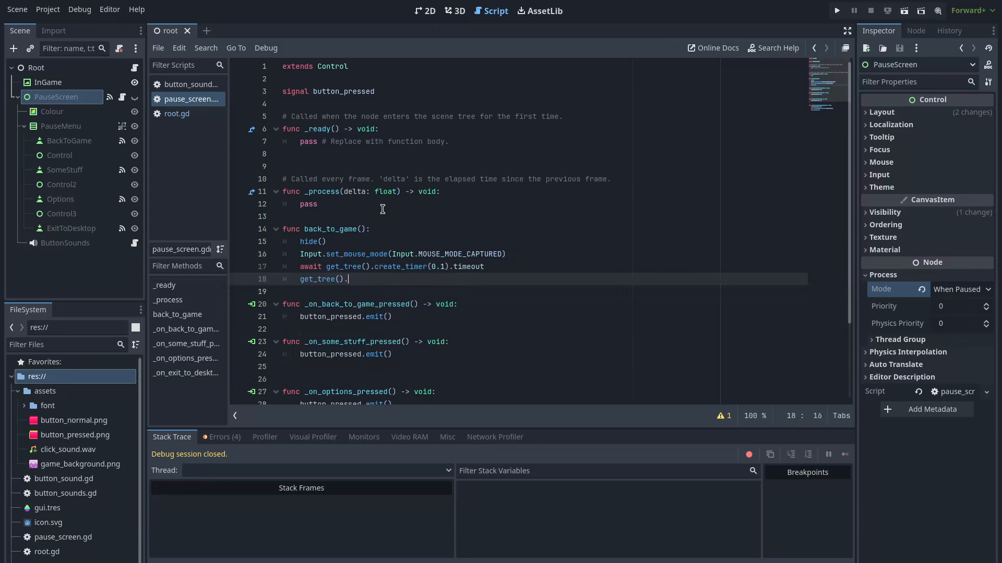
{"action": "type", "text": ".paused = false"}
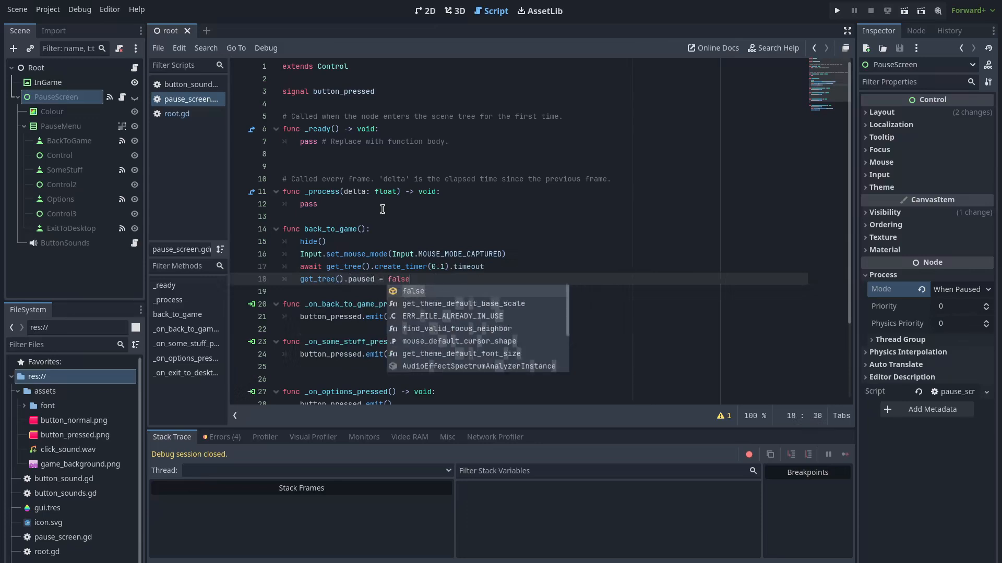
Call back_to_game() from the _on_back_to_game_pressed handler
{"action": "left_click", "coordinate": [417, 315]}
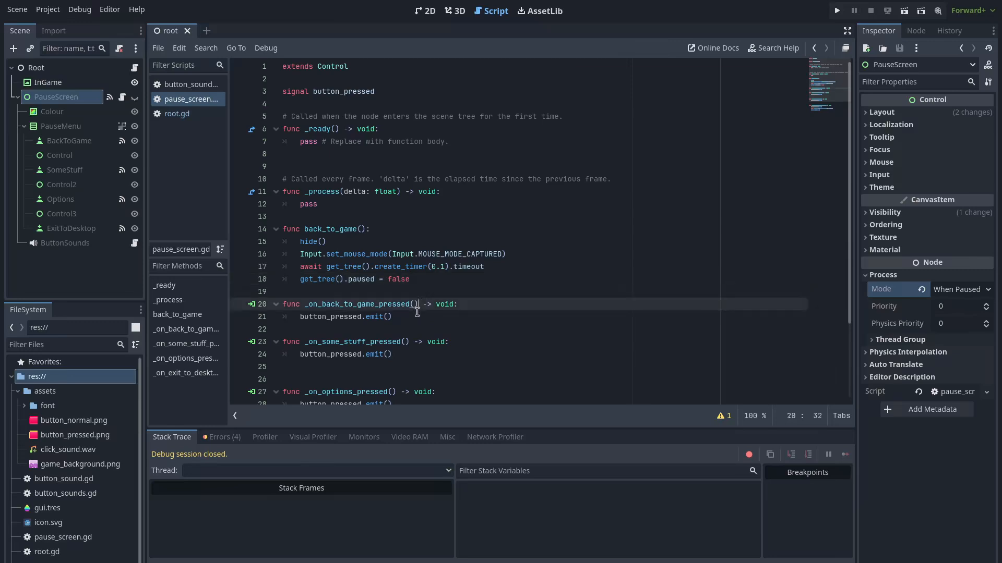
{"action": "key", "text": "Return"}
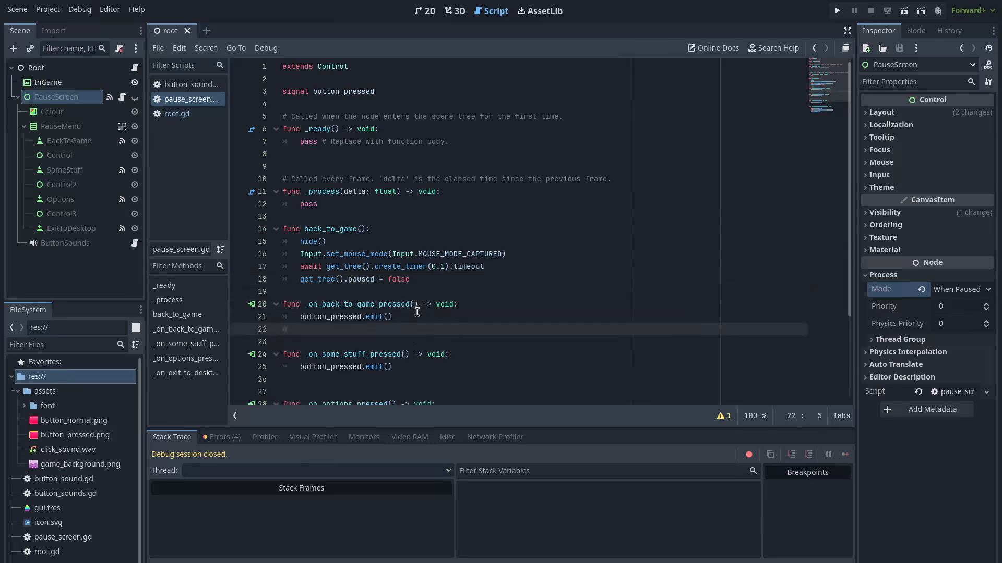
{"action": "type", "text": "back_to_gam"}
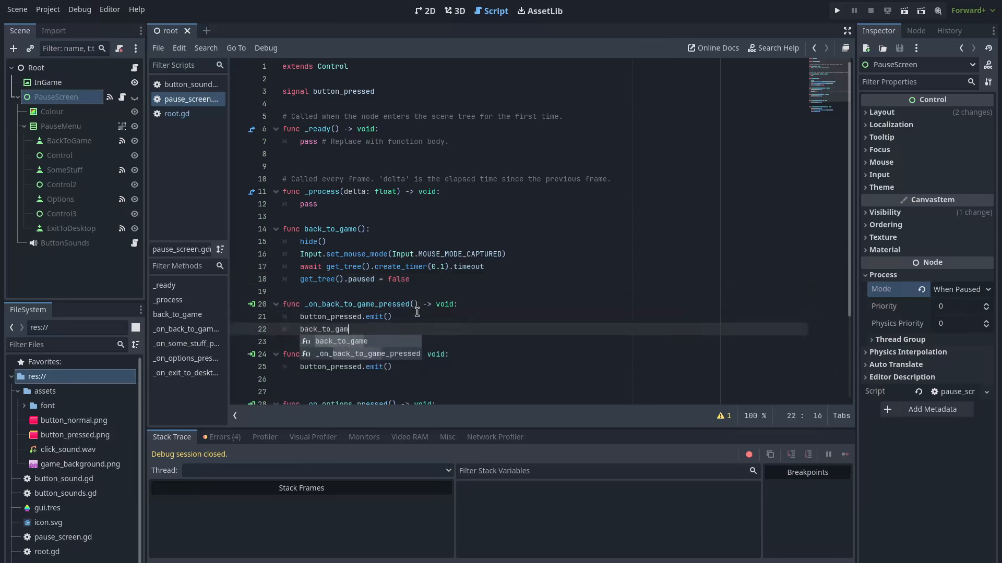
{"action": "type", "text": "e()()"}
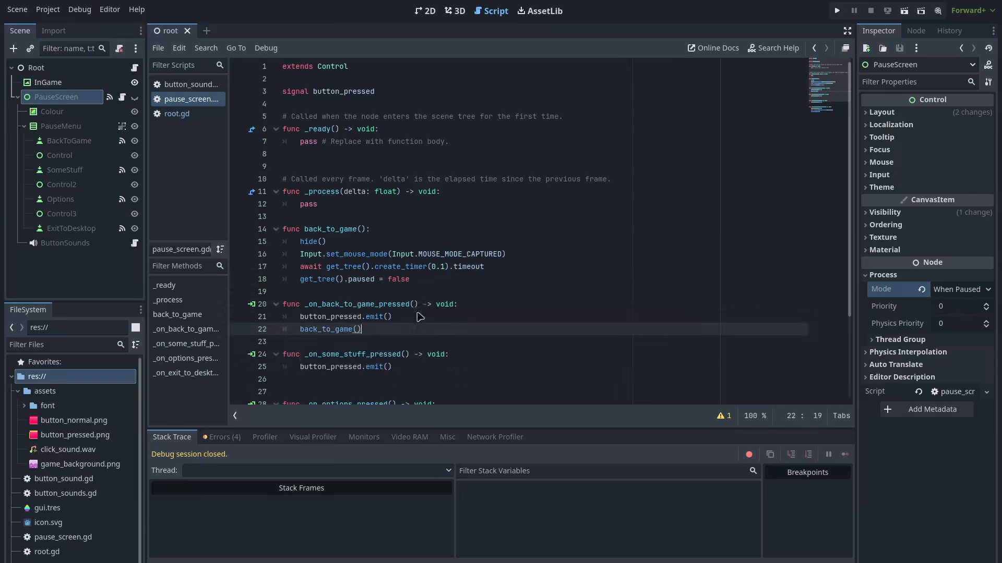
{"action": "left_click", "coordinate": [456, 219]}
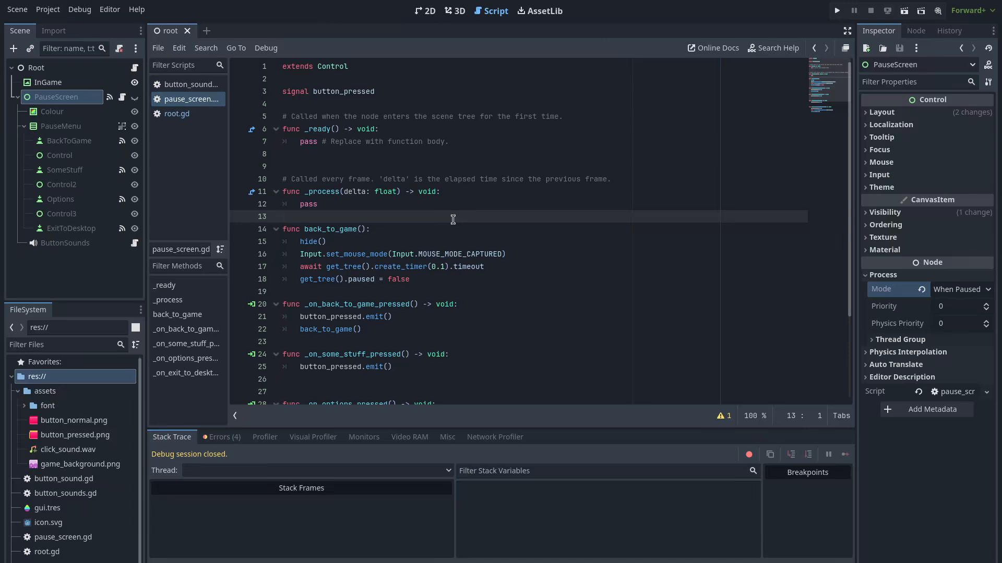
{"action": "scroll", "coordinate": [453, 219], "scroll_direction": "down", "scroll_amount": 1}
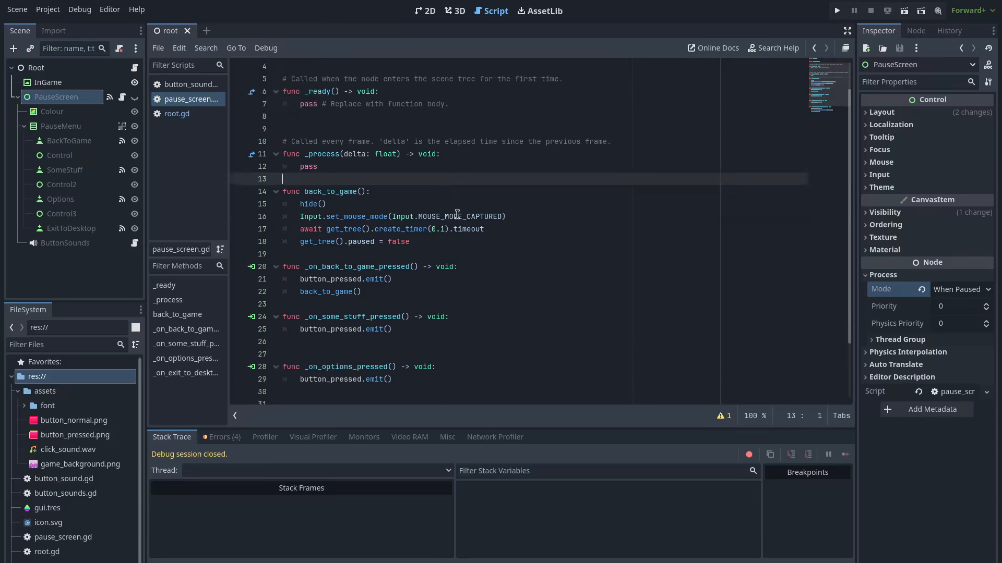
{"action": "left_click", "coordinate": [842, 10]}
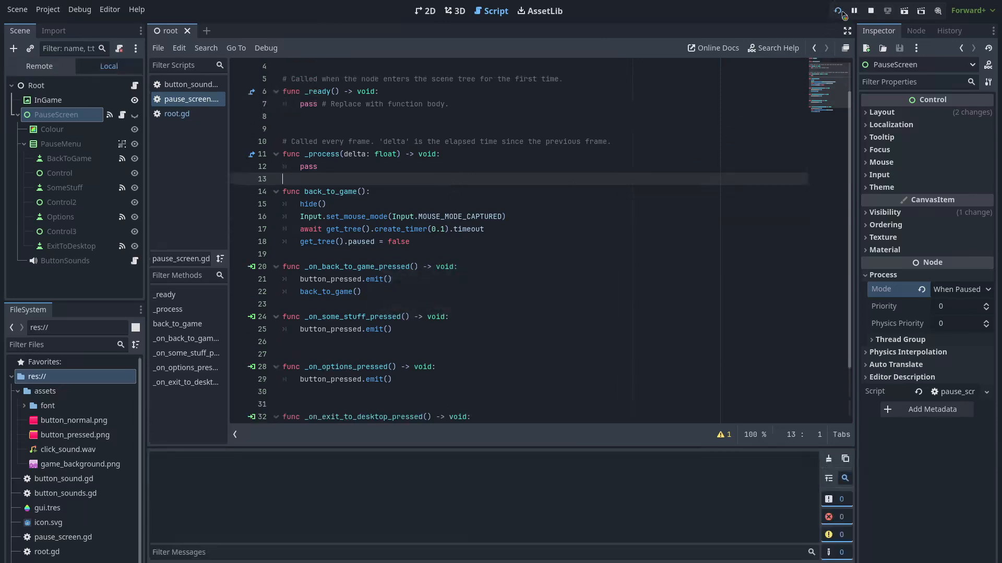
{"action": "key", "text": "Escape"}
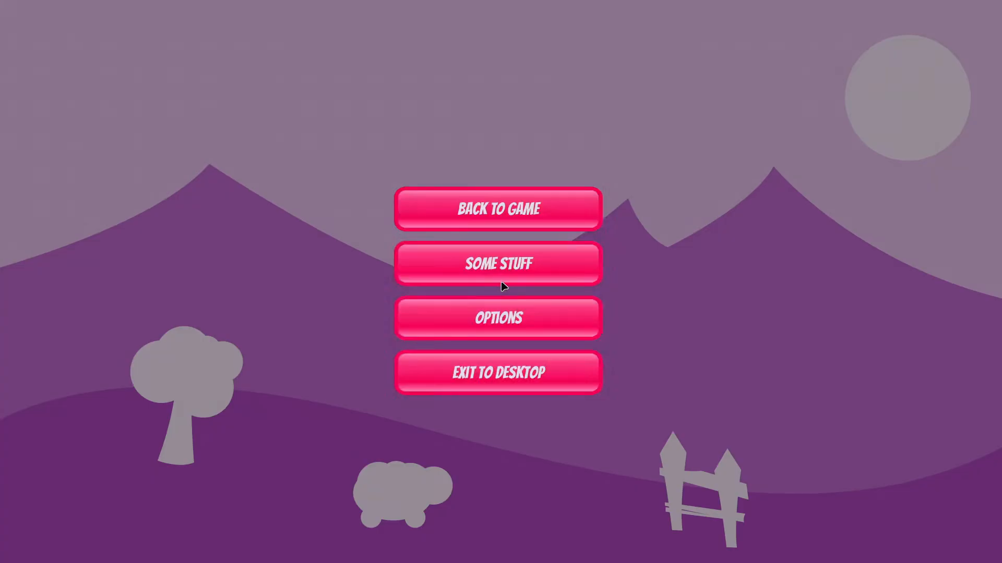
{"action": "left_click", "coordinate": [524, 215]}
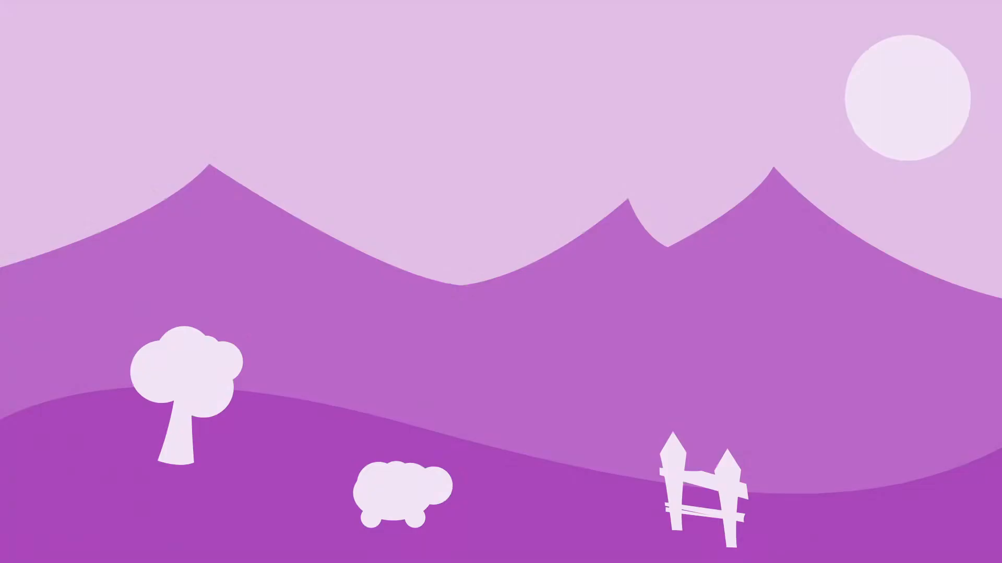
{"action": "key", "text": "Escape"}
{"action": "key", "text": "Escape"}
{"action": "key", "text": "Escape"}
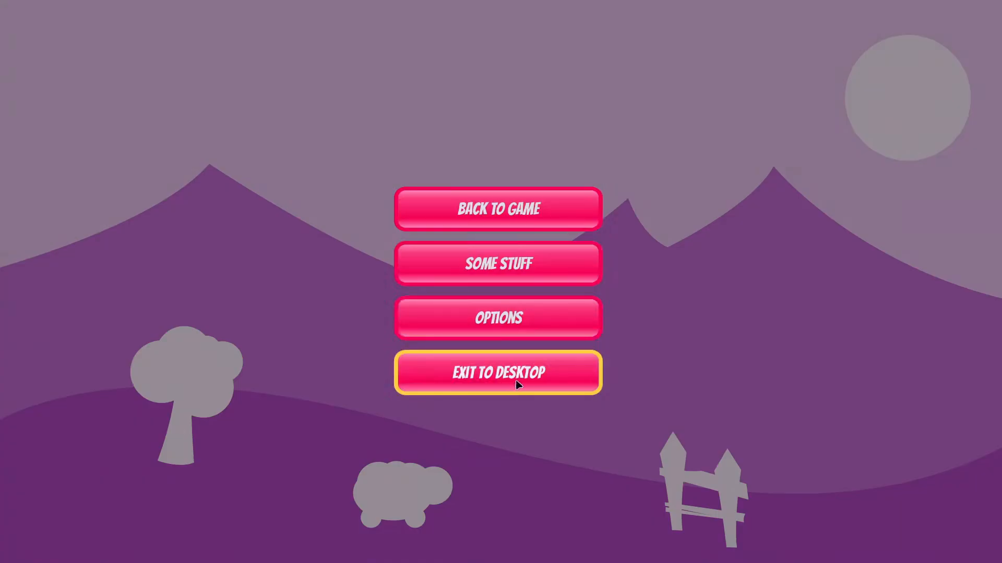
{"action": "left_click", "coordinate": [520, 377]}
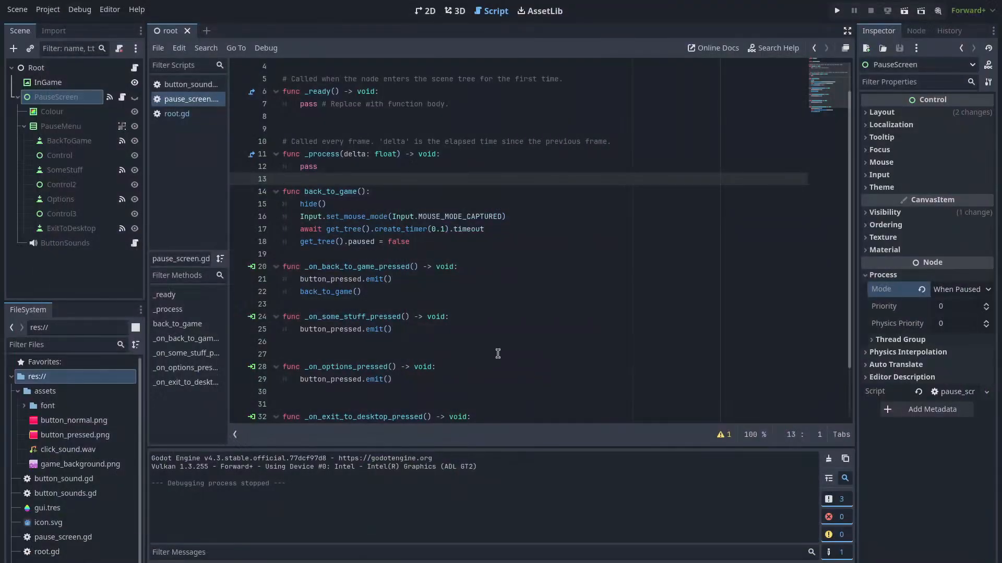
Add a func _input(event): above _ready in pause_screen.gd
{"action": "scroll", "coordinate": [402, 256], "scroll_direction": "up", "scroll_amount": 1}
{"action": "left_click", "coordinate": [373, 103]}
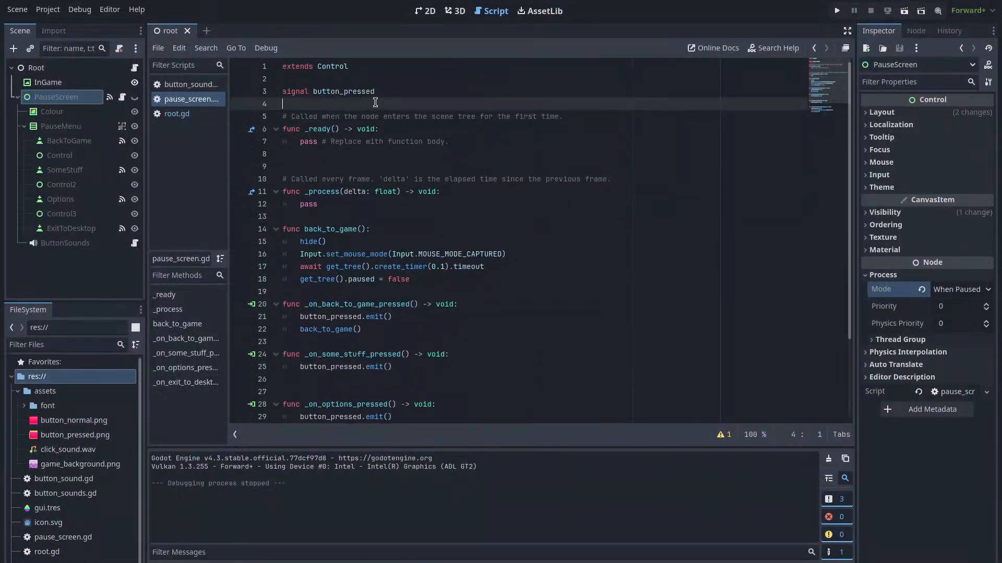
{"action": "key", "text": "Return"}
{"action": "key", "text": "Return"}
{"action": "key", "text": "Up"}
{"action": "type", "text": "func _"}
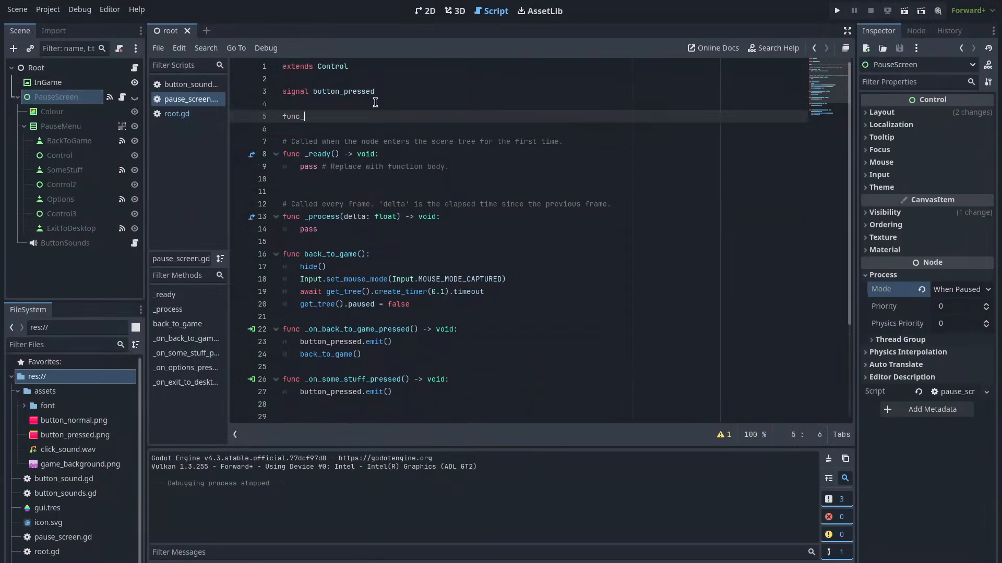
{"action": "type", "text": "input"}
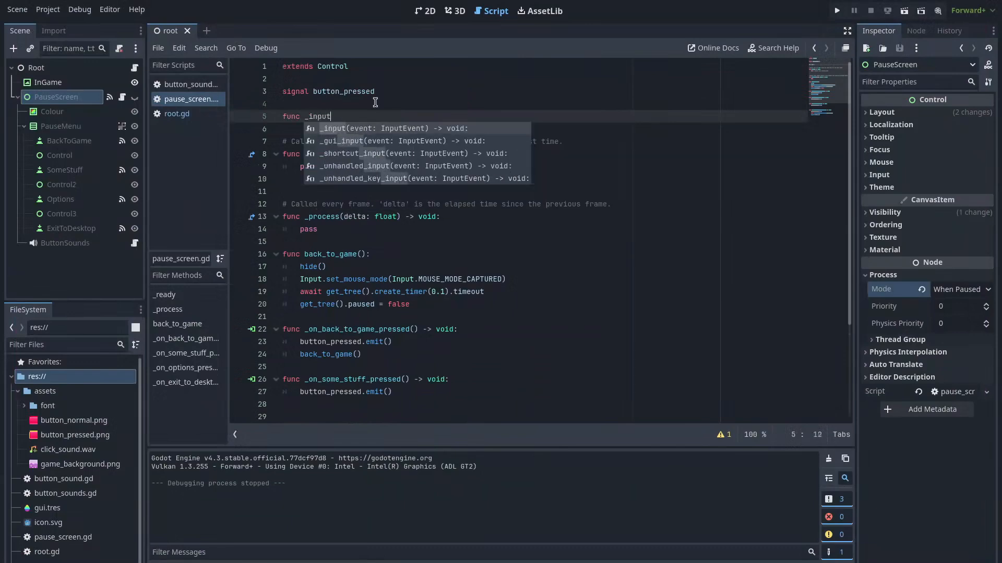
{"action": "type", "text": "()event)"}
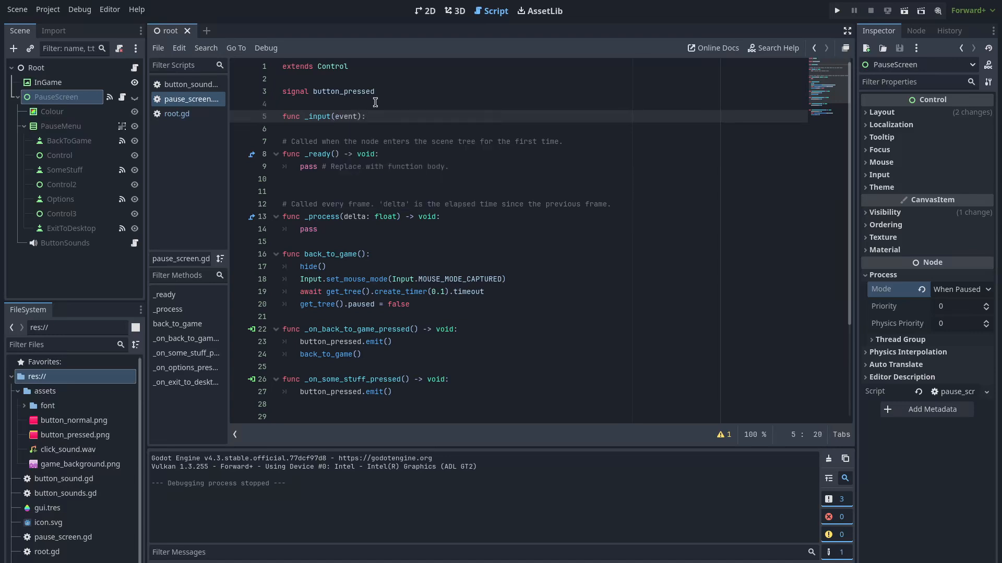
{"action": "type", "text": ":"}
{"action": "key", "text": "Return"}
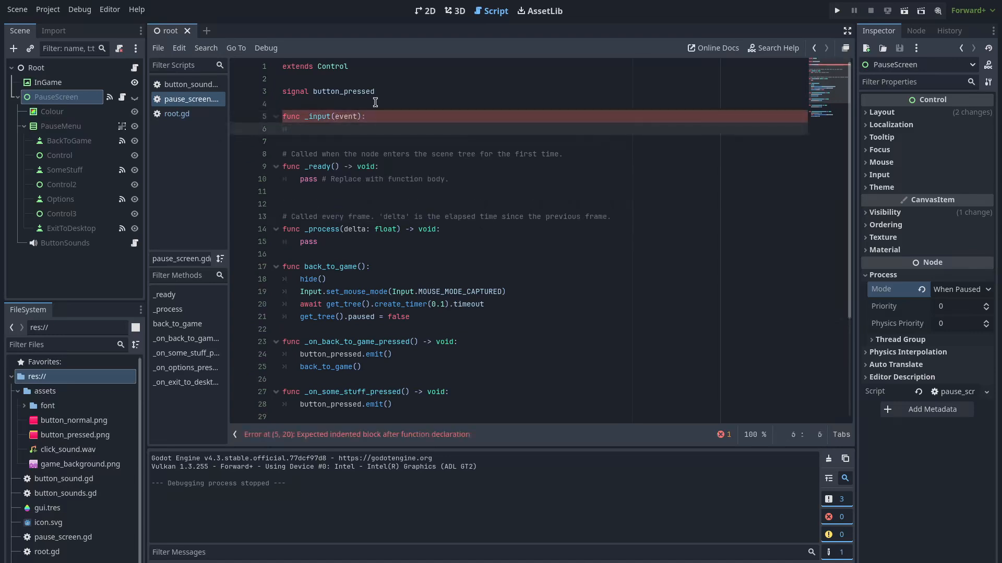
Make _input call back_to_game() when ui_cancel is pressed, then run the game
{"action": "type", "text": "if "}
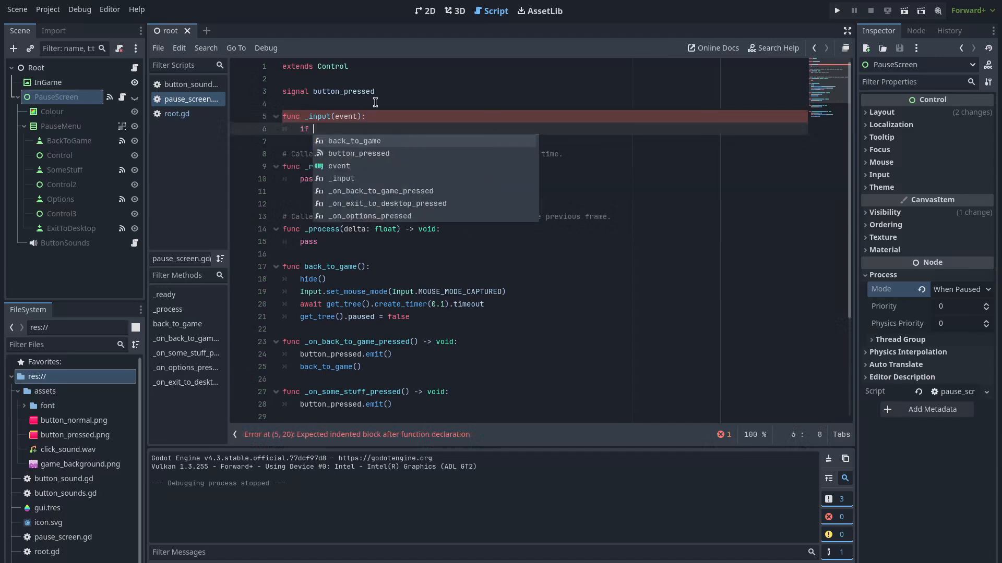
{"action": "type", "text": "event.is_"}
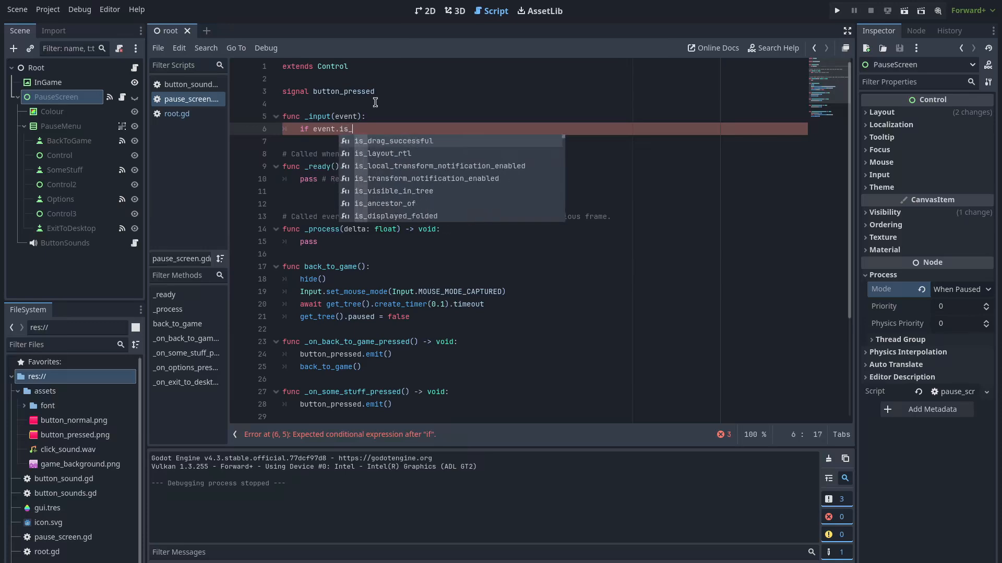
{"action": "type", "text": "action_press"}
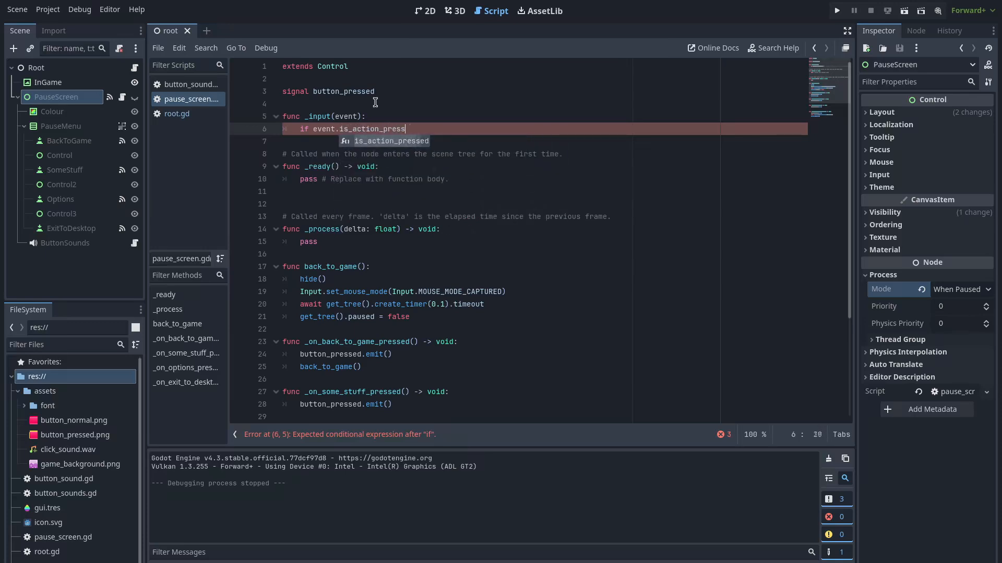
{"action": "key", "text": "Return"}
{"action": "type", "text": "\"ui_cancel\"):"}
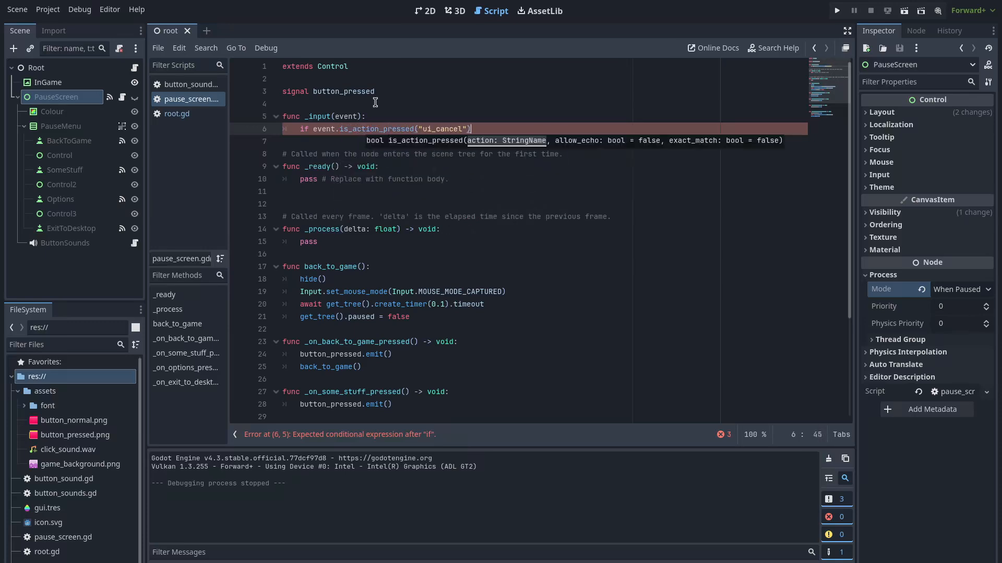
{"action": "key", "text": "Return"}
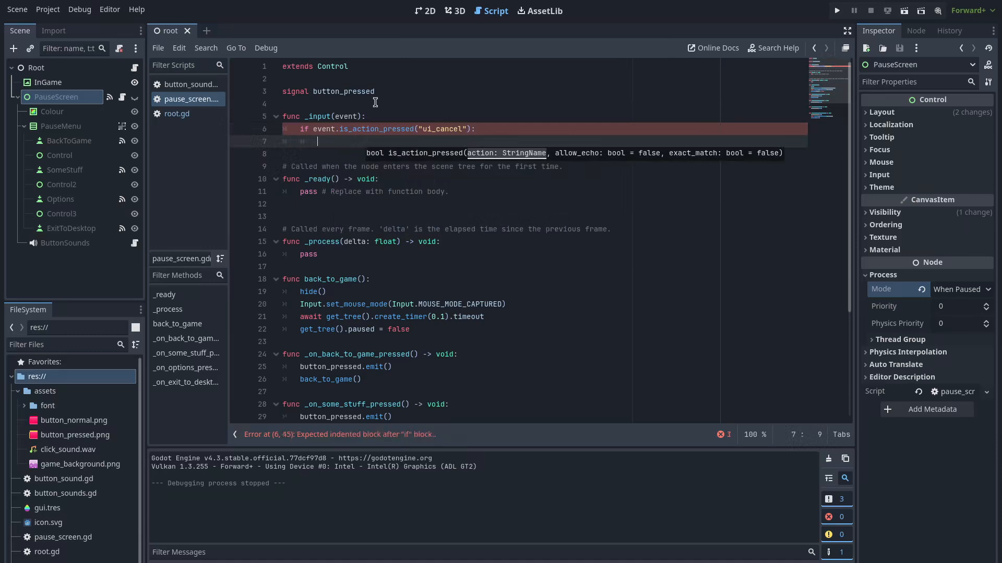
{"action": "type", "text": "back_to_game"}
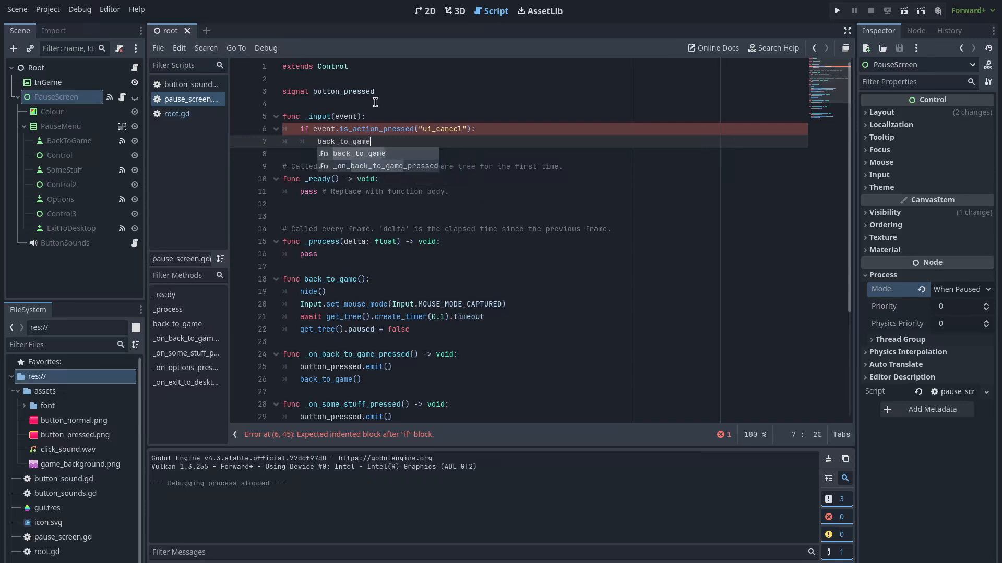
{"action": "key", "text": "Return"}
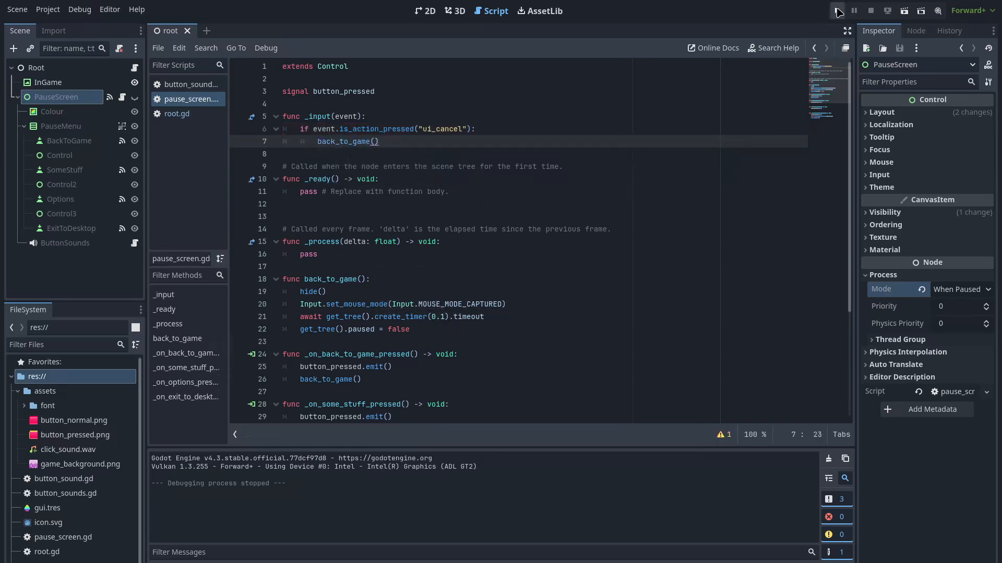
{"action": "left_click", "coordinate": [837, 12]}
Toggle the pause menu with Escape and Back to Game, then Exit to Desktop
{"action": "key", "text": "Escape"}
{"action": "key", "text": "Escape"}
{"action": "key", "text": "Escape"}
{"action": "key", "text": "Escape"}
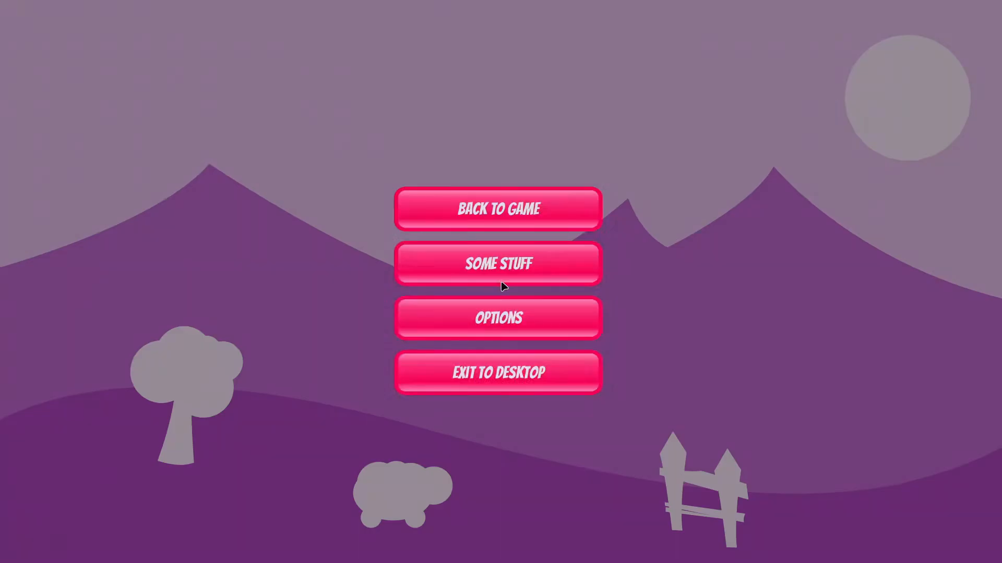
{"action": "key", "text": "Escape"}
{"action": "key", "text": "Escape"}
{"action": "key", "text": "Escape"}
{"action": "key", "text": "Escape"}
{"action": "key", "text": "Escape"}
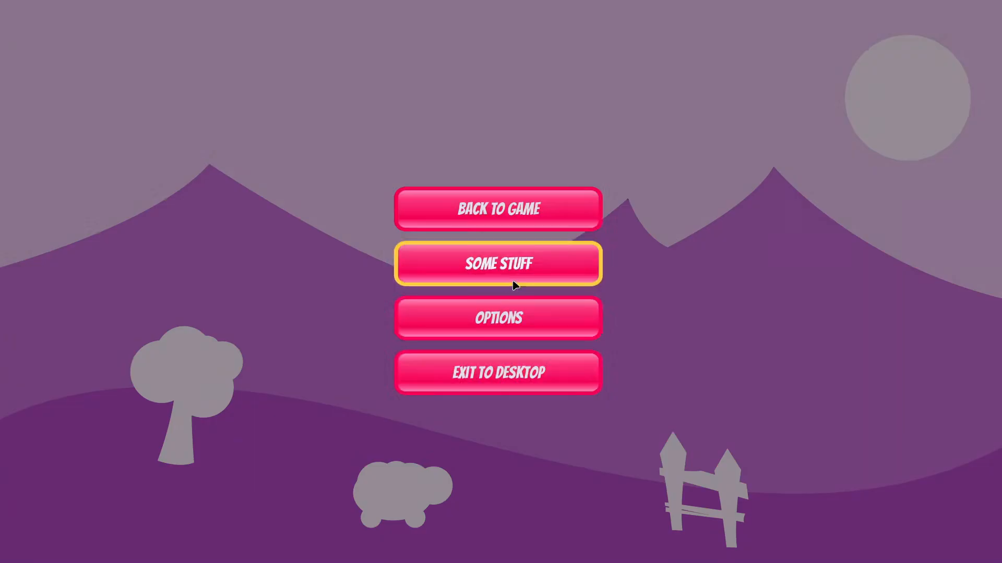
{"action": "left_click", "coordinate": [560, 310]}
{"action": "left_click", "coordinate": [541, 213]}
{"action": "key", "text": "Escape"}
{"action": "left_click", "coordinate": [538, 223]}
{"action": "key", "text": "Escape"}
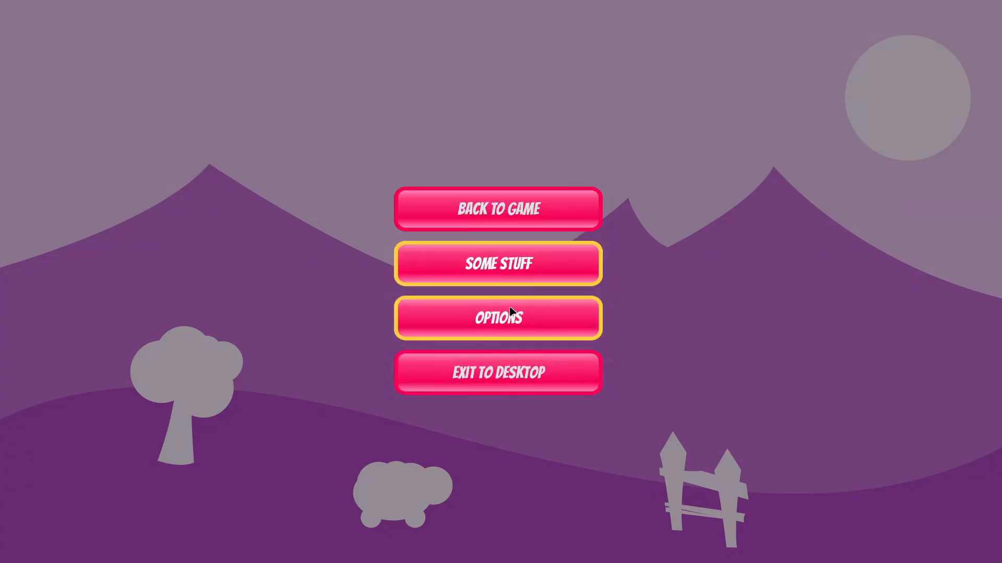
{"action": "left_click", "coordinate": [514, 377]}
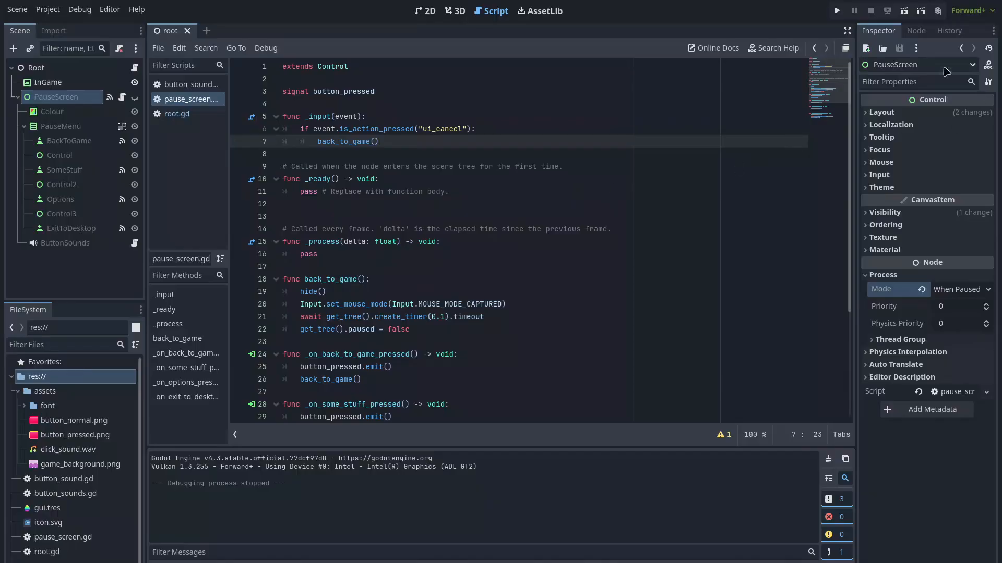
Rerun the game, repeatedly pause and resume with Escape and Back to Game, then exit
{"action": "left_click", "coordinate": [834, 12]}
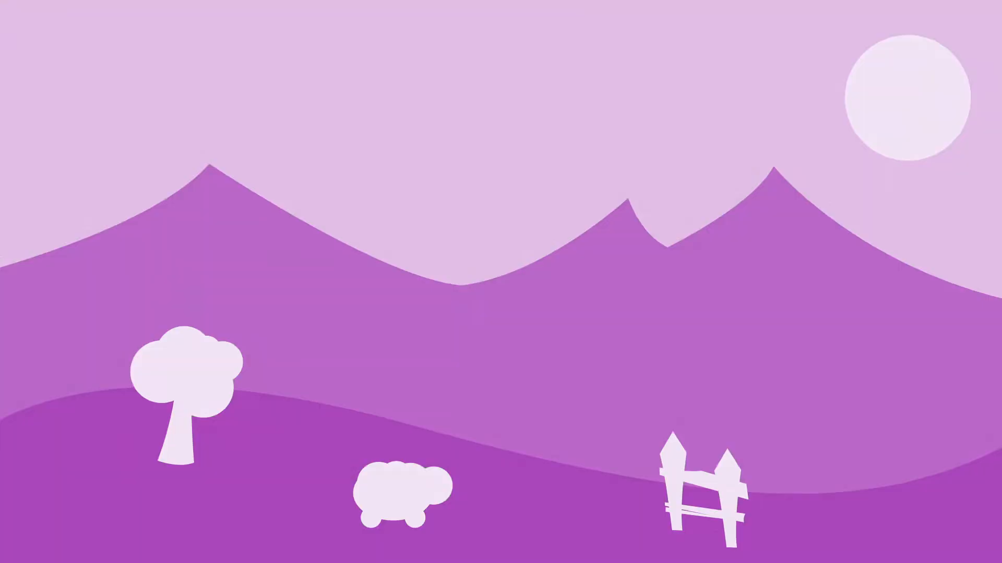
{"action": "key", "text": "Escape"}
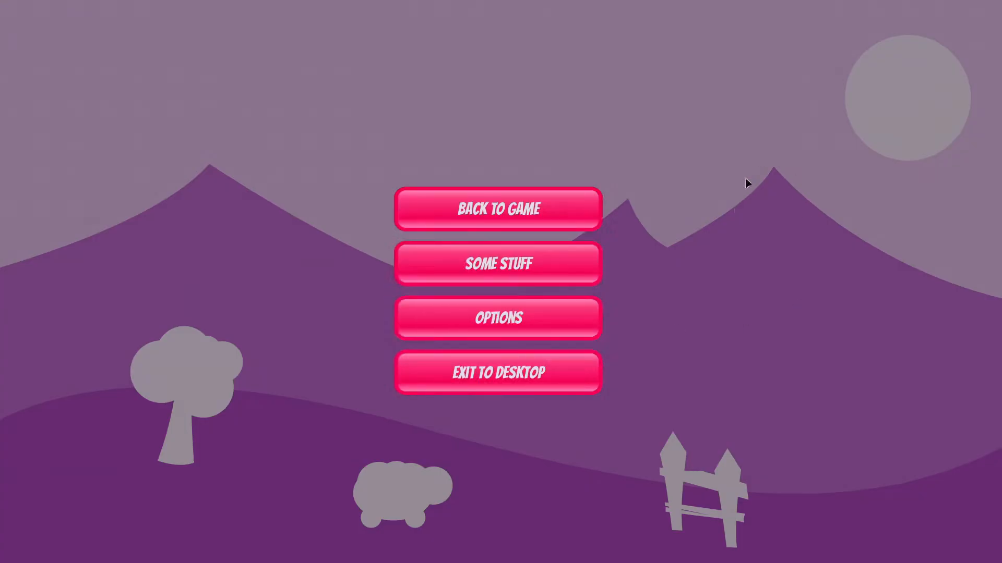
{"action": "key", "text": "Escape"}
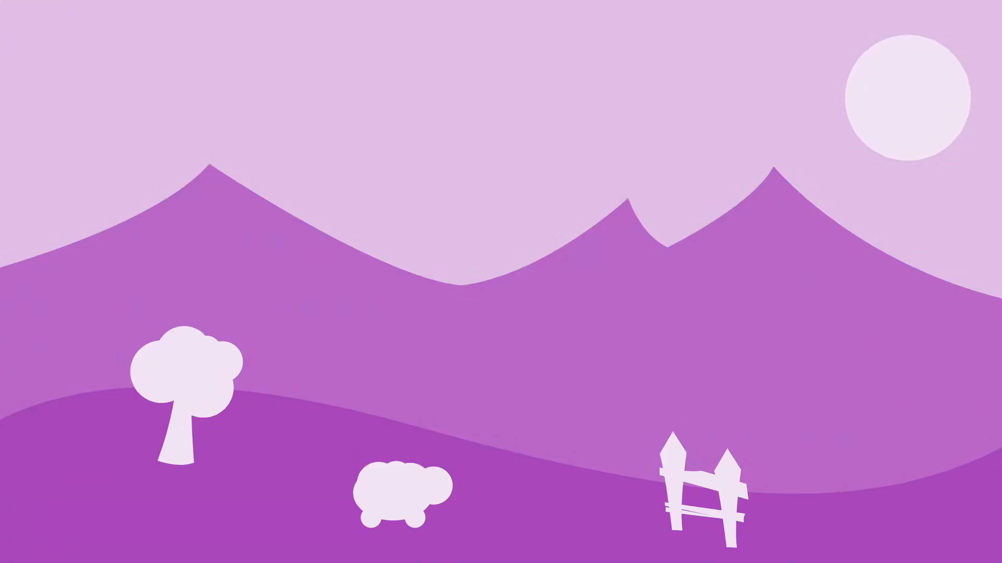
{"action": "key", "text": "Escape"}
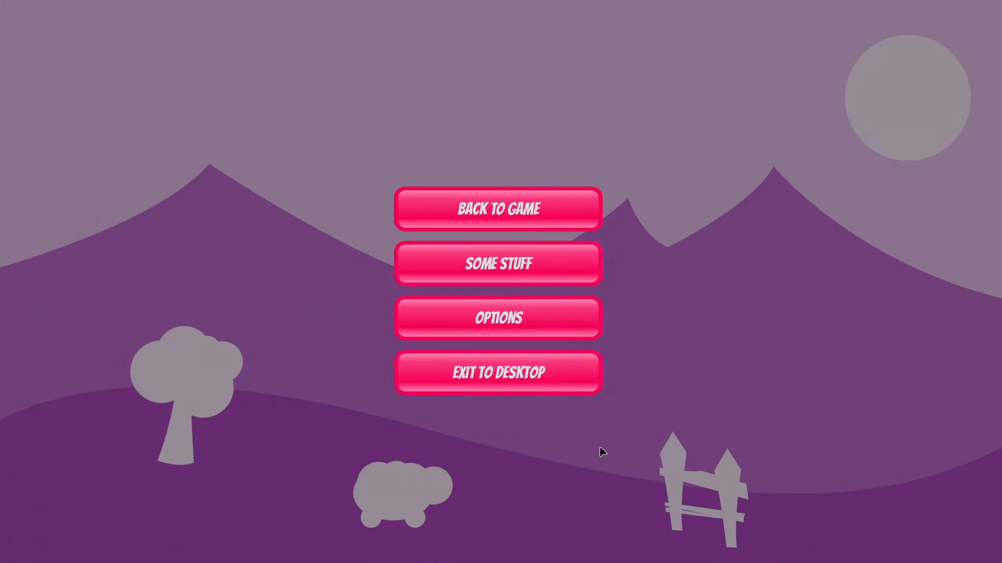
{"action": "key", "text": "Escape"}
{"action": "key", "text": "Escape"}
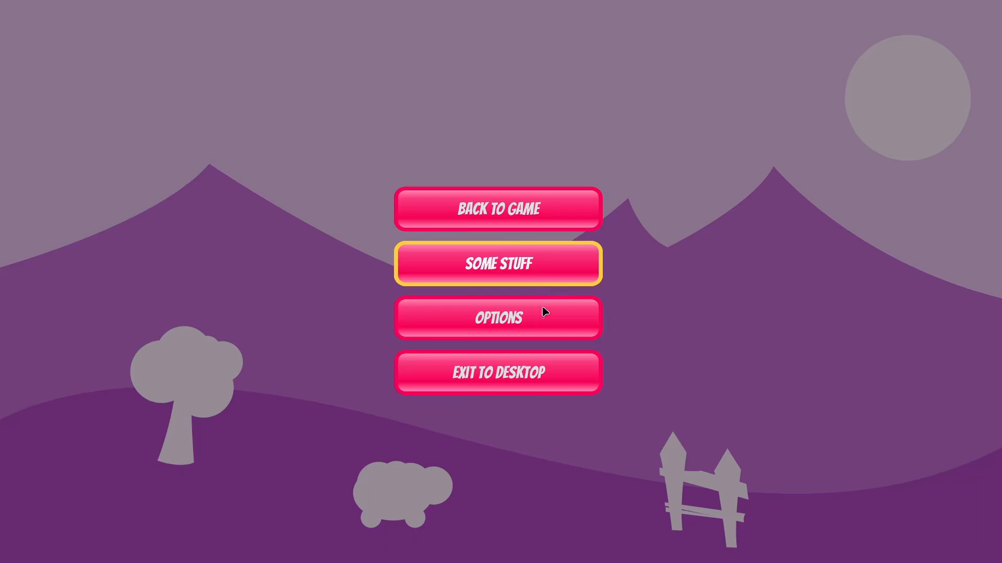
{"action": "key", "text": "Escape"}
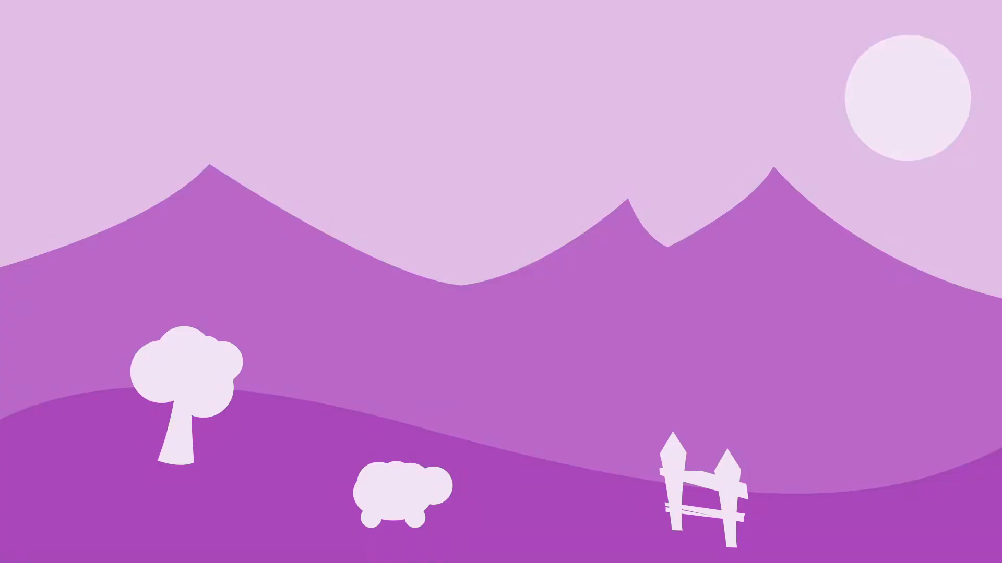
{"action": "key", "text": "Escape"}
{"action": "left_click", "coordinate": [544, 210]}
{"action": "key", "text": "Escape"}
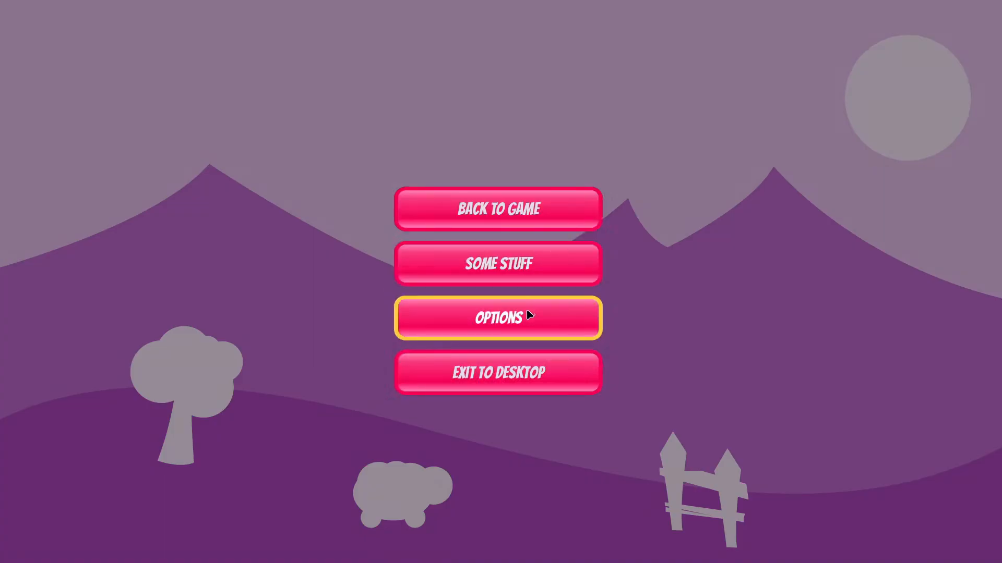
{"action": "left_click", "coordinate": [537, 375]}
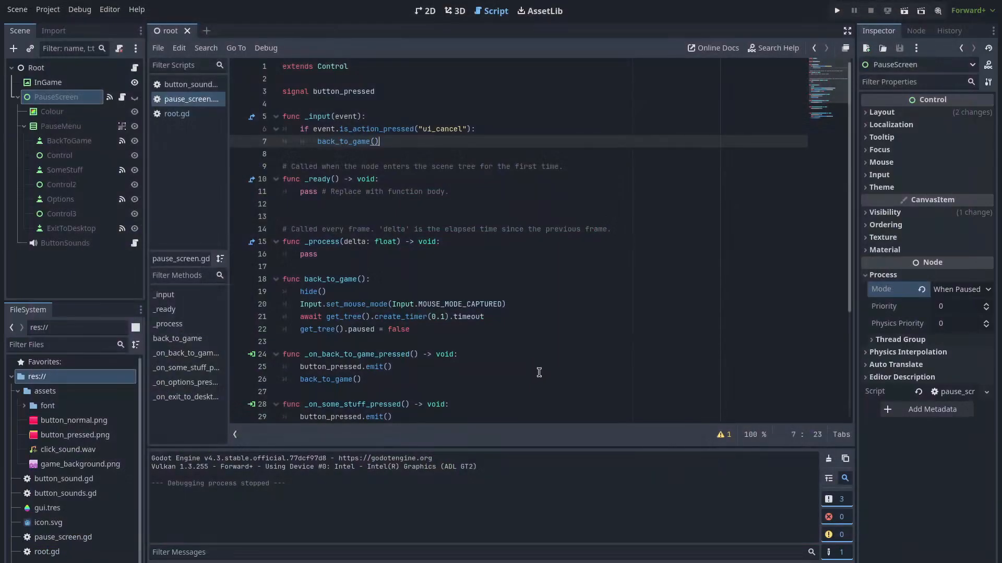